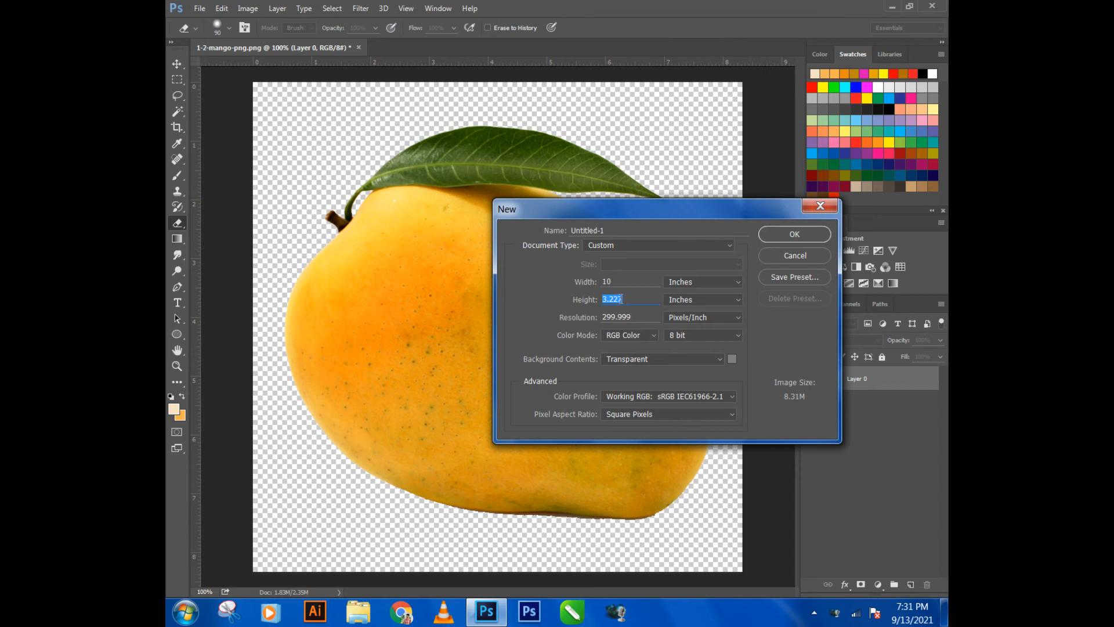
# - Create a 10 by 10 inch RGB document with a transparent background and fill its layer with black (000000)
pyautogui.press('Return')
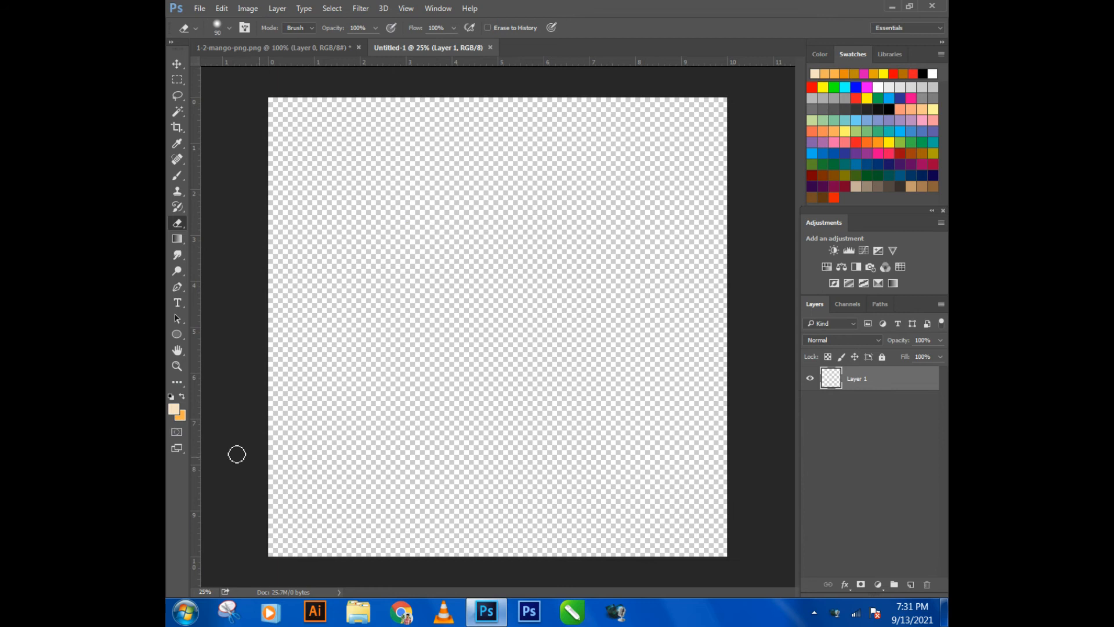
pyautogui.click(180, 416)
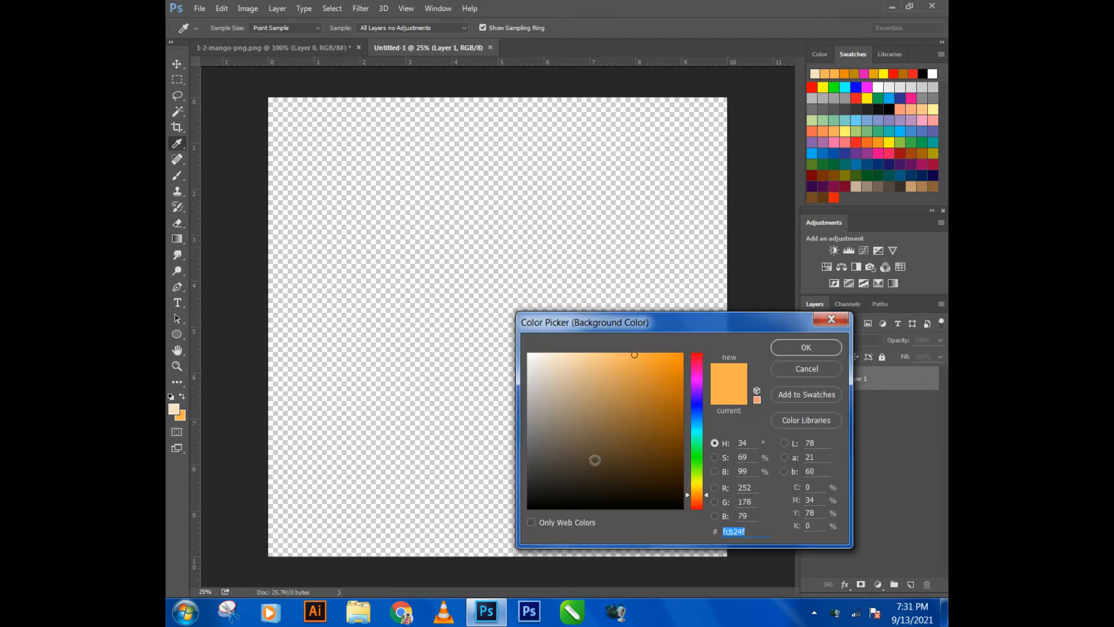
pyautogui.moveTo(638, 418)
pyautogui.mouseDown()
pyautogui.moveTo(674, 389)
pyautogui.moveTo(615, 453)
pyautogui.moveTo(607, 567)
pyautogui.mouseUp()
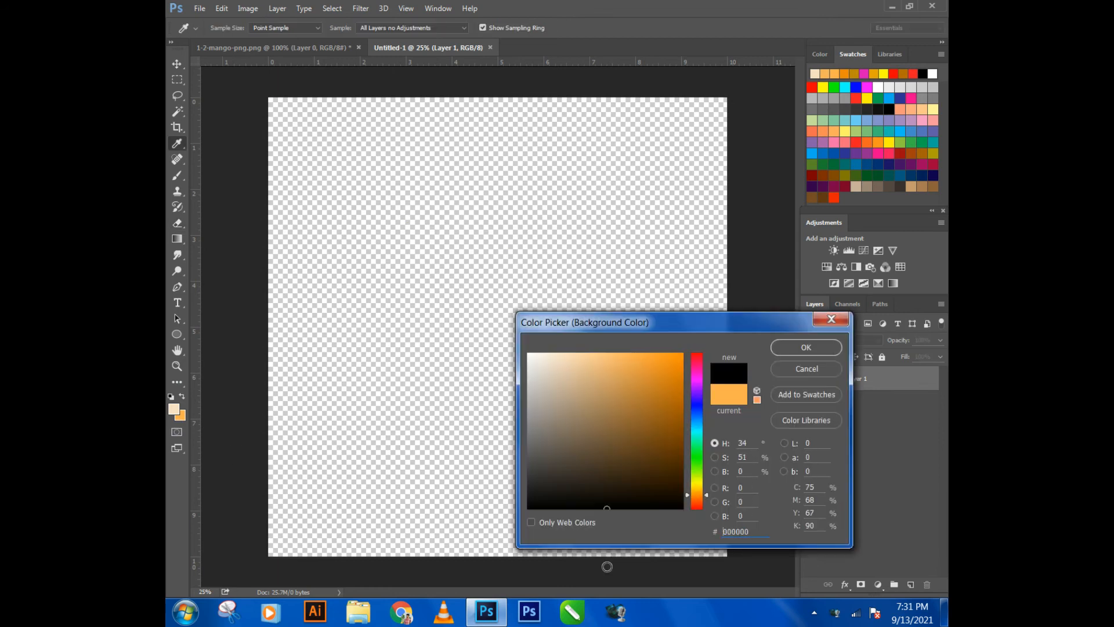
pyautogui.click(784, 351)
pyautogui.hotkey('ctrl', 'BackSpace')
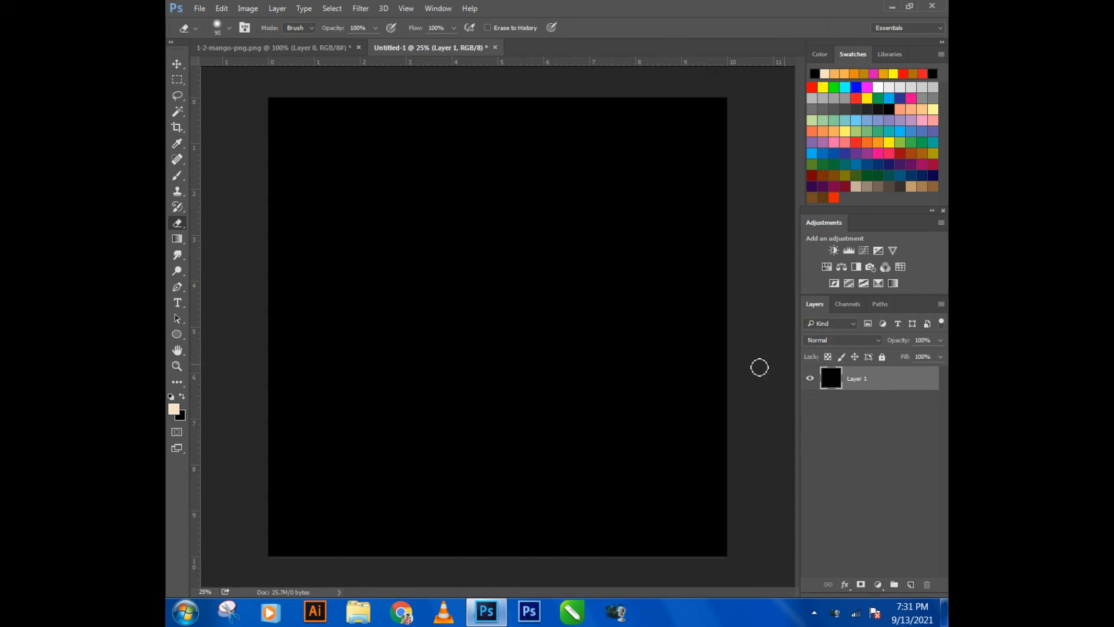
# - Float 1-2-mango-png.png in its own window, copy the mango into the black document, and close the mango file
pyautogui.rightClick(262, 48)
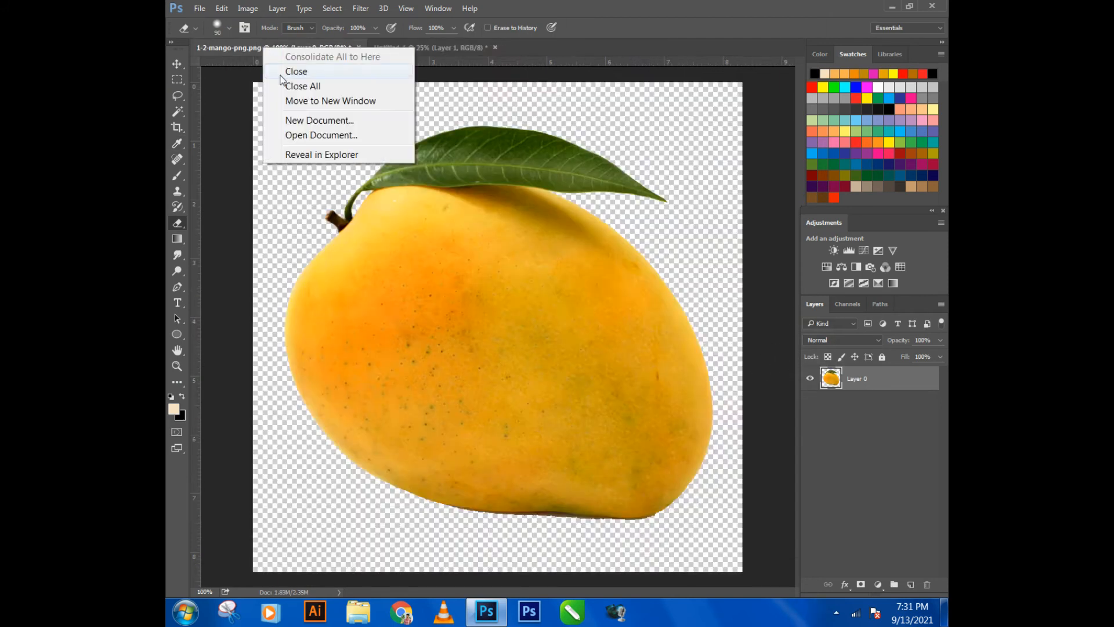
pyautogui.click(305, 100)
pyautogui.press('v')
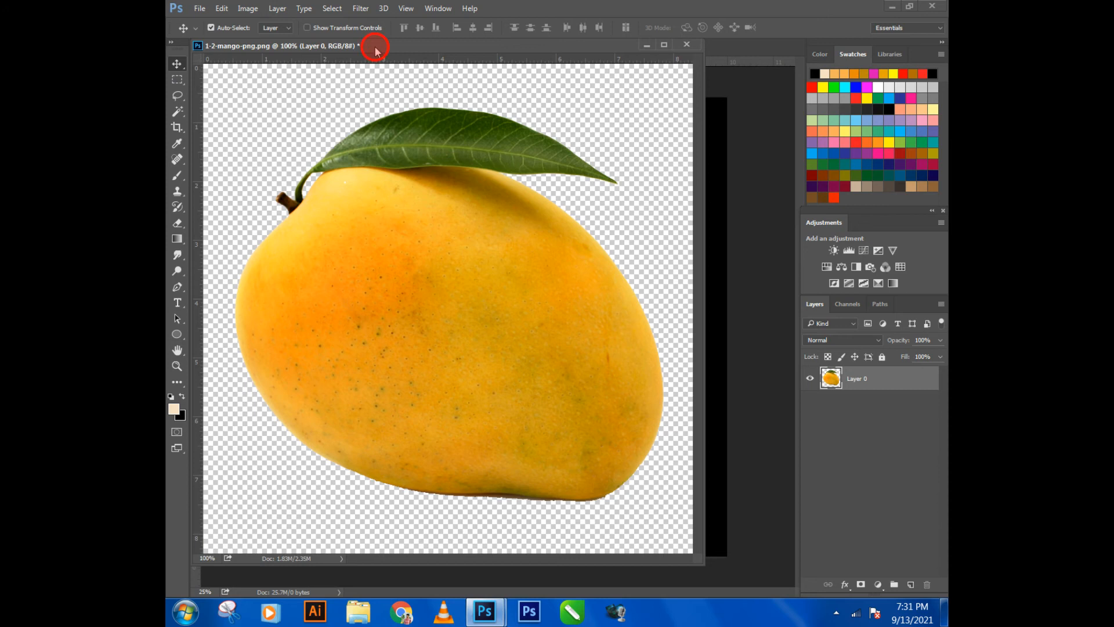
pyautogui.moveTo(376, 51); pyautogui.dragTo(383, 335)
pyautogui.moveTo(429, 453); pyautogui.dragTo(473, 286)
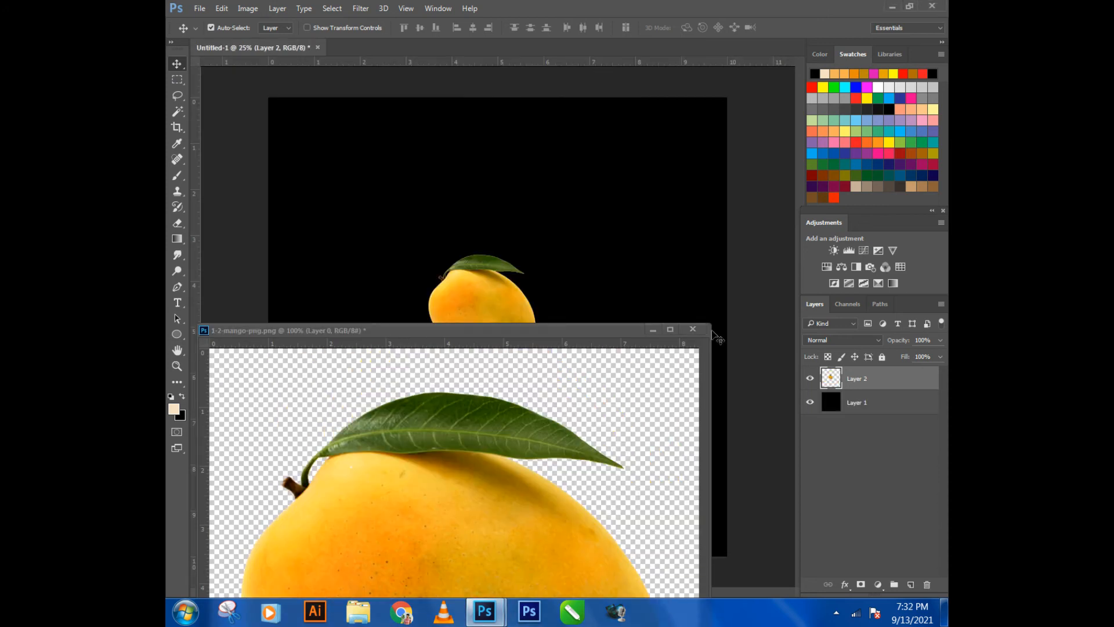
pyautogui.click(697, 329)
pyautogui.click(559, 232)
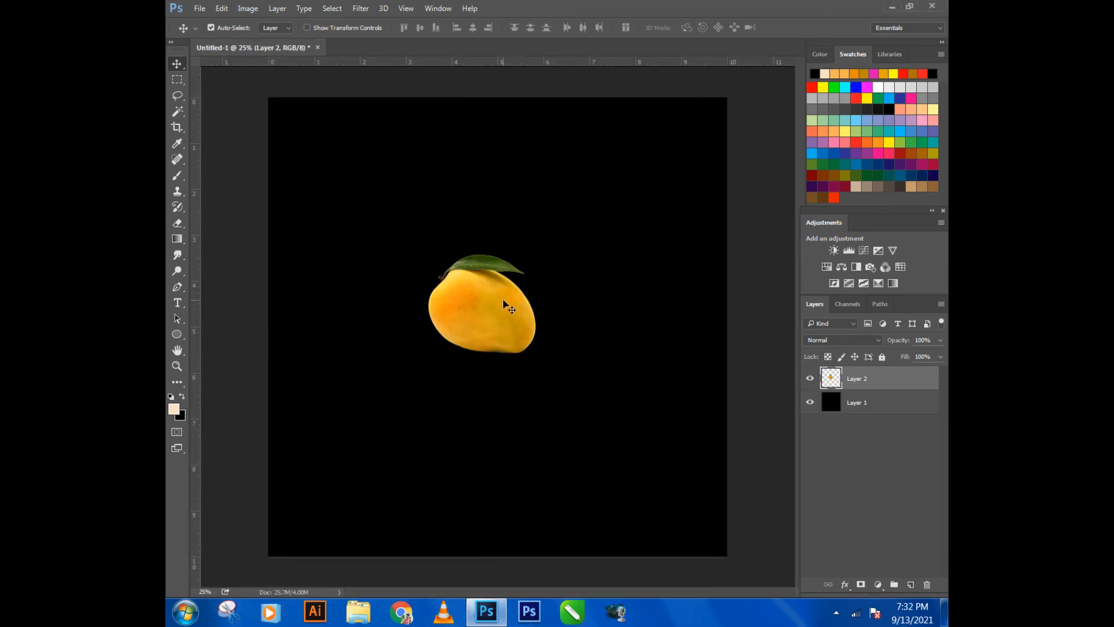
# - Scale the mango to about 212%, rotate it about 20° clockwise, and position it near the canvas centre
pyautogui.hotkey('ctrl', 't')
pyautogui.moveTo(538, 252); pyautogui.dragTo(699, 97)
pyautogui.moveTo(652, 270); pyautogui.dragTo(593, 340)
pyautogui.moveTo(623, 192); pyautogui.dragTo(611, 214)
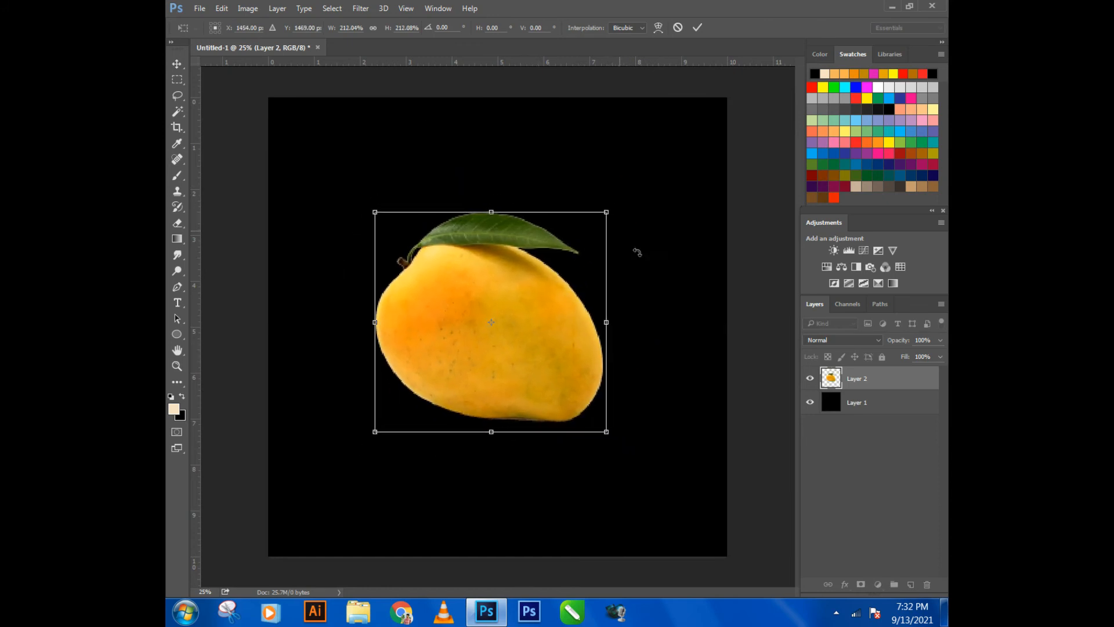
pyautogui.moveTo(637, 249); pyautogui.dragTo(633, 309)
pyautogui.moveTo(548, 361); pyautogui.dragTo(549, 355)
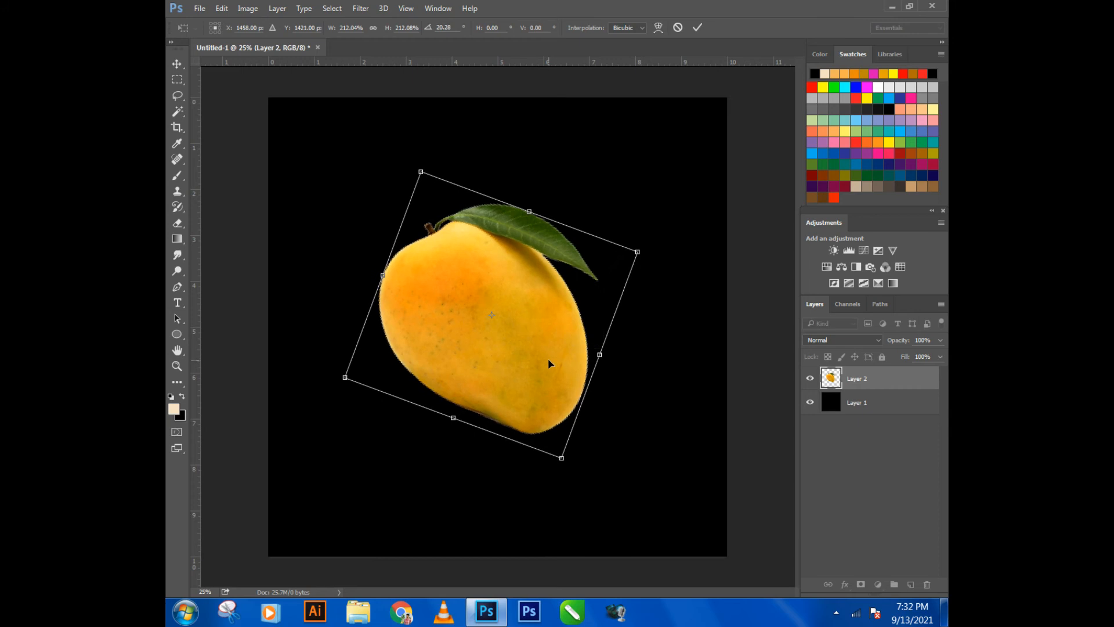
pyautogui.press('Return')
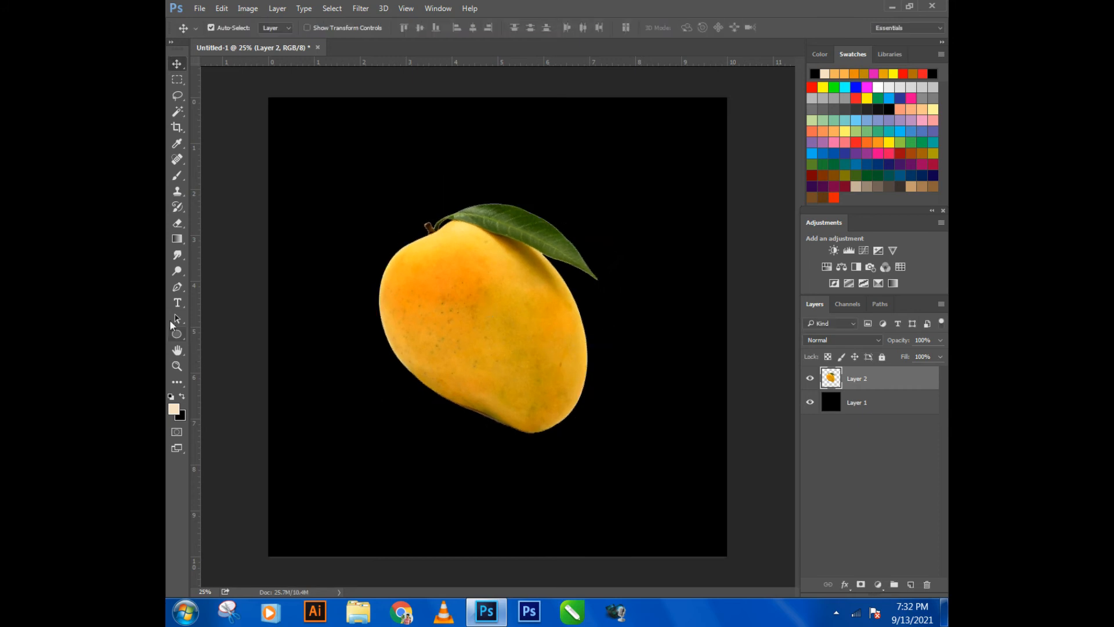
# - Set up the Pen tool in Shape mode with no fill and a solid red stroke line
pyautogui.click(179, 286)
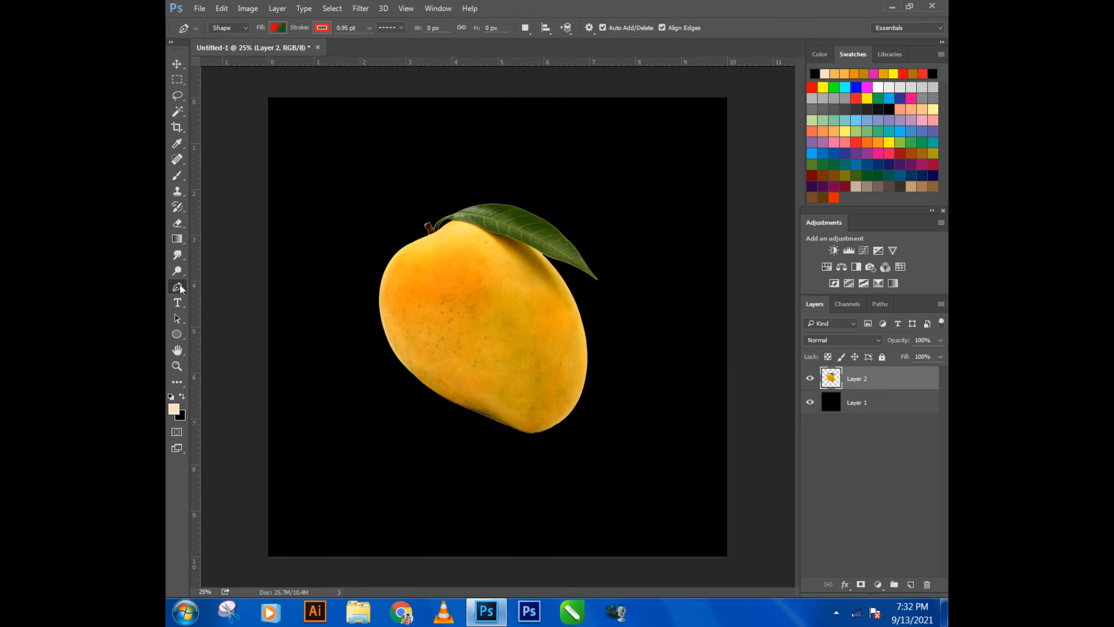
pyautogui.click(277, 28)
pyautogui.click(226, 51)
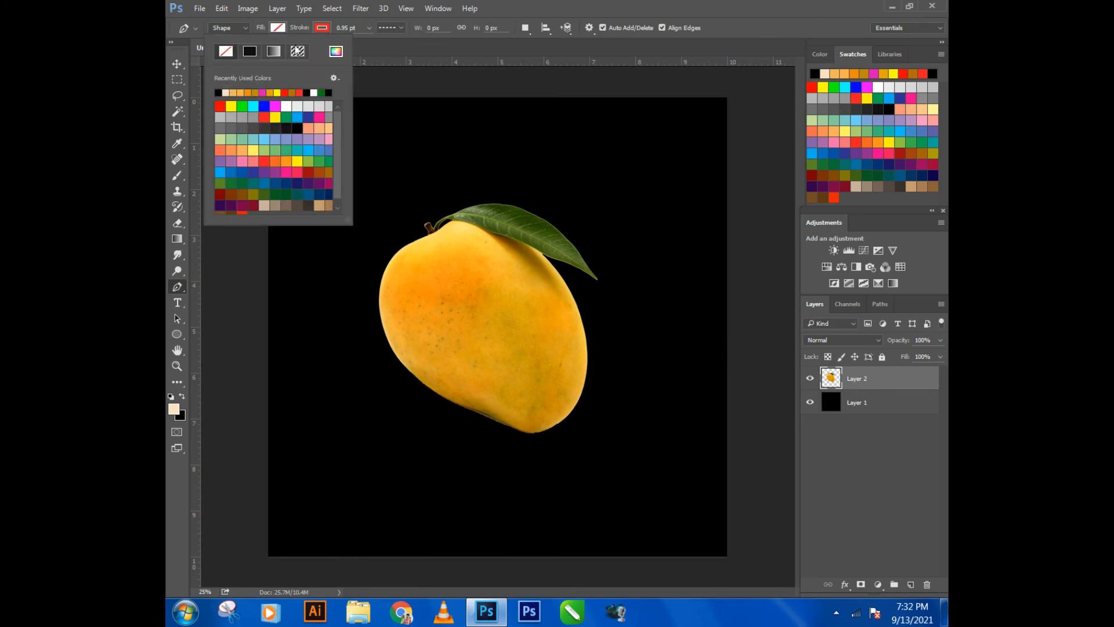
pyautogui.click(402, 27)
pyautogui.click(403, 26)
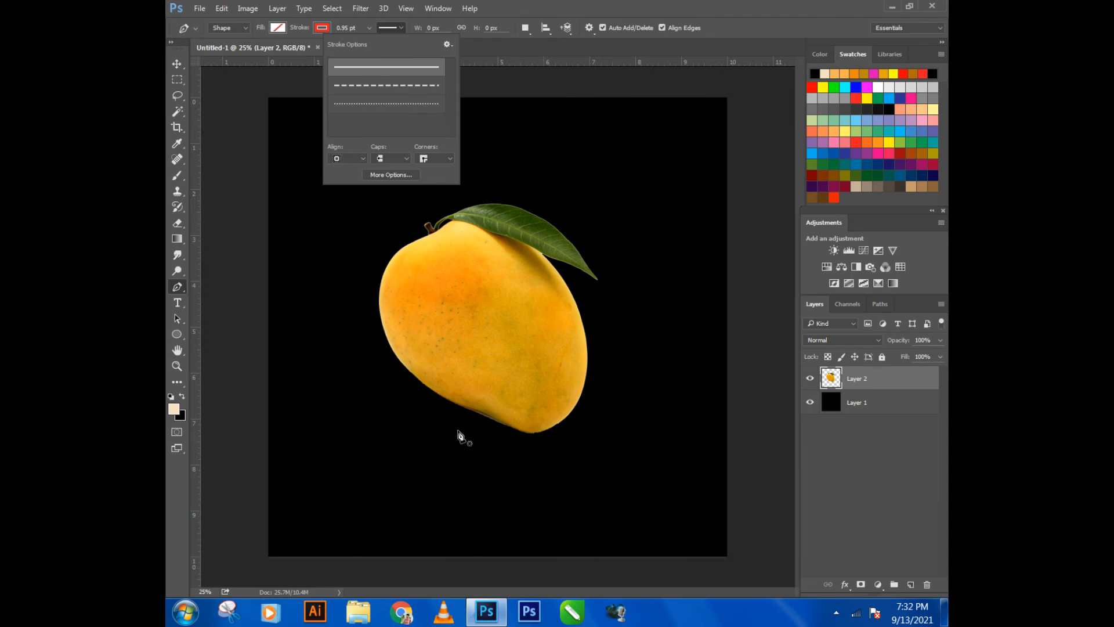
# - Draw a closed pen outline around the mango's upper part and leaf, with a curved edge cutting across its lower end
pyautogui.scroll(1, 455, 446)
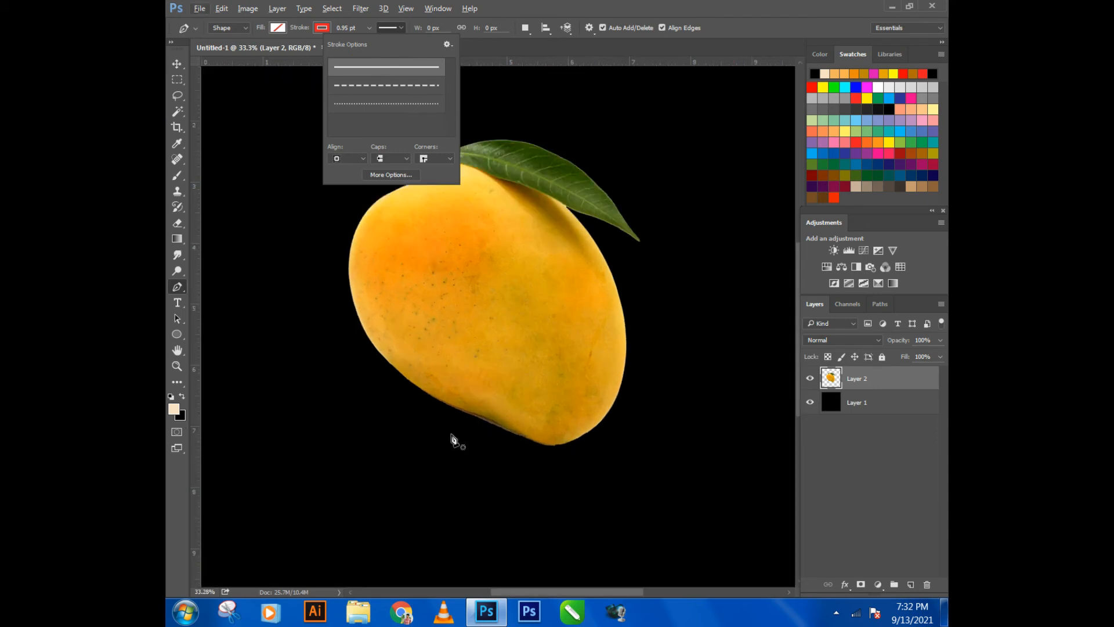
pyautogui.click(450, 428)
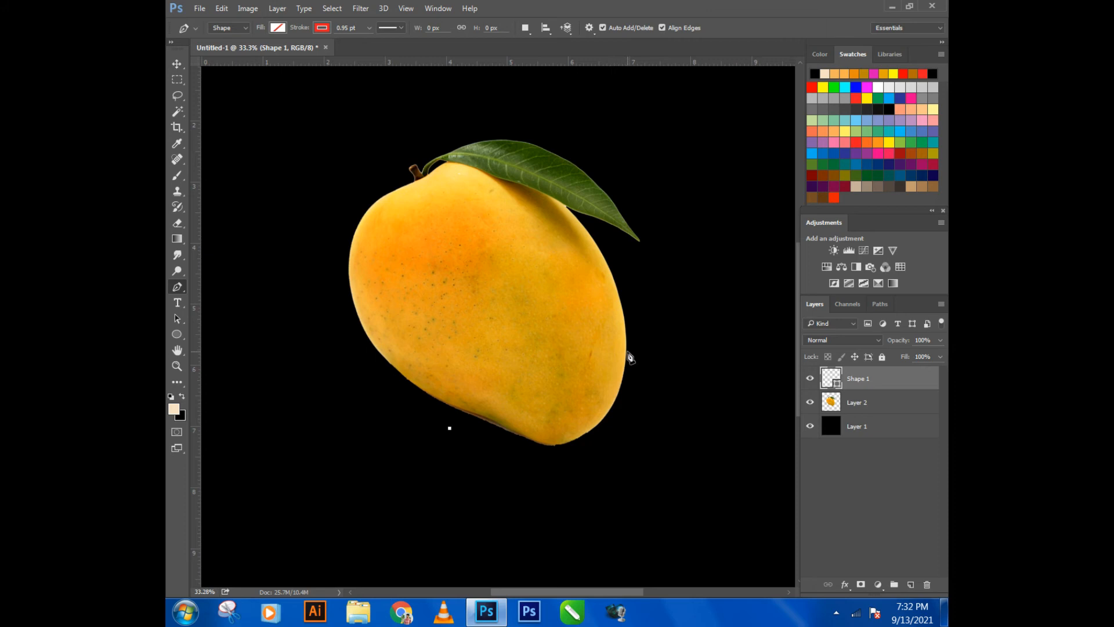
pyautogui.moveTo(630, 336); pyautogui.dragTo(710, 245)
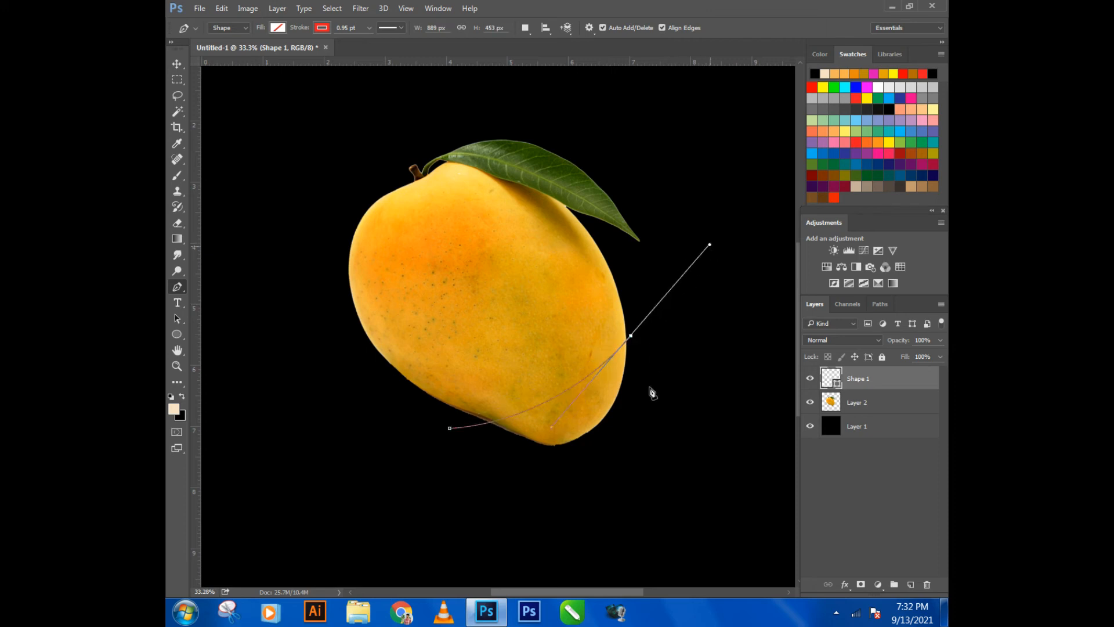
pyautogui.click(519, 97)
pyautogui.moveTo(298, 196); pyautogui.dragTo(296, 242)
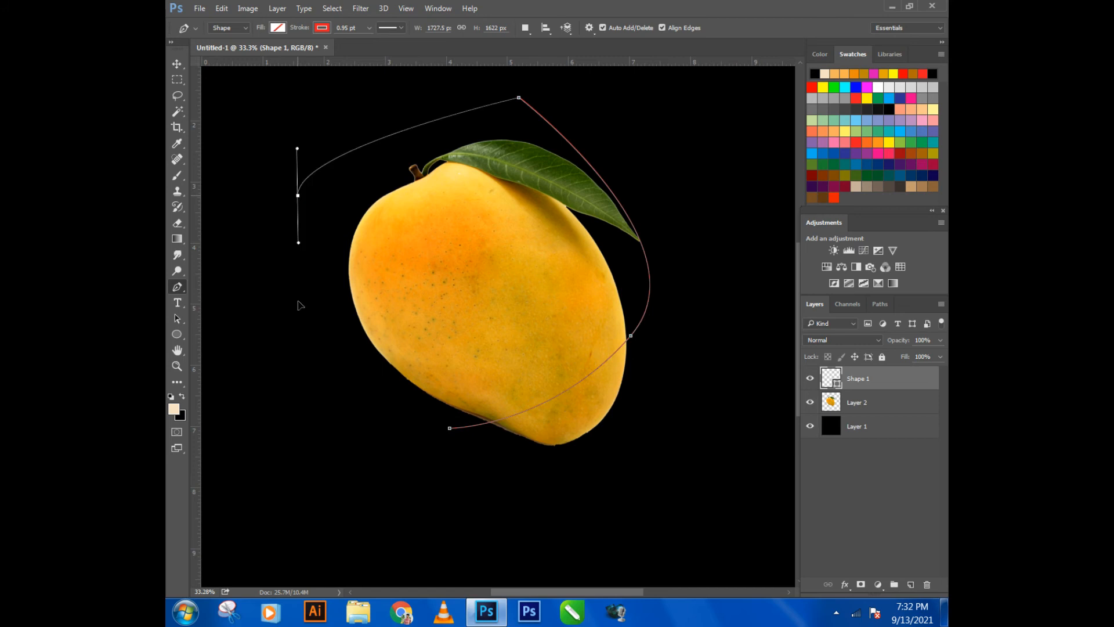
pyautogui.click(298, 299)
pyautogui.moveTo(330, 375); pyautogui.dragTo(357, 393)
pyautogui.click(449, 428)
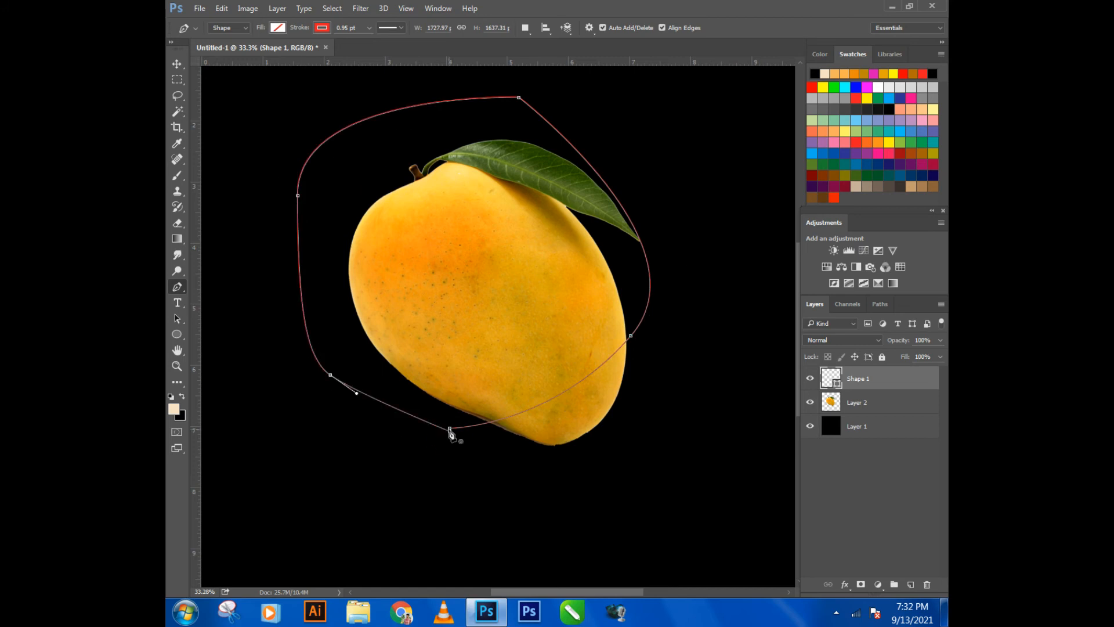
# - Convert the outline to a new selection with 0 pixel feather and cut the enclosed mango part from Layer 2
pyautogui.rightClick(451, 432)
pyautogui.click(482, 152)
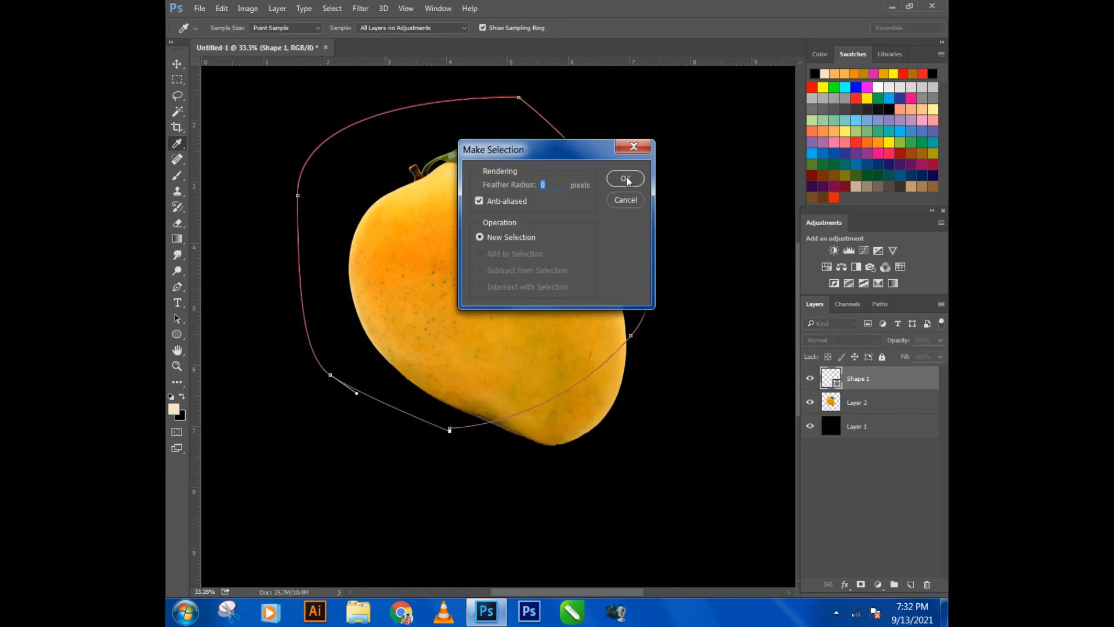
pyautogui.click(626, 180)
pyautogui.click(835, 407)
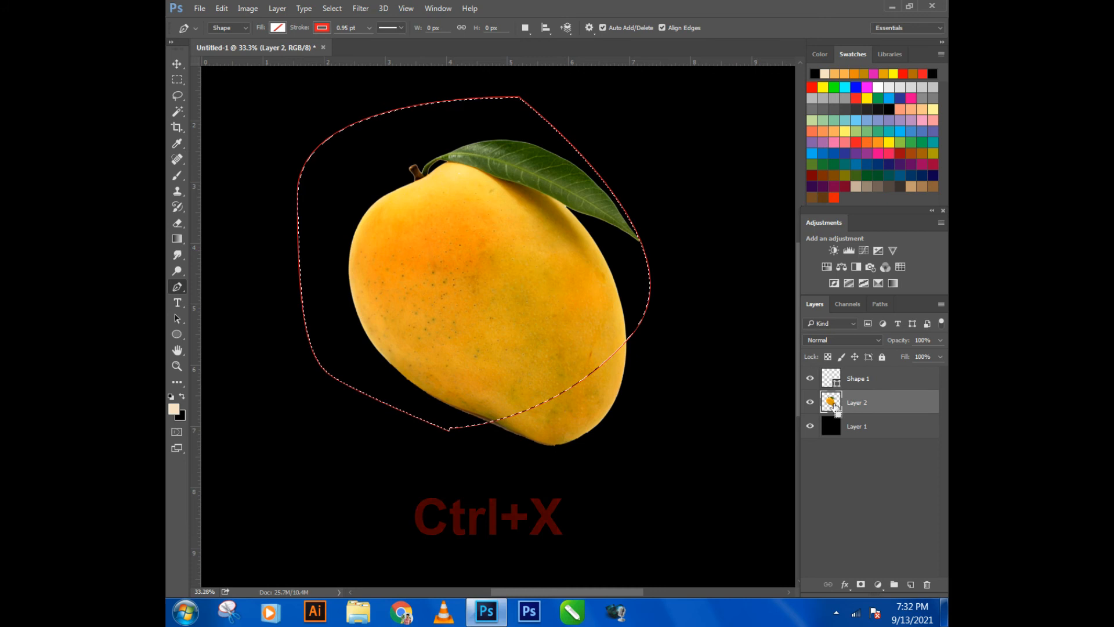
pyautogui.hotkey('ctrl', 'x')
# - Delete the Shape 1 outline layer and paste the cut mango part, placing it just above the lower slice with a small gap
pyautogui.click(175, 65)
pyautogui.click(351, 252)
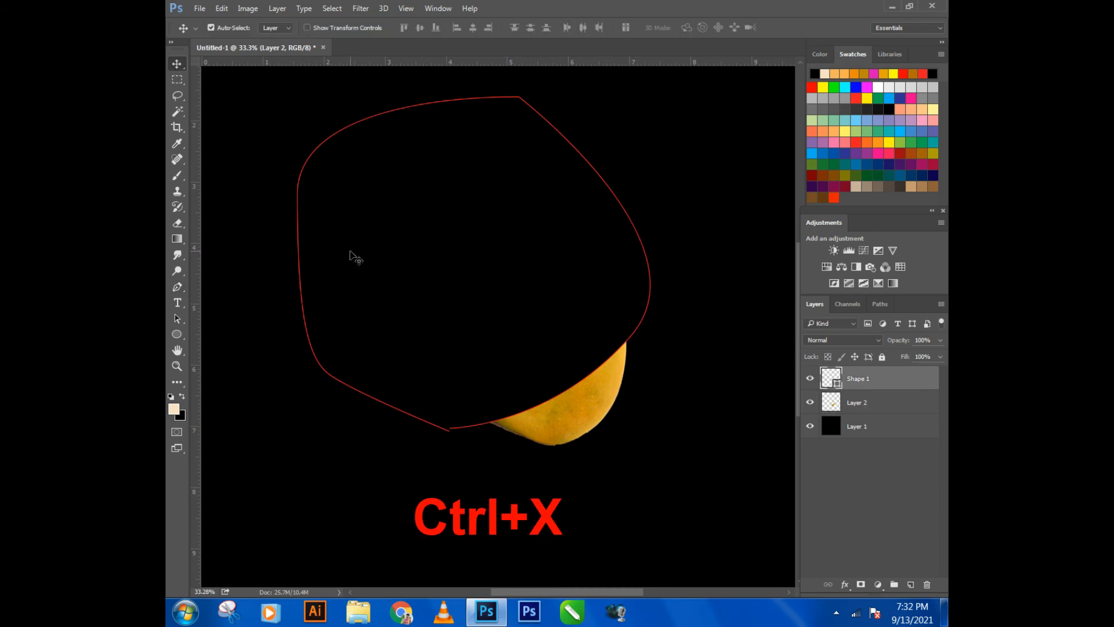
pyautogui.click(297, 268)
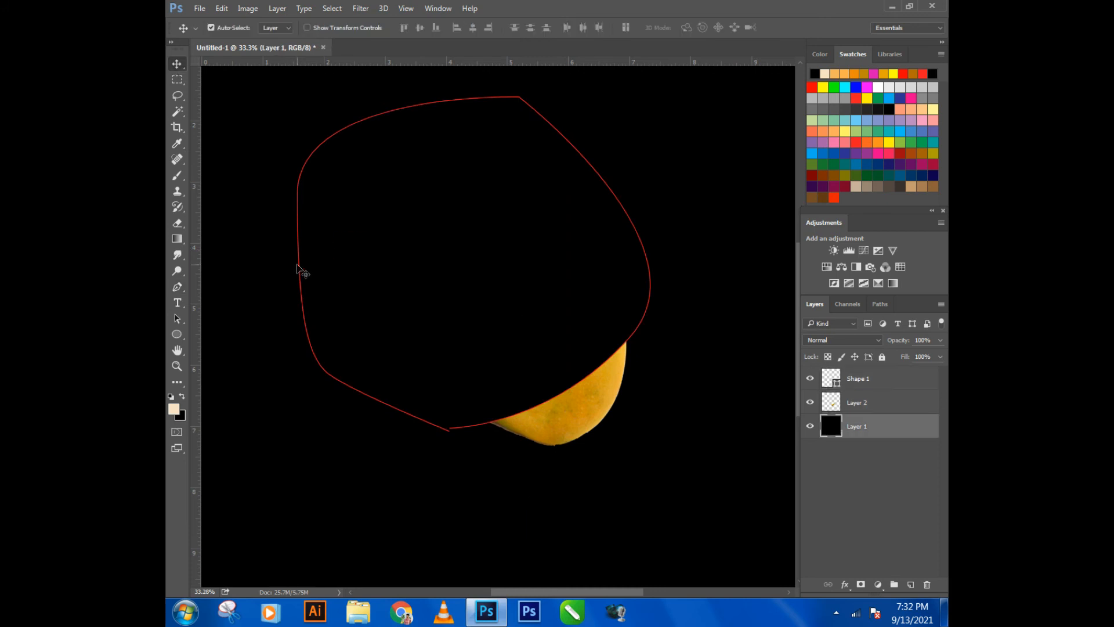
pyautogui.click(863, 383)
pyautogui.press('Delete')
pyautogui.hotkey('ctrl', 'v')
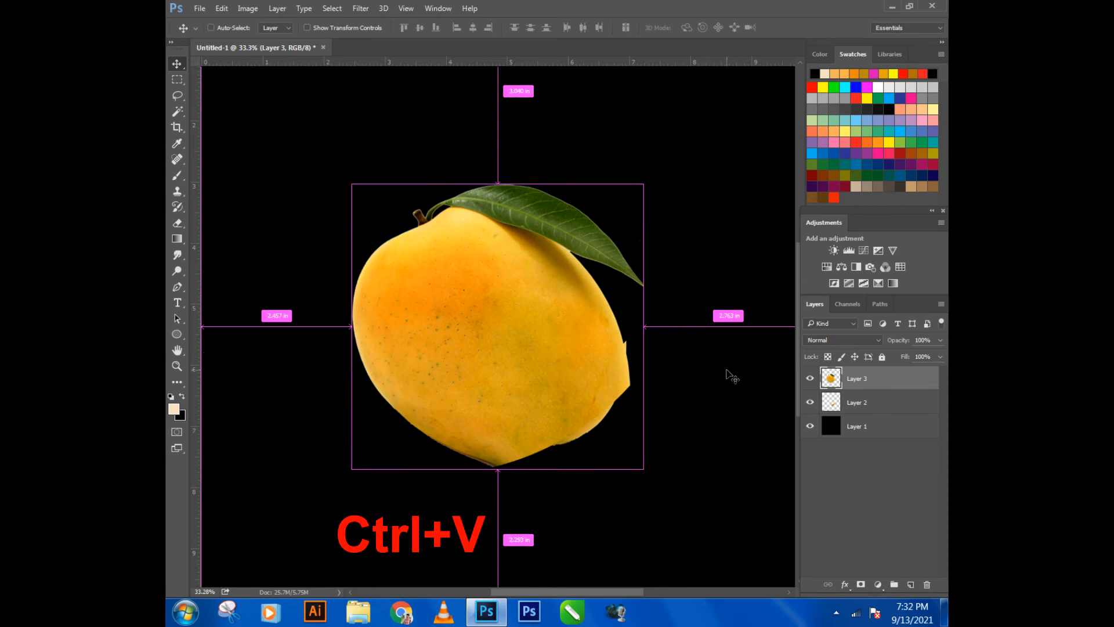
pyautogui.moveTo(562, 348); pyautogui.dragTo(549, 293)
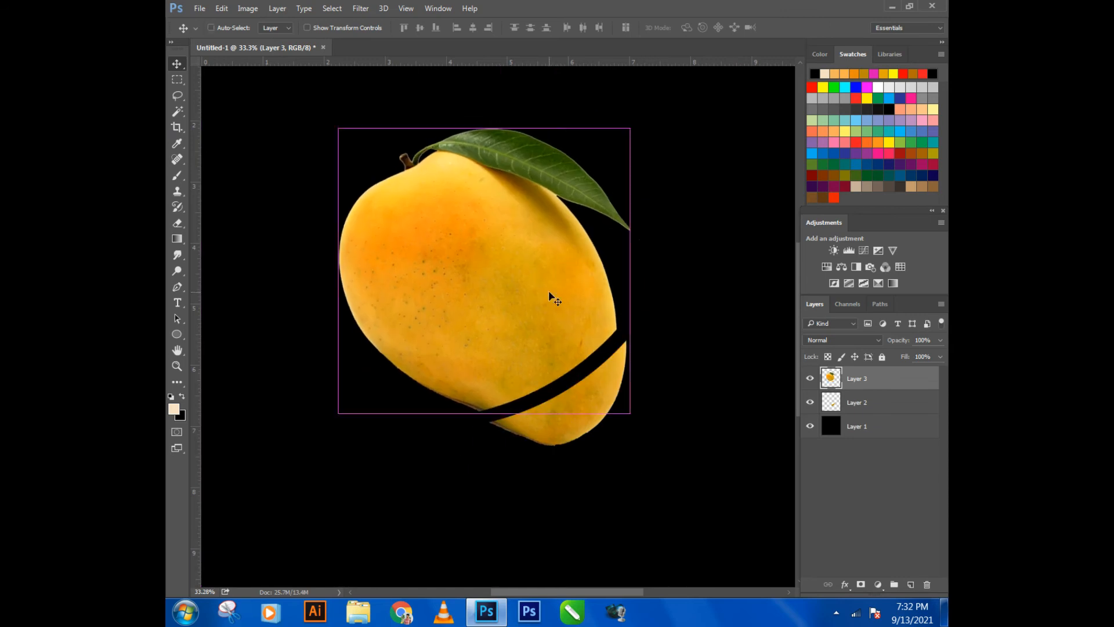
# - Rotate the large mango piece about 9.6° counterclockwise and shift it slightly left, widening the gap to the slice
pyautogui.hotkey('ctrl', 't')
pyautogui.moveTo(671, 318); pyautogui.dragTo(667, 293)
pyautogui.moveTo(562, 320); pyautogui.dragTo(554, 326)
pyautogui.moveTo(635, 323); pyautogui.dragTo(557, 326)
pyautogui.press('Left')
pyautogui.press('Left')
pyautogui.press('Left')
pyautogui.press('Left')
pyautogui.press('Left')
pyautogui.press('Left')
pyautogui.press('Left')
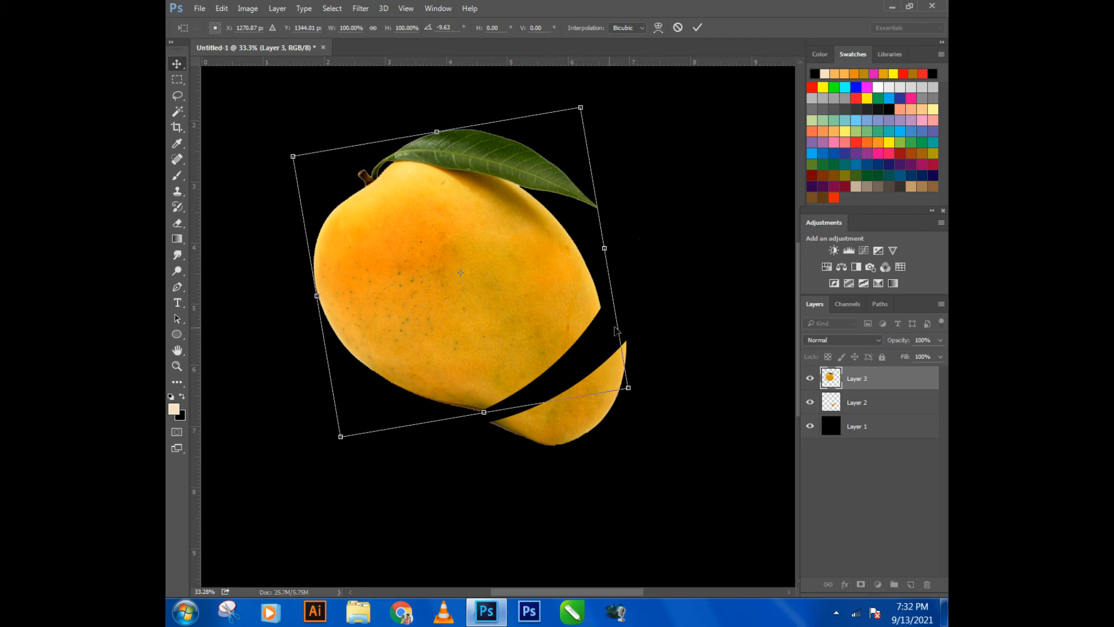
pyautogui.press('Return')
# - Rotate the lower mango slice on Layer 2 about 12° clockwise and move it slightly down and left
pyautogui.scroll(-1, 604, 366)
pyautogui.click(603, 369)
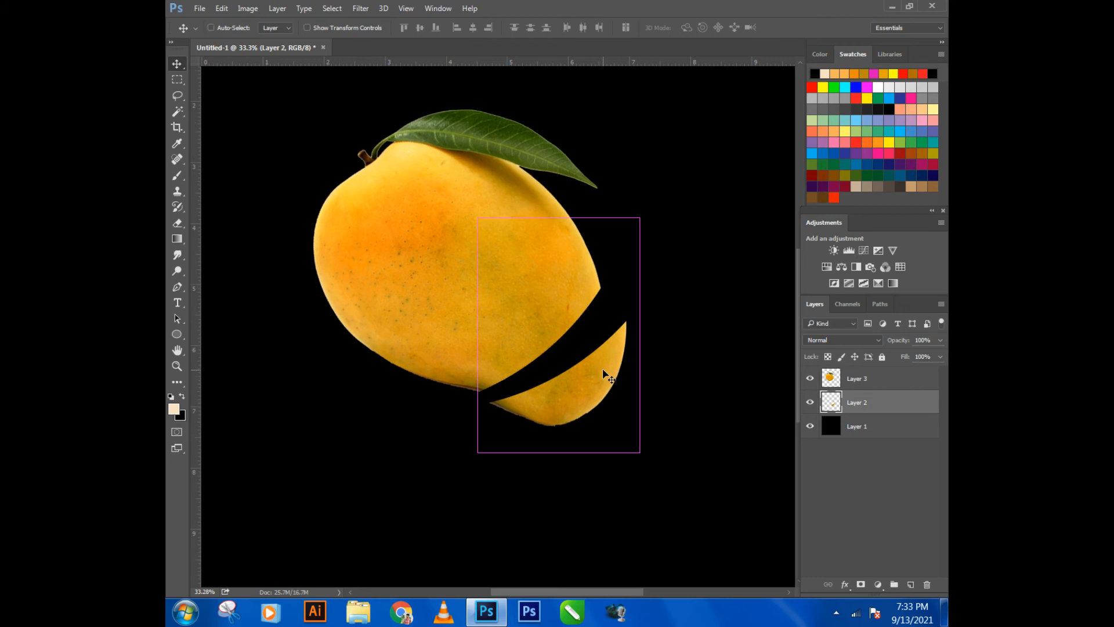
pyautogui.hotkey('ctrl', 't')
pyautogui.moveTo(726, 383); pyautogui.dragTo(697, 408)
pyautogui.moveTo(585, 400); pyautogui.dragTo(576, 424)
pyautogui.moveTo(644, 401); pyautogui.dragTo(641, 384)
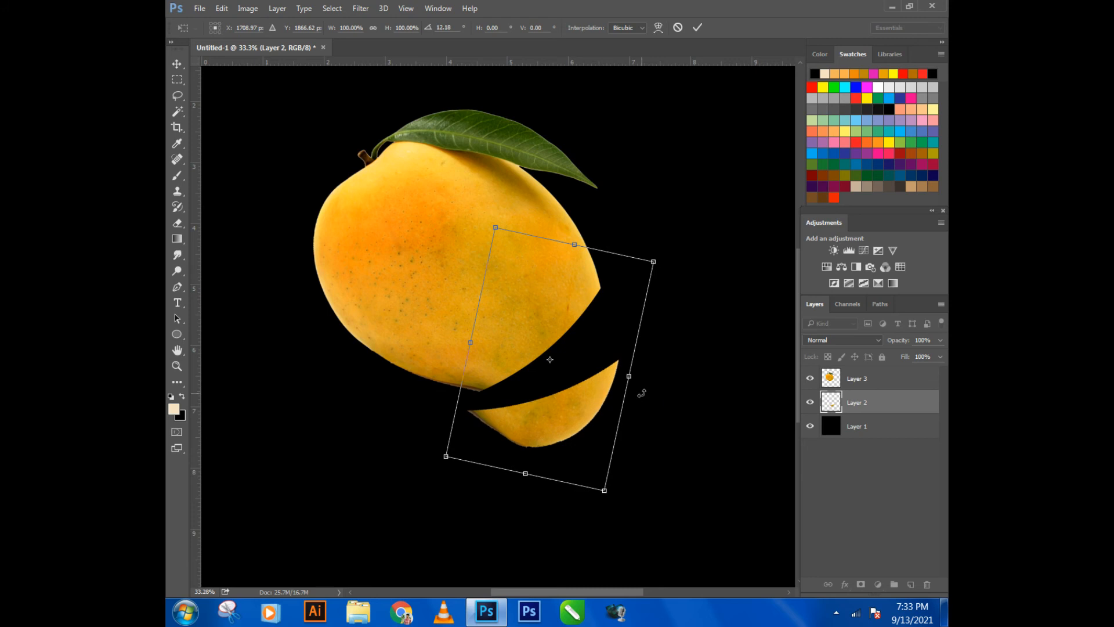
pyautogui.press('Return')
# - Try moving the large mango piece closer to the slice and rotating it about 9.4° clockwise
pyautogui.moveTo(533, 323); pyautogui.dragTo(525, 336)
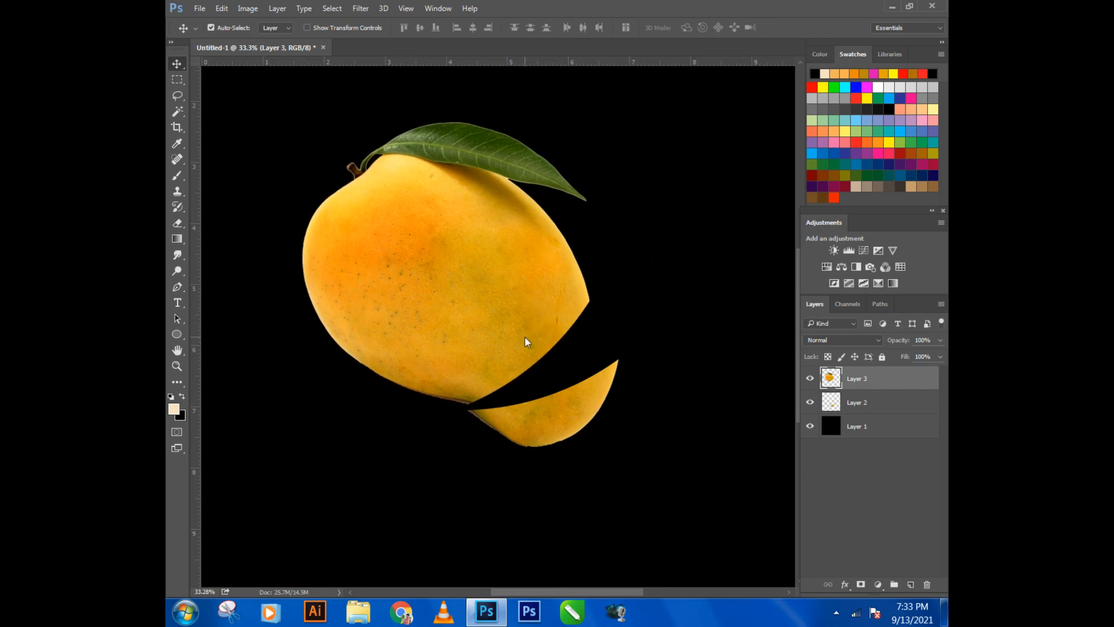
pyautogui.press('ctrl')
pyautogui.hotkey('ctrl', 't')
pyautogui.moveTo(667, 298); pyautogui.dragTo(667, 323)
pyautogui.moveTo(539, 338); pyautogui.dragTo(553, 327)
pyautogui.press('Right')
pyautogui.press('Right')
pyautogui.press('Right')
pyautogui.press('Right')
pyautogui.press('Right')
pyautogui.press('Right')
pyautogui.press('Right')
pyautogui.press('Right')
pyautogui.press('Right')
pyautogui.press('Right')
pyautogui.press('Right')
pyautogui.press('Right')
pyautogui.press('Right')
pyautogui.press('Right')
pyautogui.press('Right')
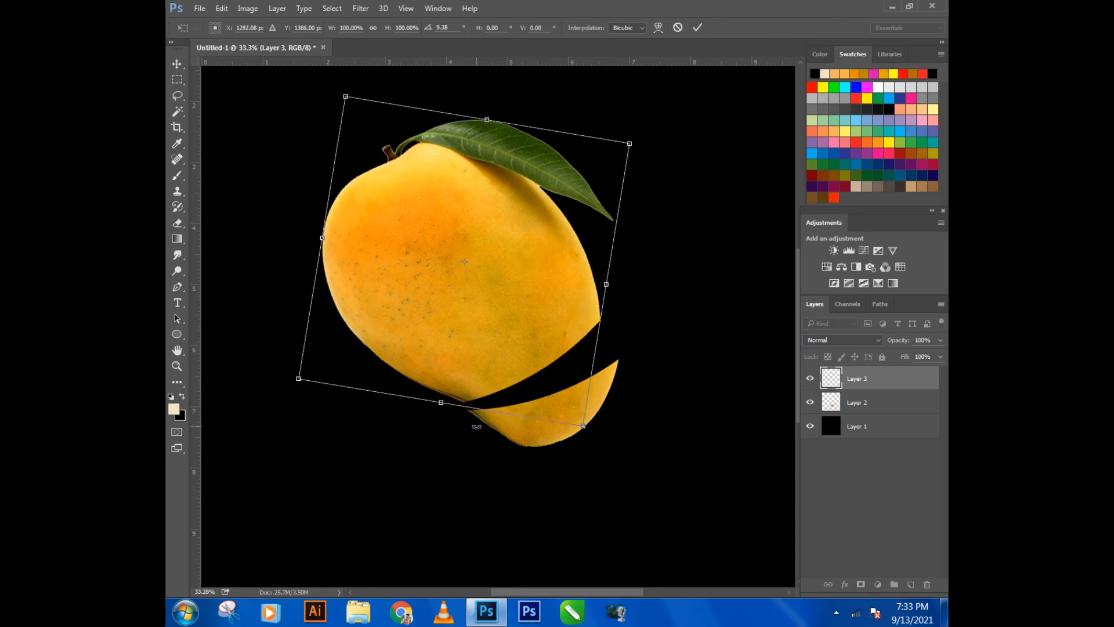
pyautogui.press('Left')
pyautogui.press('Return')
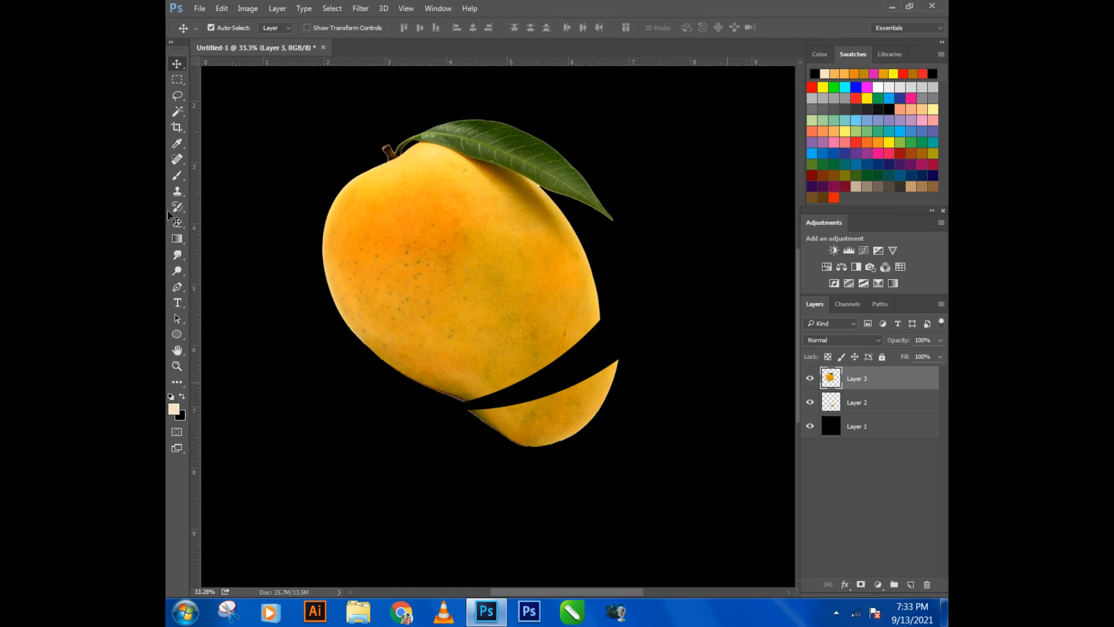
# - Try to draw a curved pen path across the middle of the large mango piece
pyautogui.click(177, 286)
pyautogui.click(322, 335)
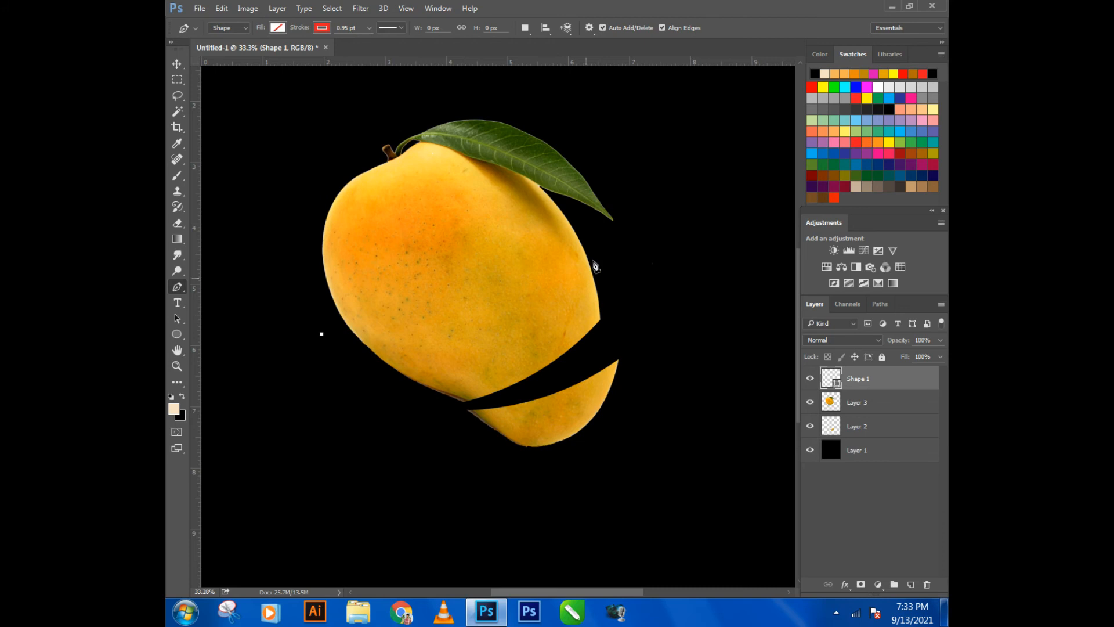
pyautogui.moveTo(596, 228); pyautogui.dragTo(649, 198)
pyautogui.moveTo(596, 239); pyautogui.dragTo(659, 198)
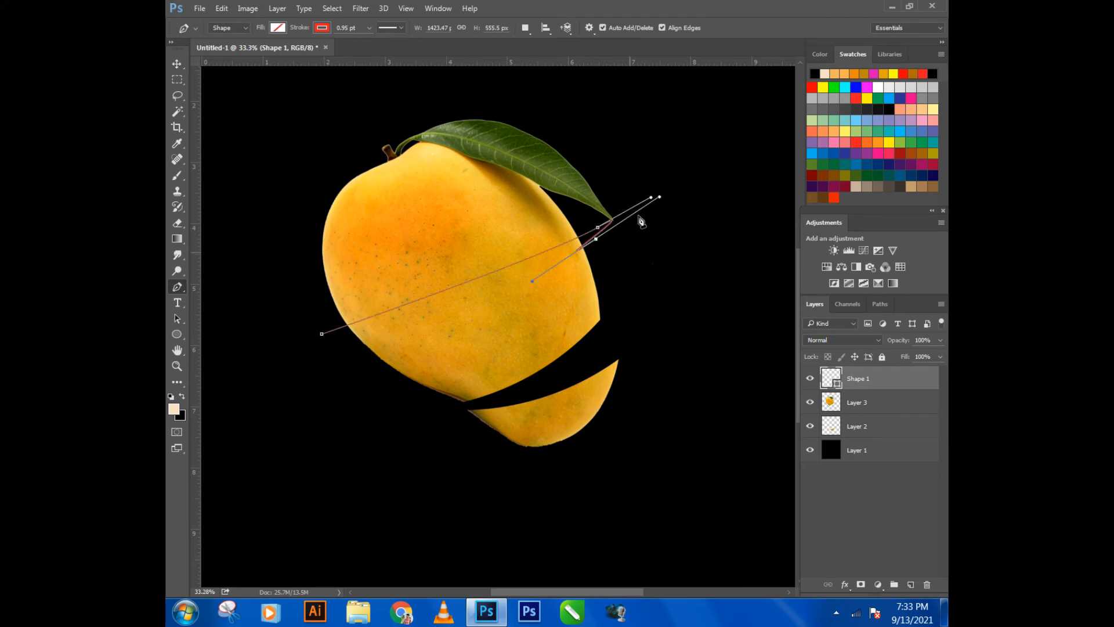
# - Undo the started pen path and the last move and rotation of the large mango piece
pyautogui.hotkey('ctrl', 'z')
pyautogui.hotkey('ctrl', 'alt', 'z')
pyautogui.hotkey('ctrl', 'alt', 'z')
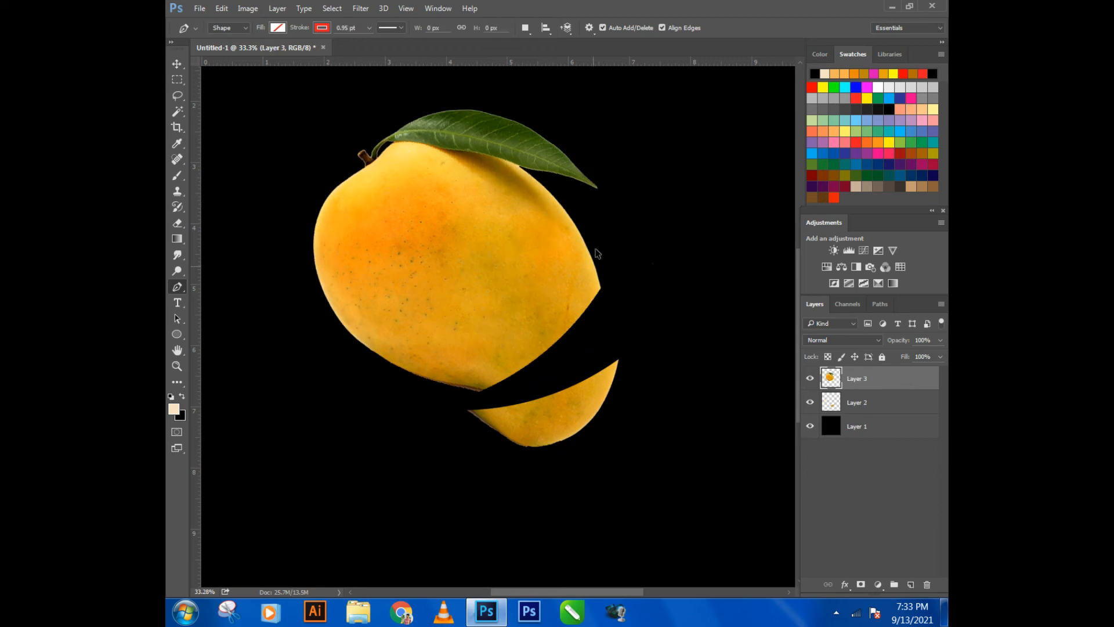
pyautogui.press('z')
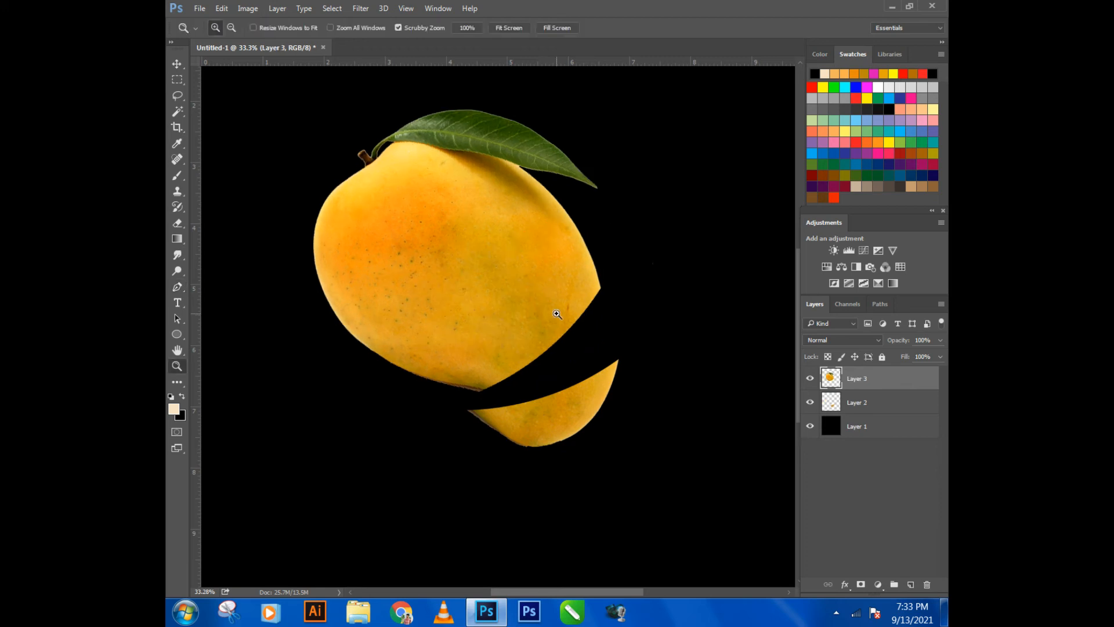
# - Rotate the large mango piece on Layer 3 slightly clockwise and move it down closer to the lower slice
pyautogui.click(180, 69)
pyautogui.click(468, 294)
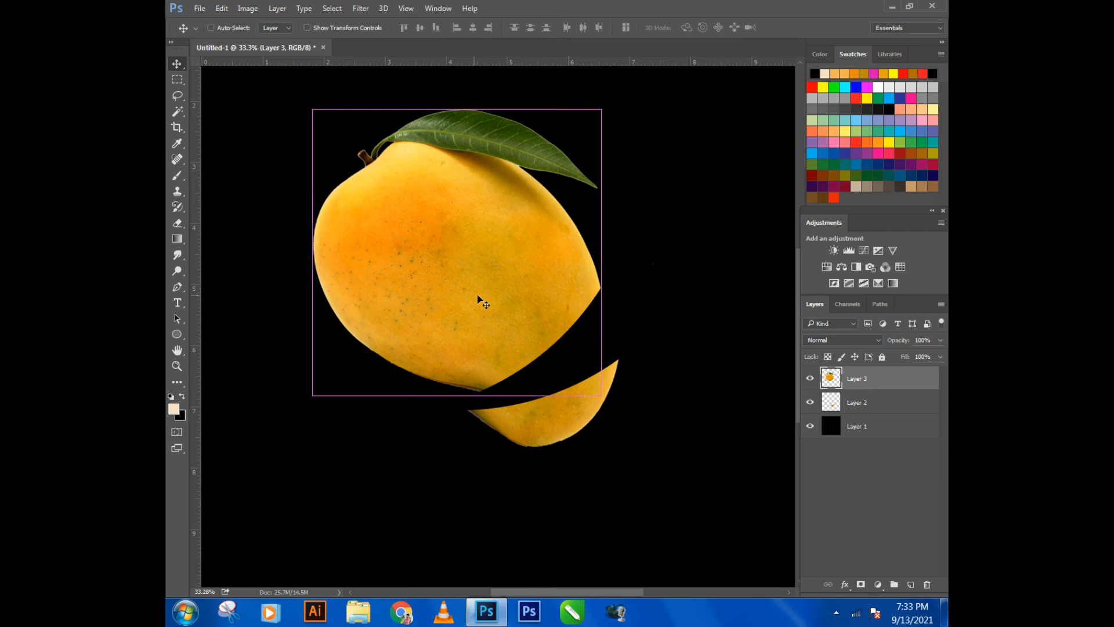
pyautogui.hotkey('ctrl', 't')
pyautogui.moveTo(652, 301); pyautogui.dragTo(650, 332)
pyautogui.moveTo(555, 324); pyautogui.dragTo(556, 334)
pyautogui.press('Return')
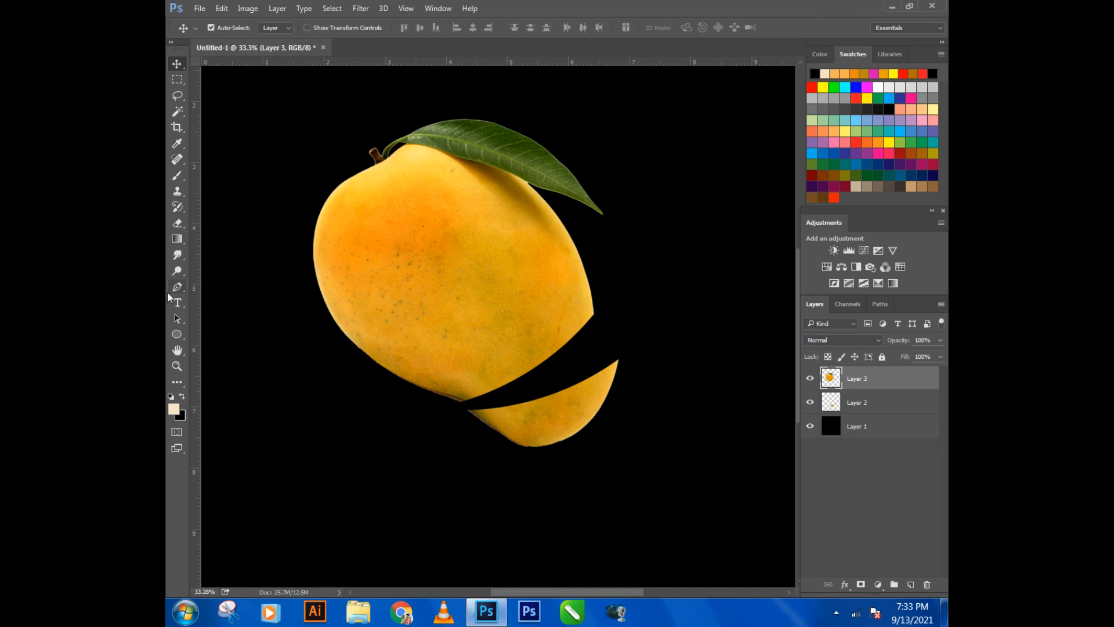
# - Draw a closed pen path that curves across the lower part of the large mango piece and encloses its upper part and leaf
pyautogui.click(173, 293)
pyautogui.click(330, 351)
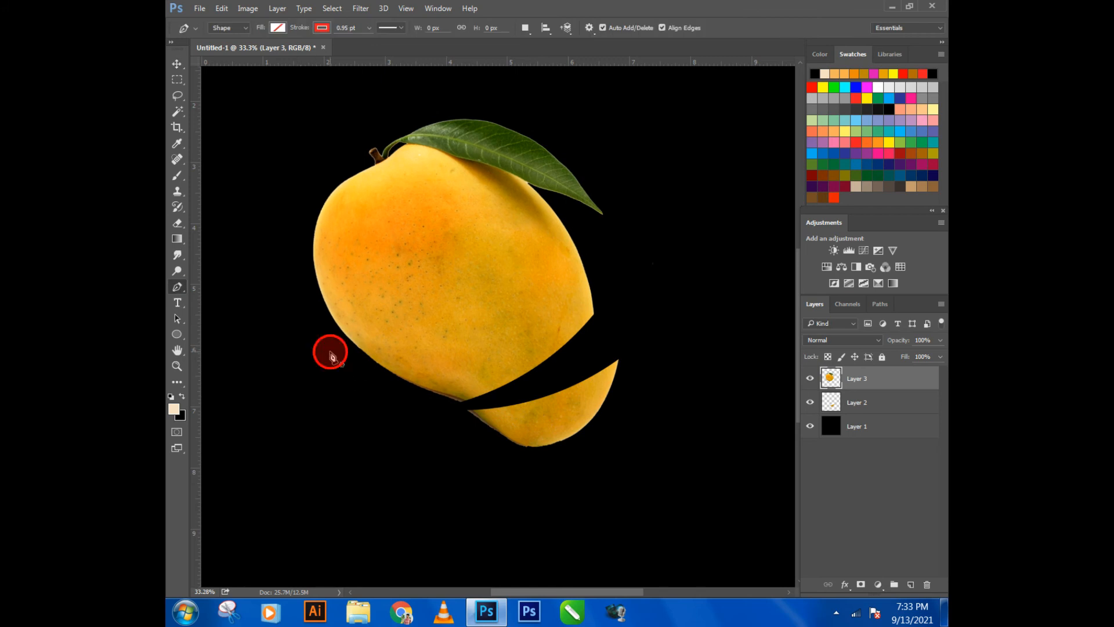
pyautogui.moveTo(599, 259); pyautogui.dragTo(655, 187)
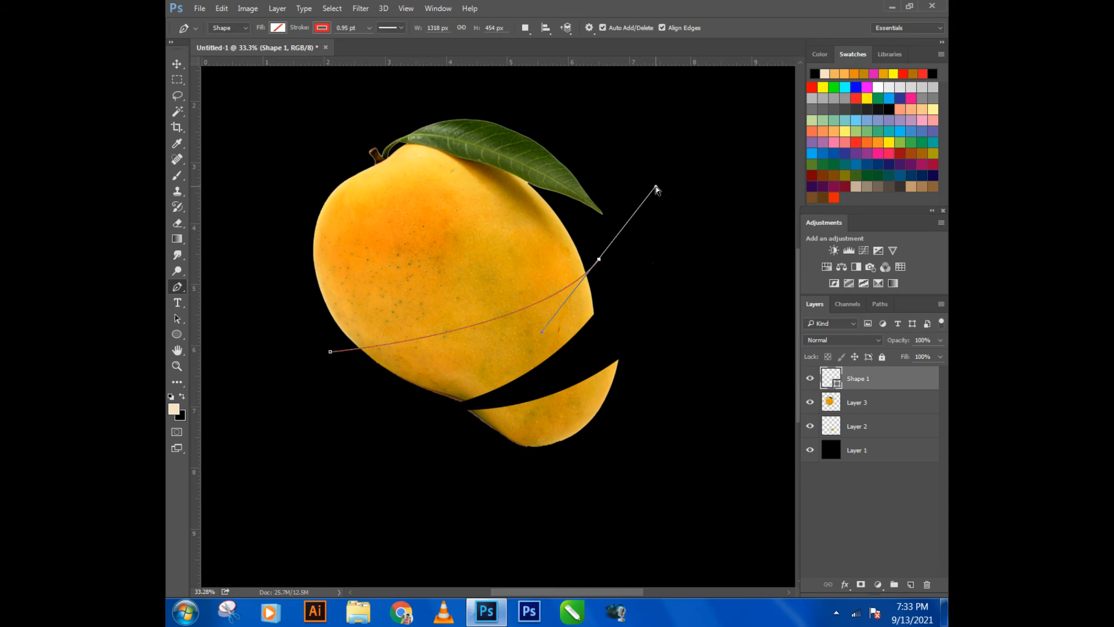
pyautogui.hotkey('ctrl', 'z')
pyautogui.moveTo(591, 243); pyautogui.dragTo(654, 161)
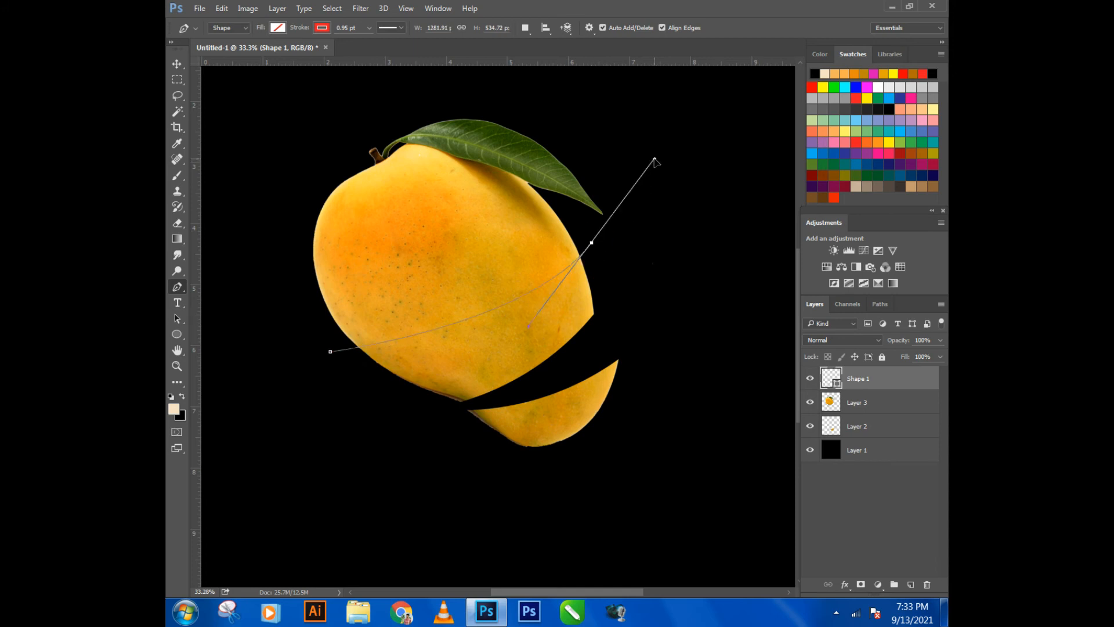
pyautogui.moveTo(428, 91); pyautogui.dragTo(374, 103)
pyautogui.moveTo(285, 186); pyautogui.dragTo(269, 251)
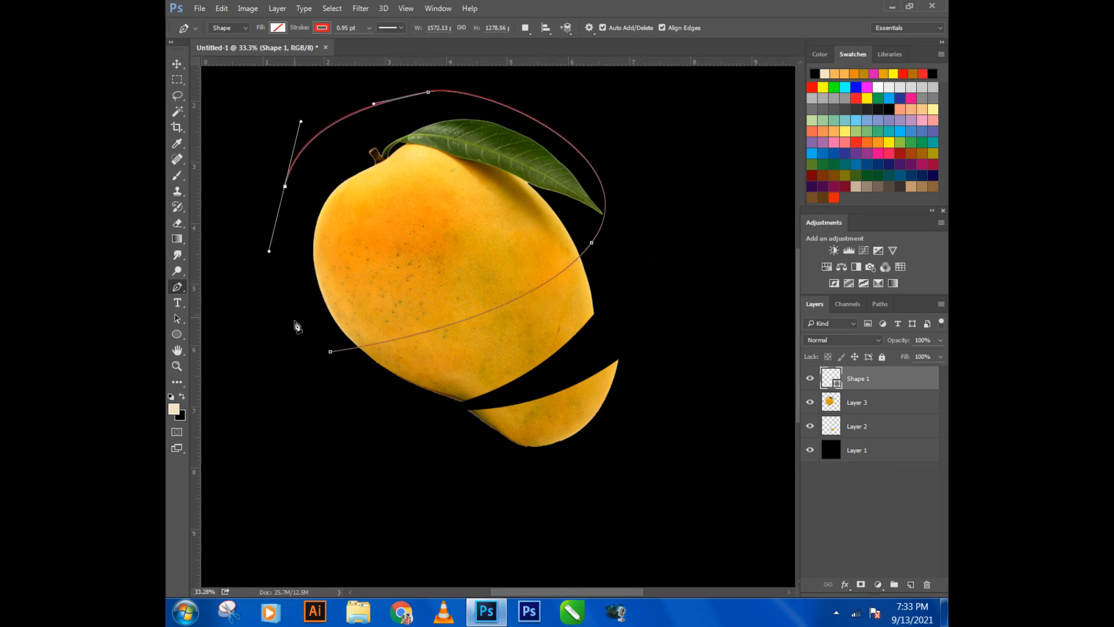
pyautogui.click(330, 352)
# - Turn the path into a selection with 0 pixels feather, then cut that area from Layer 3 and paste it as a new layer
pyautogui.rightClick(330, 351)
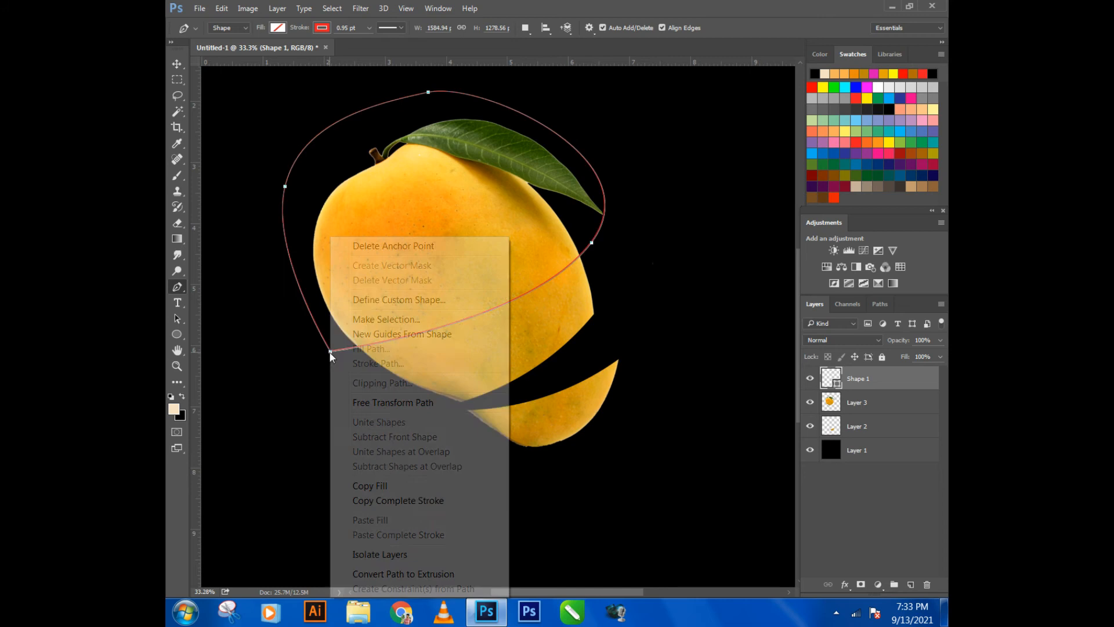
pyautogui.click(381, 317)
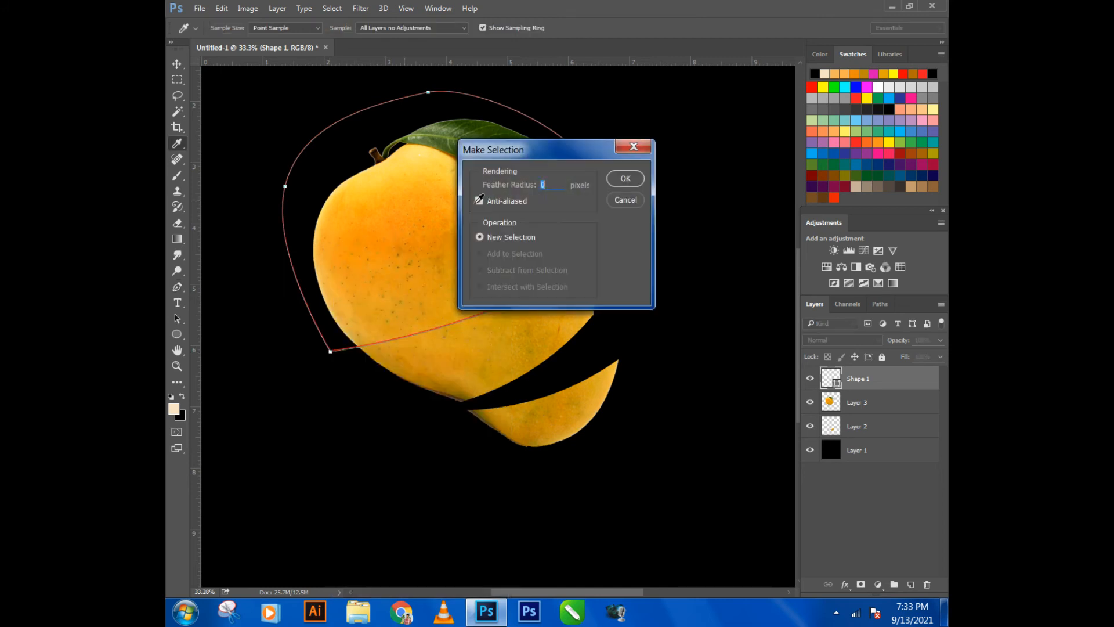
pyautogui.click(623, 179)
pyautogui.click(858, 402)
pyautogui.hotkey('ctrl', 'x')
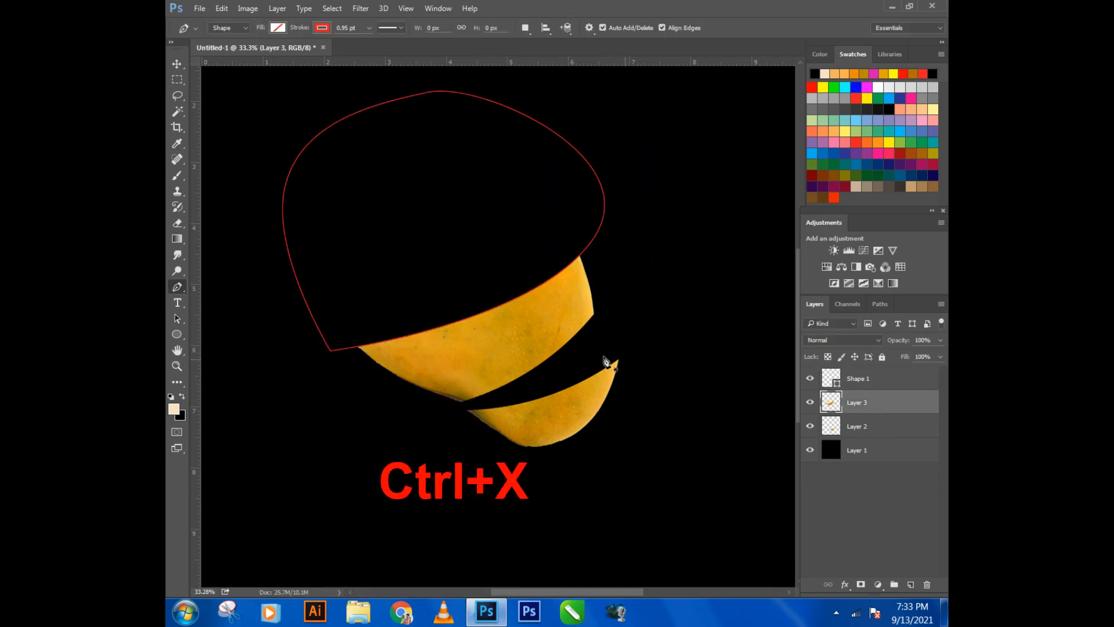
pyautogui.hotkey('ctrl', 'v')
# - Delete the Shape 1 path layer and move the pasted mango top up so a narrow gap separates it from the slice below
pyautogui.click(176, 69)
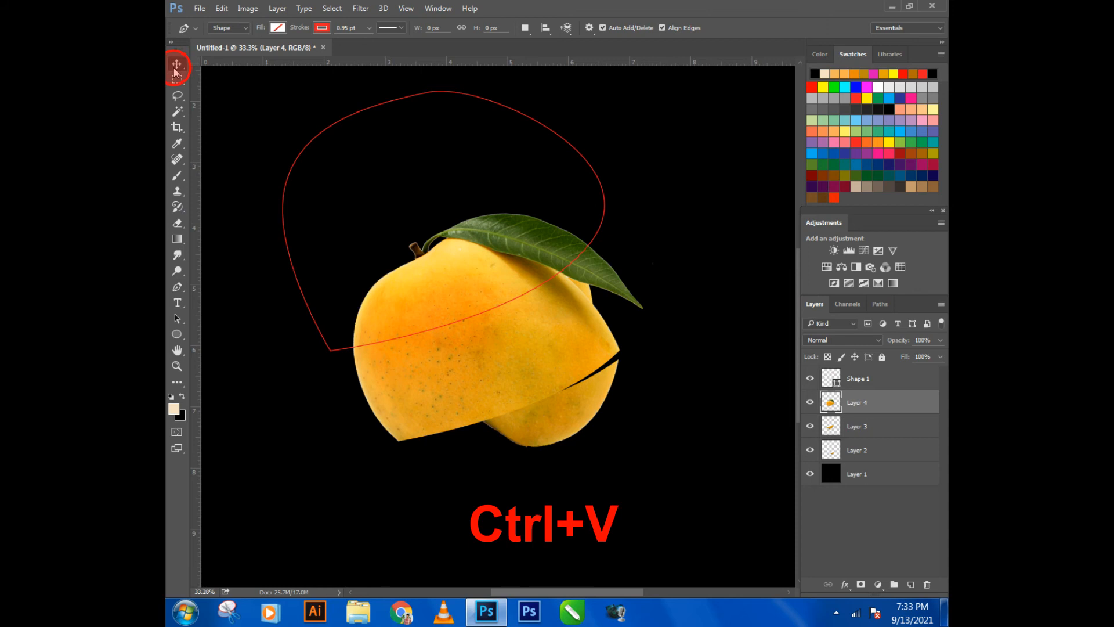
pyautogui.click(875, 386)
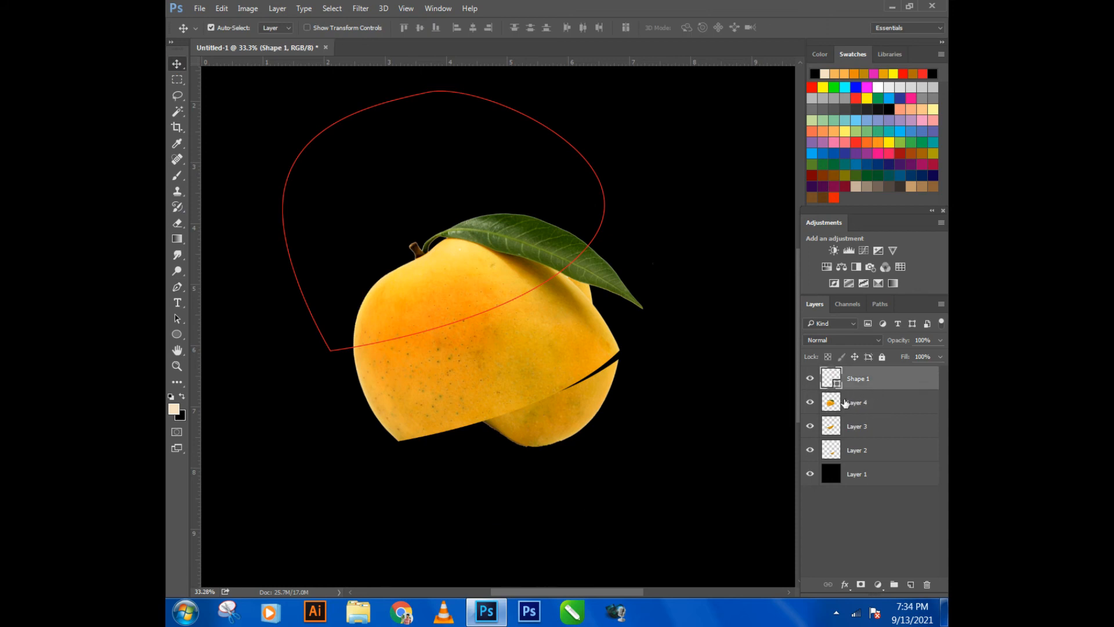
pyautogui.press('Delete')
pyautogui.moveTo(525, 340); pyautogui.dragTo(483, 234)
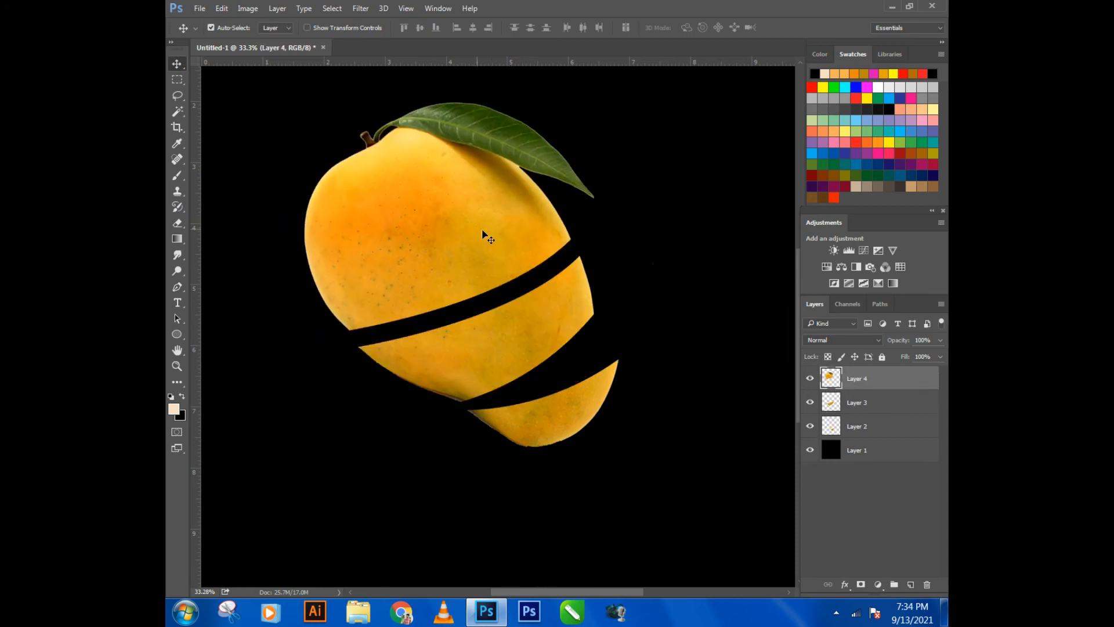
# - Rotate the mango top on Layer 4 about 10.8° clockwise and position its right tip just above the slice below
pyautogui.hotkey('ctrl', 't')
pyautogui.moveTo(642, 236); pyautogui.dragTo(645, 286)
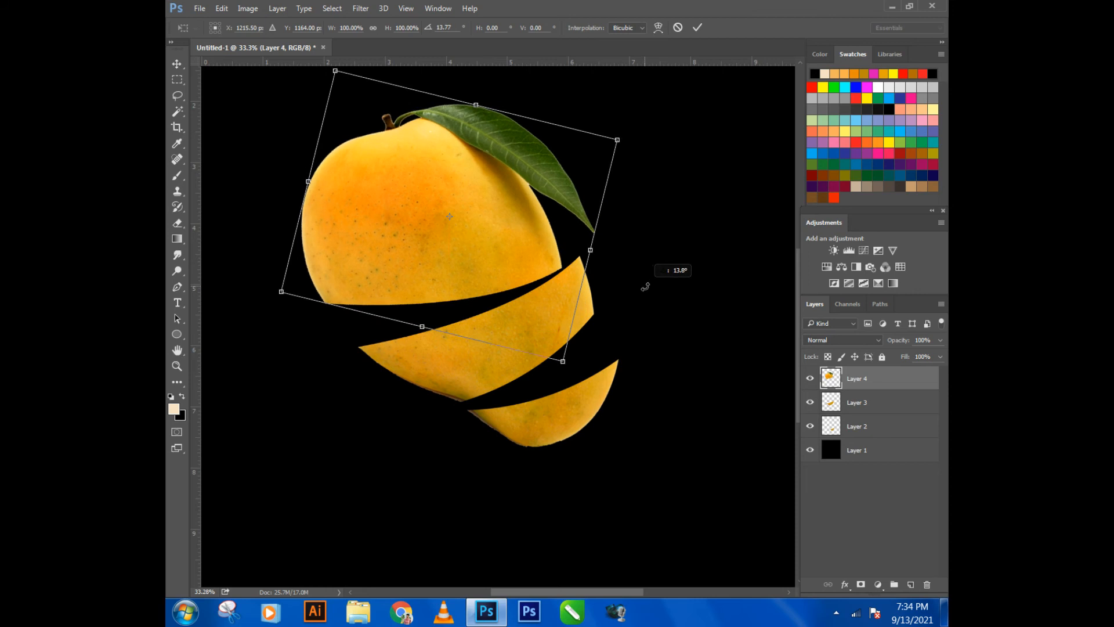
pyautogui.moveTo(505, 286); pyautogui.dragTo(514, 267)
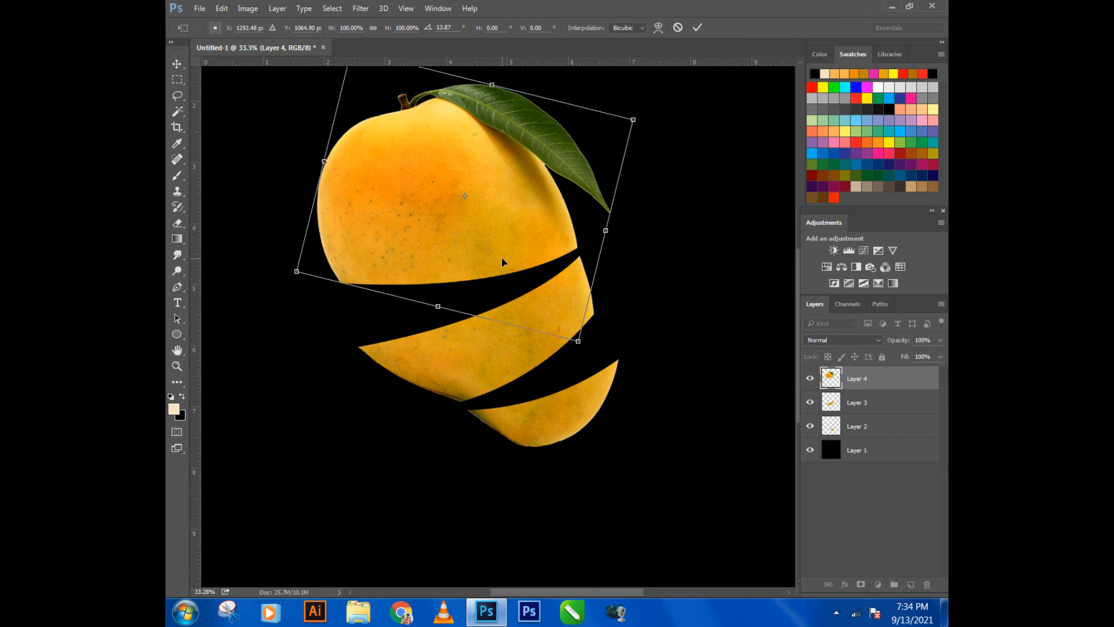
pyautogui.moveTo(685, 283); pyautogui.dragTo(649, 266)
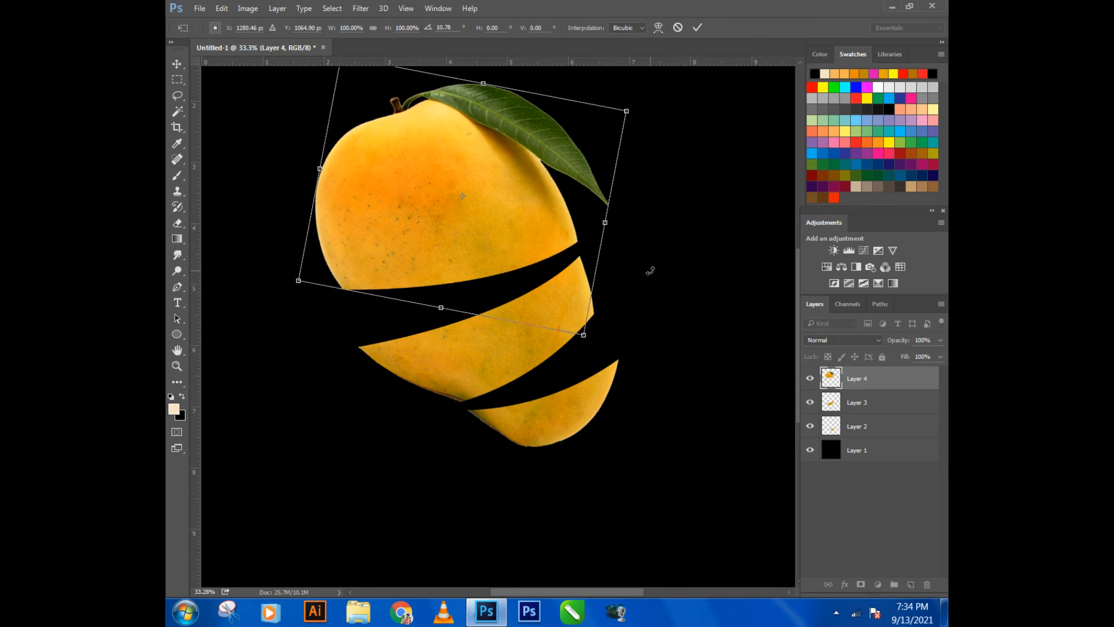
pyautogui.press('Down')
pyautogui.press('Down')
pyautogui.press('Down')
pyautogui.press('Down')
pyautogui.press('Down')
pyautogui.press('Down')
pyautogui.press('Down')
pyautogui.press('Down')
pyautogui.press('Down')
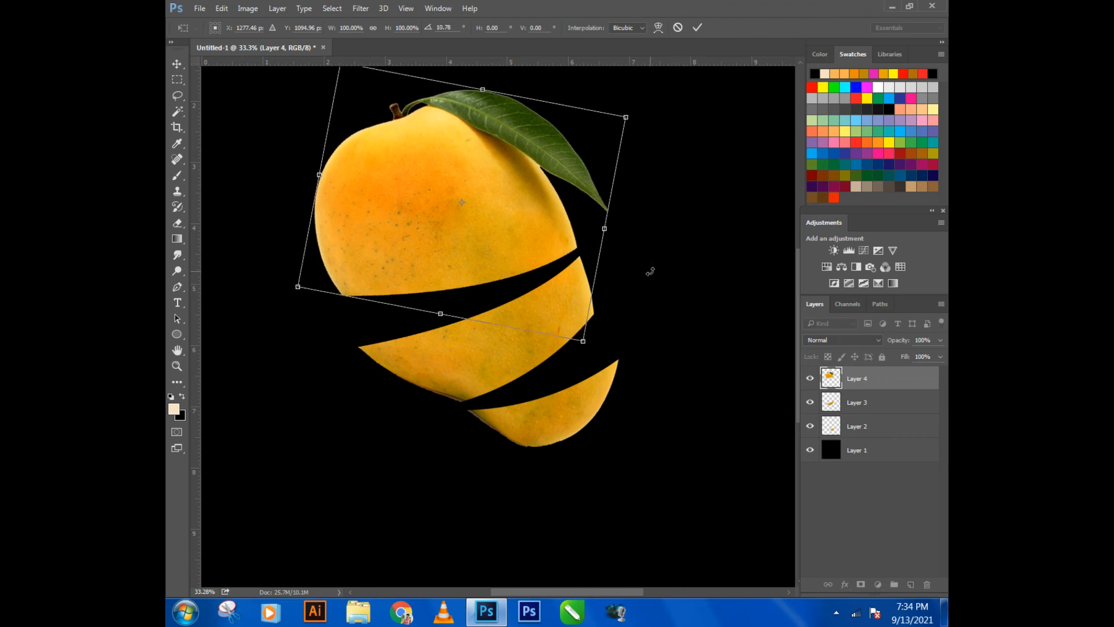
pyautogui.press('Return')
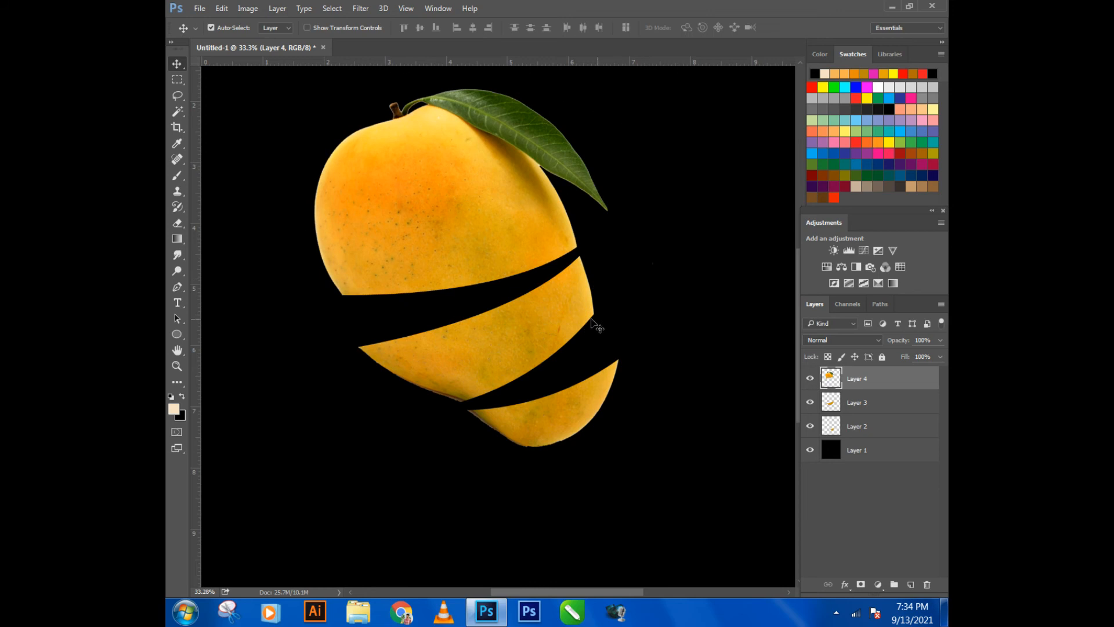
# - Draw a curved pen path across the middle of the mango top, ending at its right edge just beneath the leaf
pyautogui.scroll(-2, 592, 337)
pyautogui.scroll(1, 471, 189)
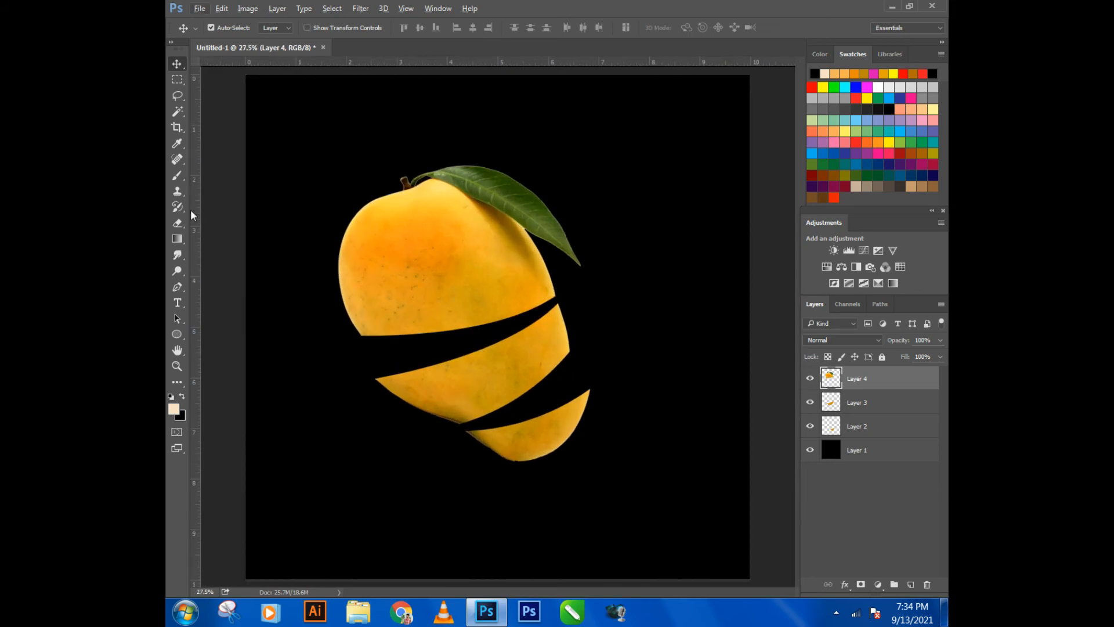
pyautogui.click(177, 287)
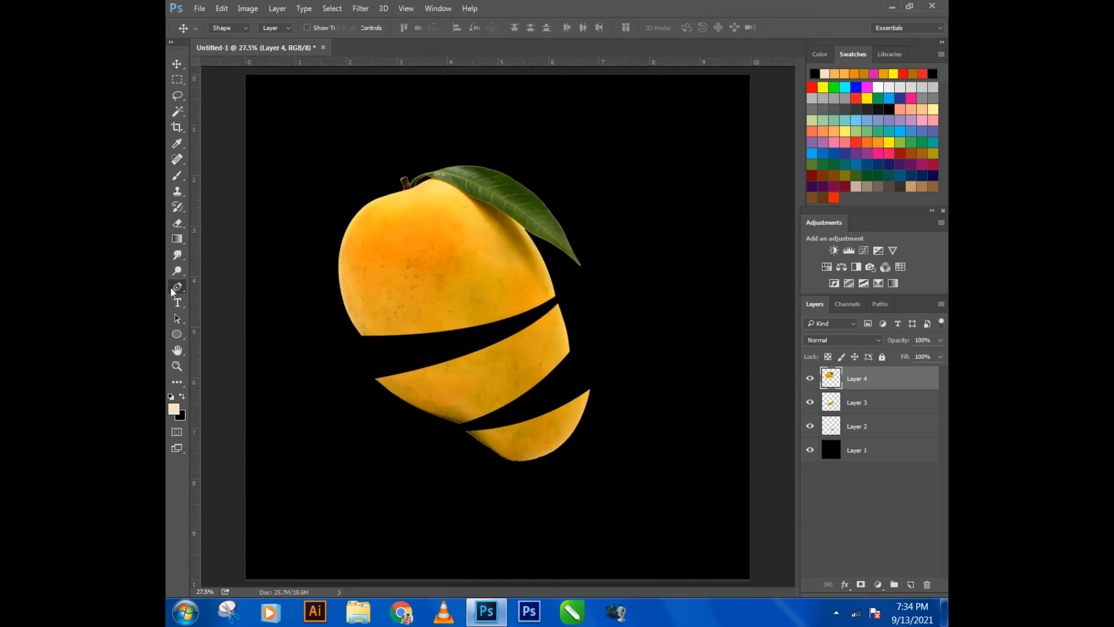
pyautogui.click(325, 302)
pyautogui.moveTo(559, 212); pyautogui.dragTo(586, 180)
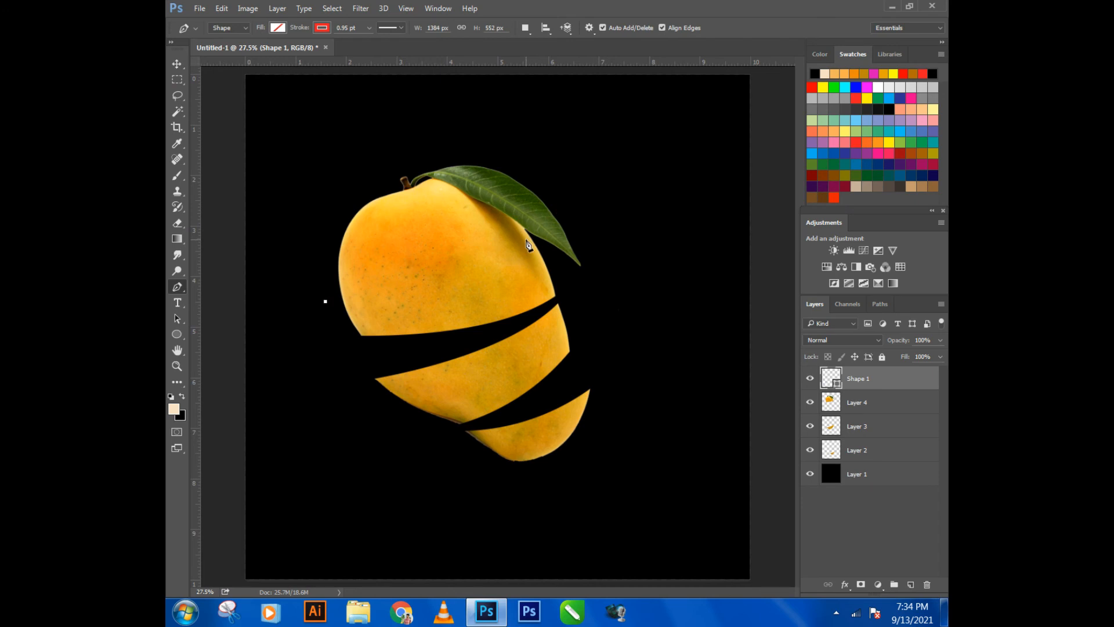
pyautogui.moveTo(500, 259); pyautogui.dragTo(545, 221)
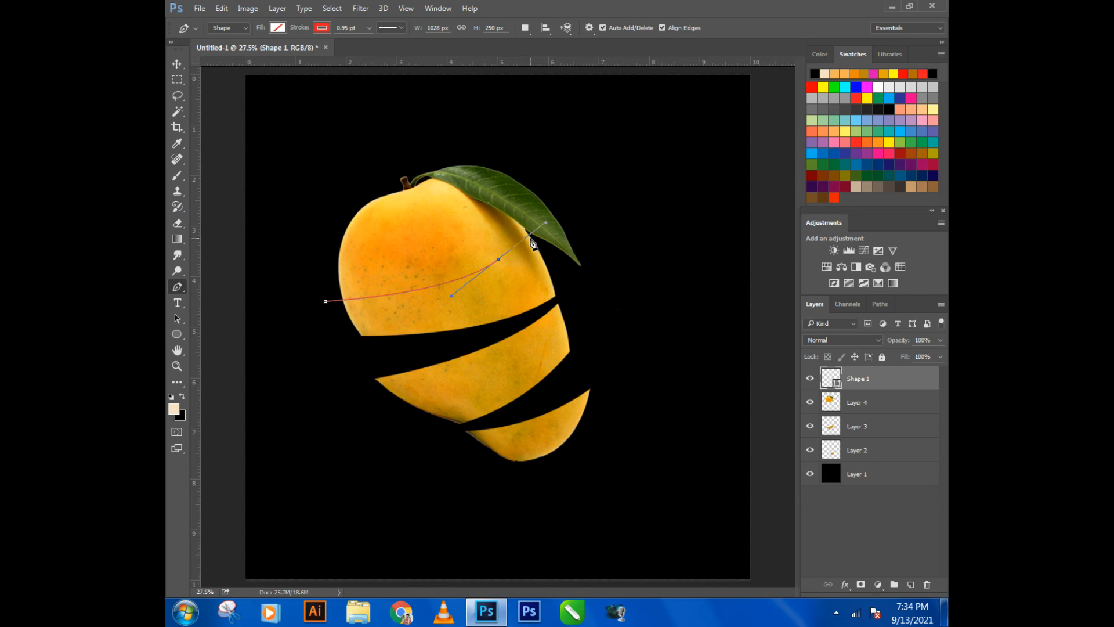
pyautogui.scroll(2, 532, 243)
pyautogui.click(534, 235)
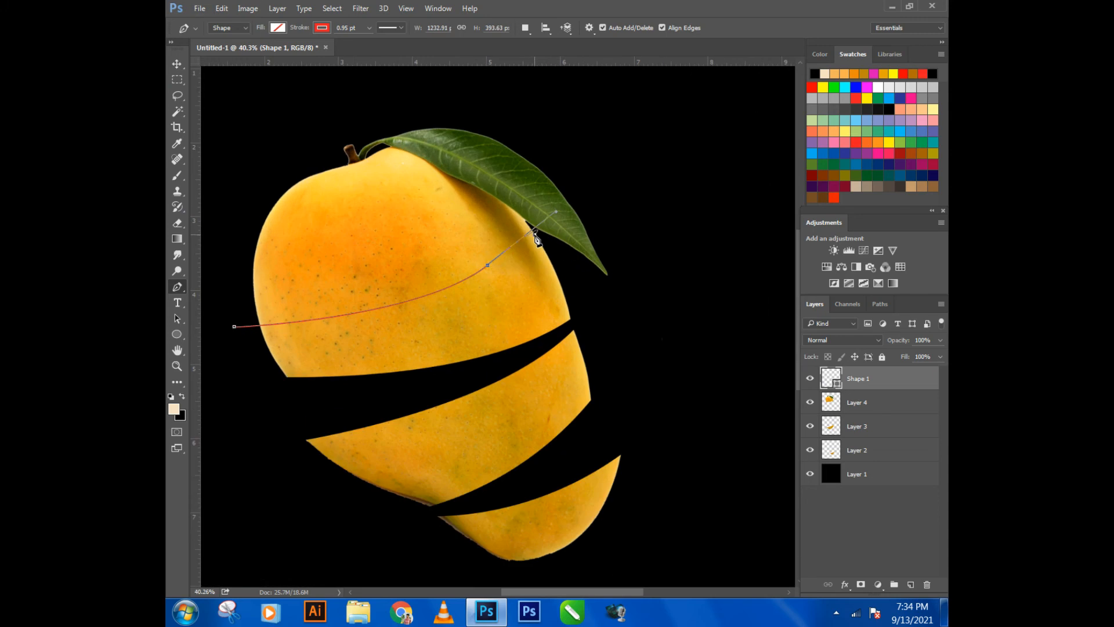
# - Continue the pen path around the leaf tip and over the top of the mango, closing it at the starting point
pyautogui.click(587, 284)
pyautogui.moveTo(634, 266); pyautogui.dragTo(625, 210)
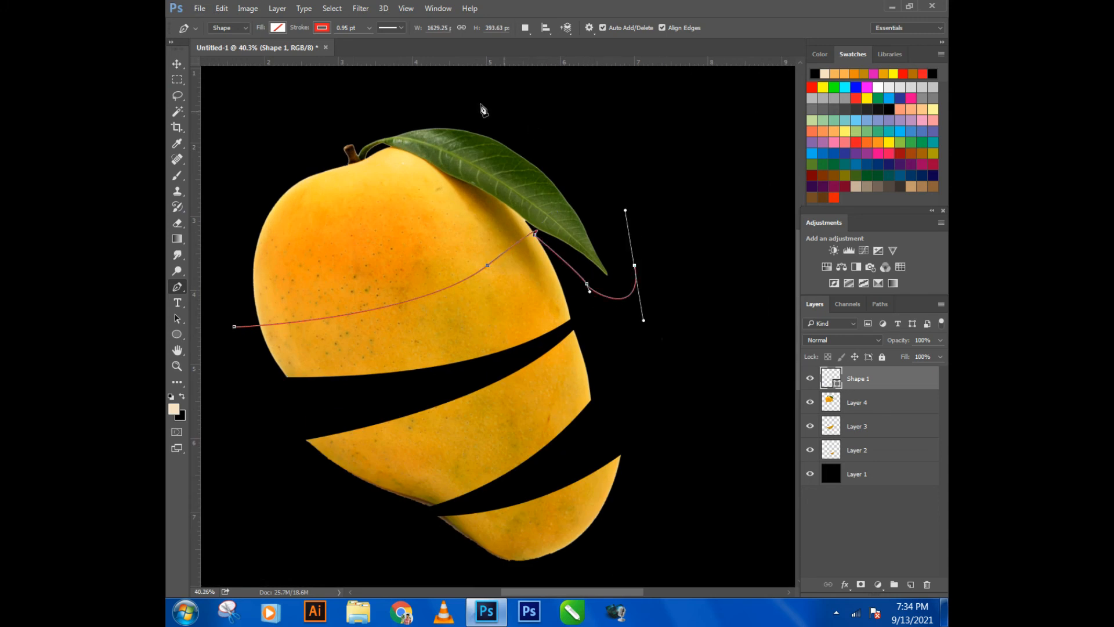
pyautogui.moveTo(448, 97); pyautogui.dragTo(398, 98)
pyautogui.moveTo(260, 167); pyautogui.dragTo(249, 213)
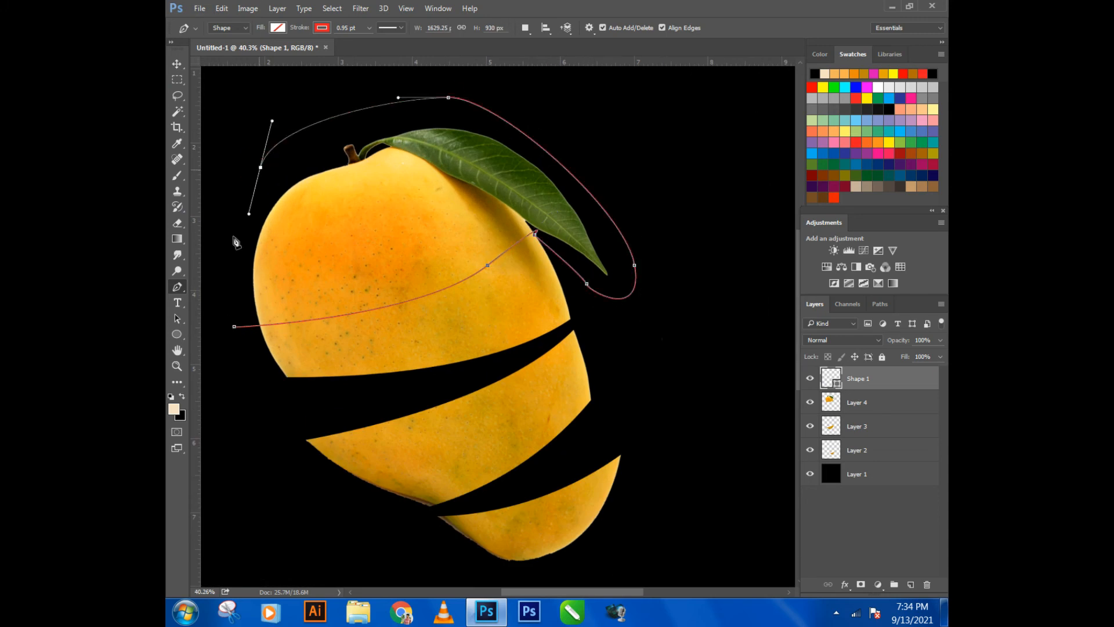
pyautogui.click(235, 327)
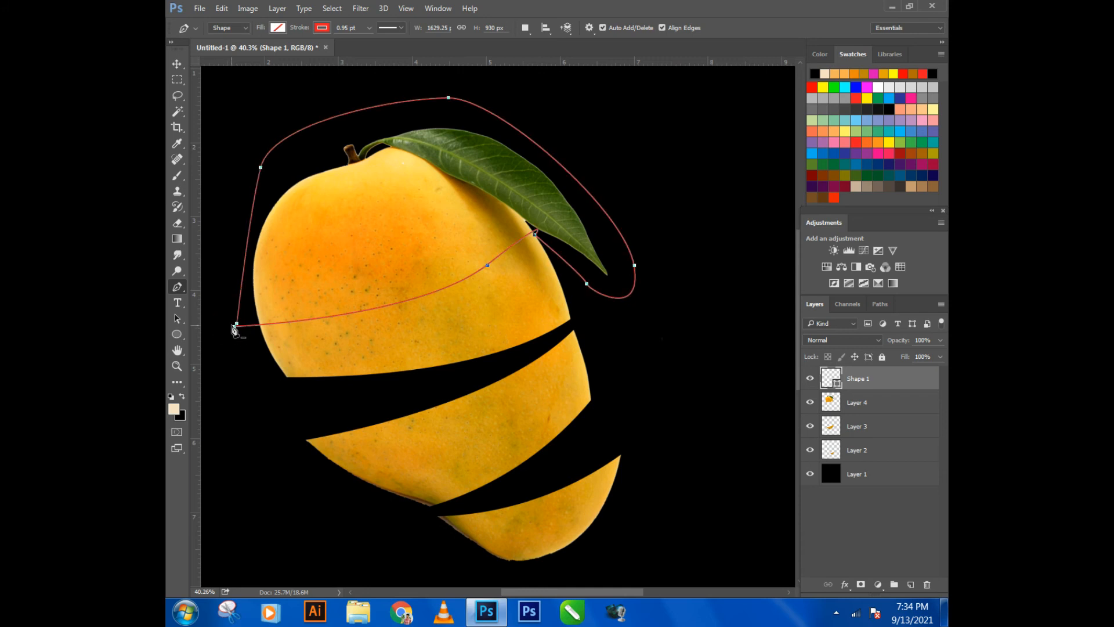
# - Turn the path into a selection with 0 pixels feather and cut the leafy mango top out of Layer 4
pyautogui.rightClick(360, 320)
pyautogui.click(417, 319)
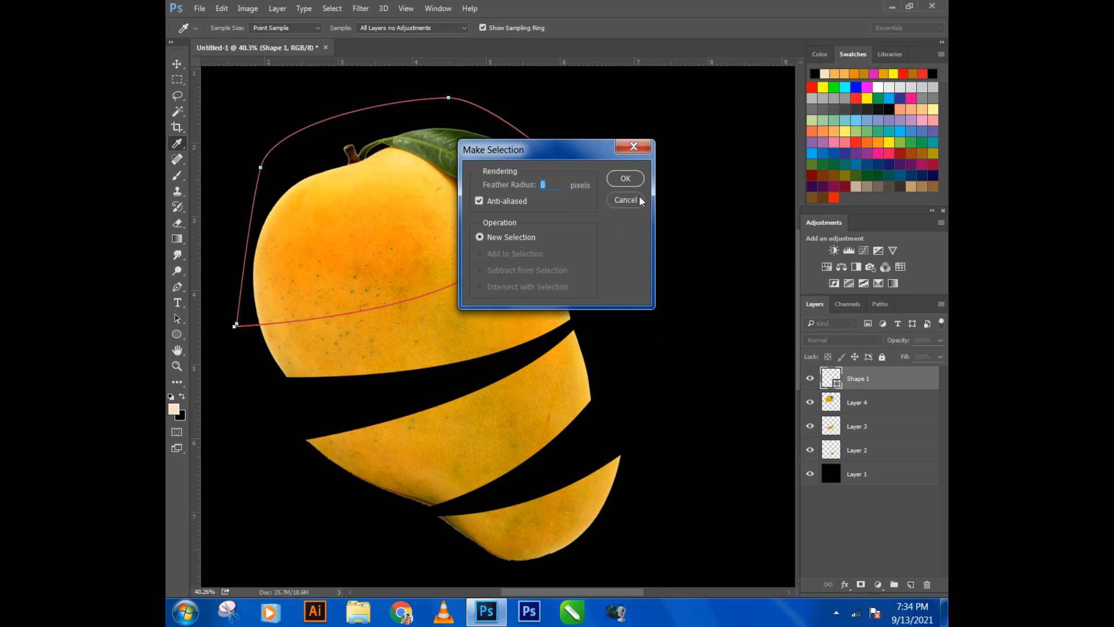
pyautogui.click(626, 178)
pyautogui.click(863, 403)
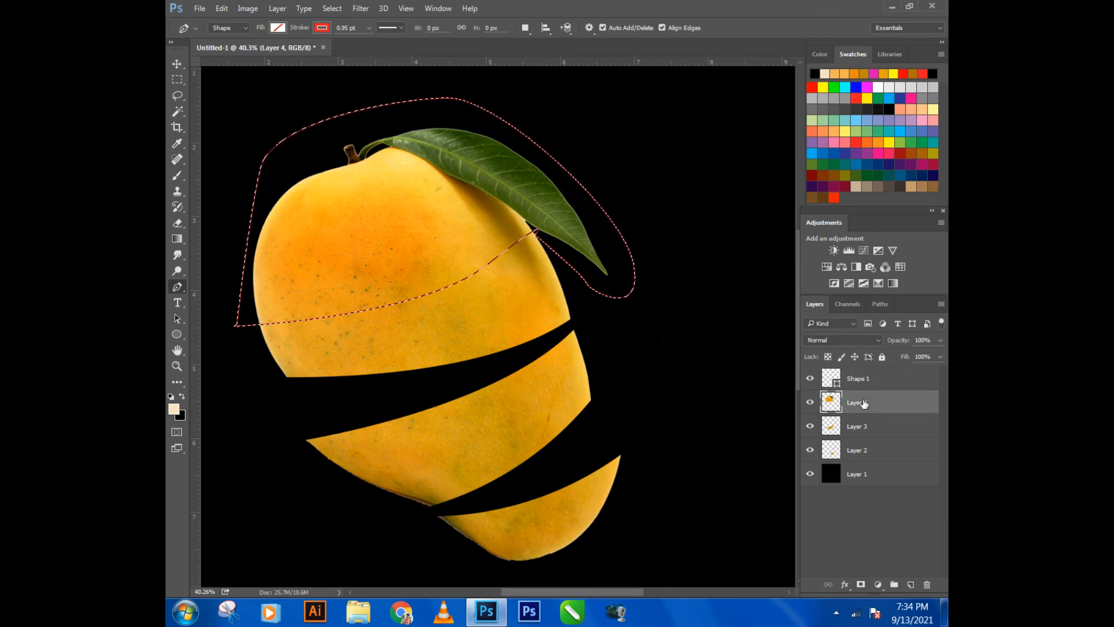
pyautogui.press('Delete')
pyautogui.hotkey('ctrl', 'd')
# - Delete the Shape 1 path layer and paste the cut mango top as a new layer
pyautogui.click(179, 68)
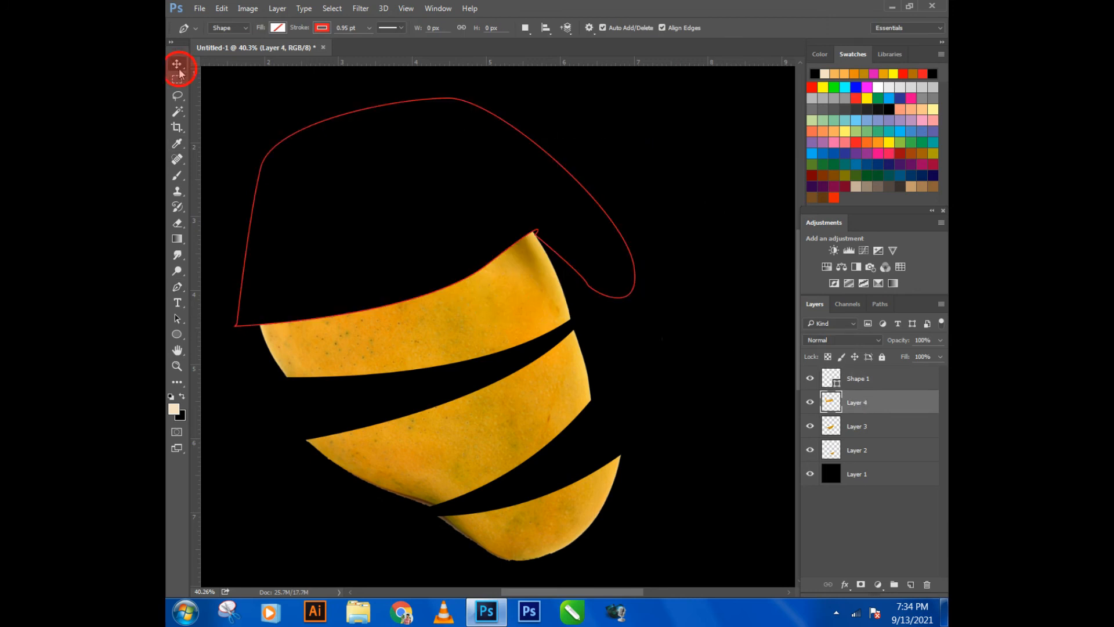
pyautogui.click(638, 271)
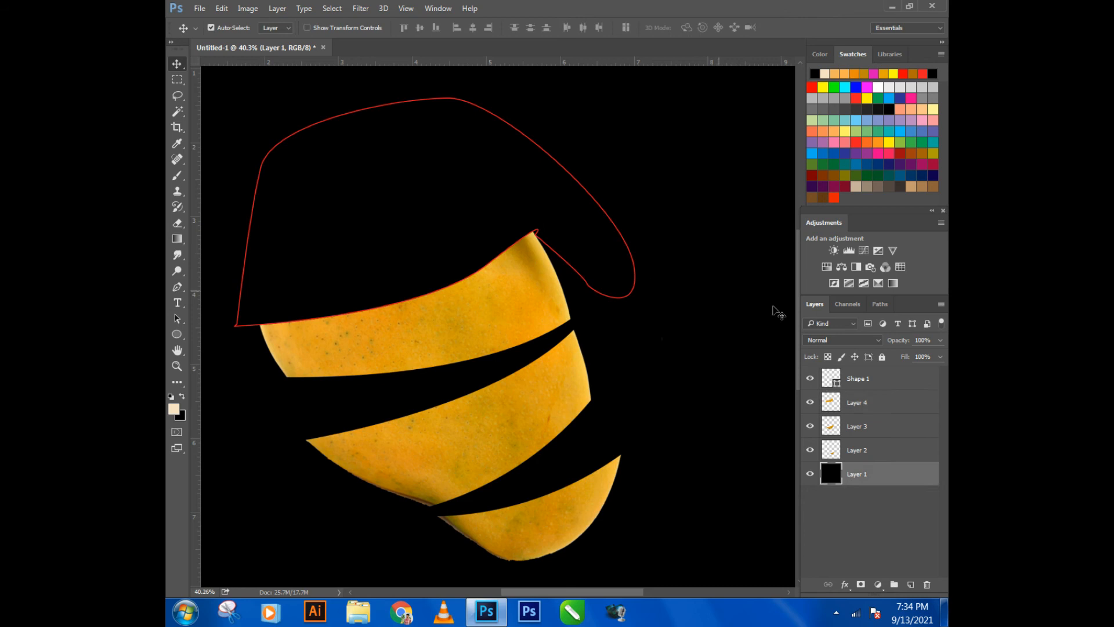
pyautogui.click(865, 383)
pyautogui.press('Delete')
pyautogui.hotkey('ctrl', 'v')
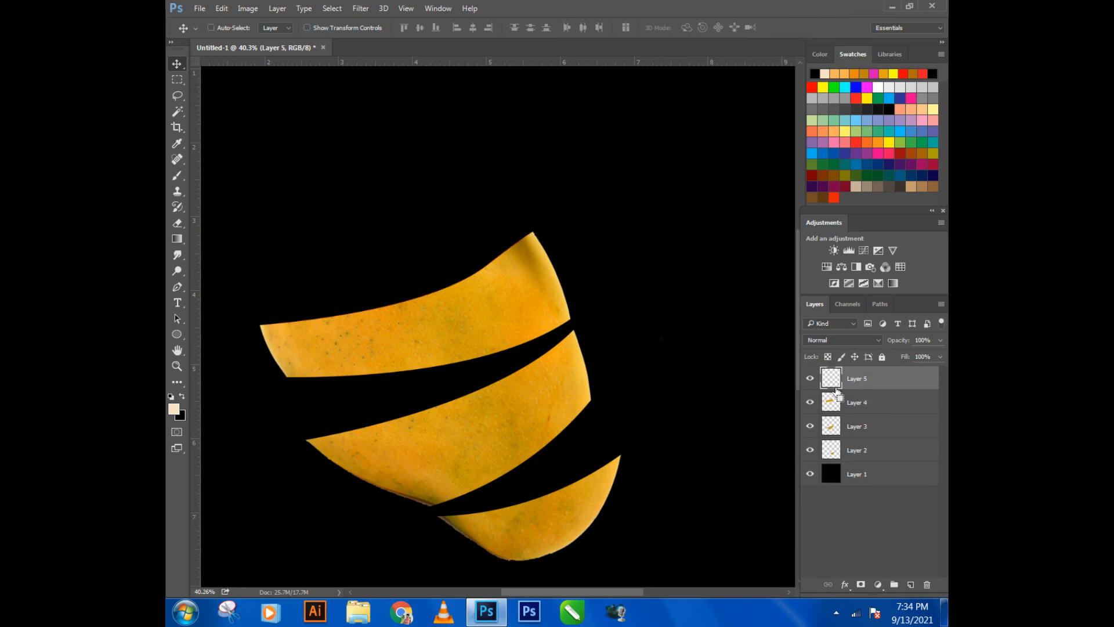
# - Move the pasted mango top above the other slices and rotate it counter-clockwise so its lower left tip nearly meets the next slice
pyautogui.scroll(-1, 757, 361)
pyautogui.moveTo(522, 373); pyautogui.dragTo(462, 263)
pyautogui.hotkey('ctrl', 't')
pyautogui.moveTo(731, 278); pyautogui.dragTo(728, 251)
pyautogui.moveTo(557, 259)
pyautogui.mouseDown()
pyautogui.moveTo(540, 259)
pyautogui.moveTo(549, 254)
pyautogui.mouseUp()
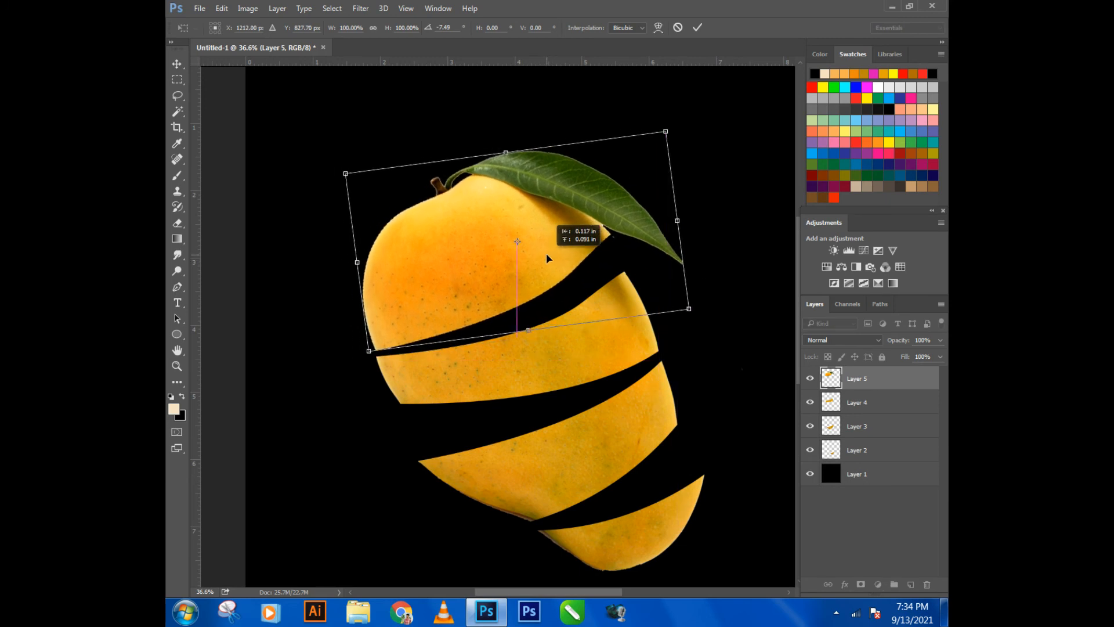
pyautogui.moveTo(705, 283); pyautogui.dragTo(703, 272)
pyautogui.moveTo(462, 255); pyautogui.dragTo(454, 257)
pyautogui.scroll(-2, 462, 296)
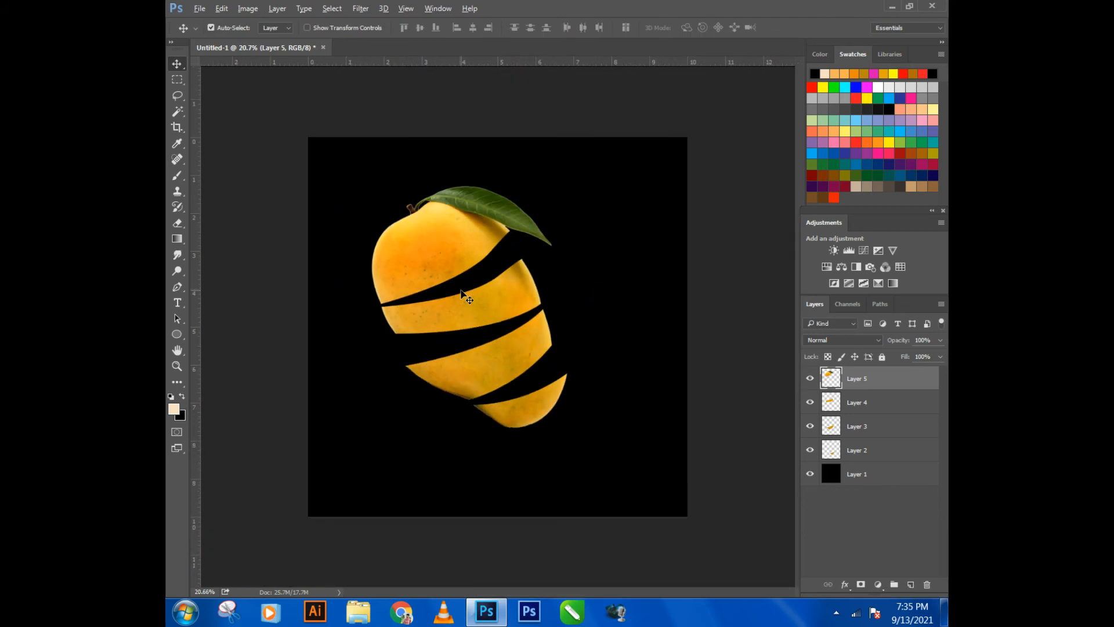
# - Draw an unfilled ellipse of about 845 × 186 px directly above Layer 2, placed below and left of the bottom slice
pyautogui.click(853, 458)
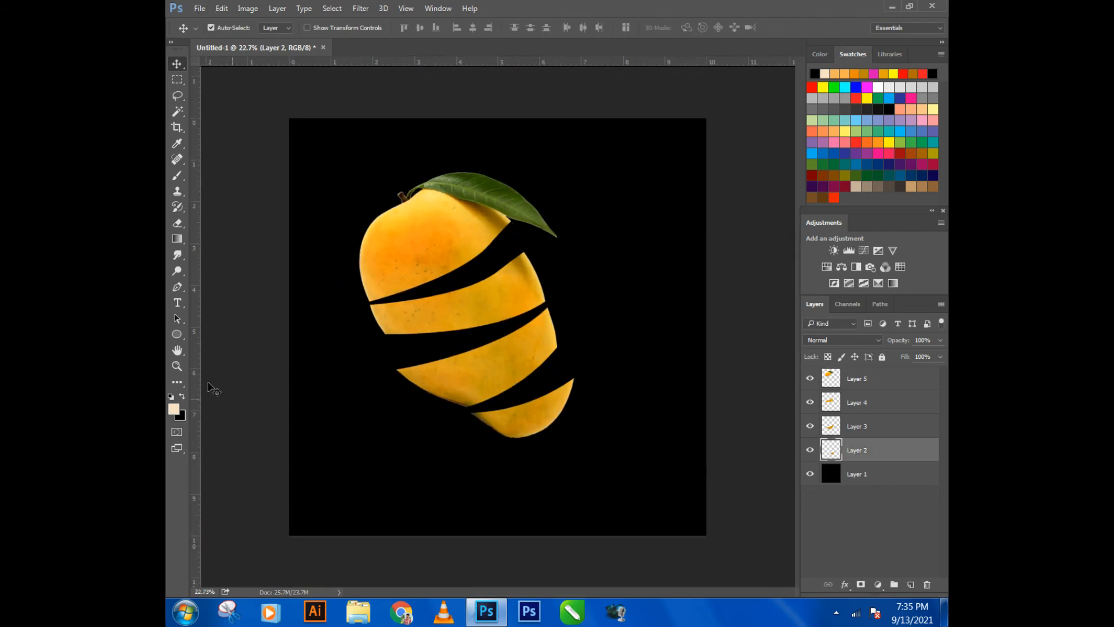
pyautogui.click(174, 332)
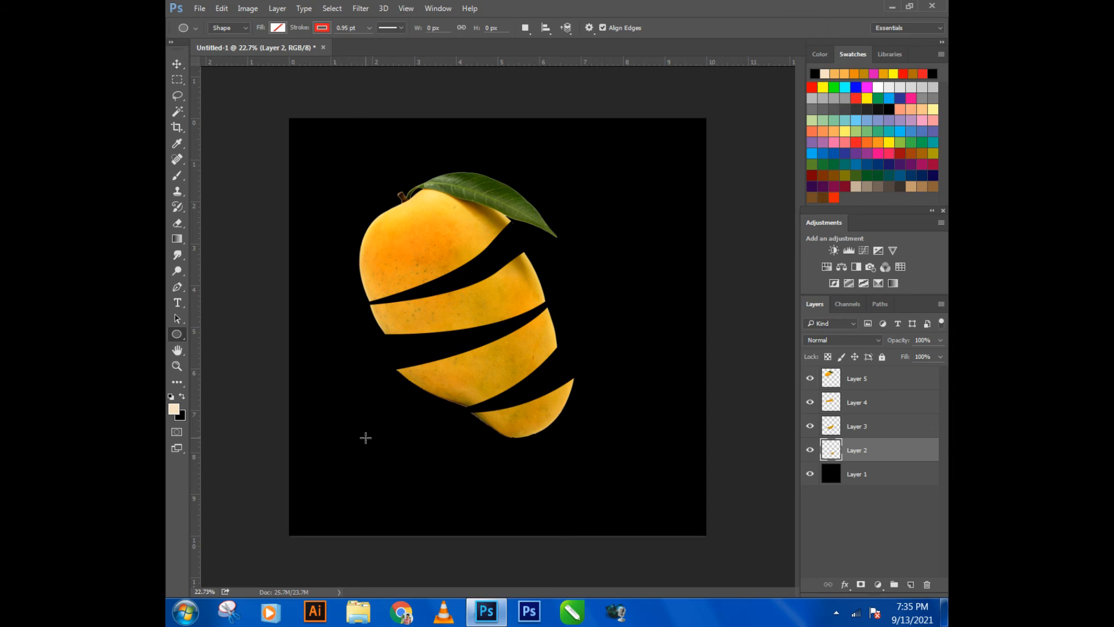
pyautogui.moveTo(375, 436); pyautogui.dragTo(493, 463)
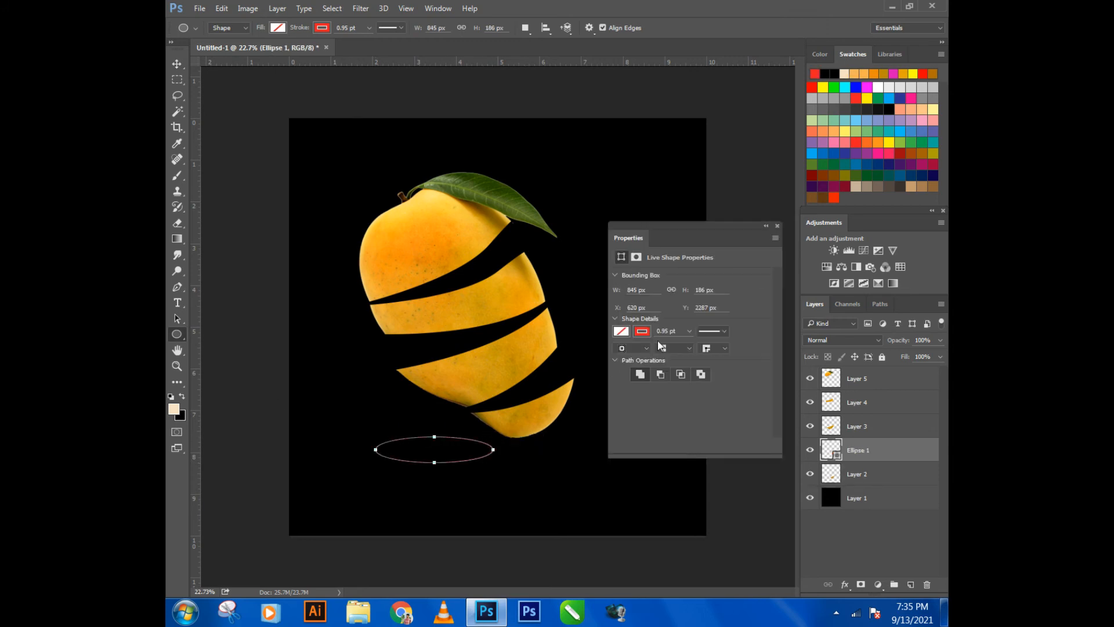
# - Fill the ellipse with a solid mango orange sampled from the slice above it and slightly adjusted in the colour picker
pyautogui.click(621, 332)
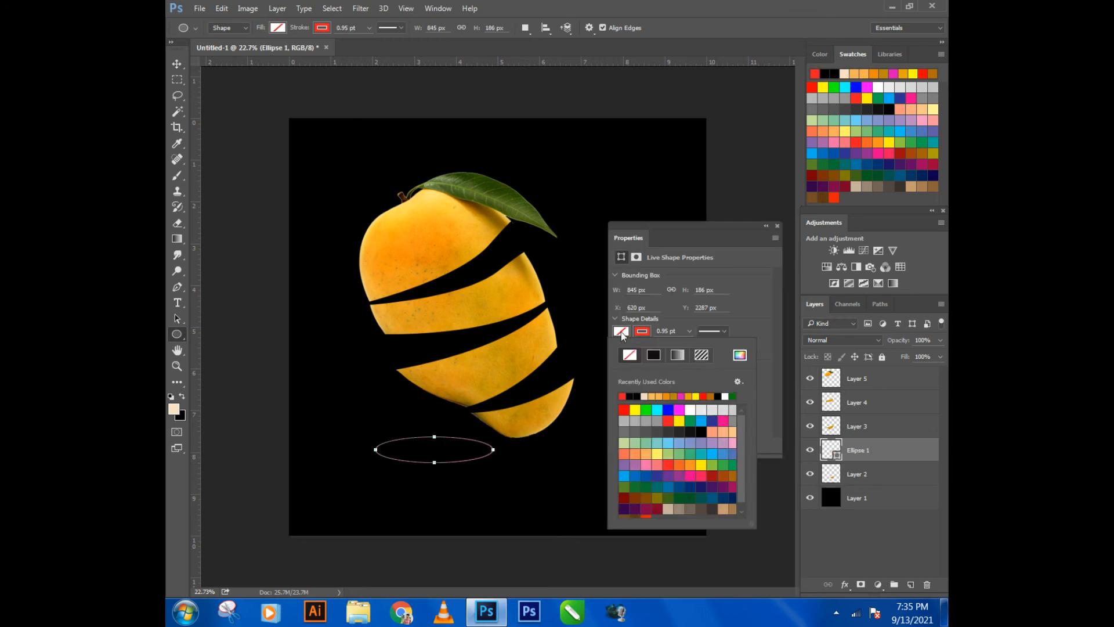
pyautogui.click(664, 397)
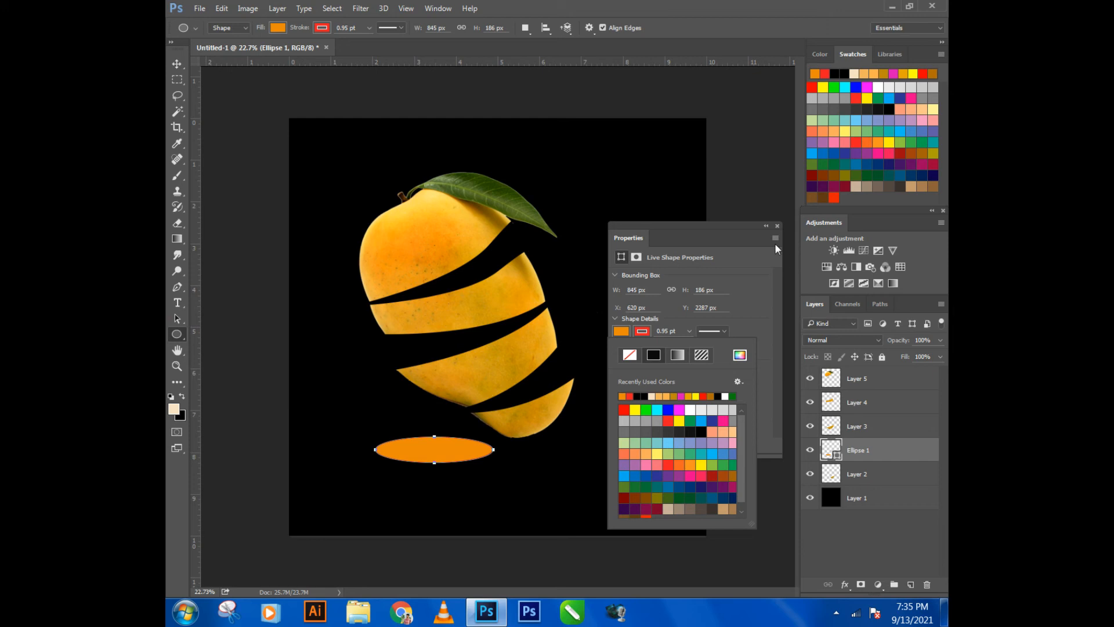
pyautogui.click(740, 356)
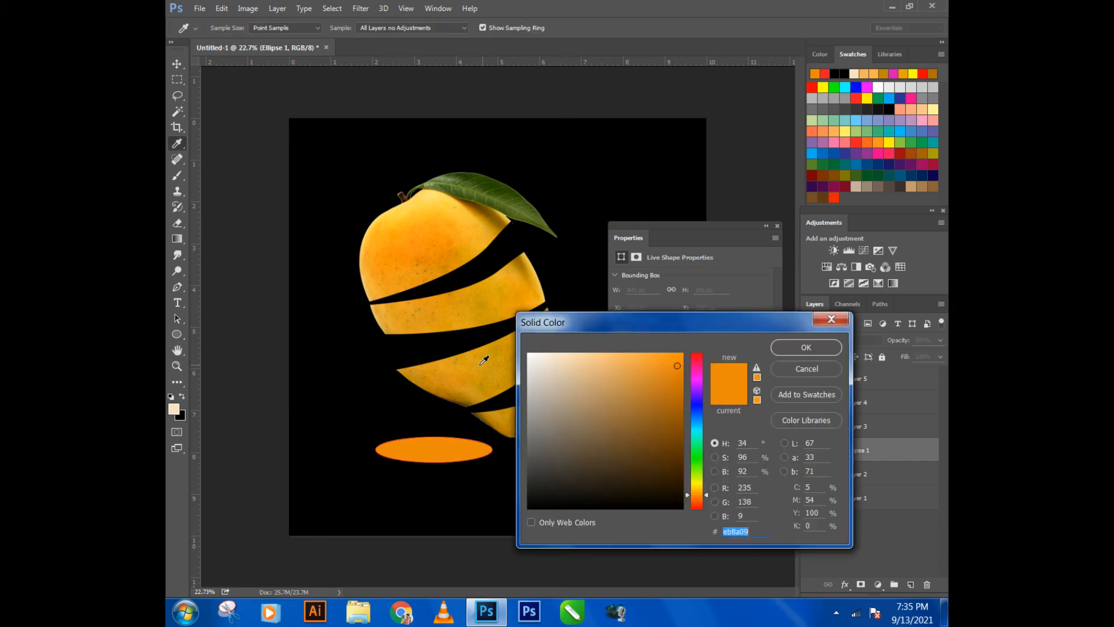
pyautogui.click(445, 380)
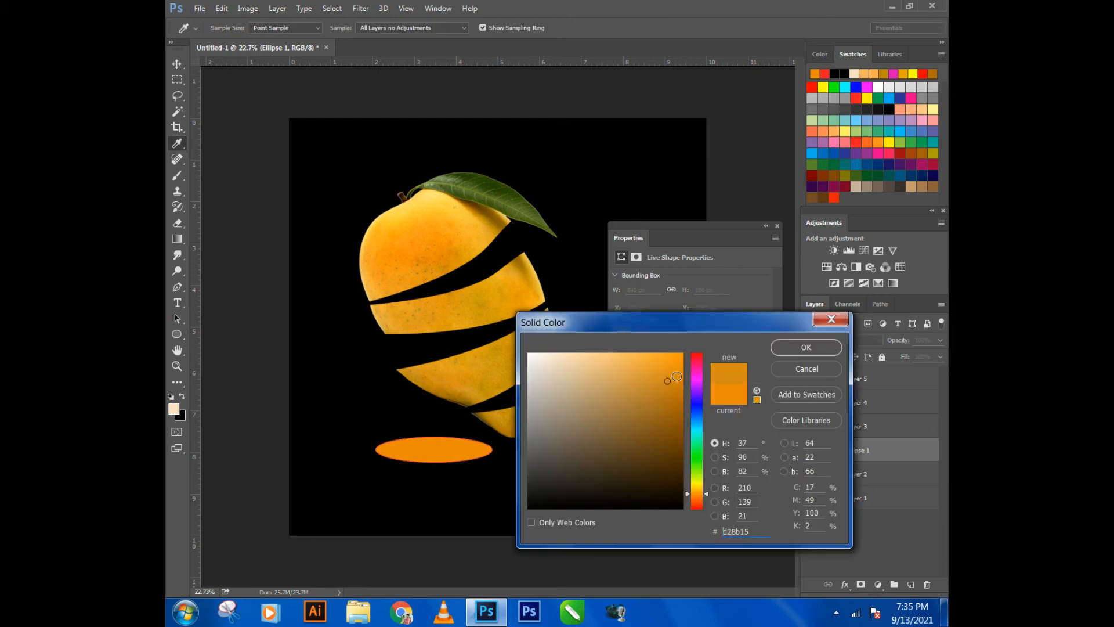
pyautogui.moveTo(668, 380); pyautogui.dragTo(673, 380)
pyautogui.click(789, 350)
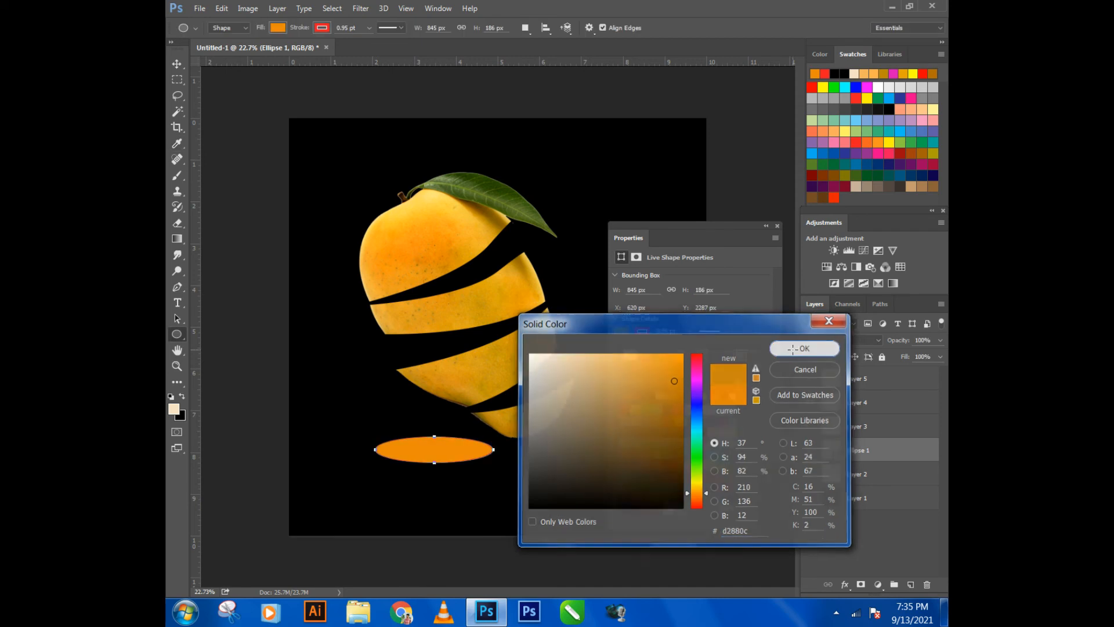
pyautogui.click(778, 226)
# - Move the ellipse onto the bottom slice's cut edge and rotate it about 16° counter-clockwise to follow the cut
pyautogui.click(177, 64)
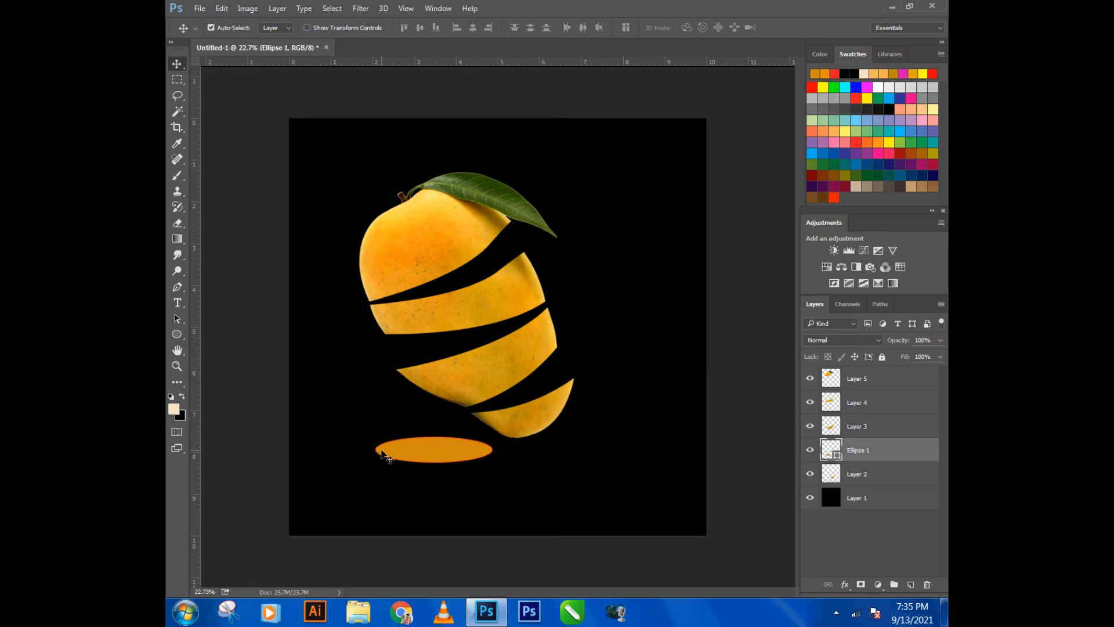
pyautogui.moveTo(423, 456); pyautogui.dragTo(527, 456)
pyautogui.scroll(9, 531, 412)
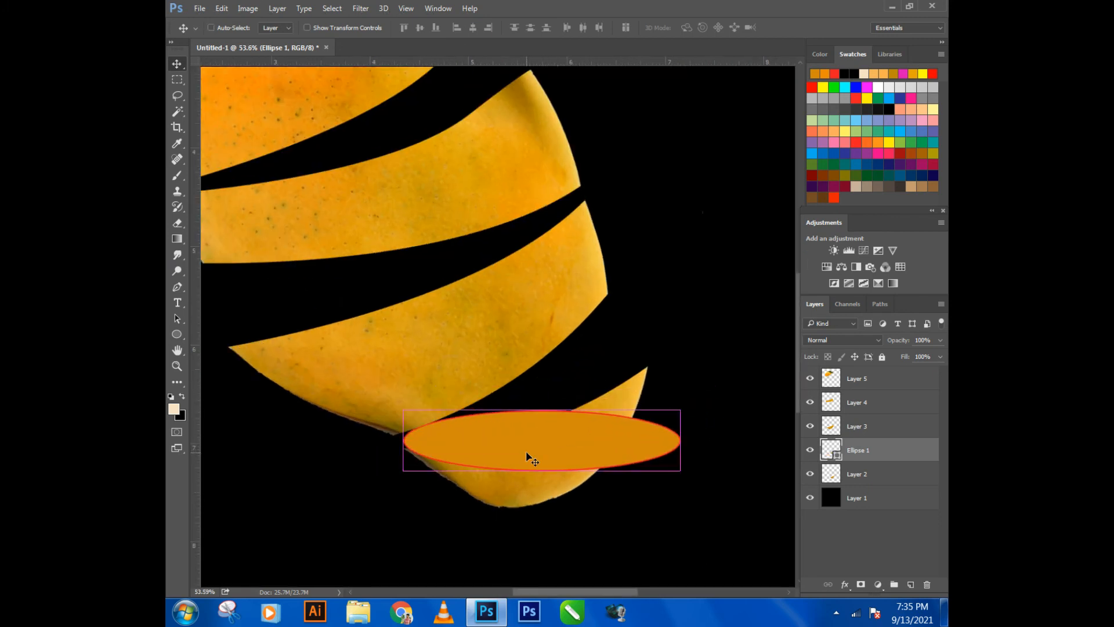
pyautogui.hotkey('ctrl', 't')
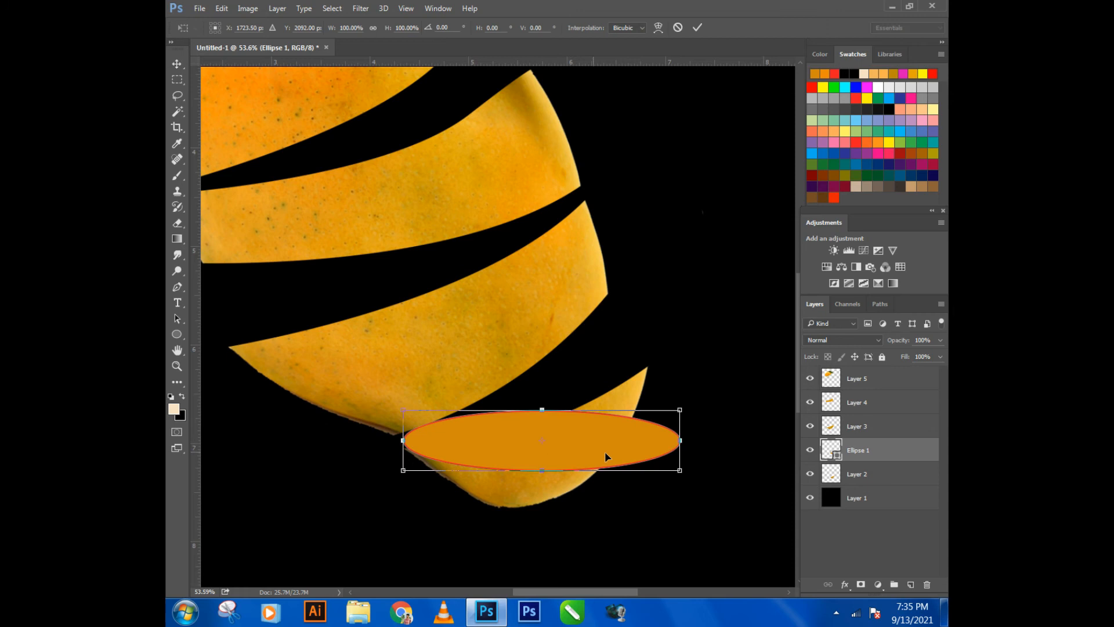
pyautogui.moveTo(704, 467); pyautogui.dragTo(709, 411)
pyautogui.moveTo(517, 463); pyautogui.dragTo(514, 427)
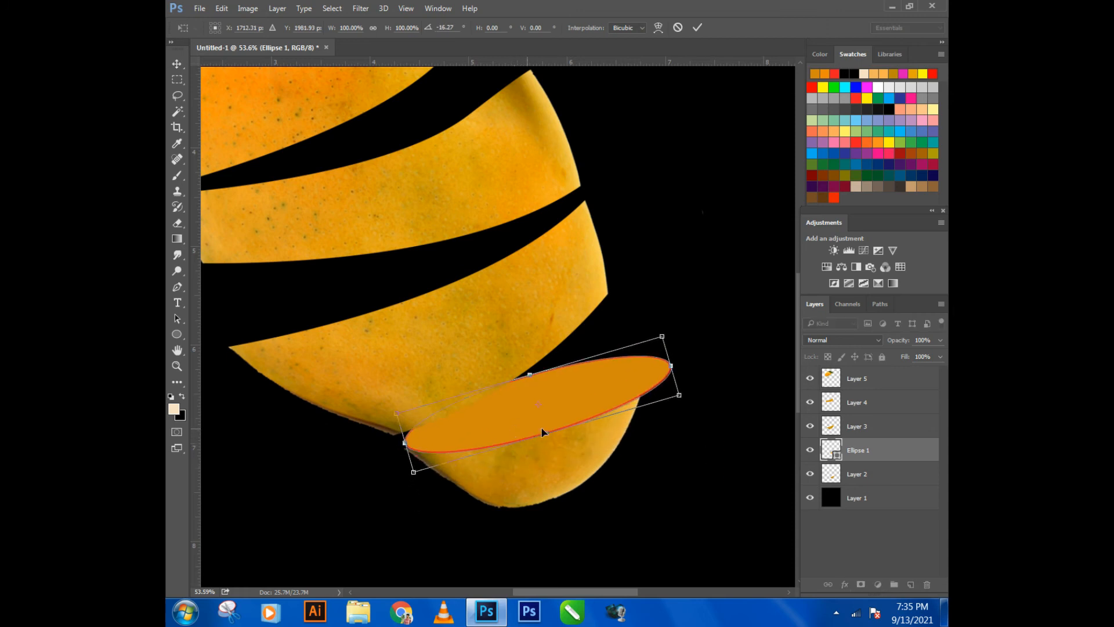
# - Scale the ellipse to about 90% width and 98% height and tilt it to about -19° to span the bottom slice's cut
pyautogui.moveTo(662, 336); pyautogui.dragTo(639, 344)
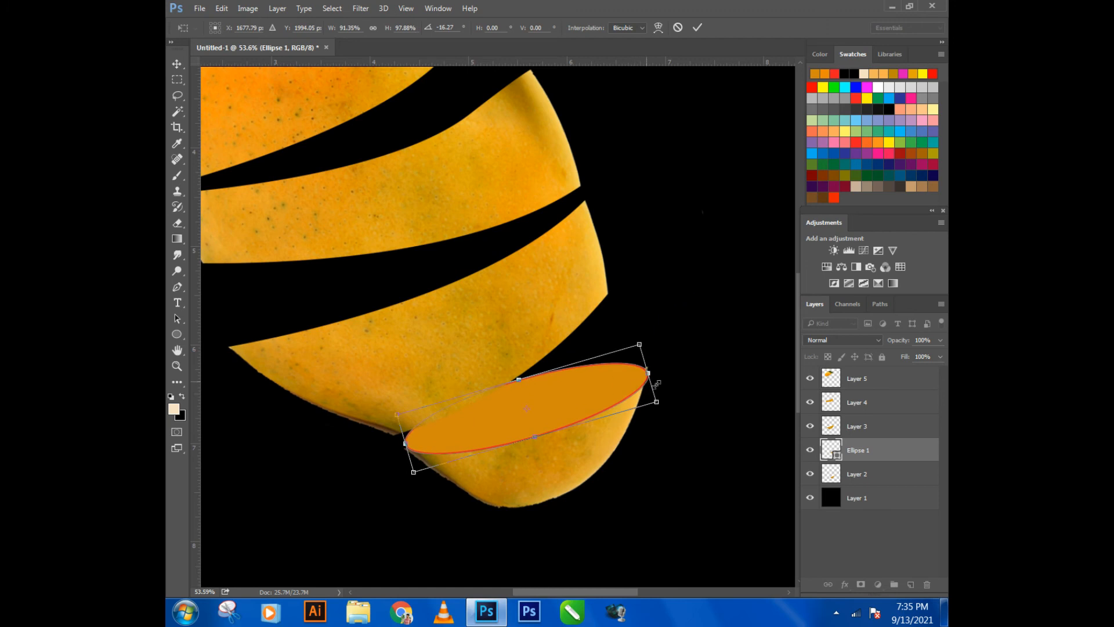
pyautogui.moveTo(658, 383); pyautogui.dragTo(663, 378)
pyautogui.scroll(3, 511, 452)
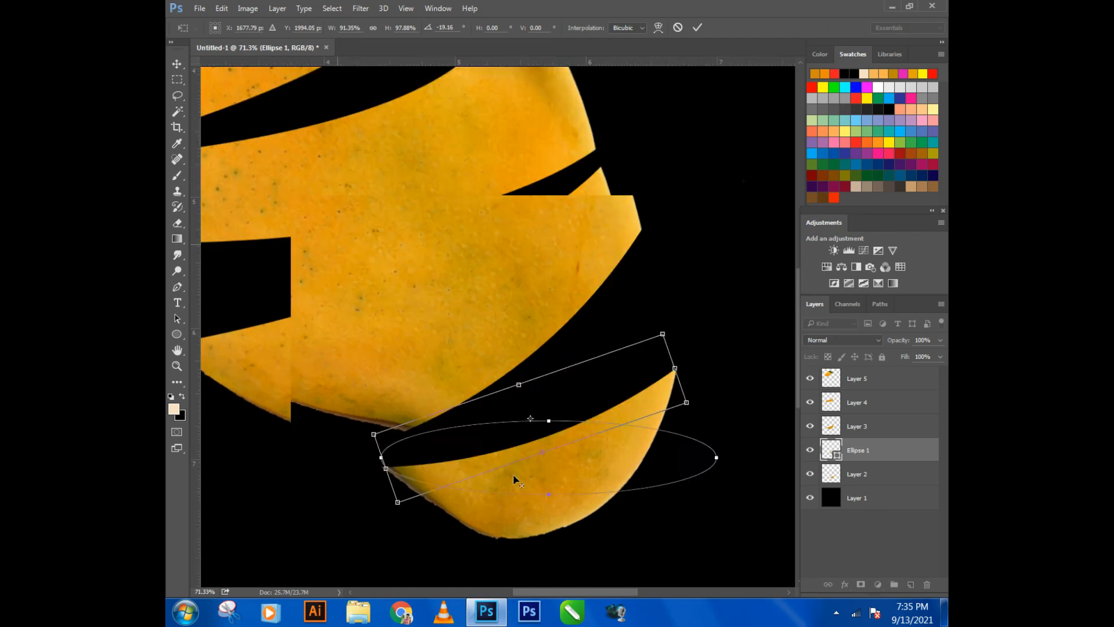
pyautogui.scroll(2, 513, 473)
pyautogui.moveTo(568, 399); pyautogui.dragTo(570, 396)
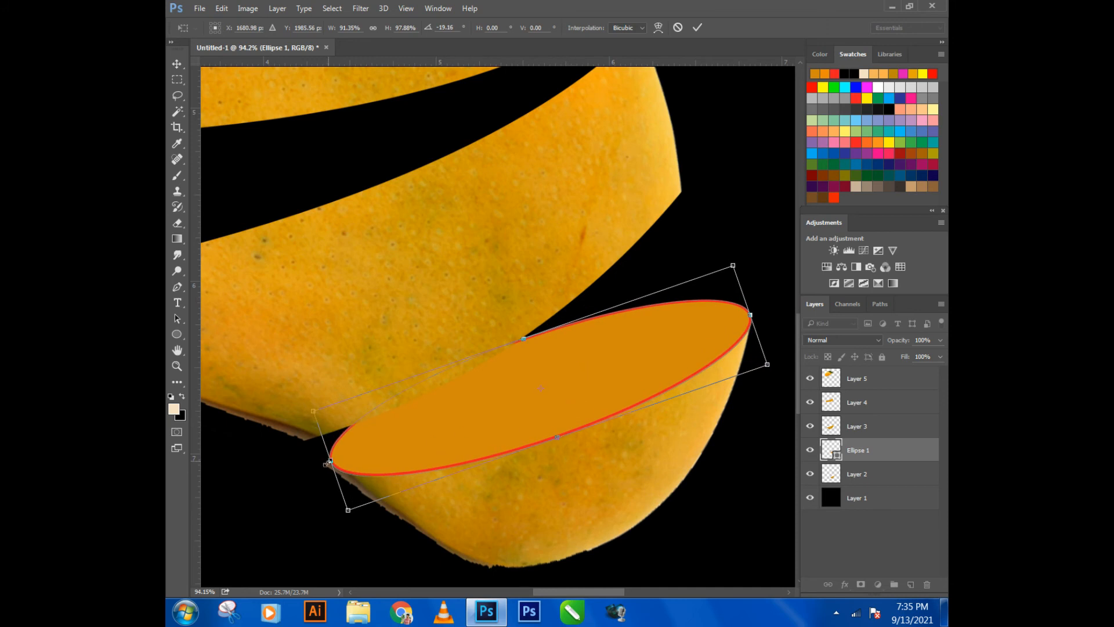
pyautogui.moveTo(329, 460); pyautogui.dragTo(334, 458)
# - Warp the ellipse by pulling its upper corners and lower edge inward so that it follows the bottom slice's rim
pyautogui.rightClick(434, 431)
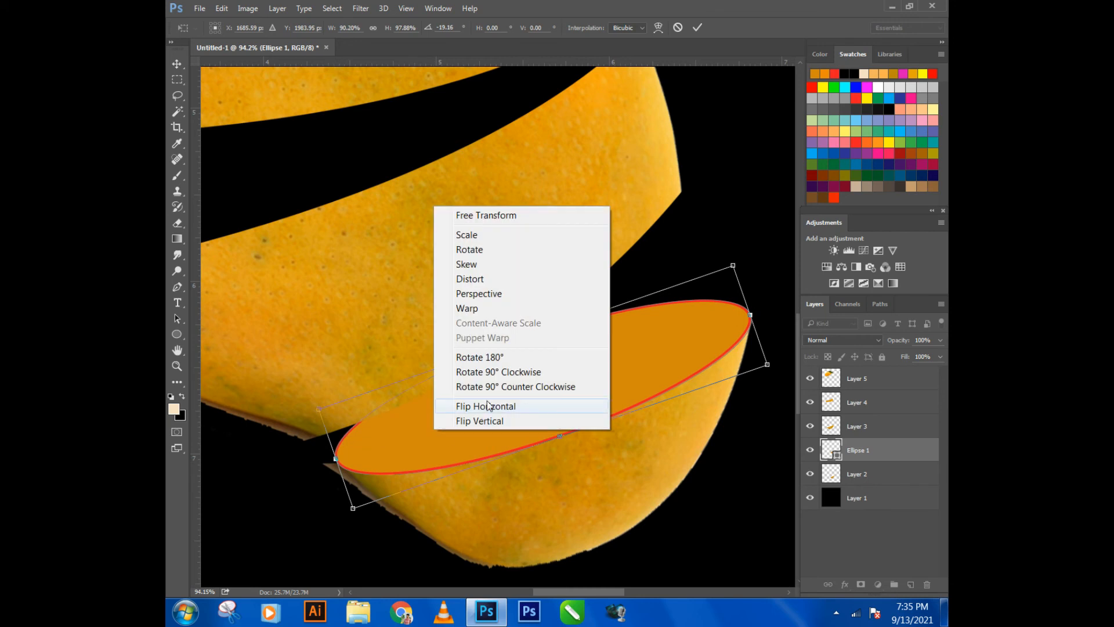
pyautogui.click(444, 308)
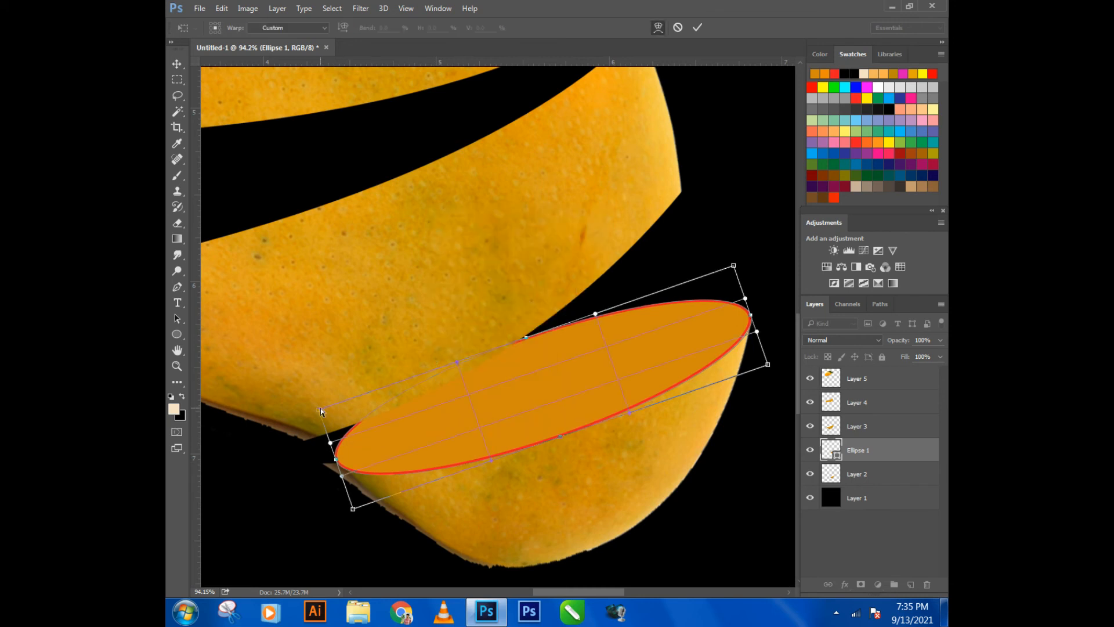
pyautogui.moveTo(321, 408); pyautogui.dragTo(326, 429)
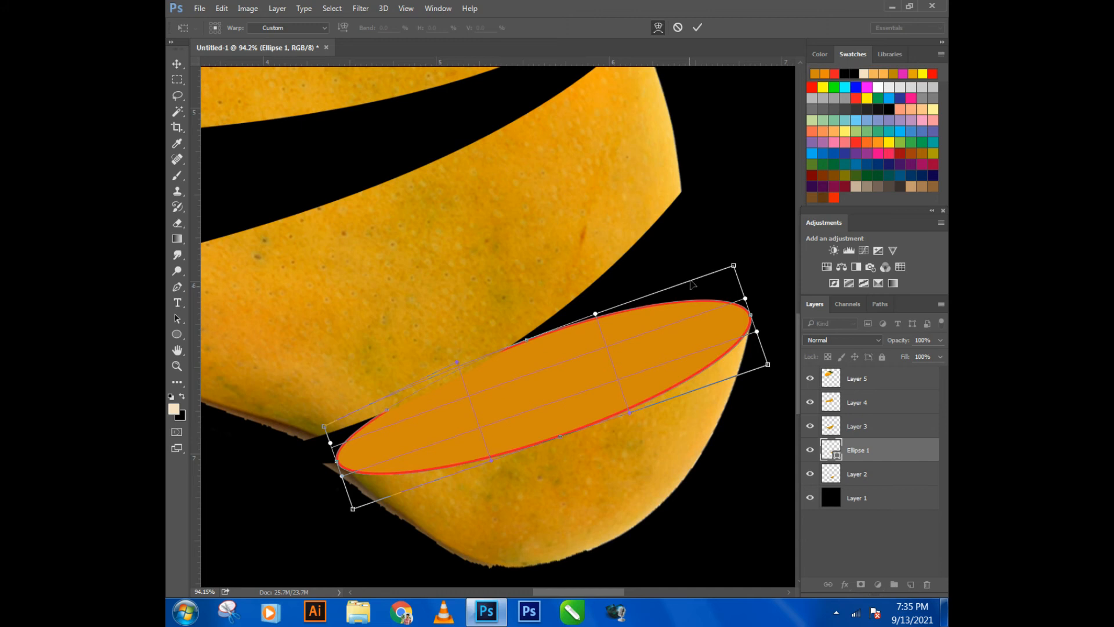
pyautogui.moveTo(736, 266)
pyautogui.mouseDown()
pyautogui.moveTo(746, 282)
pyautogui.moveTo(732, 286)
pyautogui.mouseUp()
pyautogui.moveTo(635, 412); pyautogui.dragTo(625, 398)
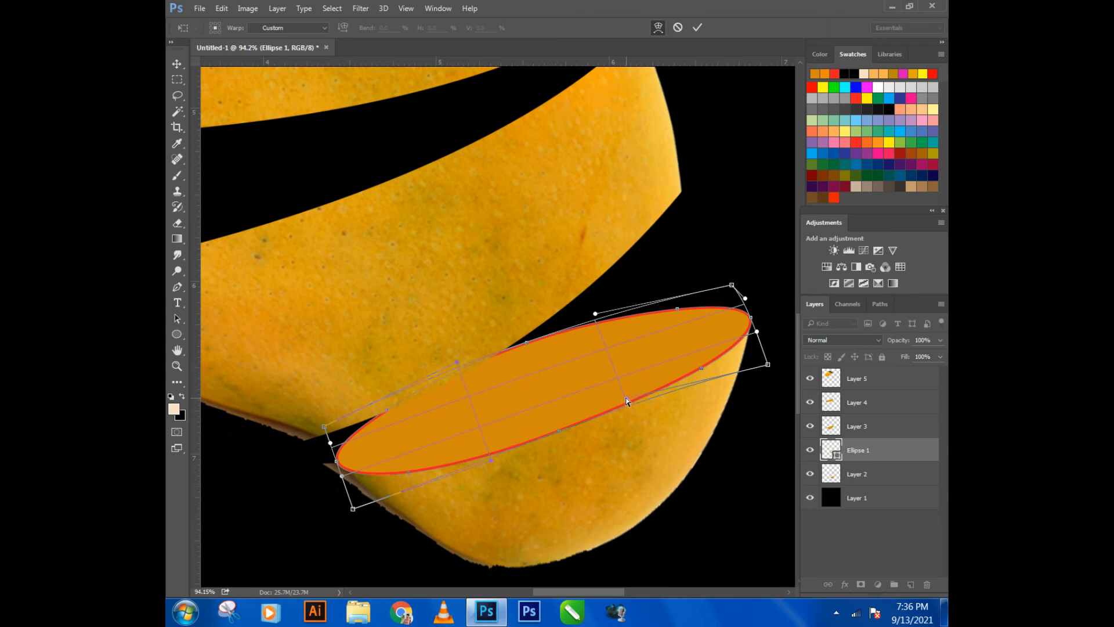
pyautogui.moveTo(490, 462); pyautogui.dragTo(488, 450)
pyautogui.moveTo(408, 469); pyautogui.dragTo(409, 467)
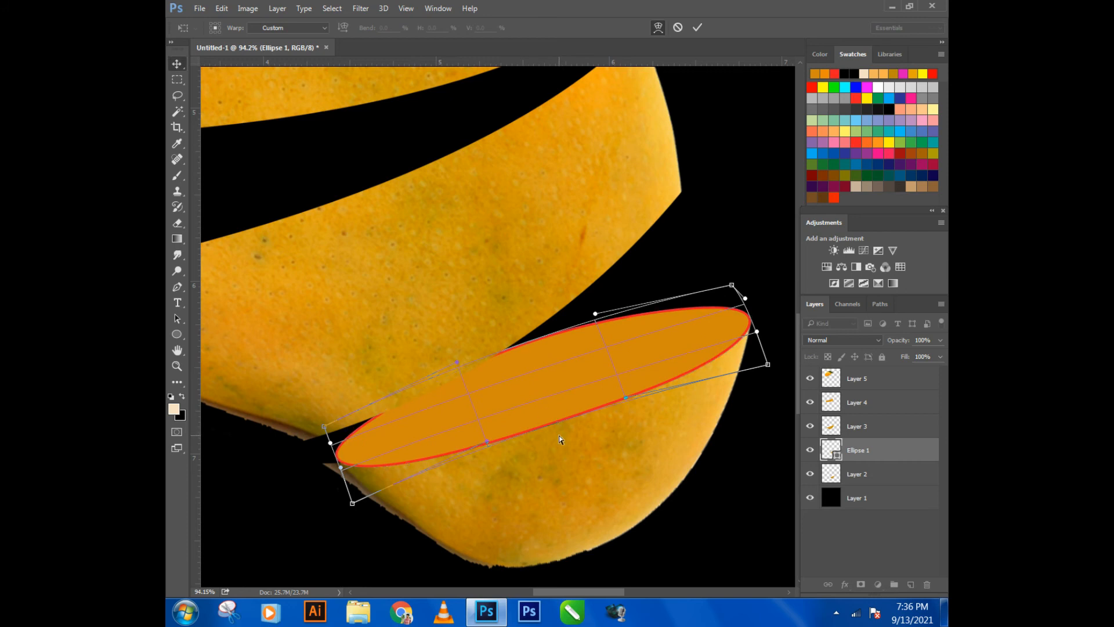
pyautogui.press('Return')
# - Erase the rough edge and pointed tip along the lower left side of Layer 2 with a 30 px eraser at 50% hardness
pyautogui.scroll(-2, 580, 441)
pyautogui.scroll(3, 473, 468)
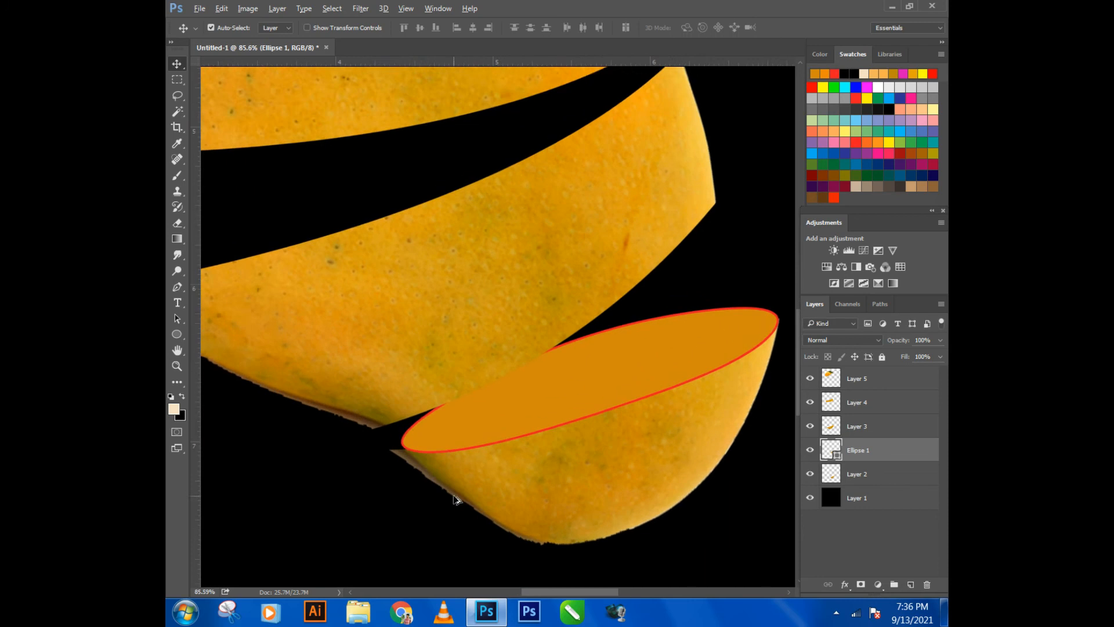
pyautogui.click(864, 471)
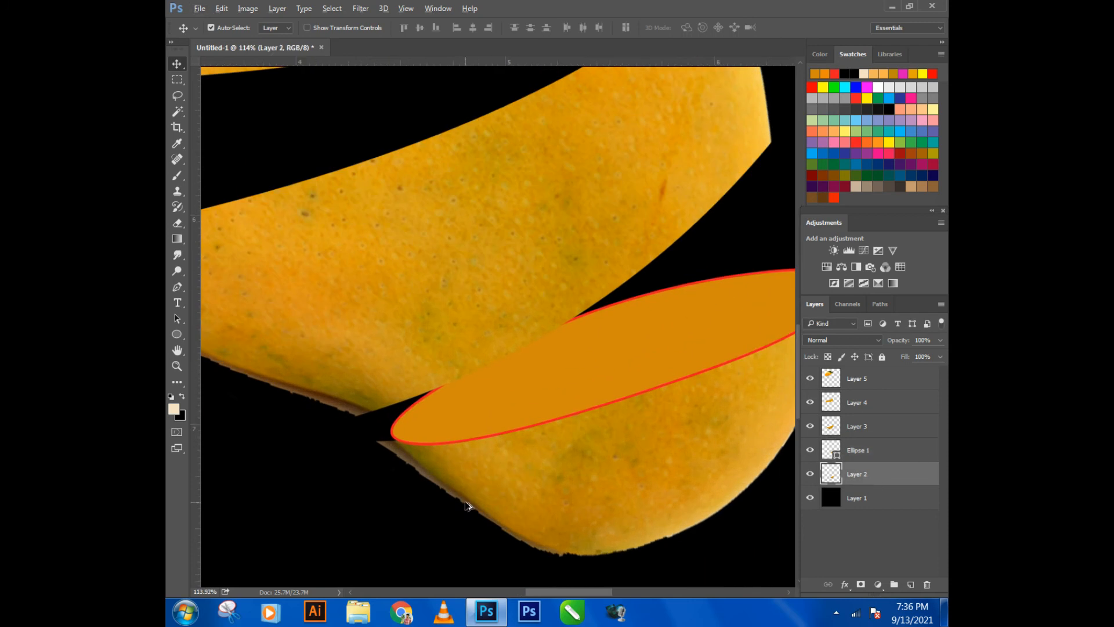
pyautogui.scroll(1, 468, 504)
pyautogui.click(177, 223)
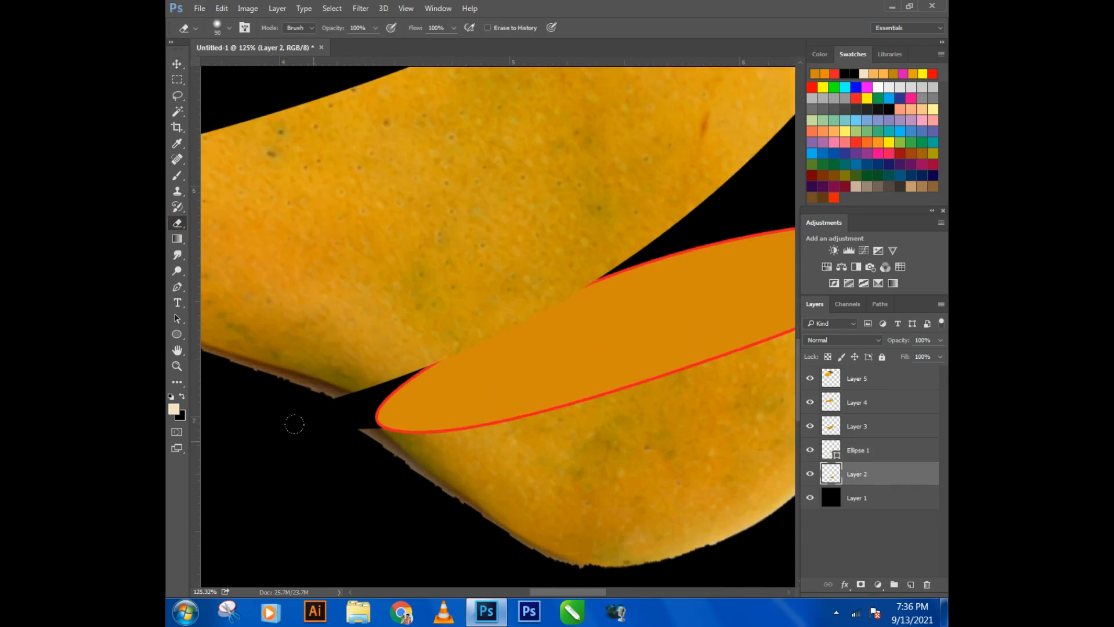
pyautogui.rightClick(321, 443)
pyautogui.moveTo(428, 462); pyautogui.dragTo(447, 463)
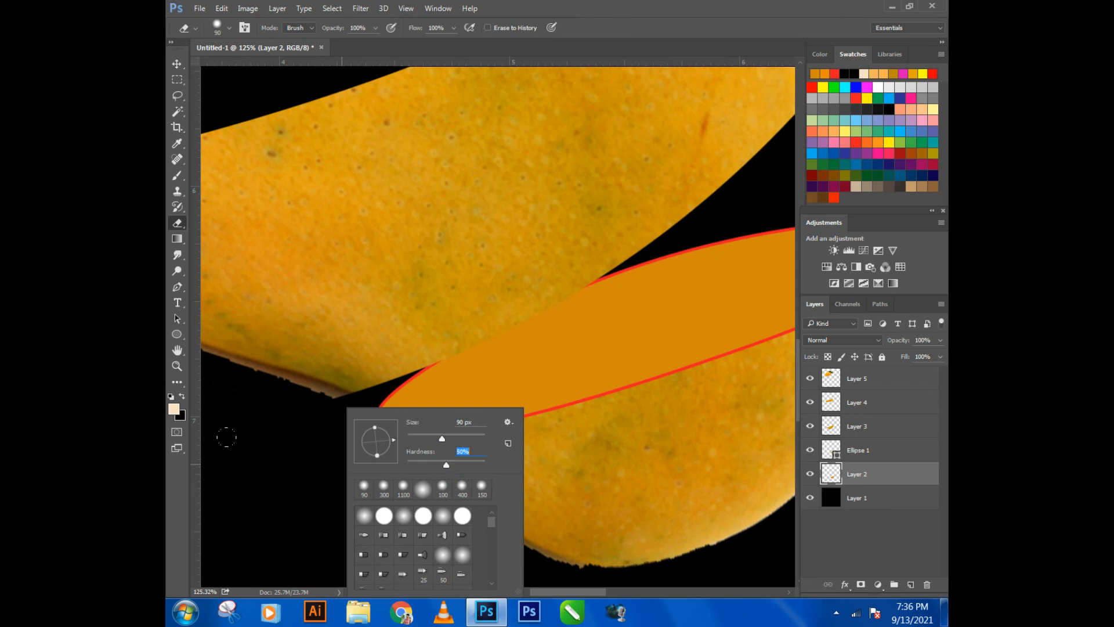
pyautogui.click(227, 438)
pyautogui.press('[')
pyautogui.moveTo(349, 436)
pyautogui.mouseDown()
pyautogui.moveTo(440, 489)
pyautogui.moveTo(498, 552)
pyautogui.mouseUp()
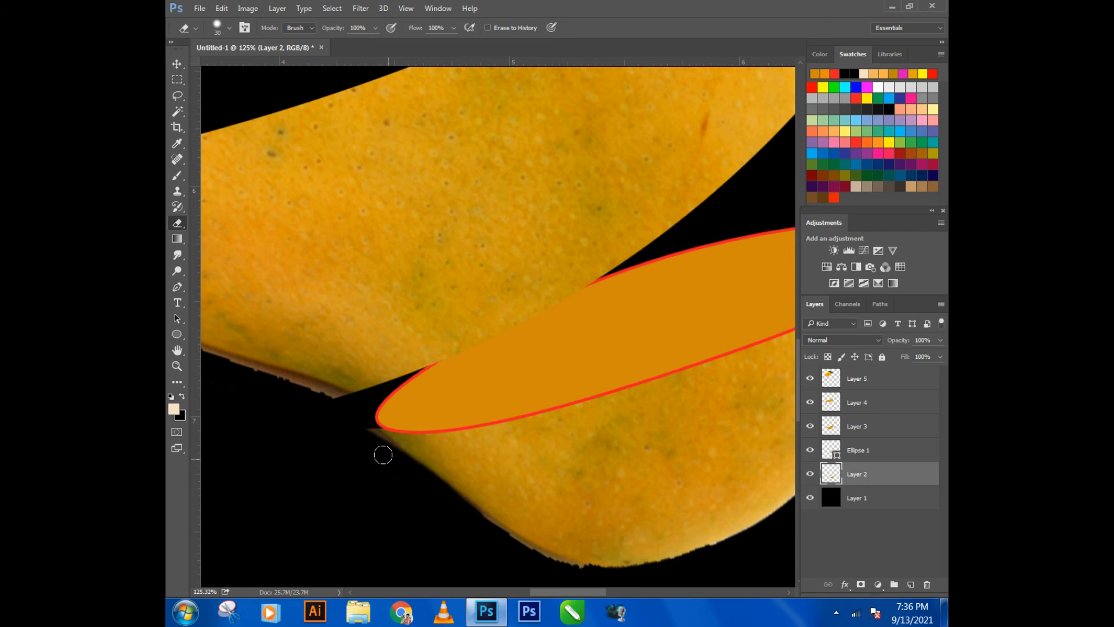
pyautogui.moveTo(364, 431); pyautogui.dragTo(410, 485)
pyautogui.scroll(-3, 415, 488)
pyautogui.scroll(-2, 422, 495)
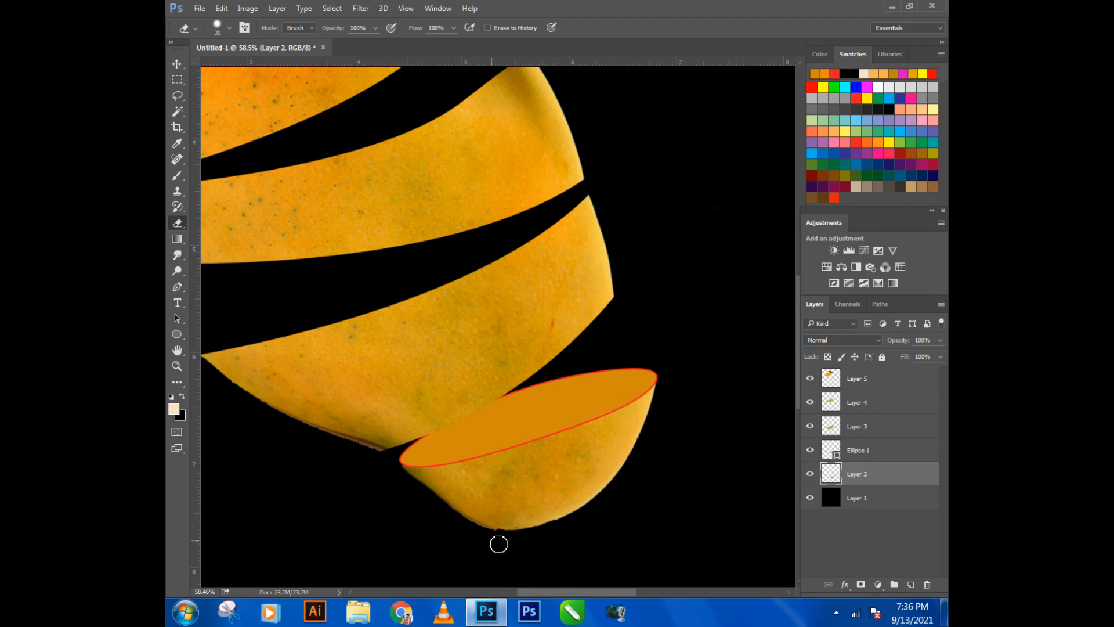
# - Add a white 4 px outside Stroke layer effect to Ellipse 1 at 100% opacity
pyautogui.click(179, 63)
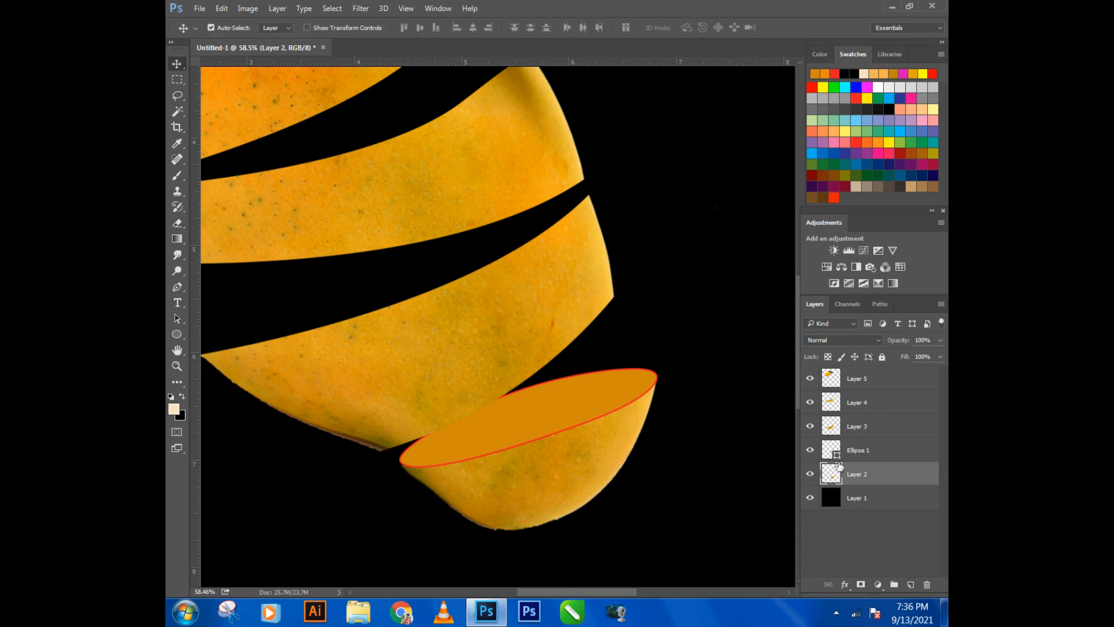
pyautogui.click(879, 452)
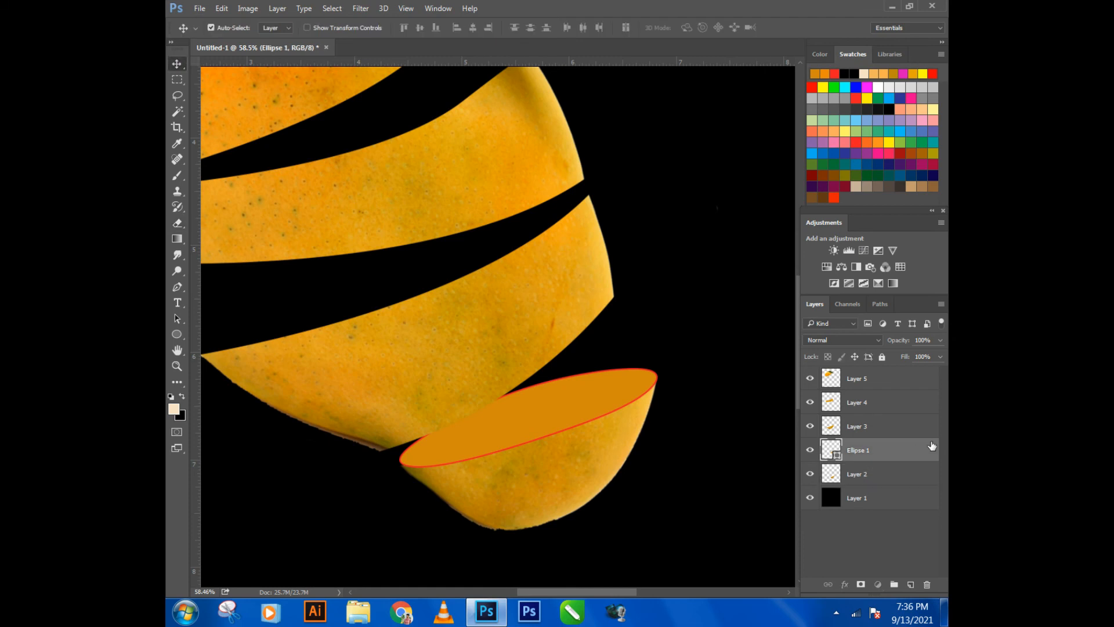
pyautogui.doubleClick(932, 446)
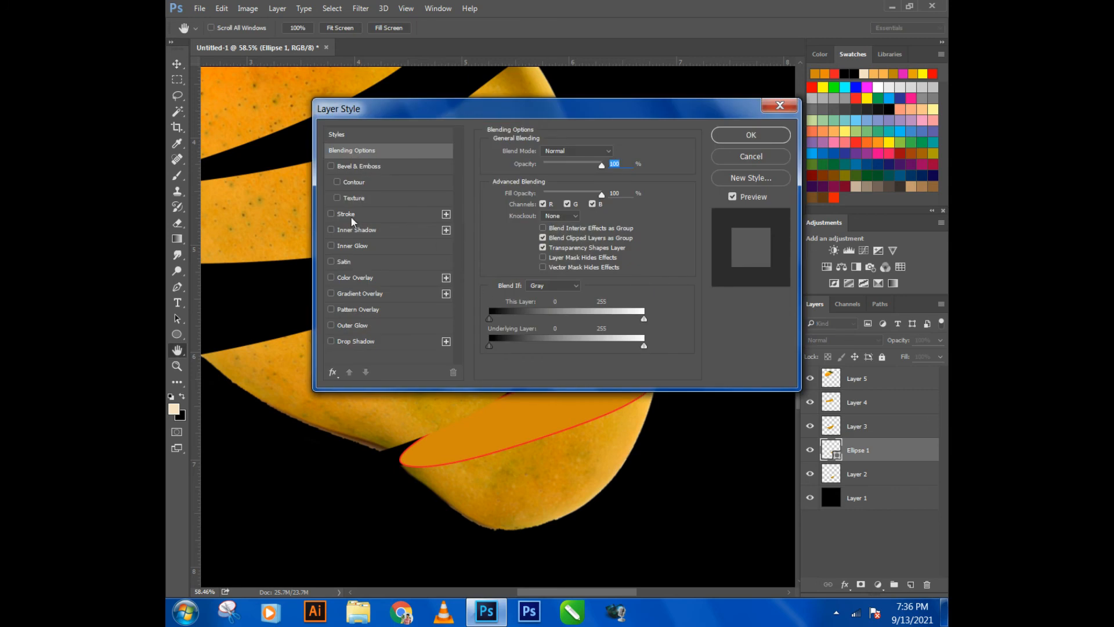
pyautogui.click(350, 216)
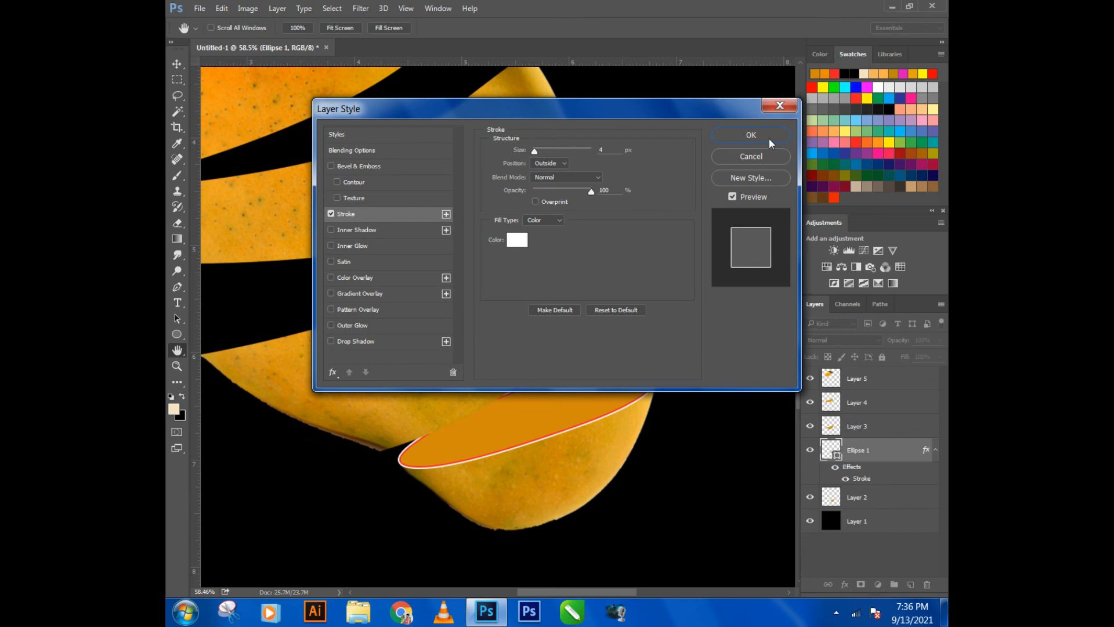
pyautogui.click(750, 135)
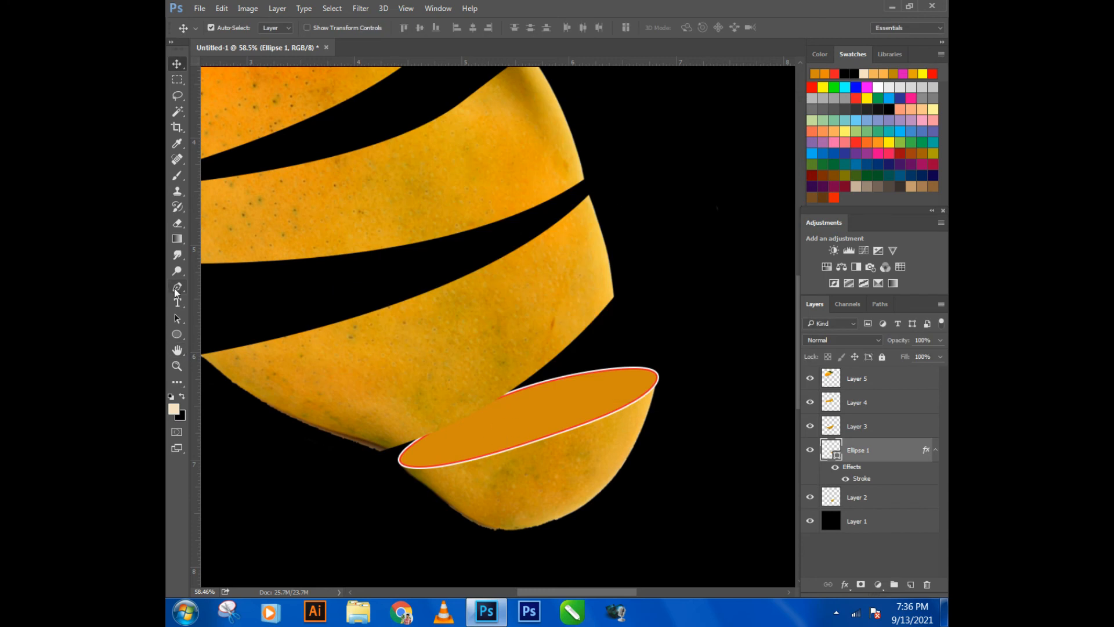
# - Remove the red shape outline from Ellipse 1 by setting its own stroke to no color
pyautogui.click(175, 336)
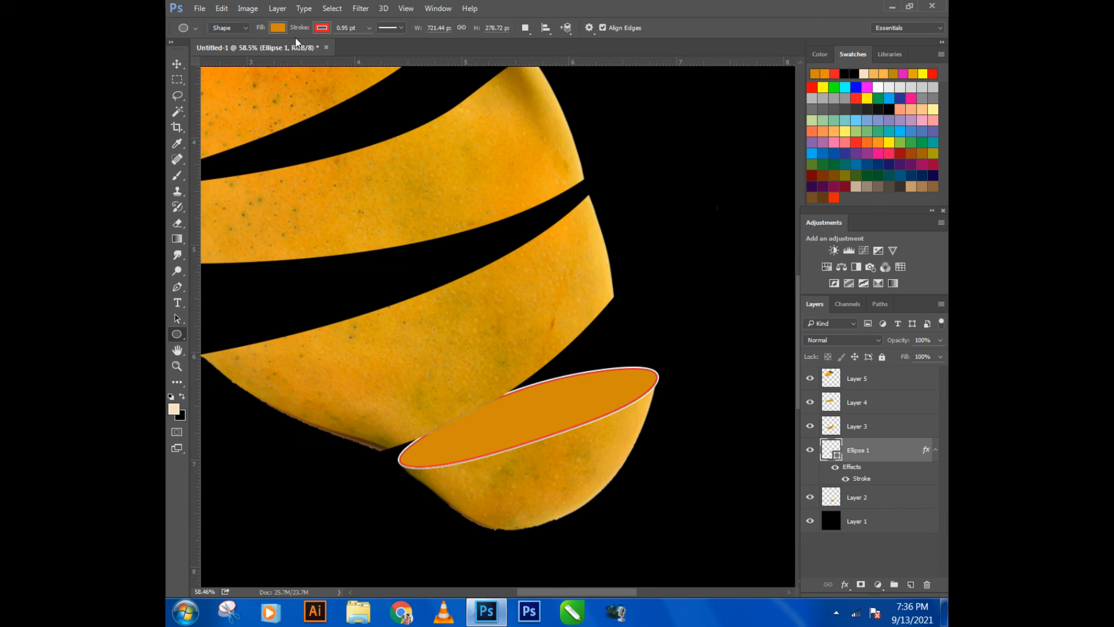
pyautogui.click(322, 28)
pyautogui.click(269, 51)
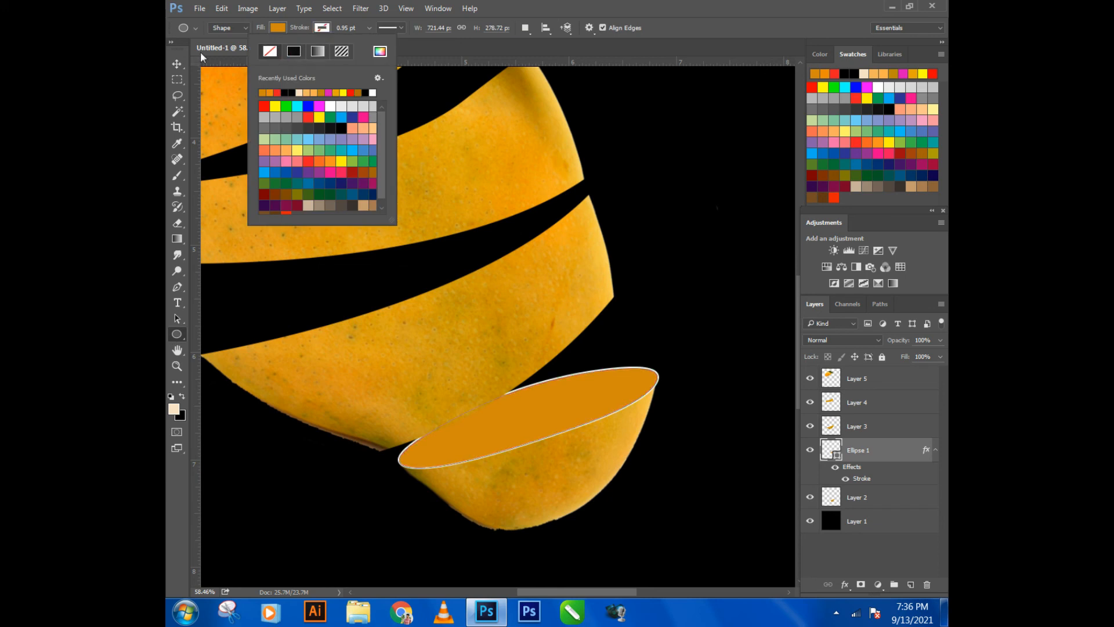
# - Nudge Ellipse 1 horizontally until its ends line up with the corners of the bottom slice's cut
pyautogui.click(177, 63)
pyautogui.click(655, 340)
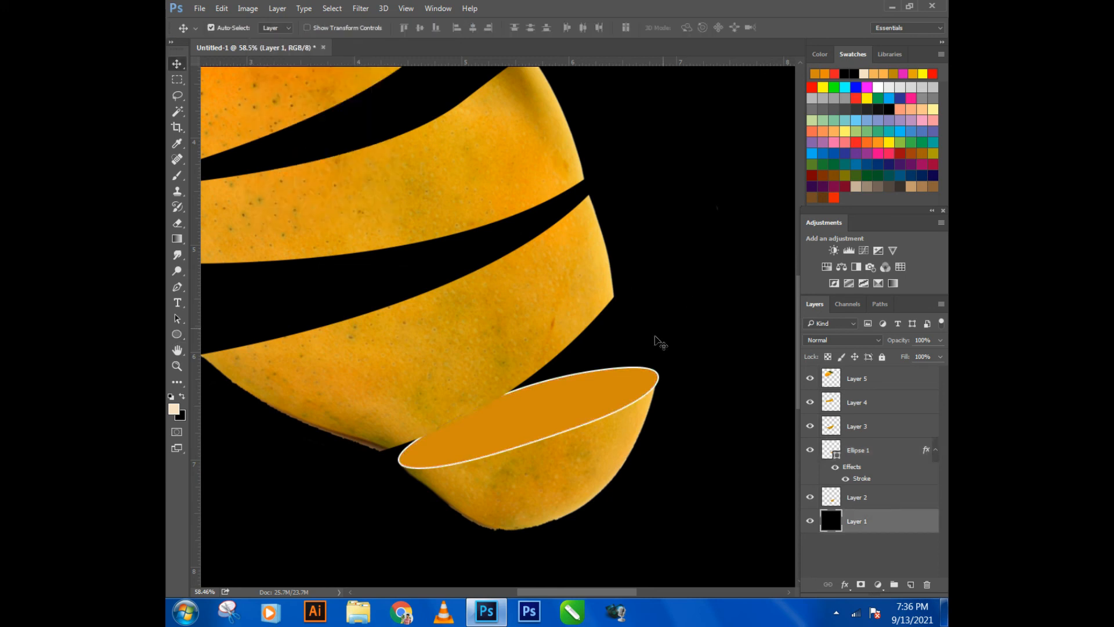
pyautogui.click(601, 388)
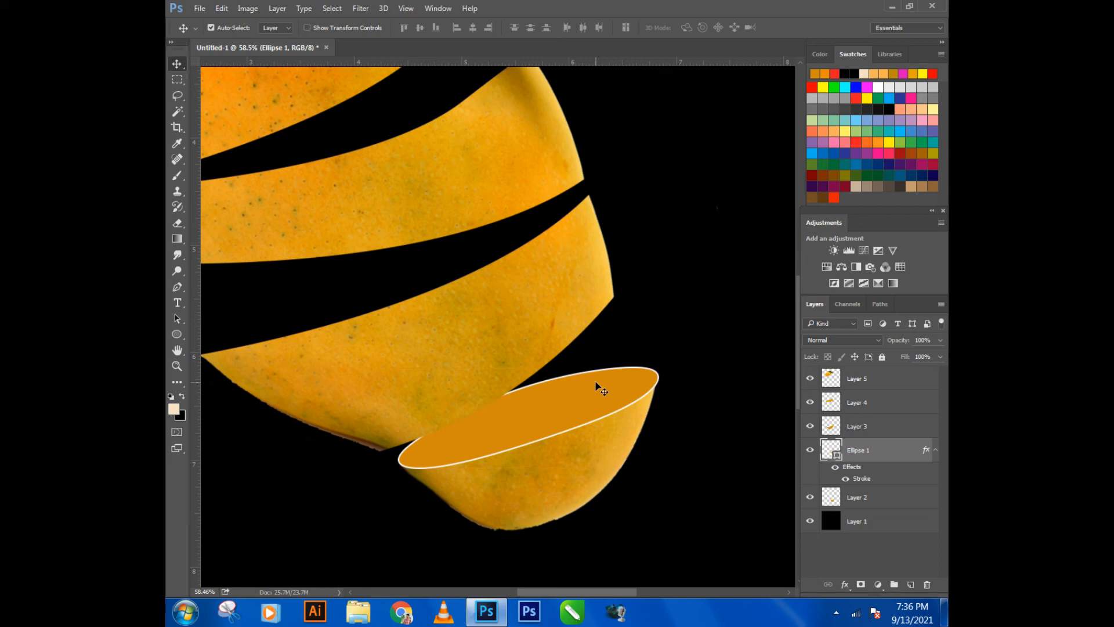
pyautogui.press('Left')
pyautogui.press('Left')
pyautogui.press('Left')
pyautogui.press('Left')
pyautogui.press('Left')
pyautogui.press('Left')
pyautogui.press('Left')
pyautogui.press('Left')
pyautogui.press('Left')
pyautogui.press('Left')
pyautogui.press('Left')
pyautogui.press('Left')
pyautogui.press('Left')
pyautogui.press('Left')
pyautogui.press('Left')
pyautogui.press('Left')
pyautogui.press('Left')
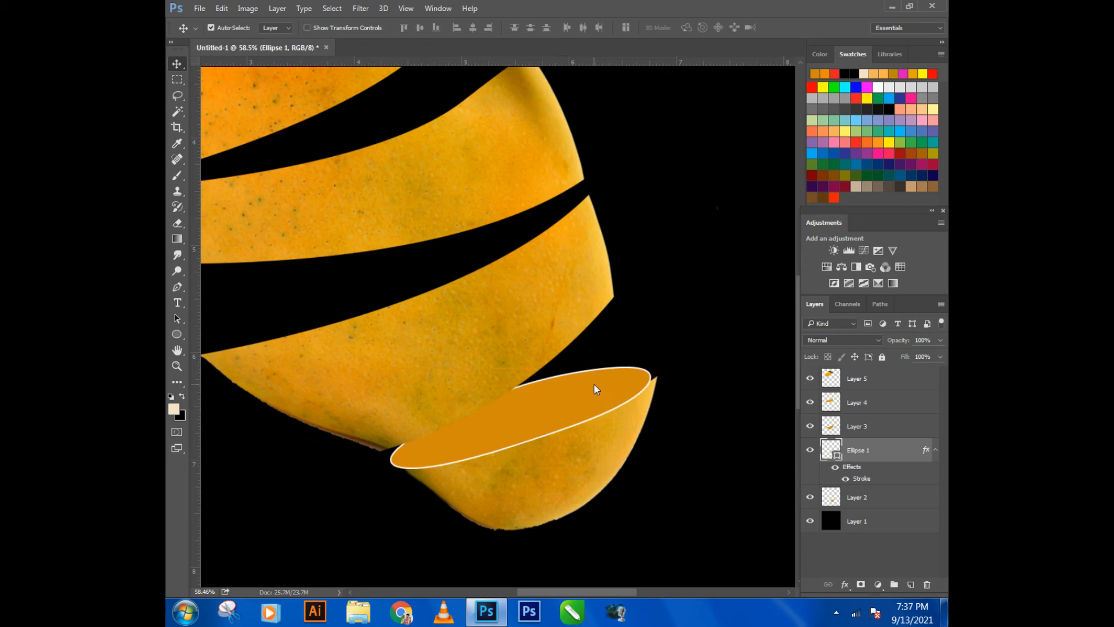
pyautogui.press('Right')
pyautogui.press('Right')
pyautogui.press('Right')
pyautogui.press('Right')
pyautogui.press('Right')
pyautogui.press('Right')
pyautogui.press('Right')
pyautogui.press('Right')
pyautogui.press('Right')
pyautogui.press('Right')
pyautogui.press('Right')
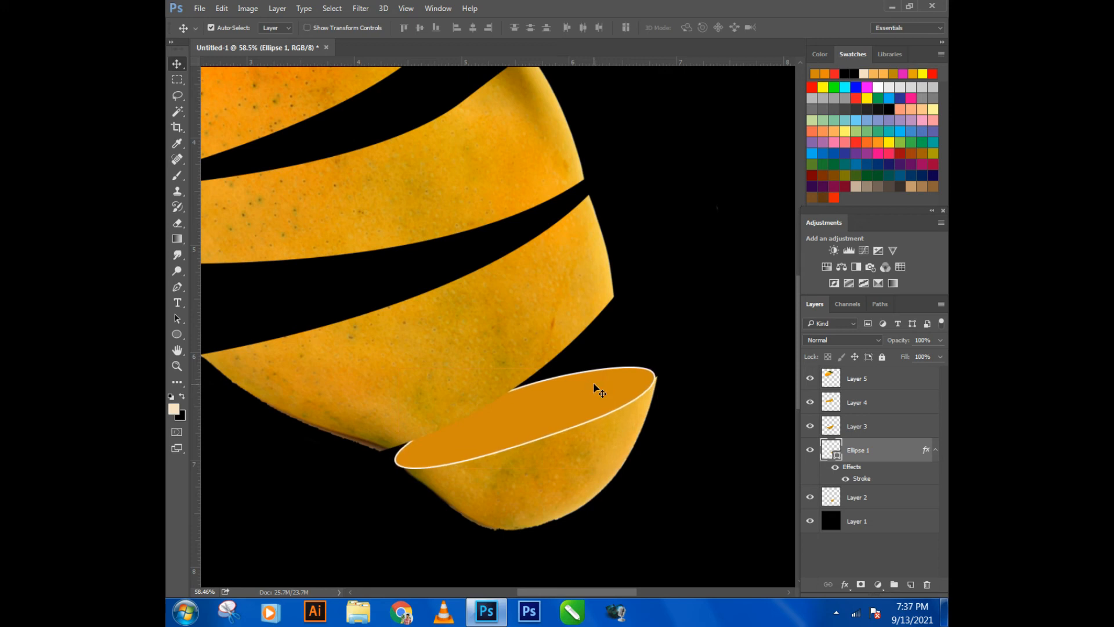
pyautogui.press('Right')
pyautogui.press('Right')
pyautogui.press('Right')
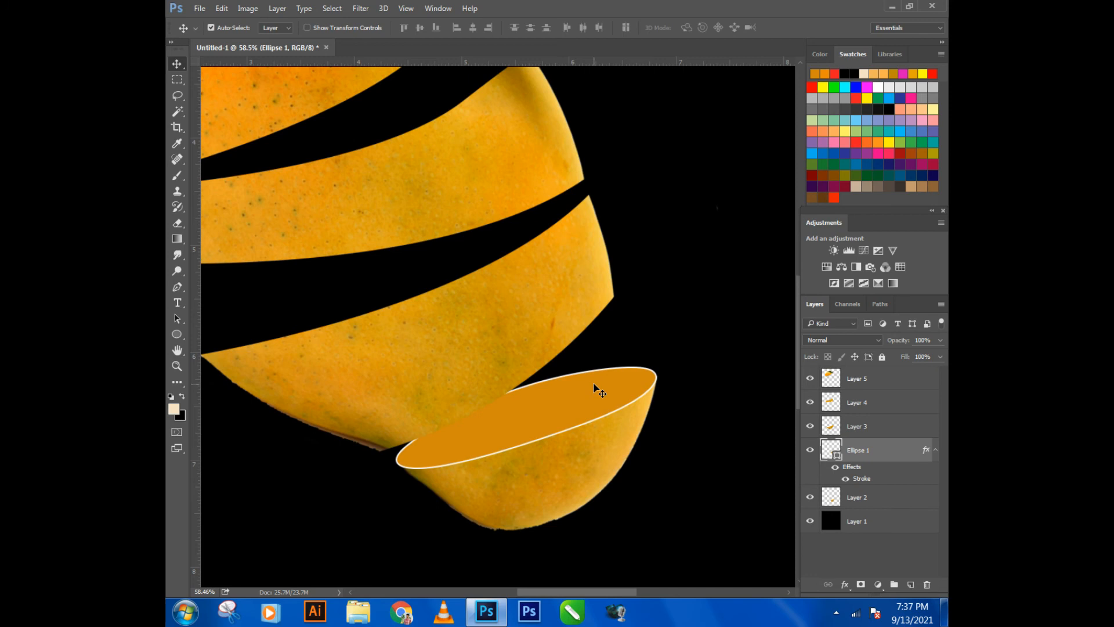
pyautogui.scroll(-3, 587, 423)
pyautogui.scroll(3, 555, 429)
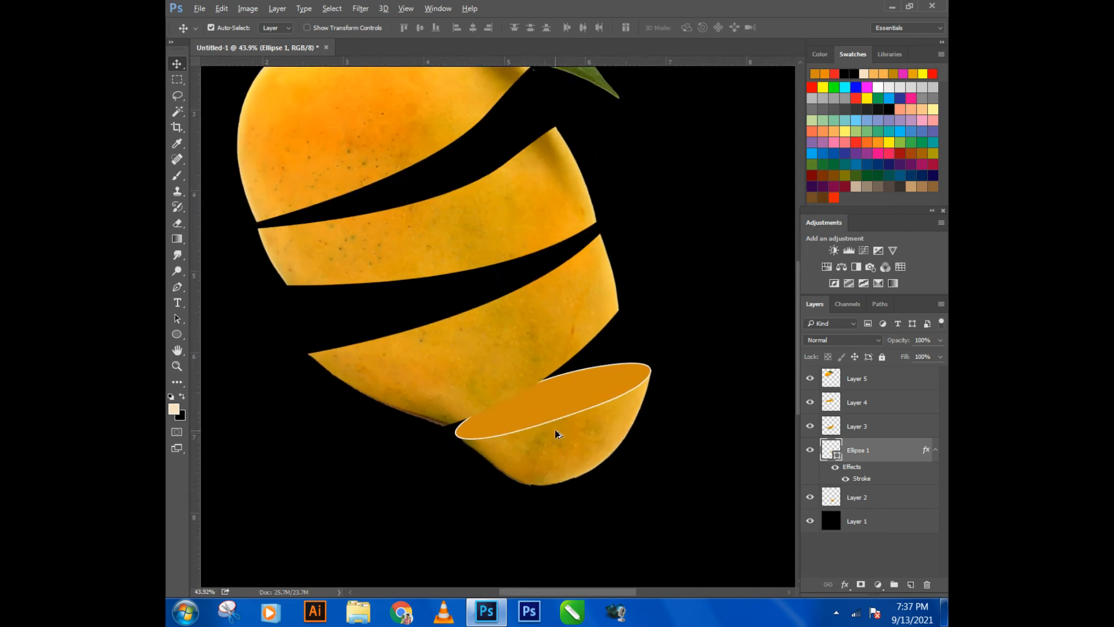
# - Load Ellipse 1's outline as a selection and set the foreground color to brown #b07005
pyautogui.rightClick(828, 458)
pyautogui.press('Escape')
pyautogui.keyDown('ctrl'); pyautogui.click(828, 458); pyautogui.keyUp('ctrl')
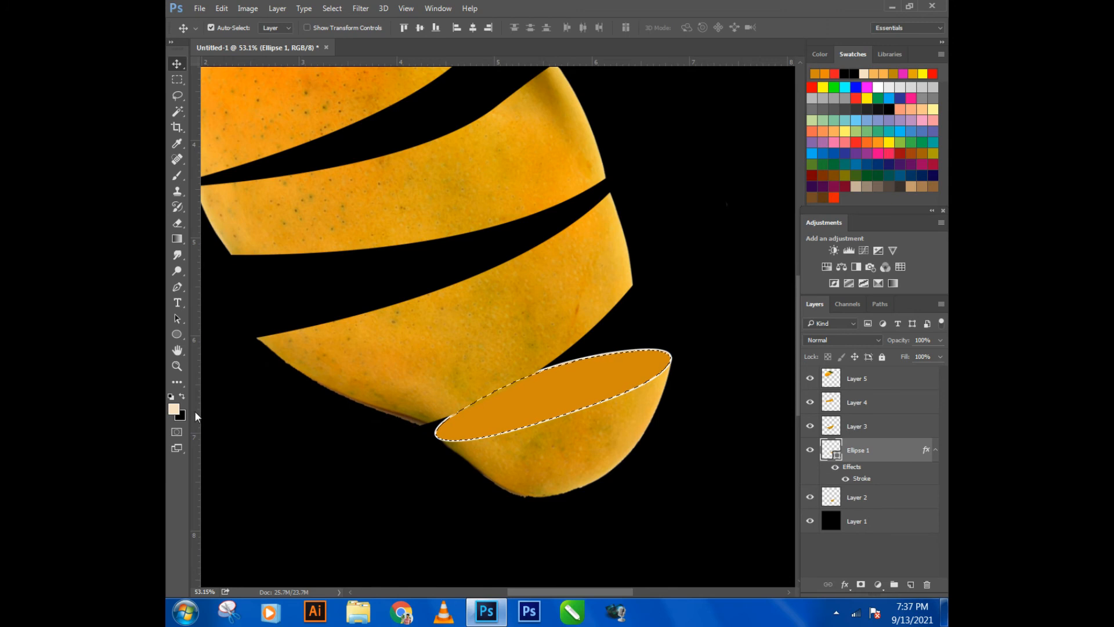
pyautogui.click(174, 409)
pyautogui.click(490, 414)
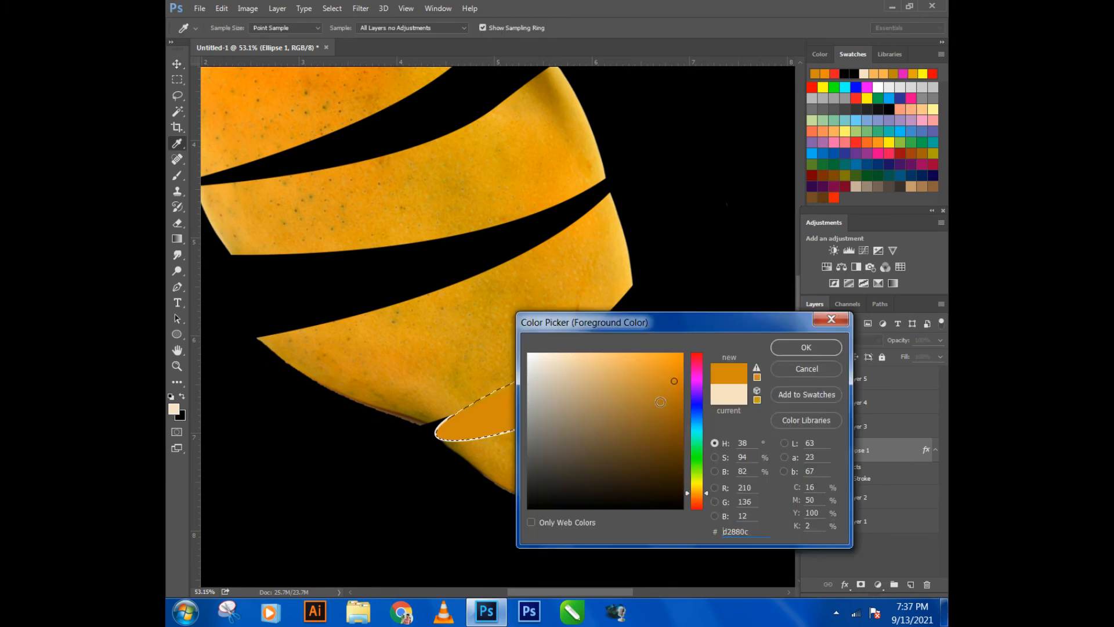
pyautogui.moveTo(678, 396); pyautogui.dragTo(679, 405)
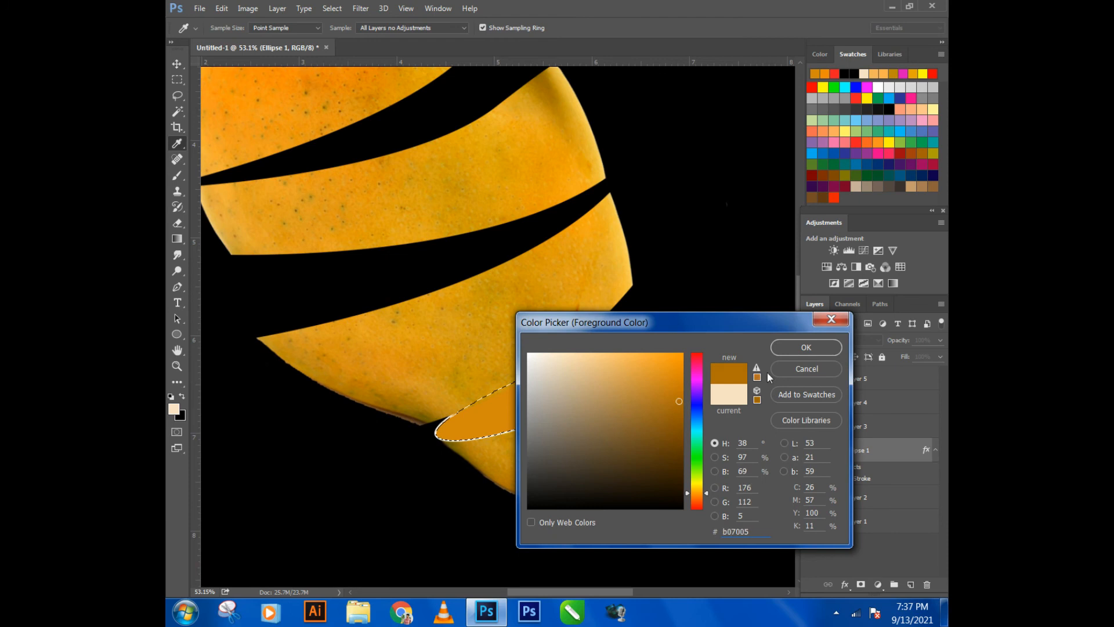
pyautogui.click(824, 347)
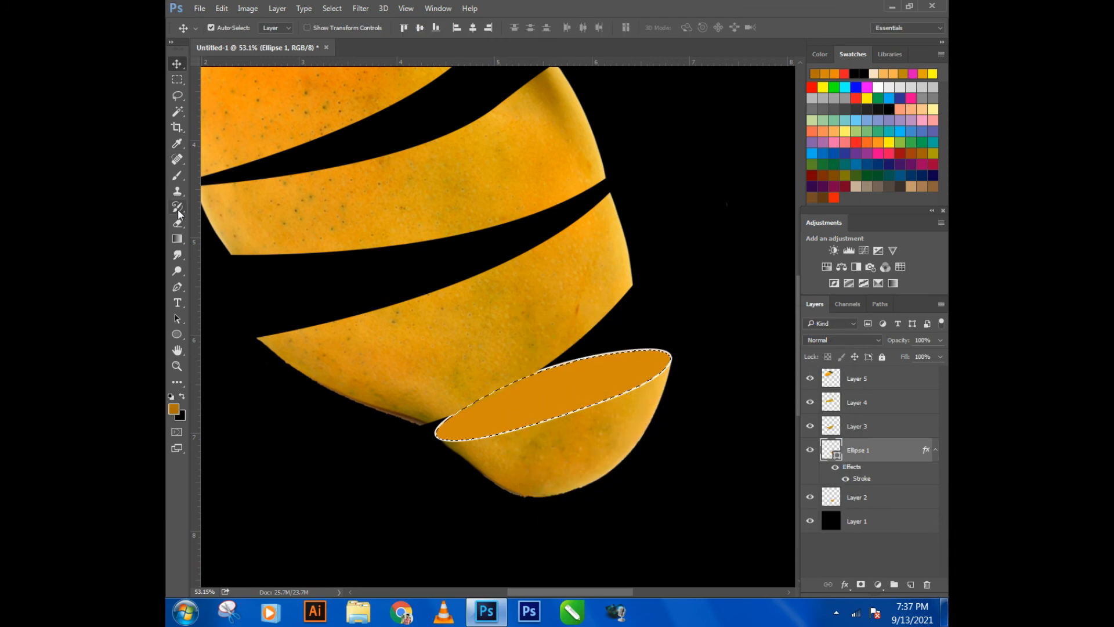
# - Rasterize Ellipse 1 and brush the brown foreground color softly along its edges inside the selection with a 175 px brush
pyautogui.click(177, 175)
pyautogui.click(899, 452)
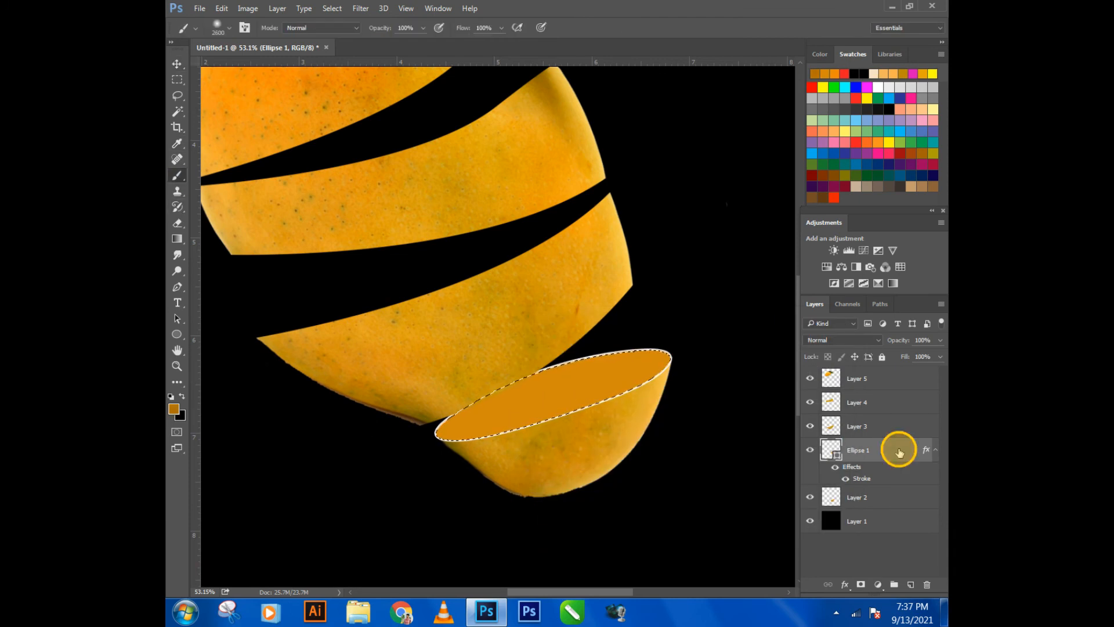
pyautogui.rightClick(899, 452)
pyautogui.click(601, 286)
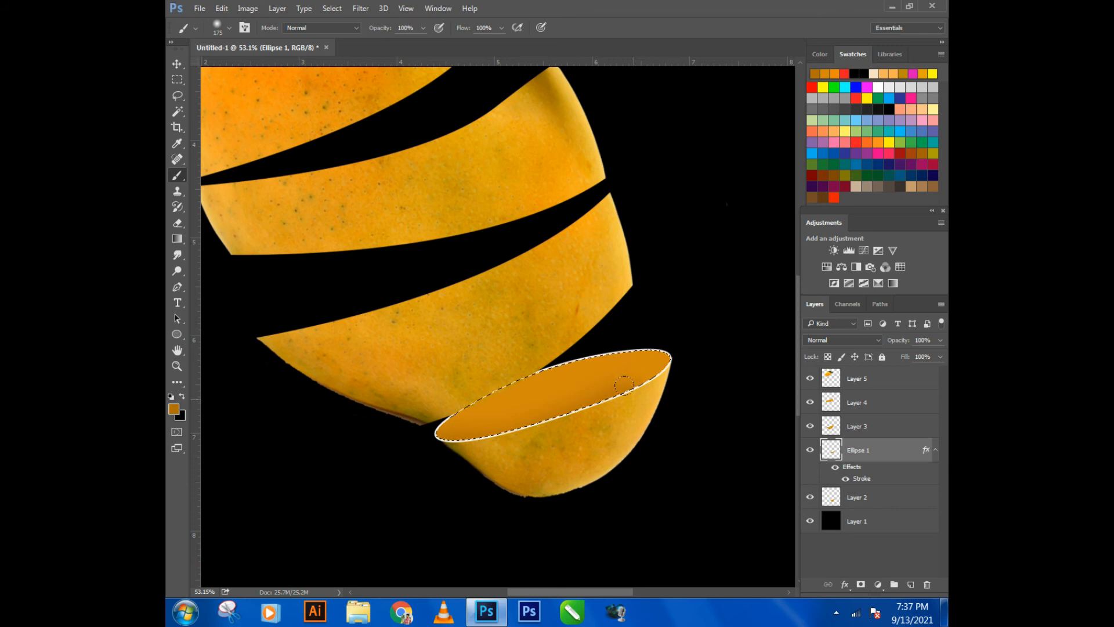
pyautogui.moveTo(624, 385)
pyautogui.mouseDown()
pyautogui.moveTo(673, 342)
pyautogui.moveTo(653, 363)
pyautogui.mouseUp()
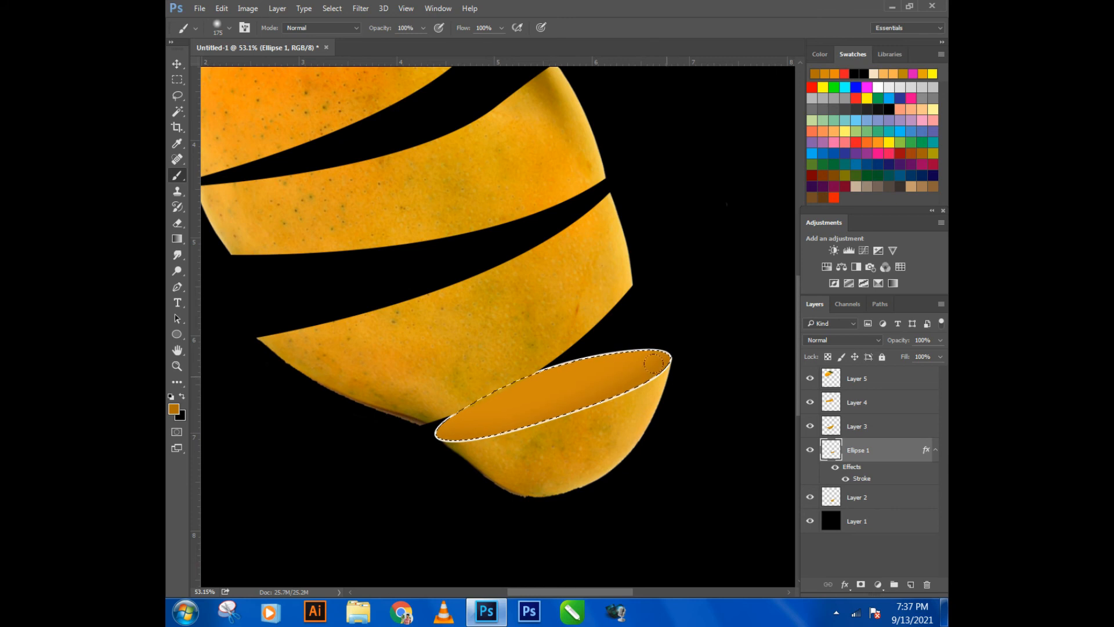
# - Deepen the shading around Ellipse 1's rim in #a36806 with a 100 px brush and deselect the ellipse
pyautogui.click(174, 409)
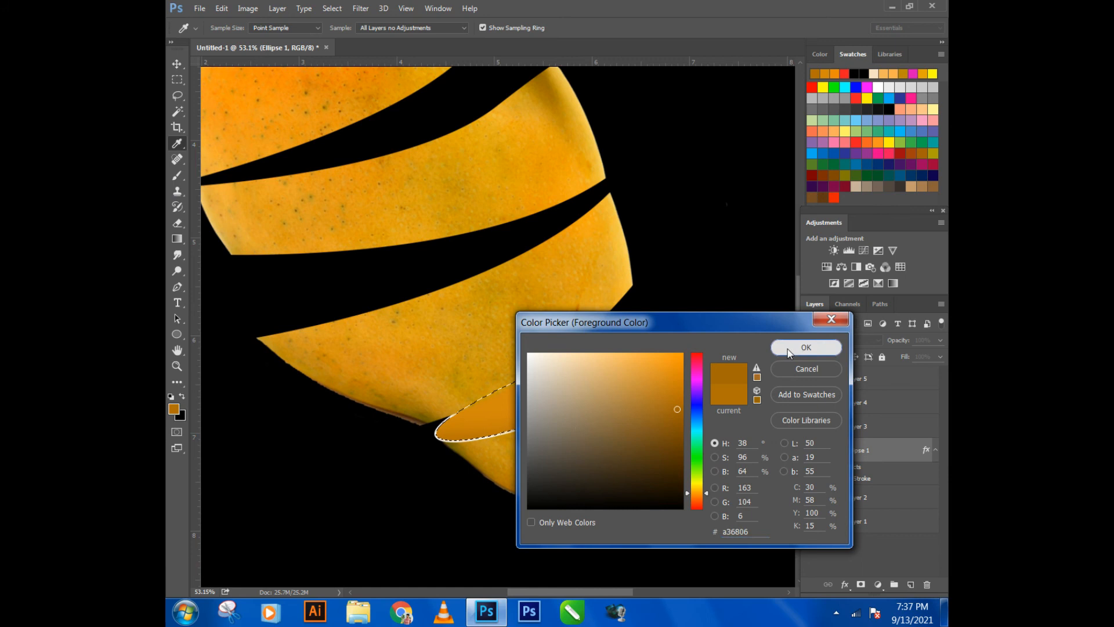
pyautogui.click(806, 347)
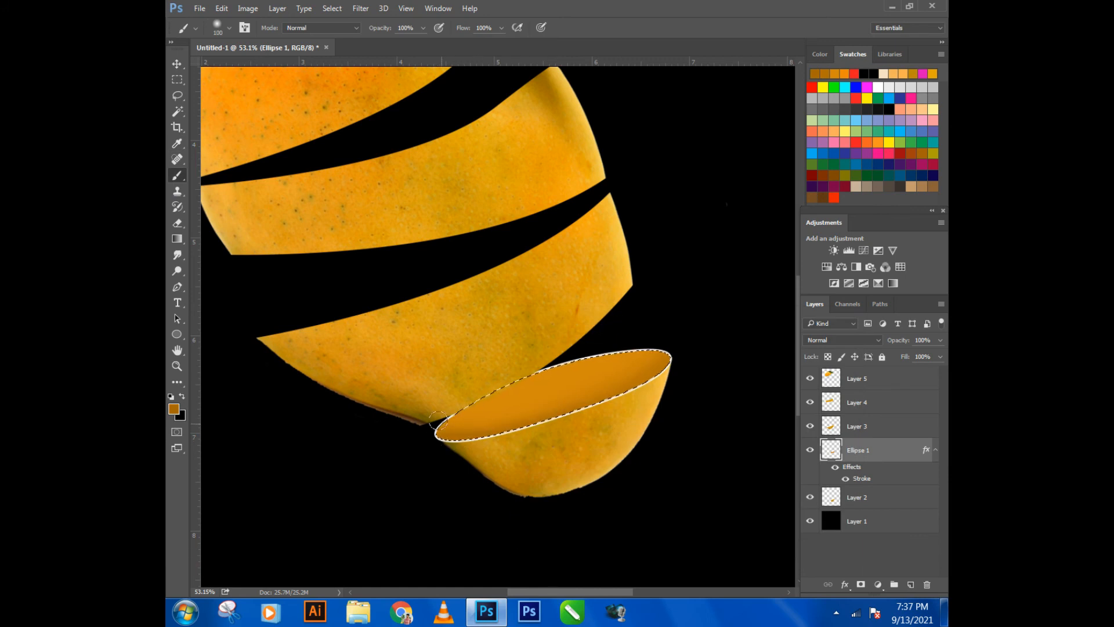
pyautogui.moveTo(465, 405)
pyautogui.mouseDown()
pyautogui.moveTo(559, 355)
pyautogui.moveTo(667, 354)
pyautogui.mouseUp()
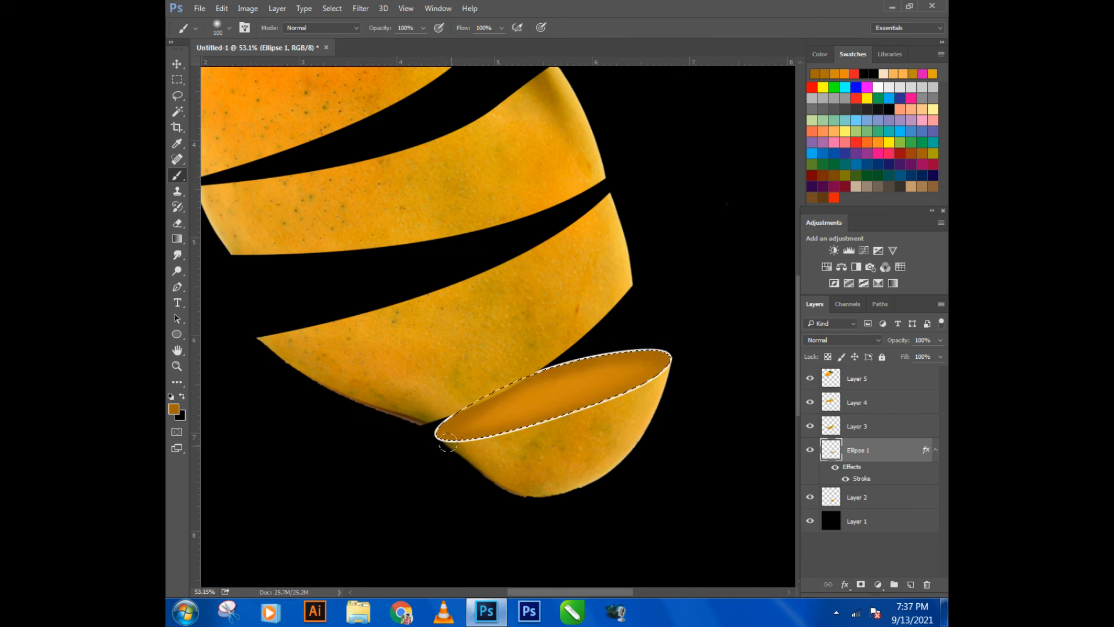
pyautogui.click(632, 398)
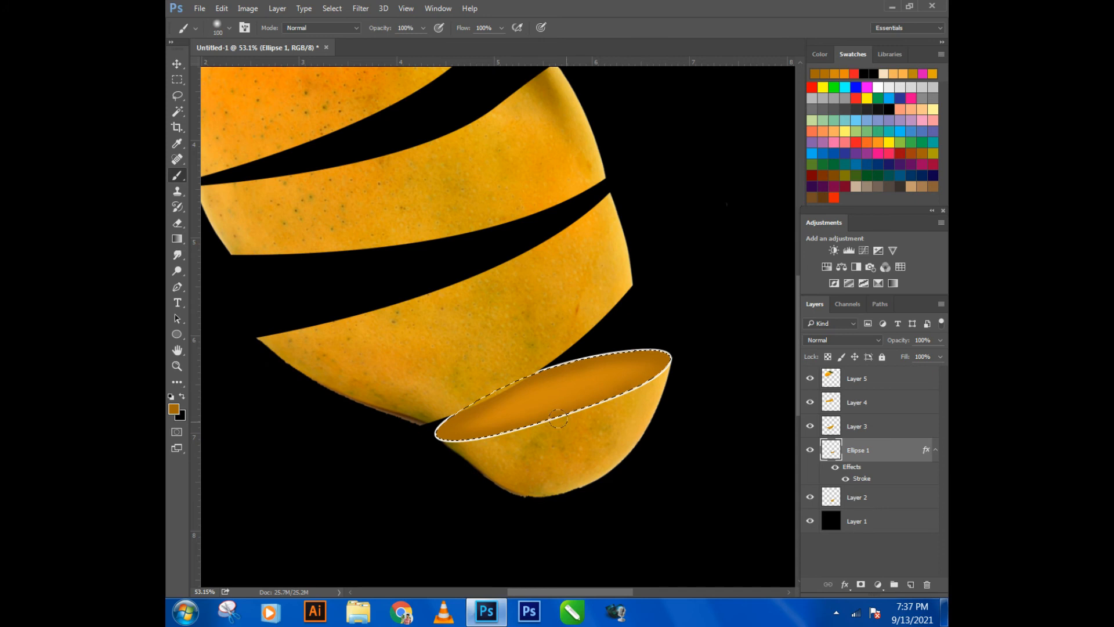
pyautogui.scroll(-3, 638, 389)
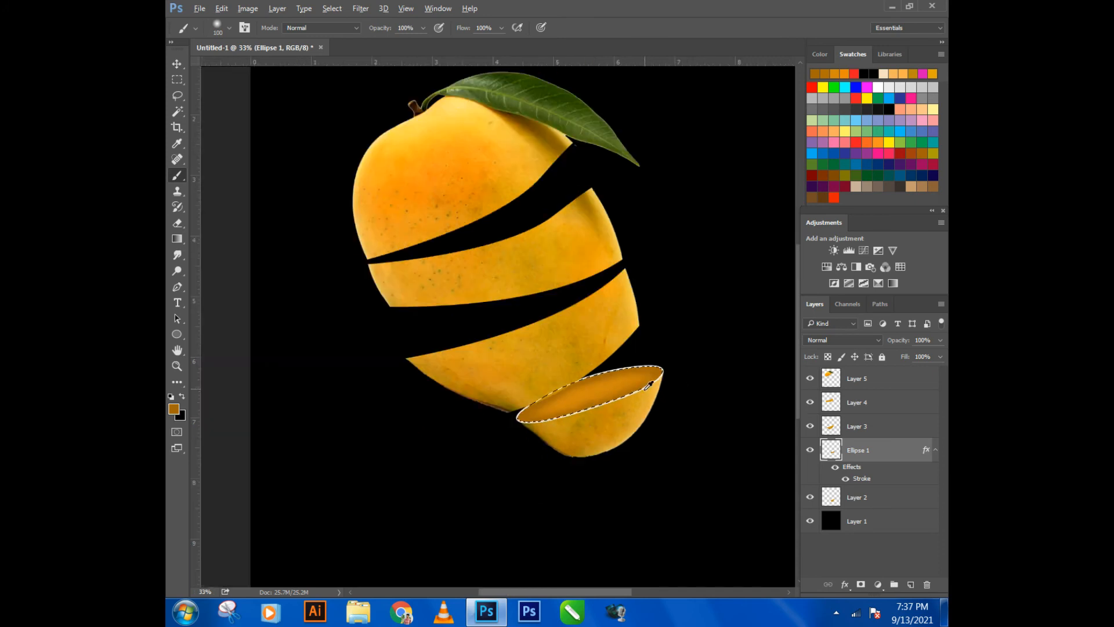
pyautogui.scroll(2, 638, 388)
pyautogui.click(177, 80)
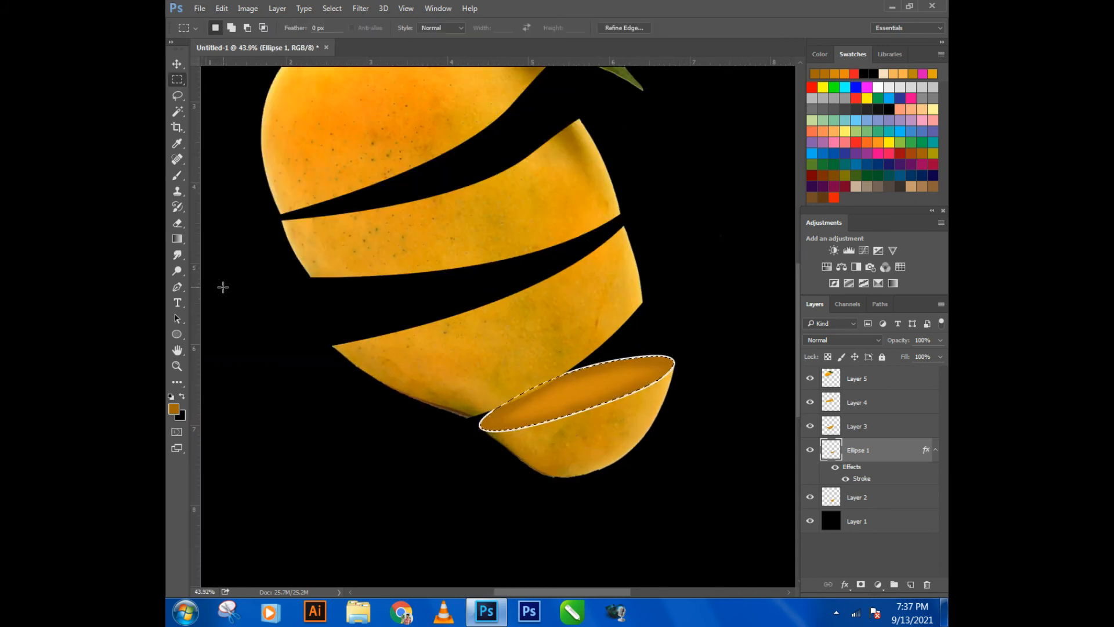
pyautogui.click(222, 287)
pyautogui.click(177, 63)
# - Place an enlarged copy of Ellipse 1 across the cut of the Layer 3 slice and stack it directly above Layer 3
pyautogui.scroll(-2, 490, 462)
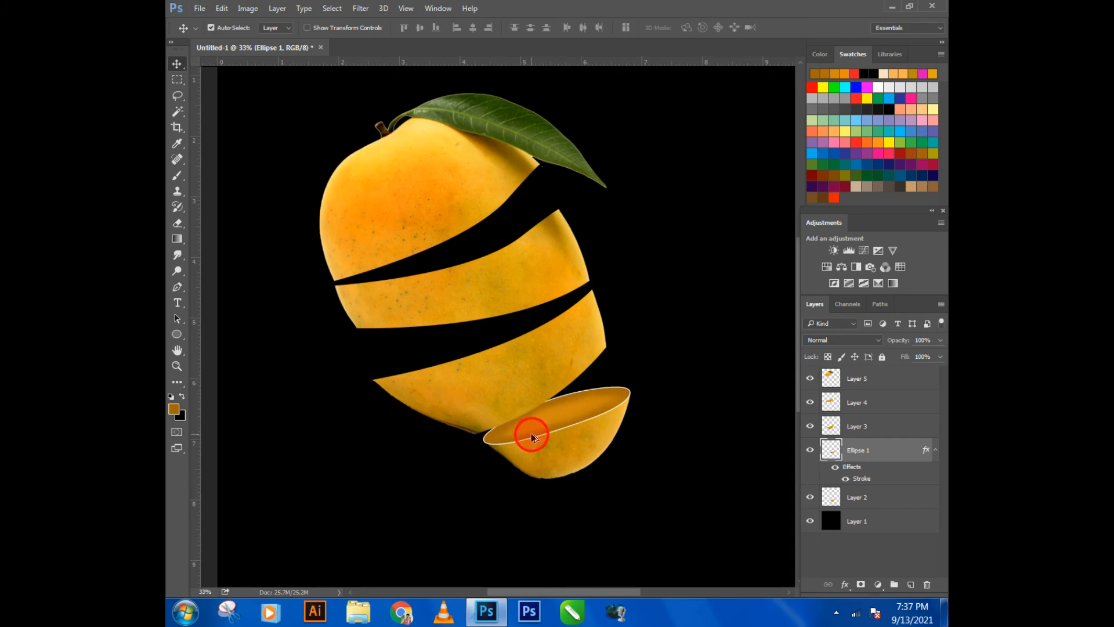
pyautogui.moveTo(531, 433); pyautogui.dragTo(416, 370)
pyautogui.hotkey('ctrl', 't')
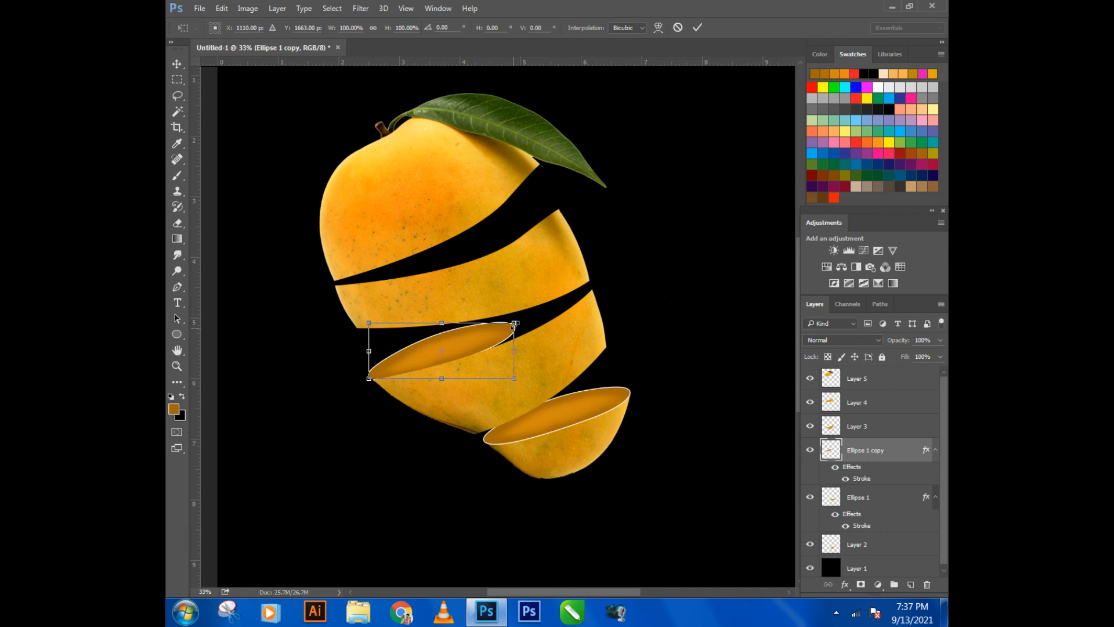
pyautogui.moveTo(514, 324); pyautogui.dragTo(590, 282)
pyautogui.press('Return')
pyautogui.moveTo(871, 458); pyautogui.dragTo(871, 428)
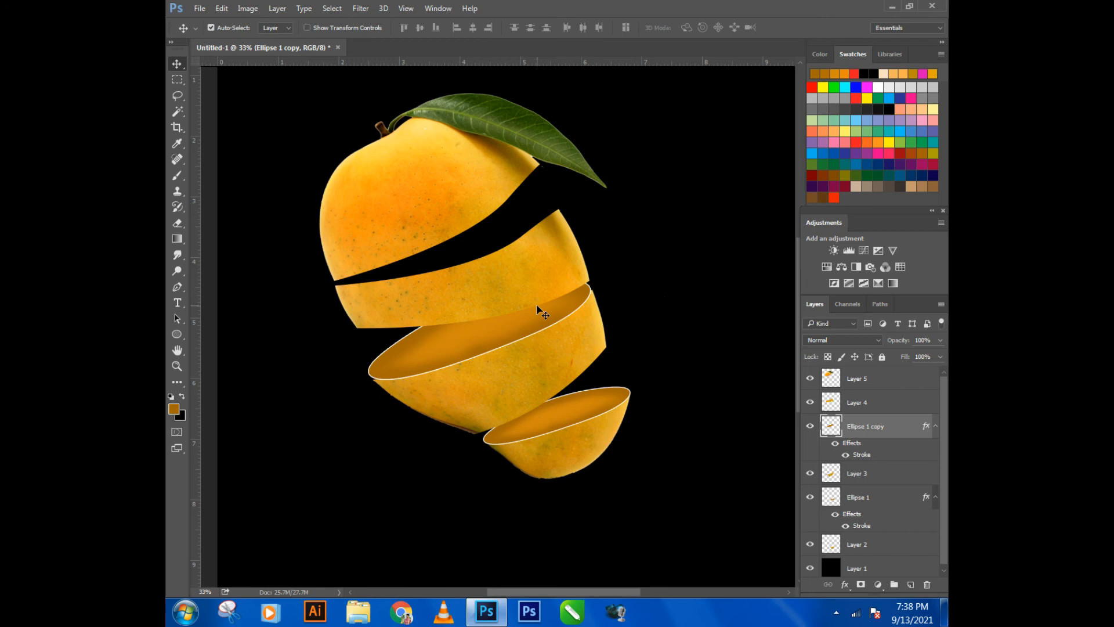
# - Warp Ellipse 1 copy so its ends and upper edge fit the corners of the Layer 3 slice's cut
pyautogui.scroll(1, 526, 333)
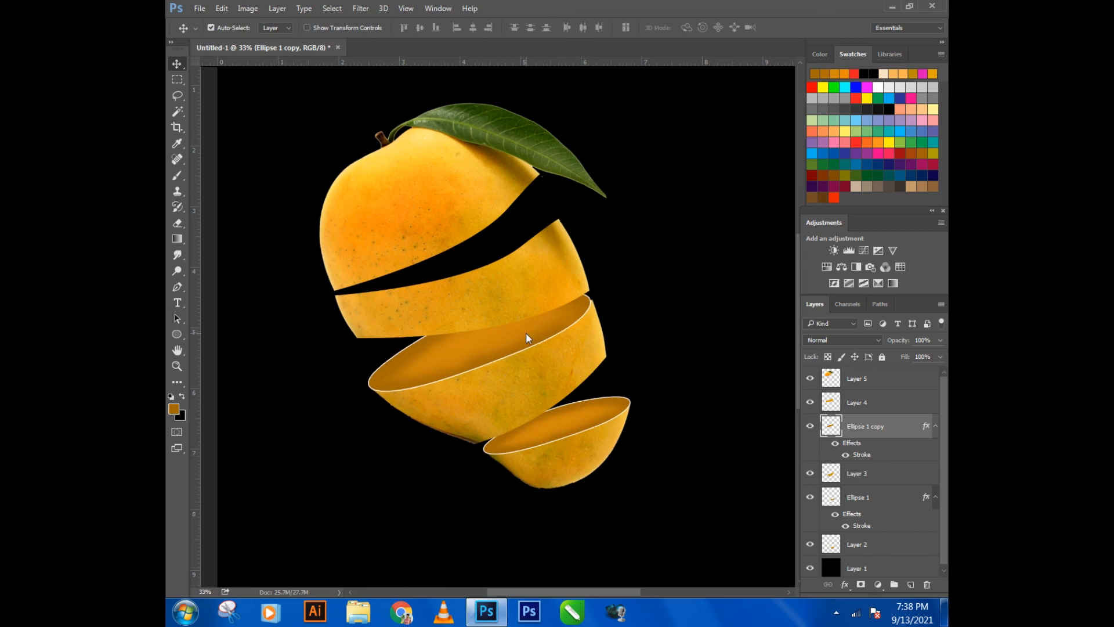
pyautogui.hotkey('ctrl', 't')
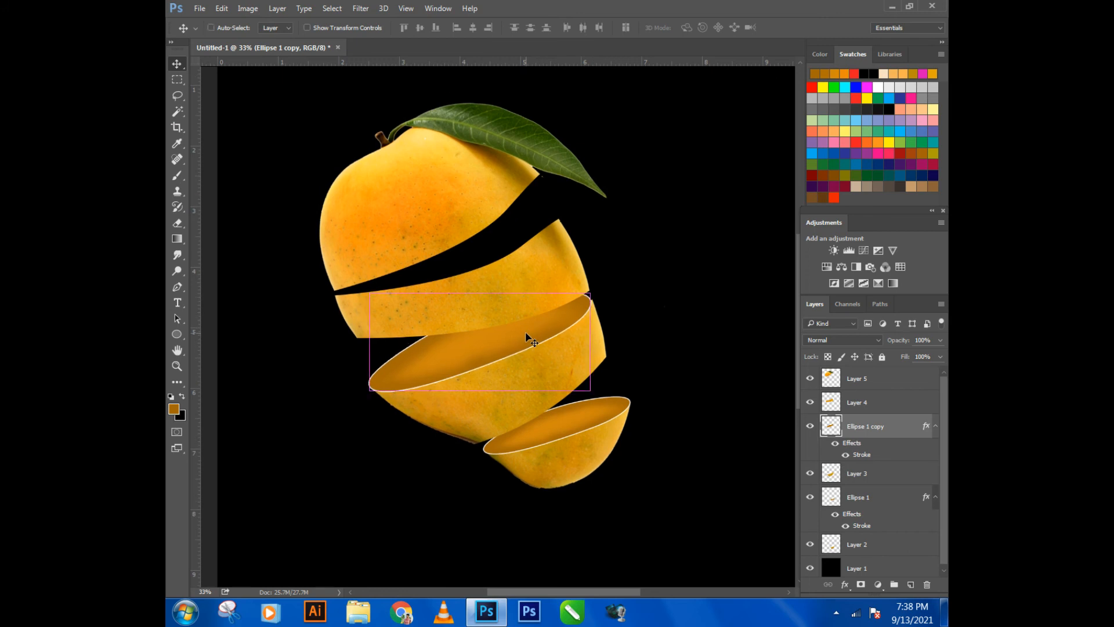
pyautogui.scroll(3, 525, 334)
pyautogui.rightClick(521, 357)
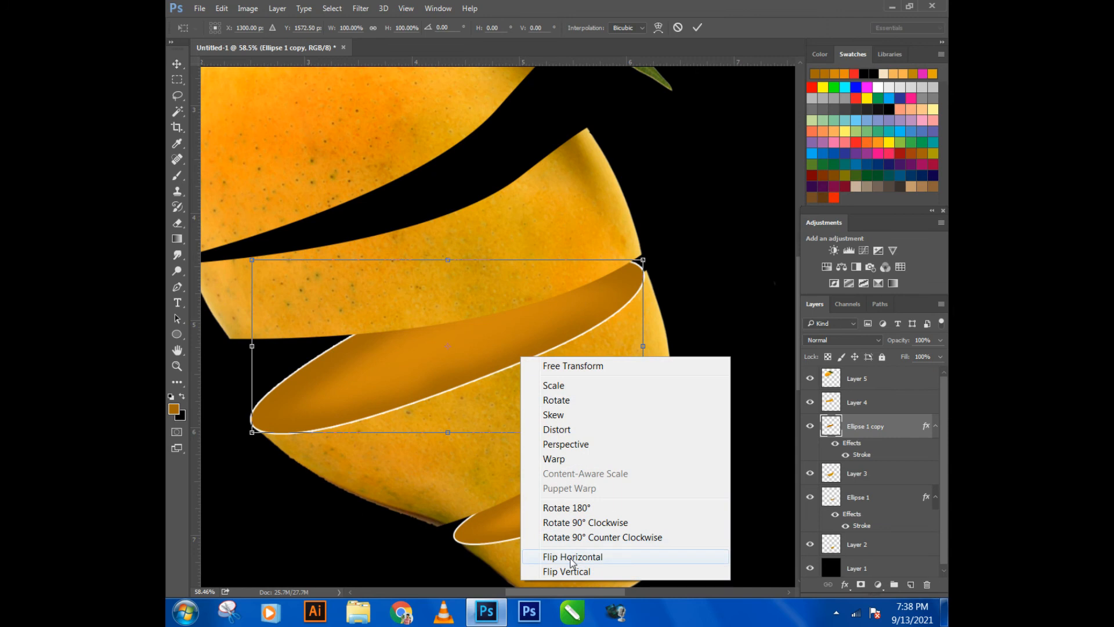
pyautogui.click(553, 459)
pyautogui.moveTo(645, 323); pyautogui.dragTo(649, 296)
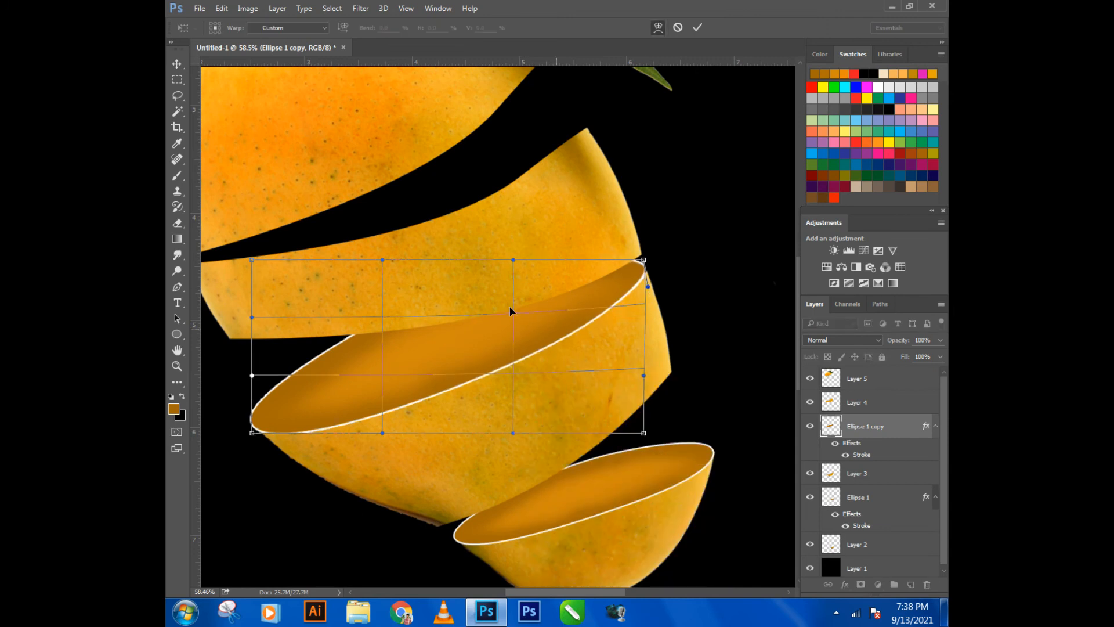
pyautogui.moveTo(252, 260); pyautogui.dragTo(264, 281)
pyautogui.moveTo(404, 266); pyautogui.dragTo(414, 290)
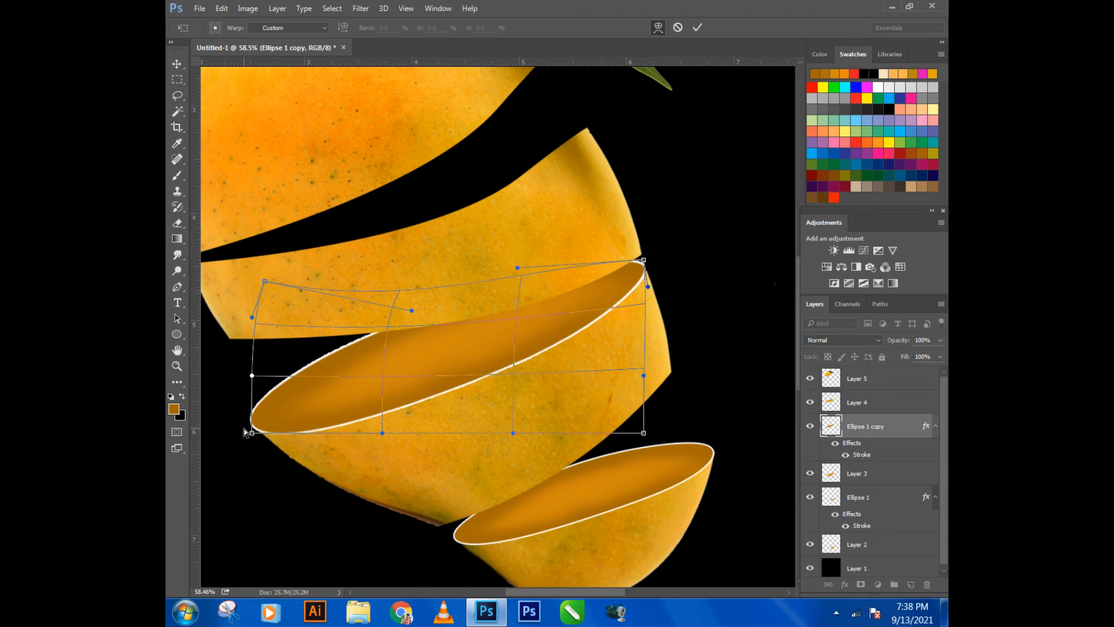
pyautogui.moveTo(252, 436); pyautogui.dragTo(259, 436)
pyautogui.moveTo(252, 376); pyautogui.dragTo(258, 403)
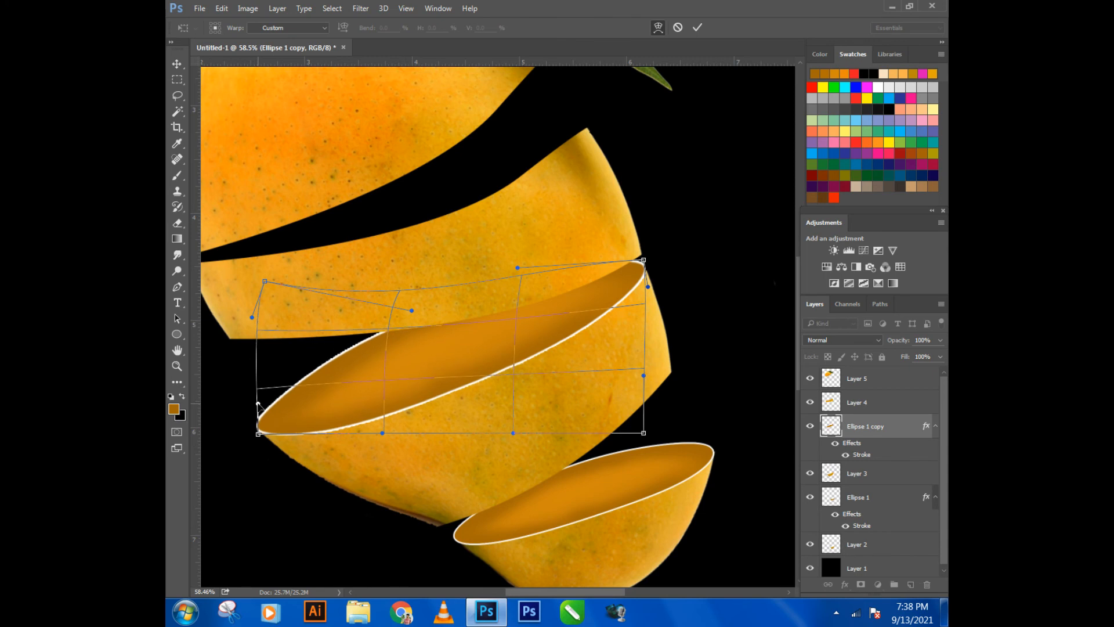
pyautogui.press('Return')
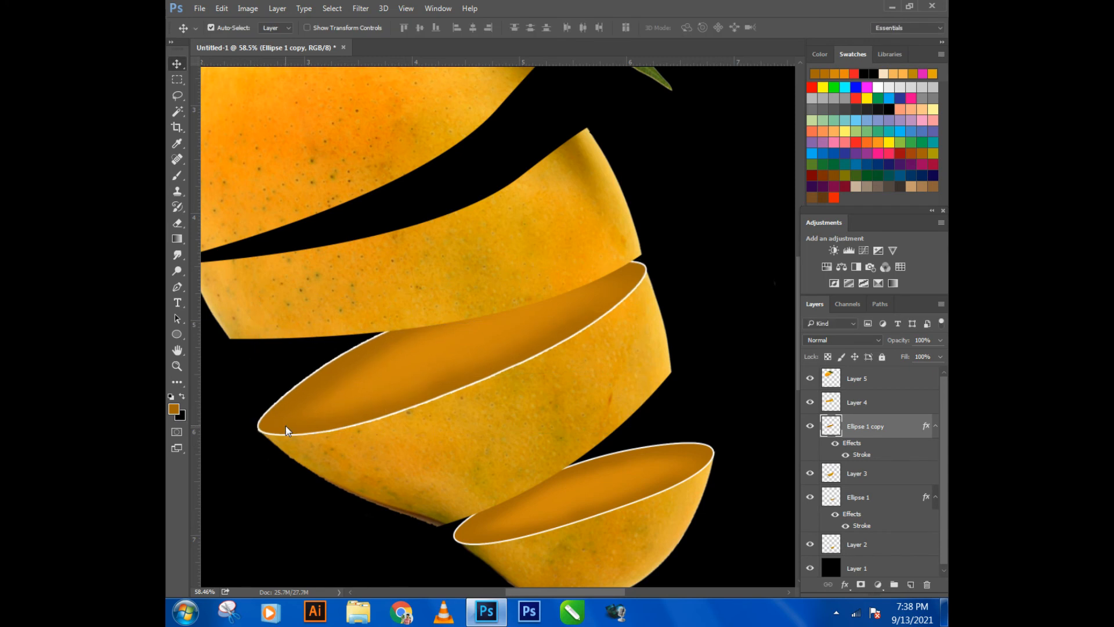
# - Nudge Ellipse 1 copy vertically and horizontally to line up with the corners of the Layer 3 slice
pyautogui.press('Up')
pyautogui.press('Up')
pyautogui.press('Up')
pyautogui.press('Up')
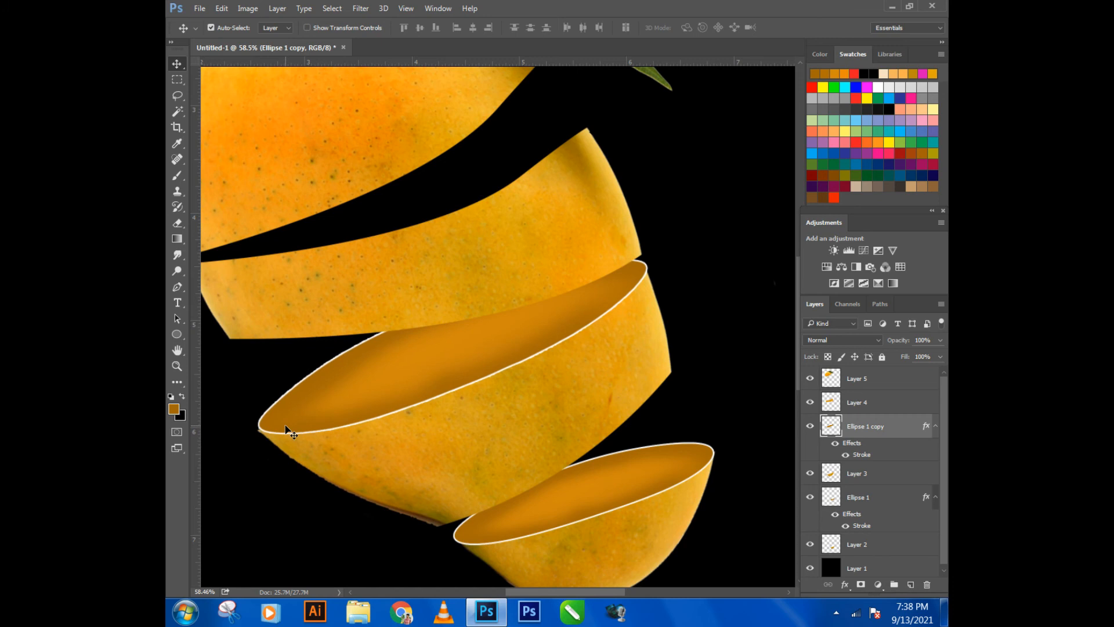
pyautogui.press('Left')
pyautogui.press('Left')
pyautogui.press('Left')
pyautogui.press('Left')
pyautogui.press('Down')
pyautogui.press('Down')
# - Duplicate Ellipse 1 copy onto the cut of the Layer 4 slice and stack the duplicate directly above Layer 4
pyautogui.scroll(-3, 428, 468)
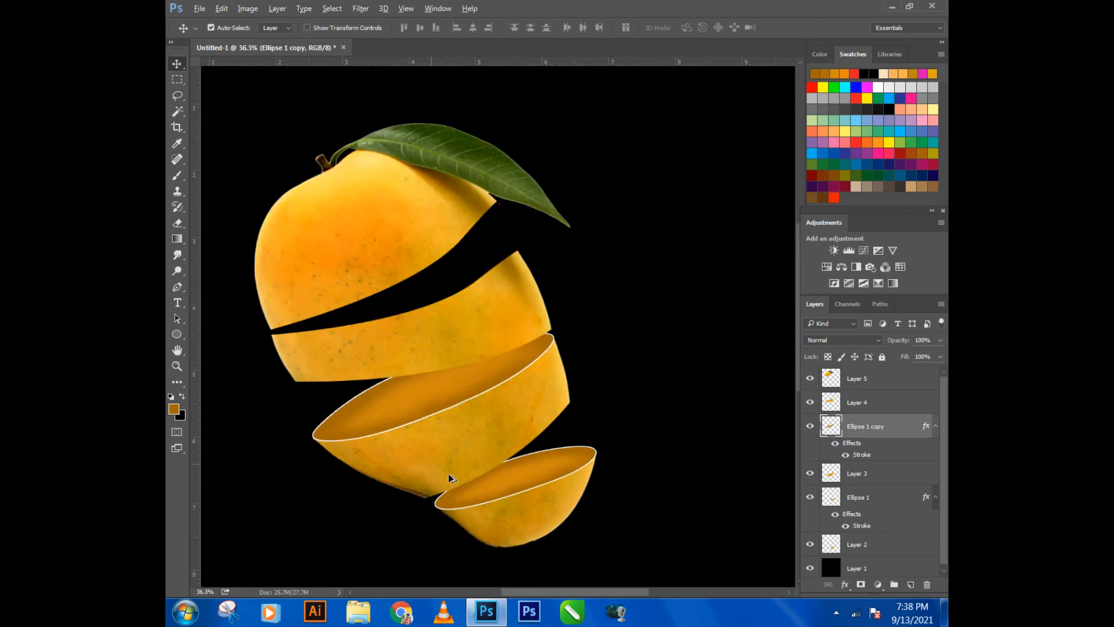
pyautogui.moveTo(410, 425); pyautogui.dragTo(373, 339)
pyautogui.hotkey('ctrl', 't')
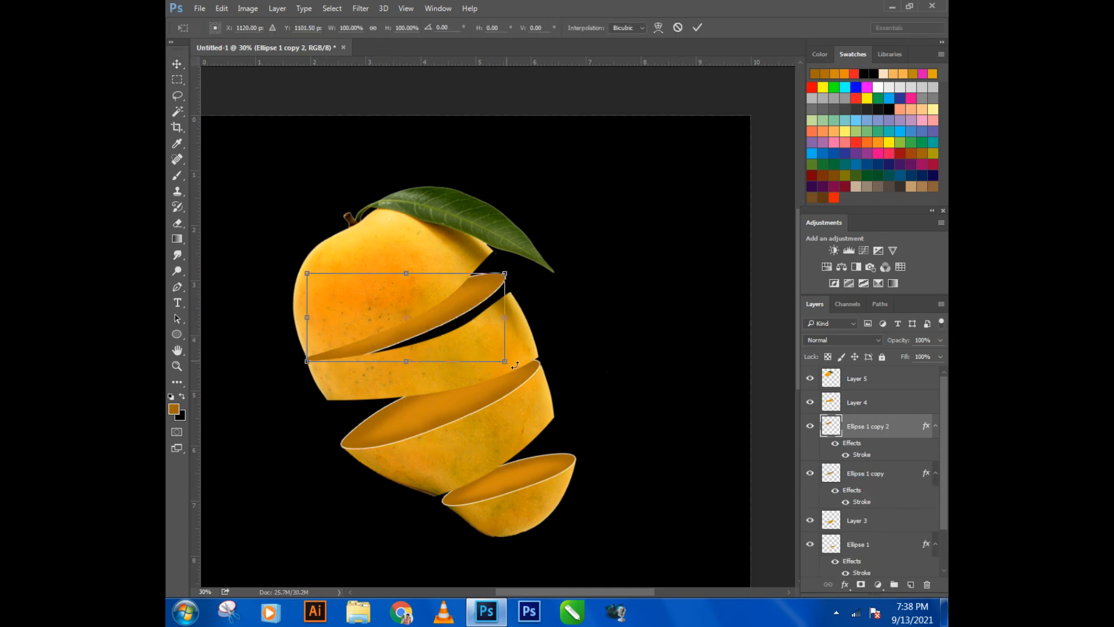
pyautogui.press('Return')
pyautogui.moveTo(873, 429); pyautogui.dragTo(879, 402)
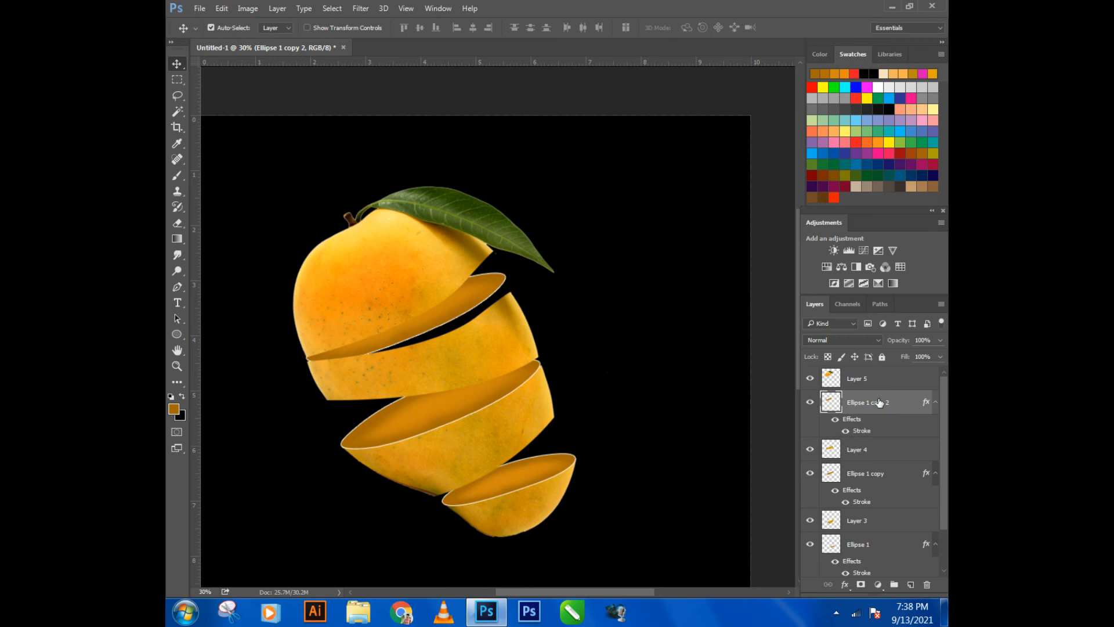
# - Rotate Ellipse 1 copy 2 by 4.92° and shift it so its right end meets the upper corner of the Layer 4 slice
pyautogui.hotkey('ctrl', 't')
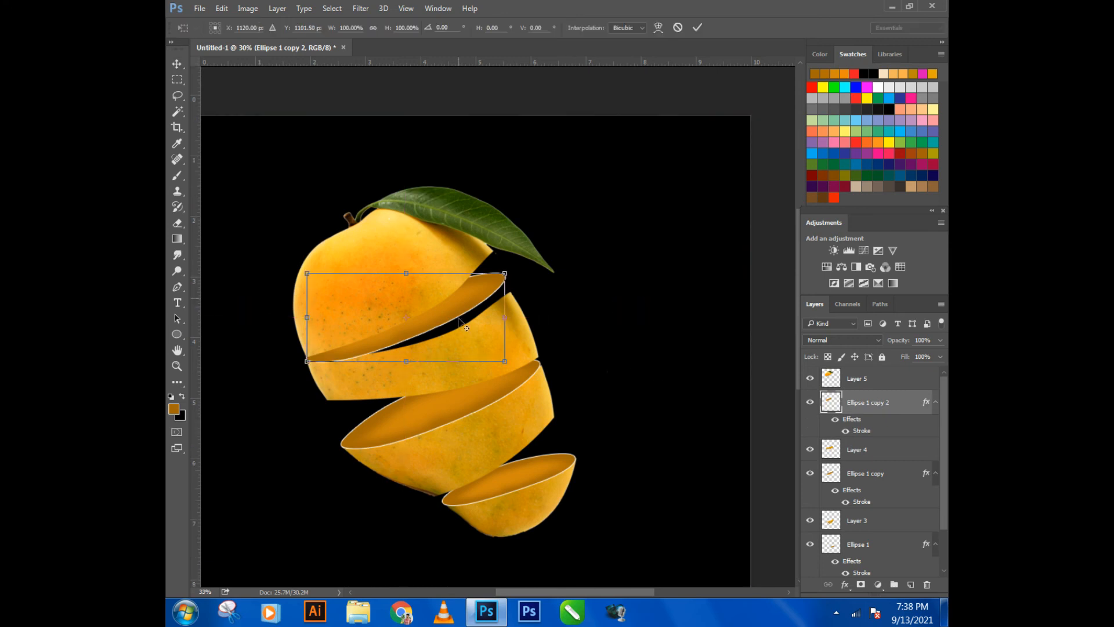
pyautogui.scroll(6, 458, 319)
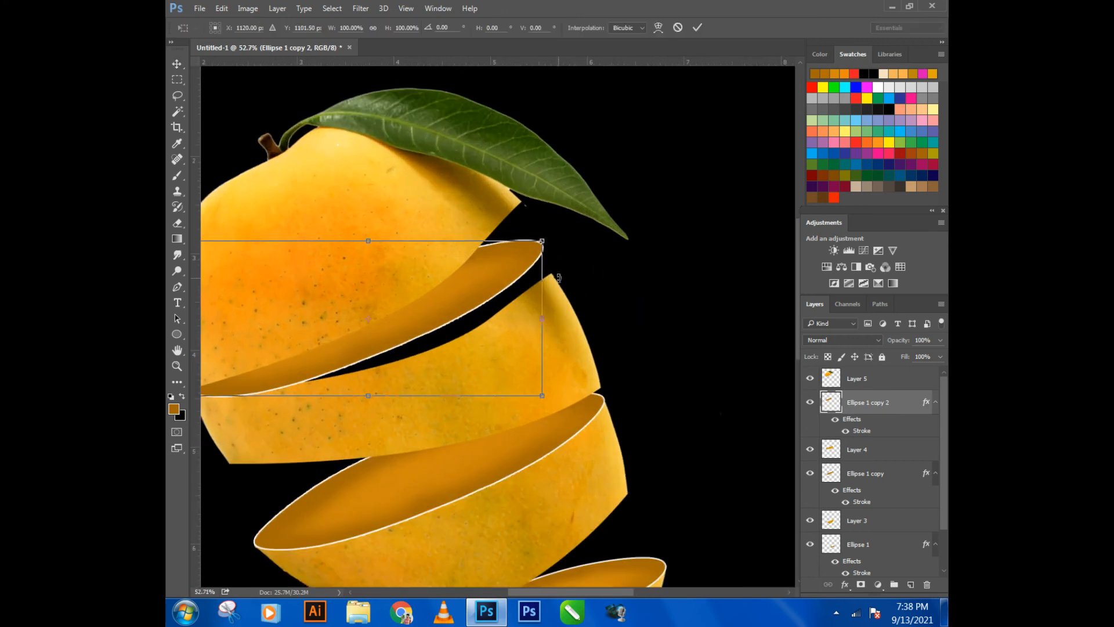
pyautogui.moveTo(558, 278); pyautogui.dragTo(597, 273)
pyautogui.moveTo(450, 296); pyautogui.dragTo(460, 314)
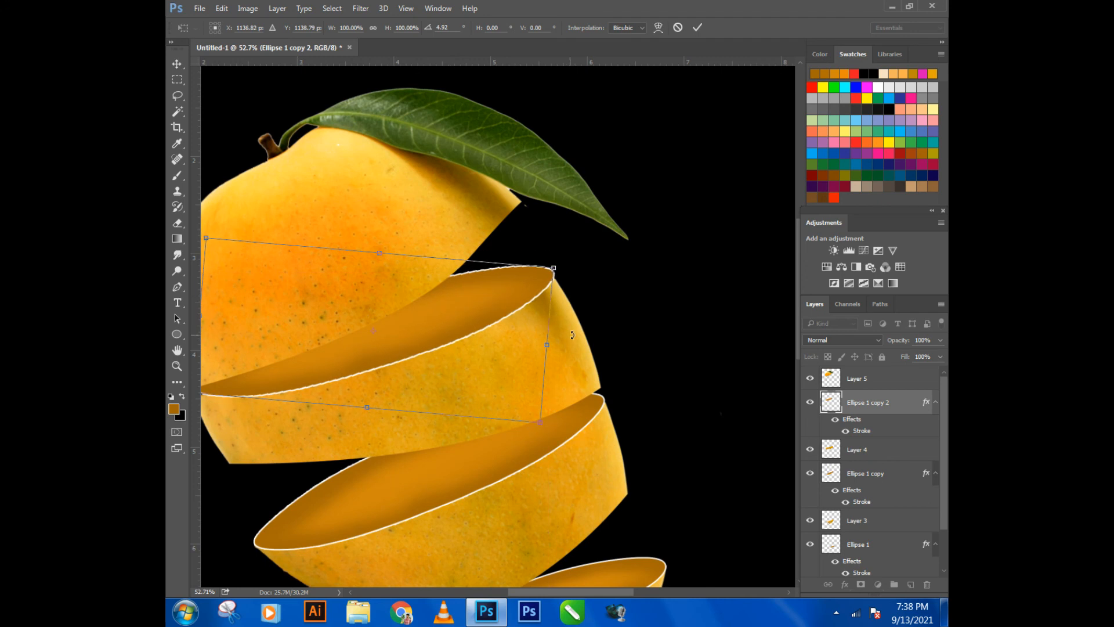
pyautogui.press('Left')
pyautogui.press('Left')
pyautogui.press('Left')
pyautogui.press('Left')
pyautogui.press('Left')
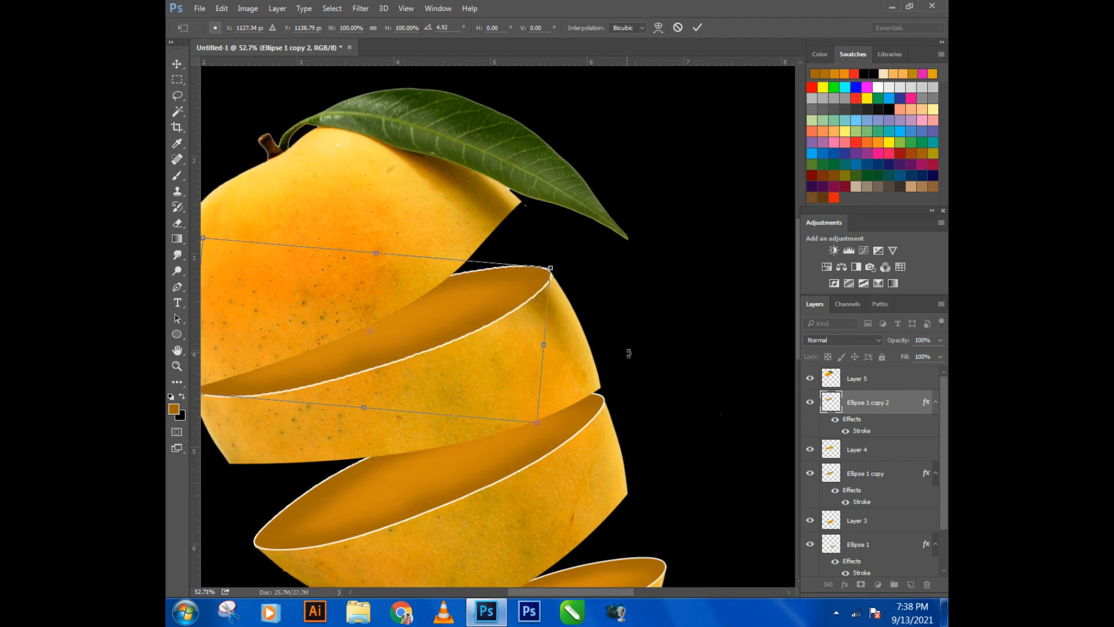
# - Warp the left end of Ellipse 1 copy 2 outward to fit the left corner of the Layer 4 slice's cut
pyautogui.scroll(-2, 673, 380)
pyautogui.scroll(4, 309, 387)
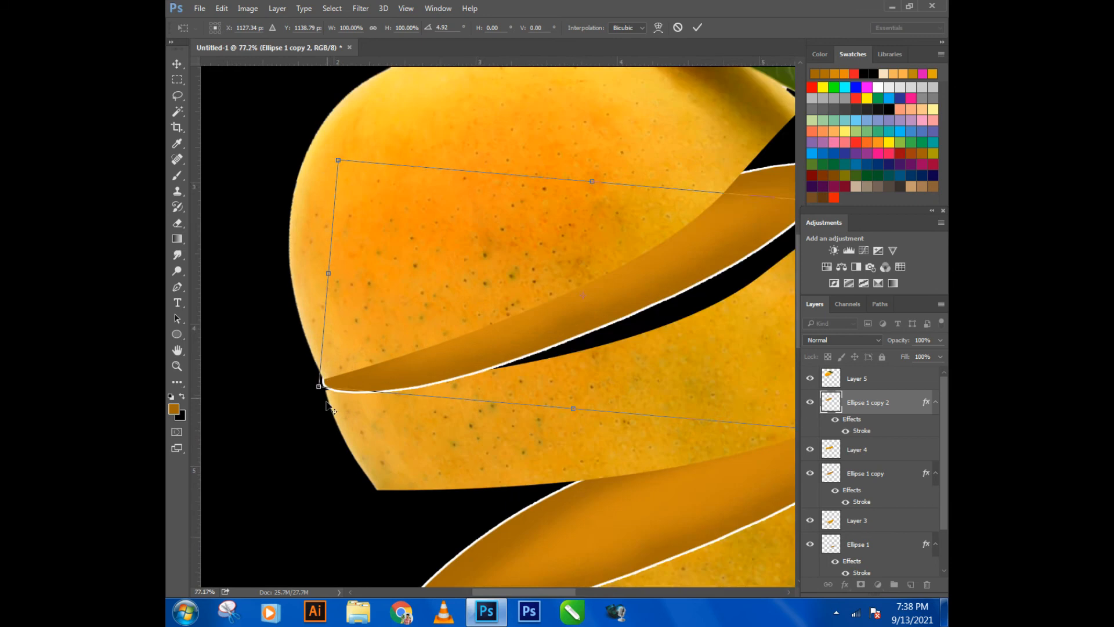
pyautogui.rightClick(319, 388)
pyautogui.click(376, 474)
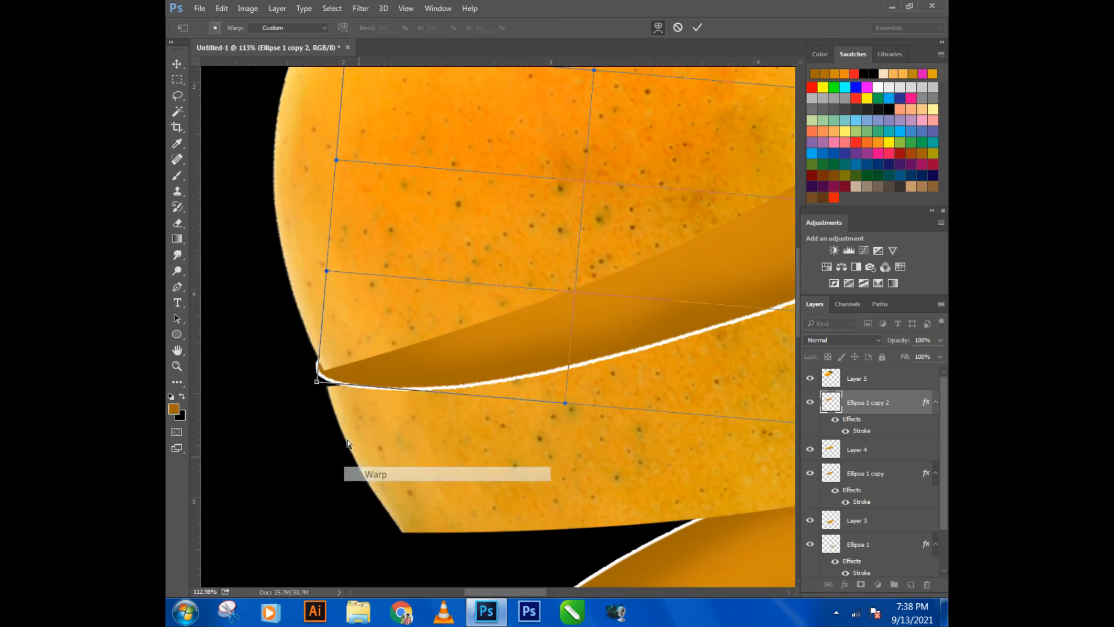
pyautogui.moveTo(320, 381); pyautogui.dragTo(328, 397)
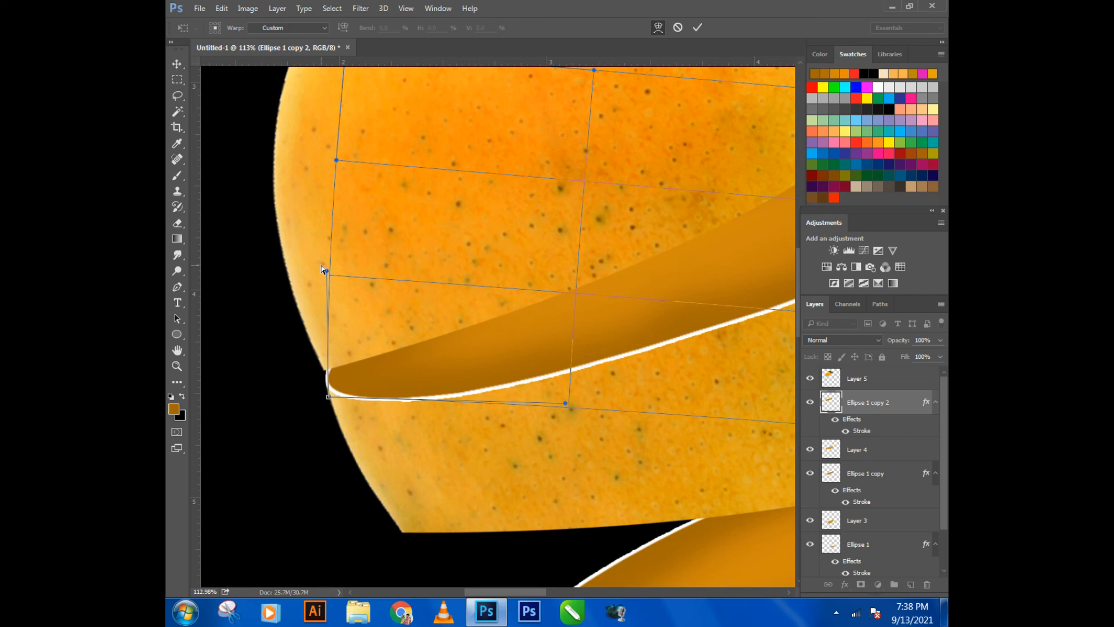
pyautogui.moveTo(326, 272); pyautogui.dragTo(327, 325)
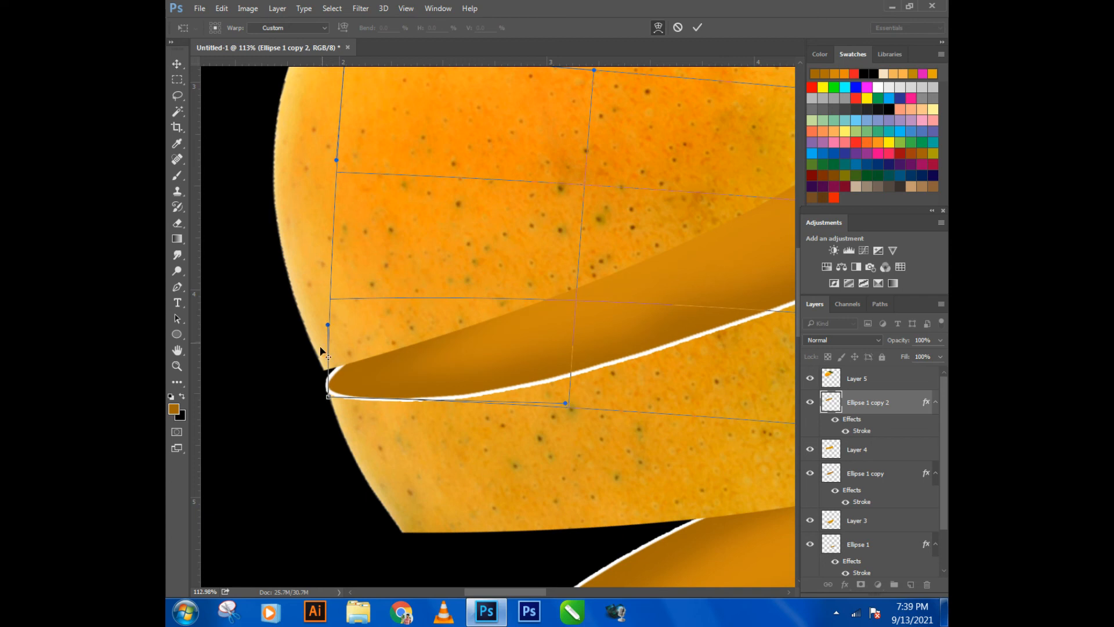
pyautogui.scroll(-5, 320, 388)
pyautogui.hotkey('alt', 'space')
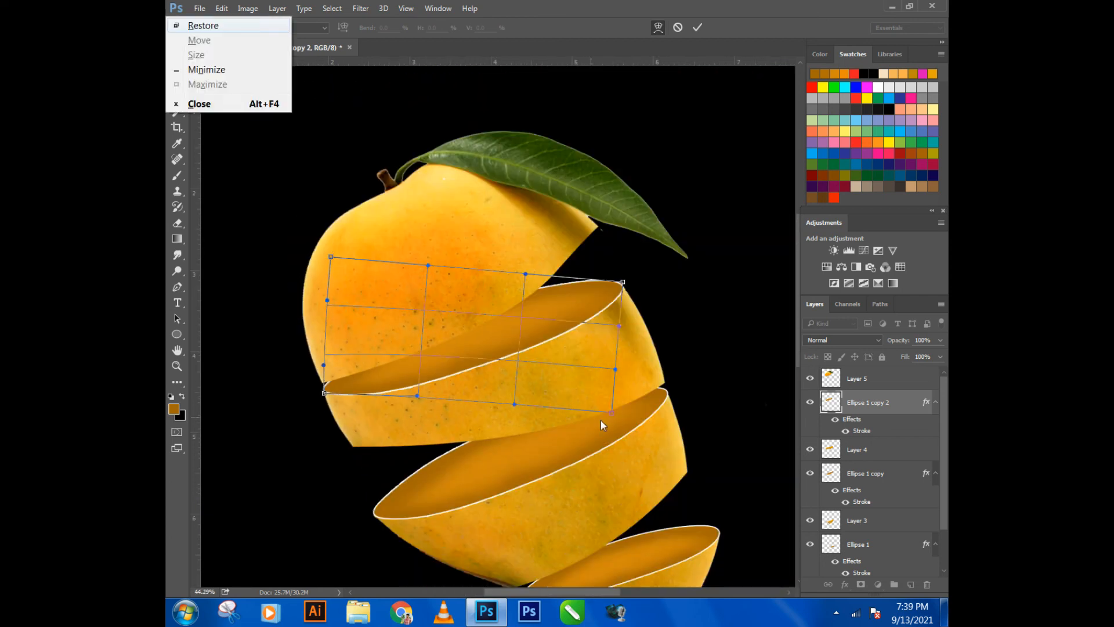
pyautogui.press('Escape')
pyautogui.press('Return')
pyautogui.scroll(-4, 635, 377)
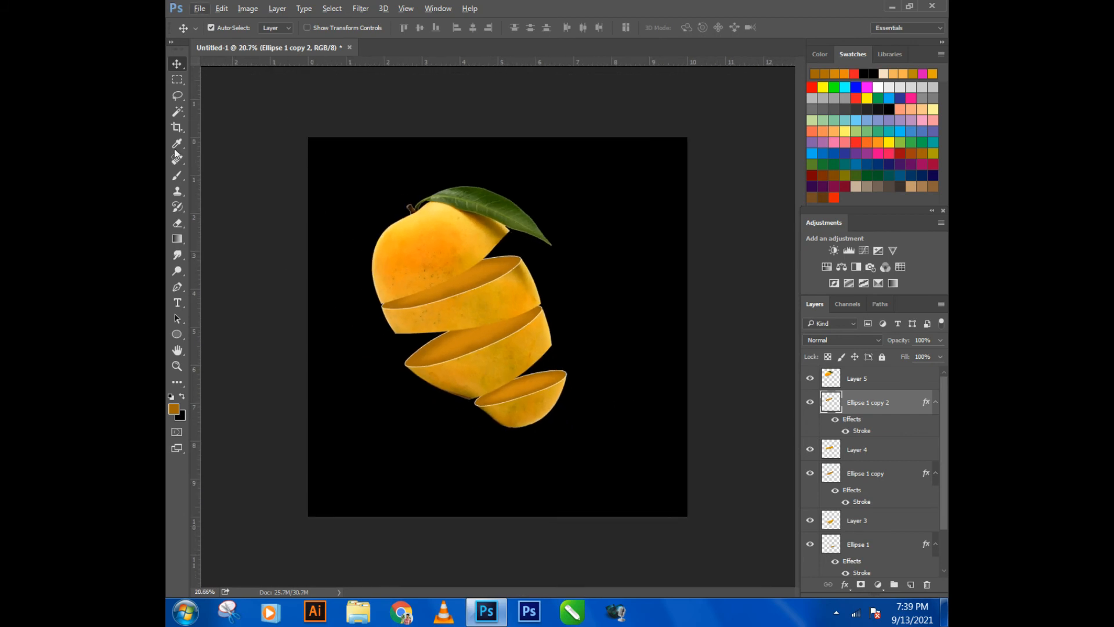
pyautogui.click(214, 65)
pyautogui.click(197, 12)
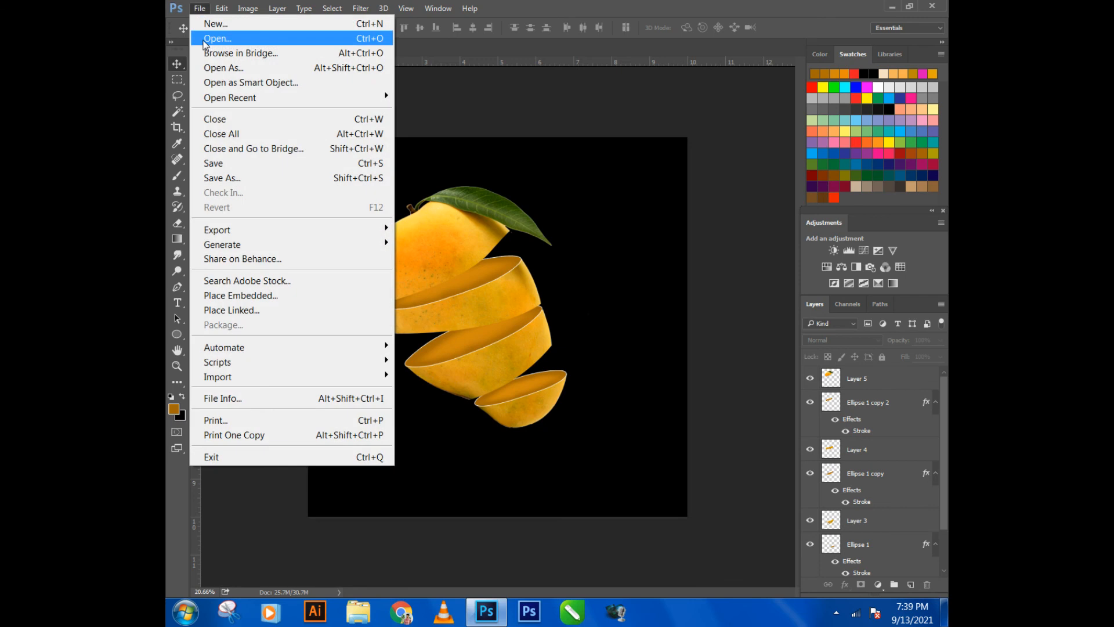
pyautogui.click(205, 37)
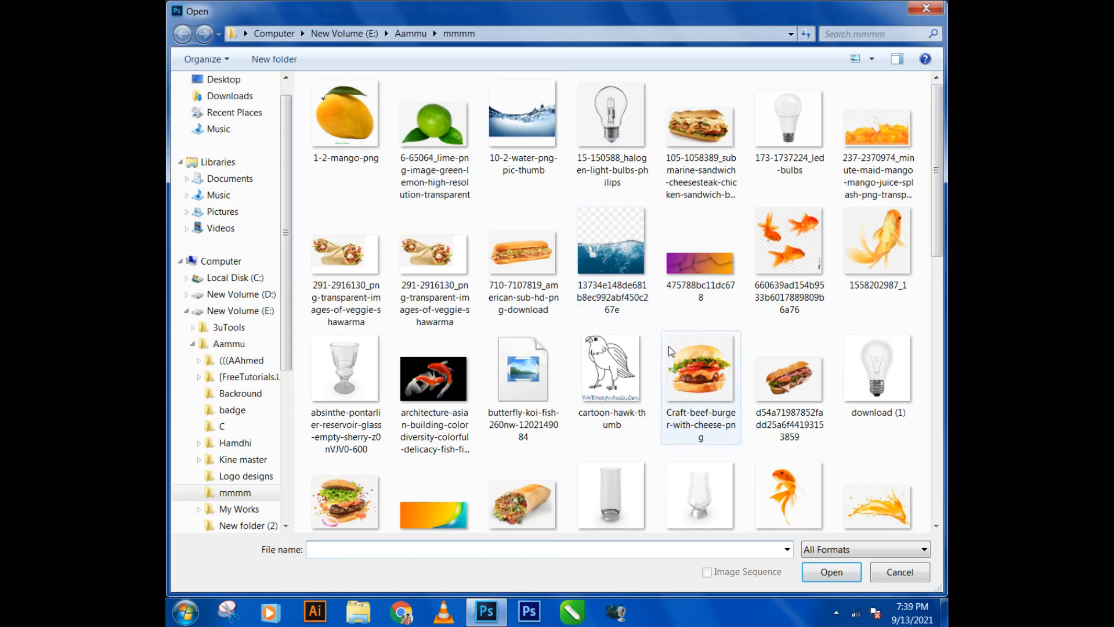
pyautogui.click(643, 312)
pyautogui.scroll(-3, 645, 325)
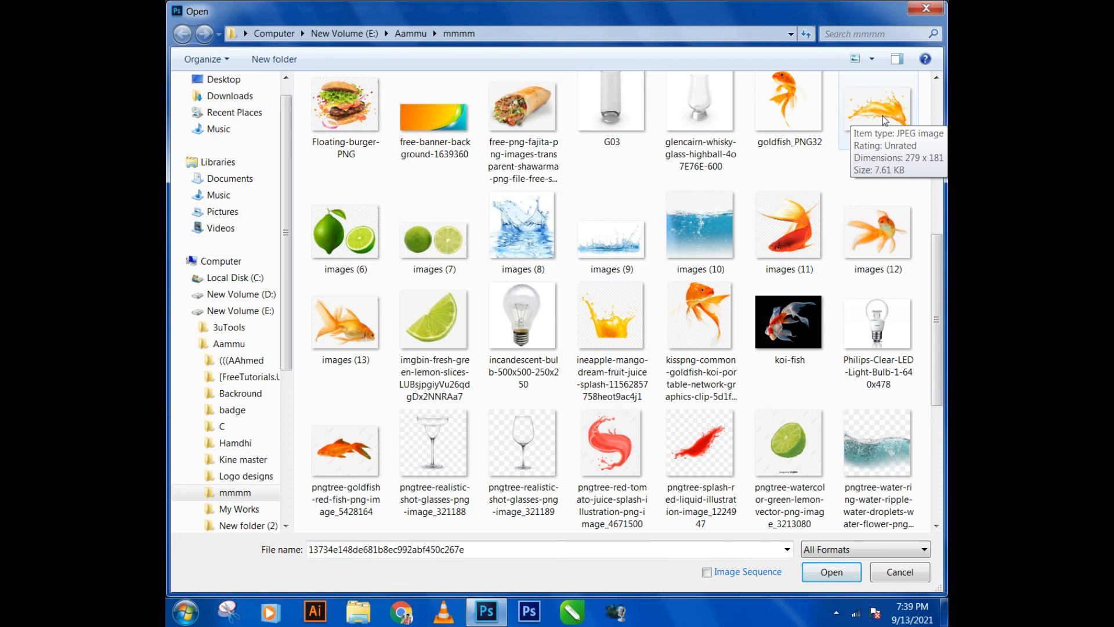
pyautogui.scroll(-3, 885, 120)
pyautogui.scroll(2, 885, 120)
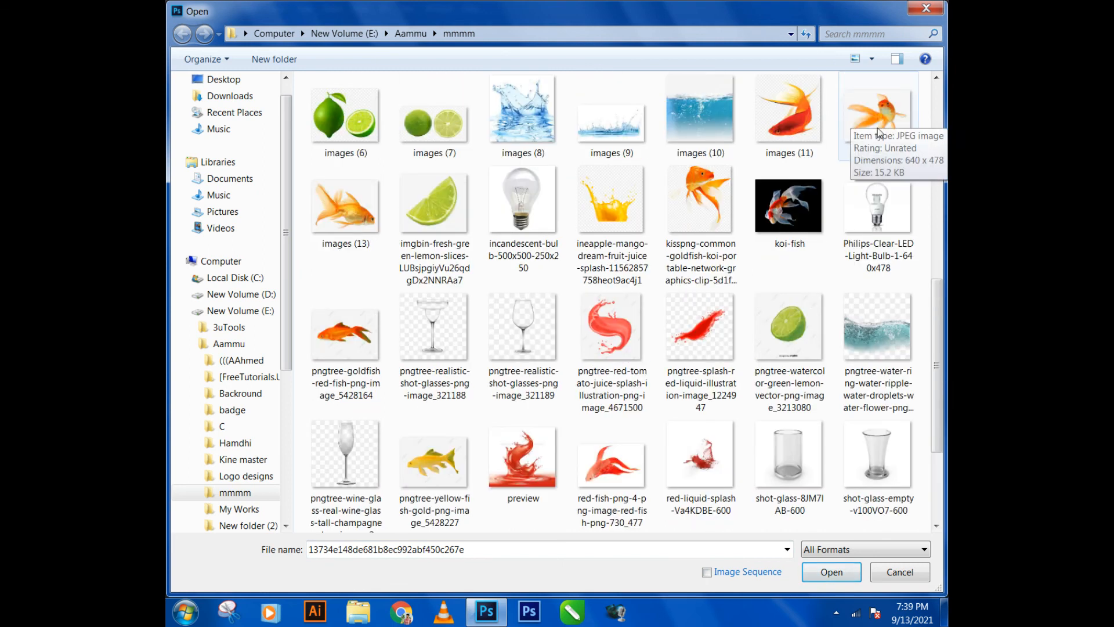
pyautogui.scroll(5, 755, 247)
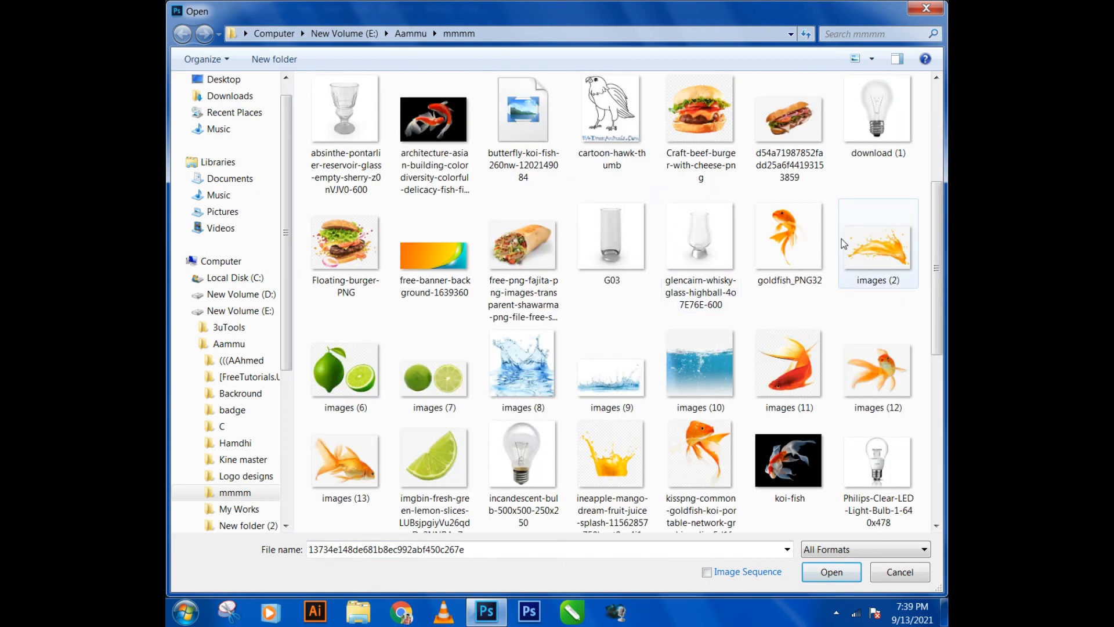
pyautogui.doubleClick(863, 241)
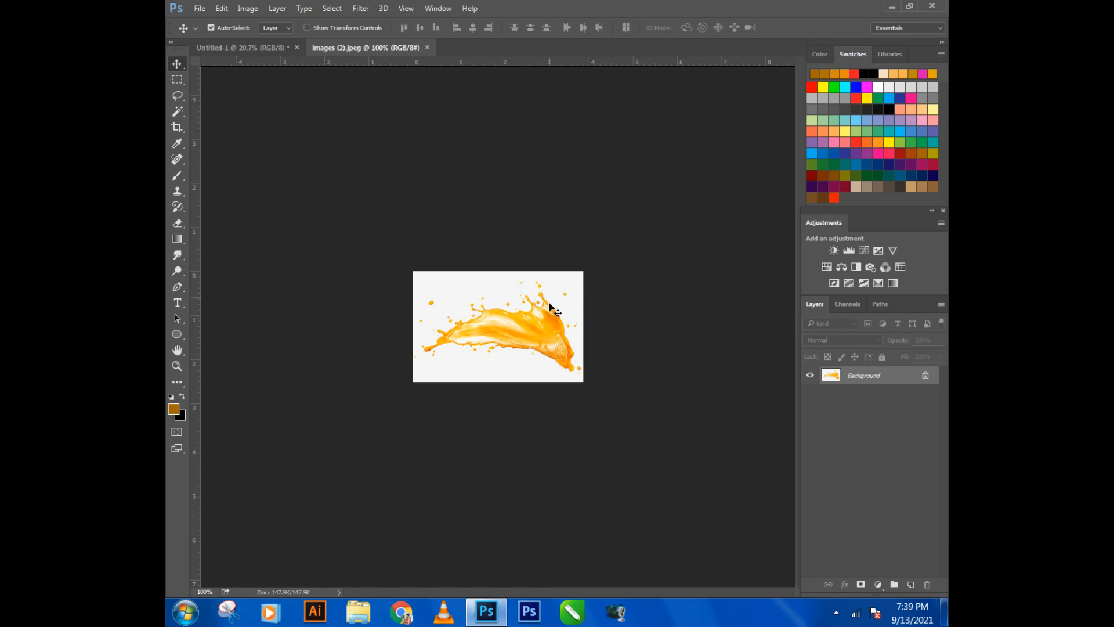
pyautogui.click(428, 47)
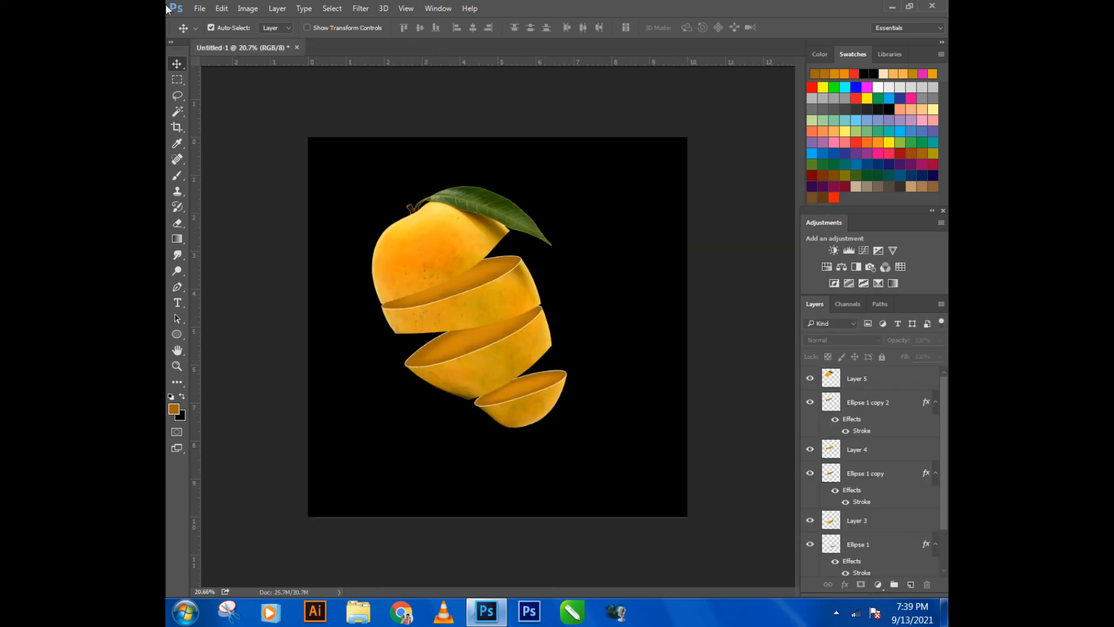
# - Open the orange juice splash image images (7).jpg from the photoshop folder inside Aammu
pyautogui.click(200, 8)
pyautogui.click(208, 38)
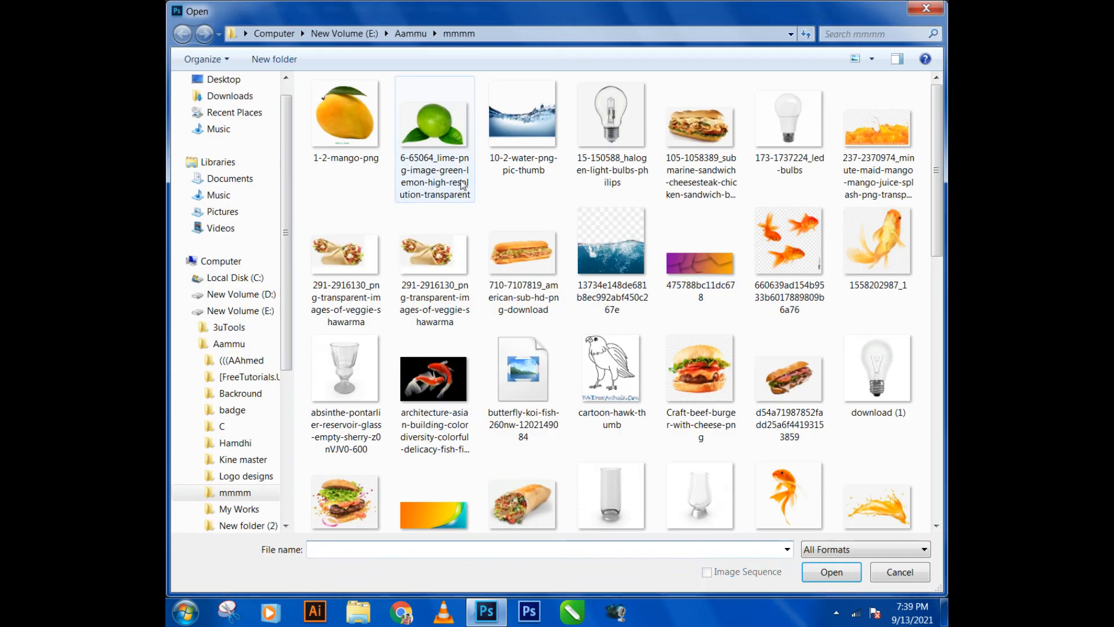
pyautogui.press('BackSpace')
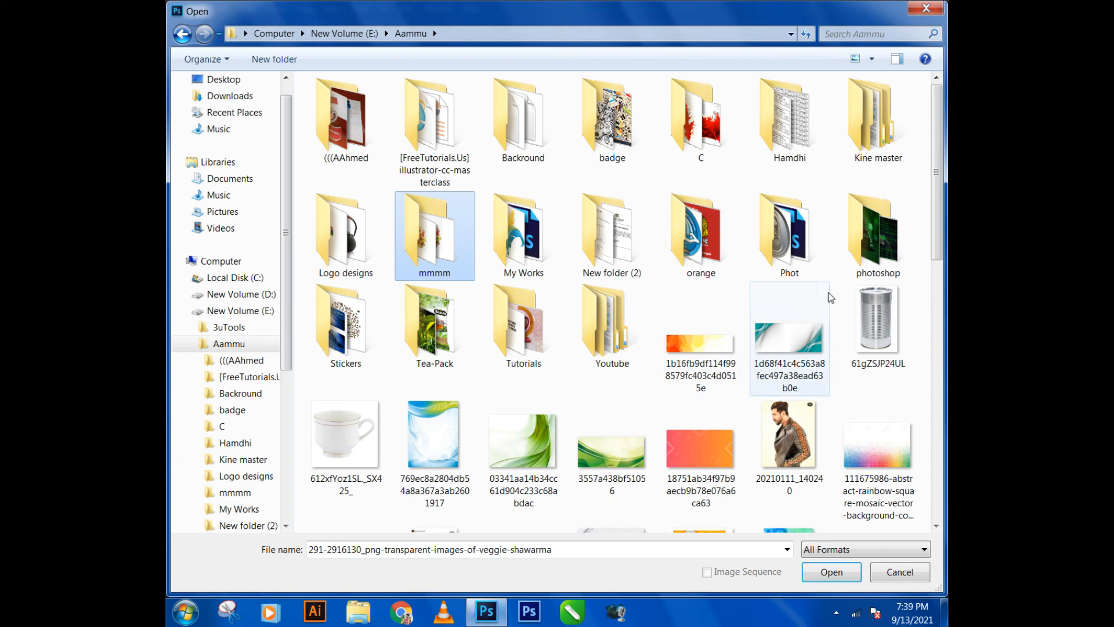
pyautogui.click(877, 277)
pyautogui.doubleClick(877, 277)
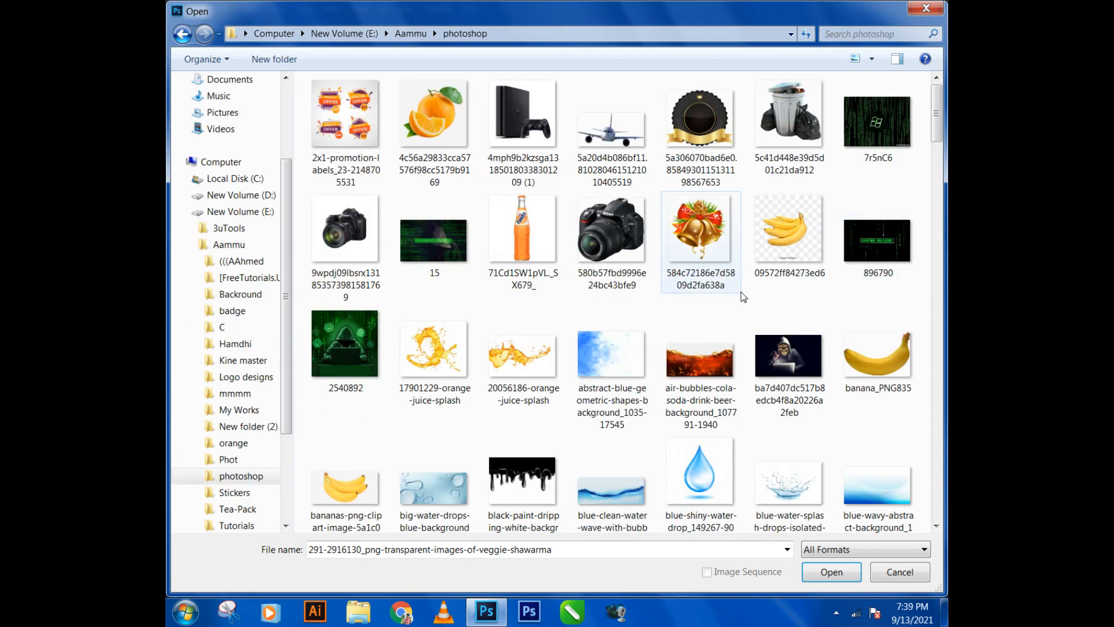
pyautogui.scroll(-5, 743, 299)
pyautogui.scroll(-4, 743, 299)
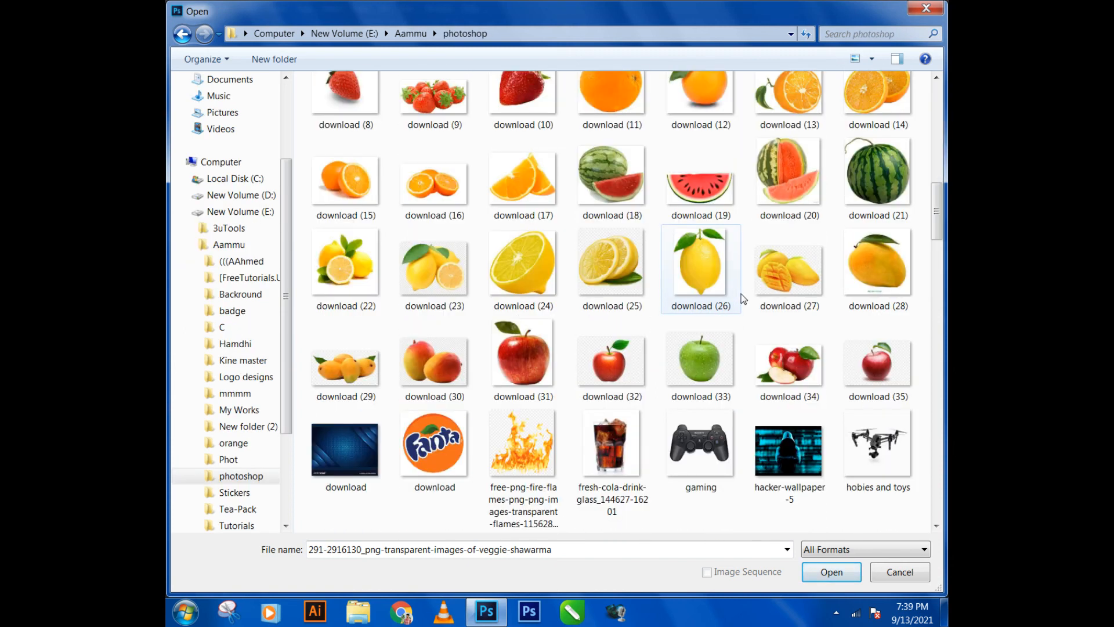
pyautogui.scroll(-7, 743, 299)
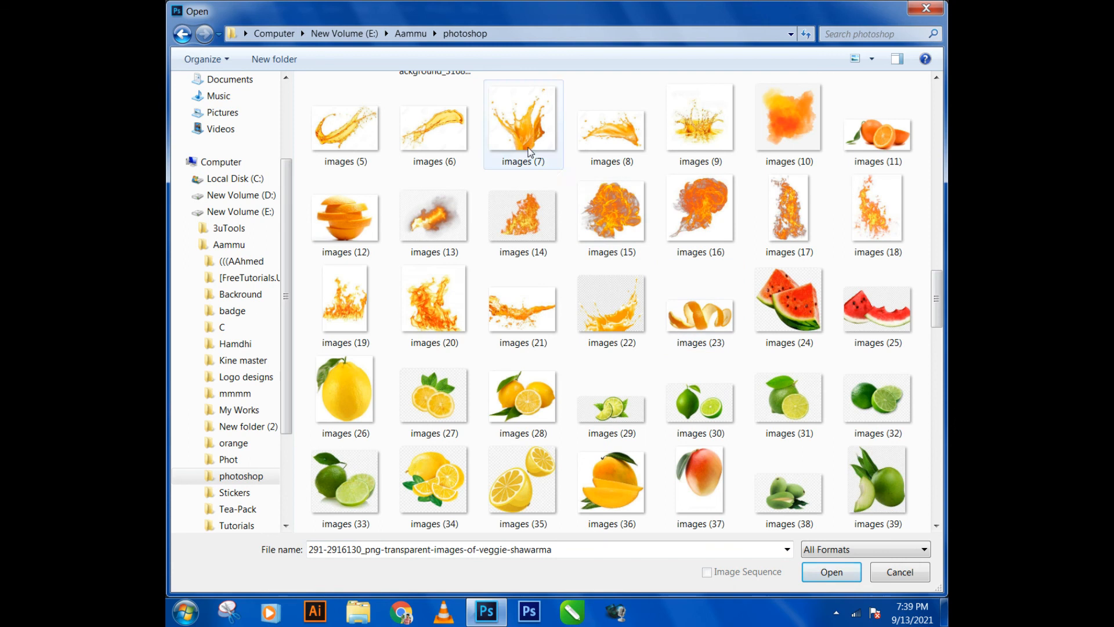
pyautogui.doubleClick(524, 146)
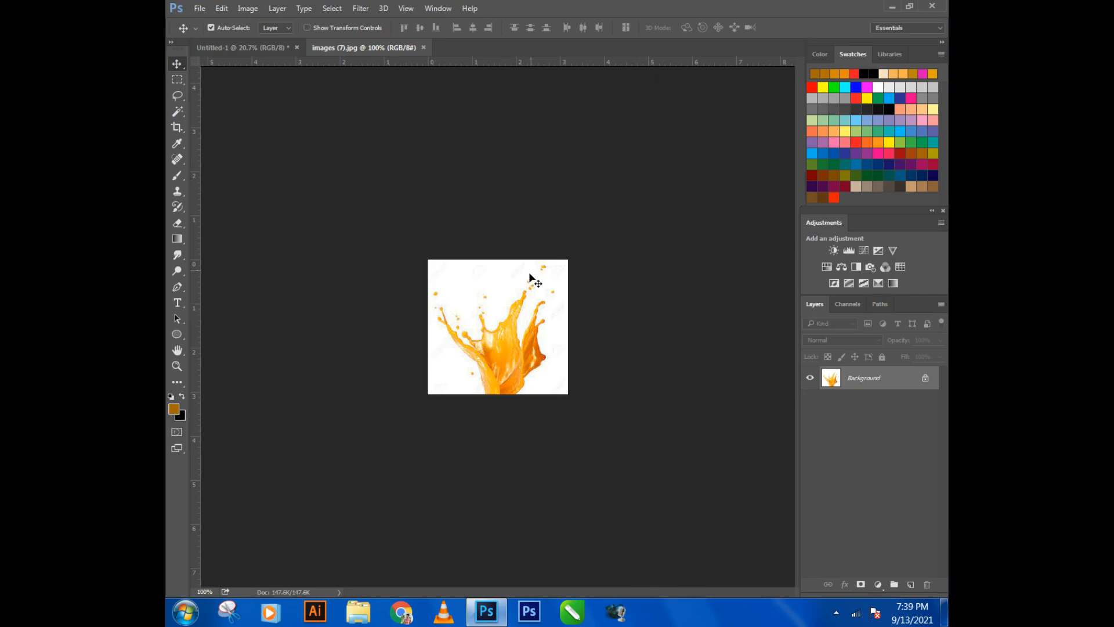
# - Copy the splash image from images (7).jpg onto the mango composition as a new layer and close the source image
pyautogui.rightClick(353, 50)
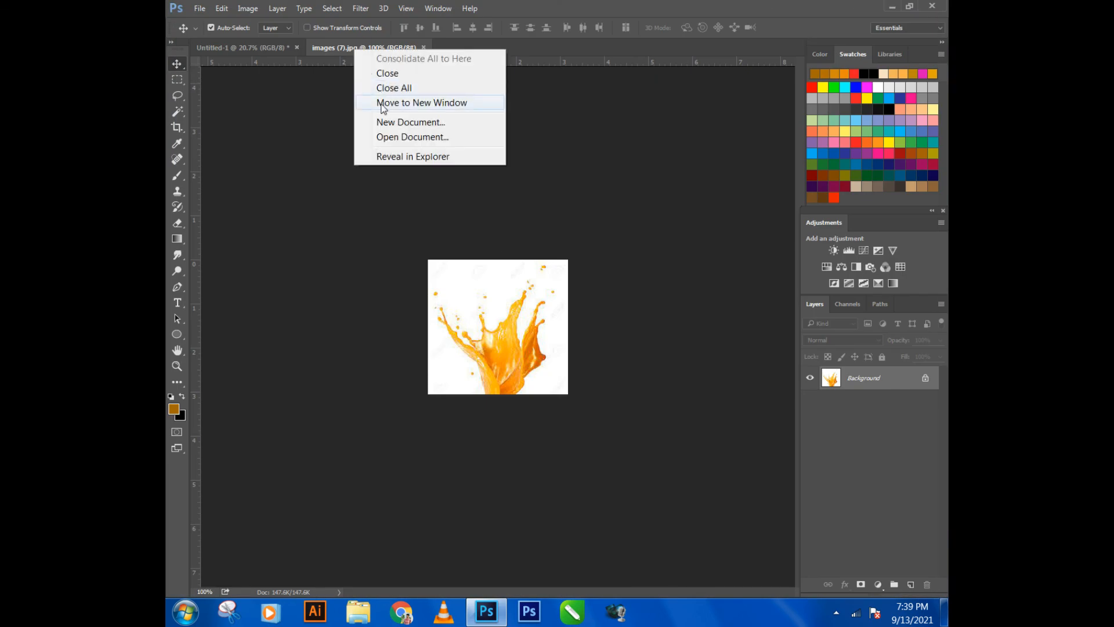
pyautogui.click(381, 103)
pyautogui.moveTo(445, 264); pyautogui.dragTo(445, 265)
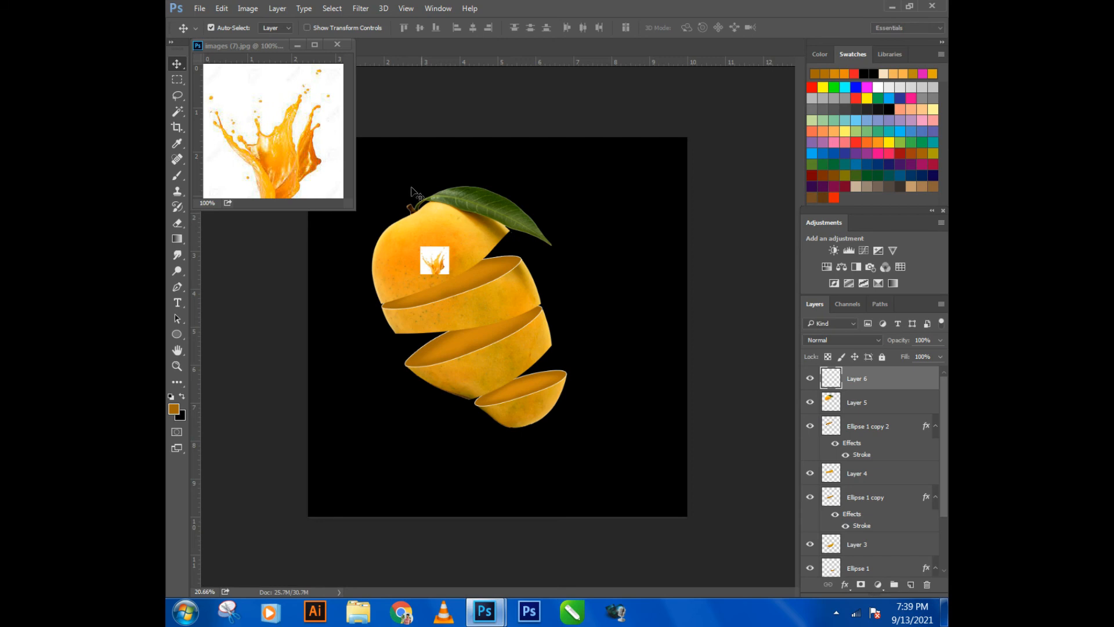
pyautogui.click(341, 48)
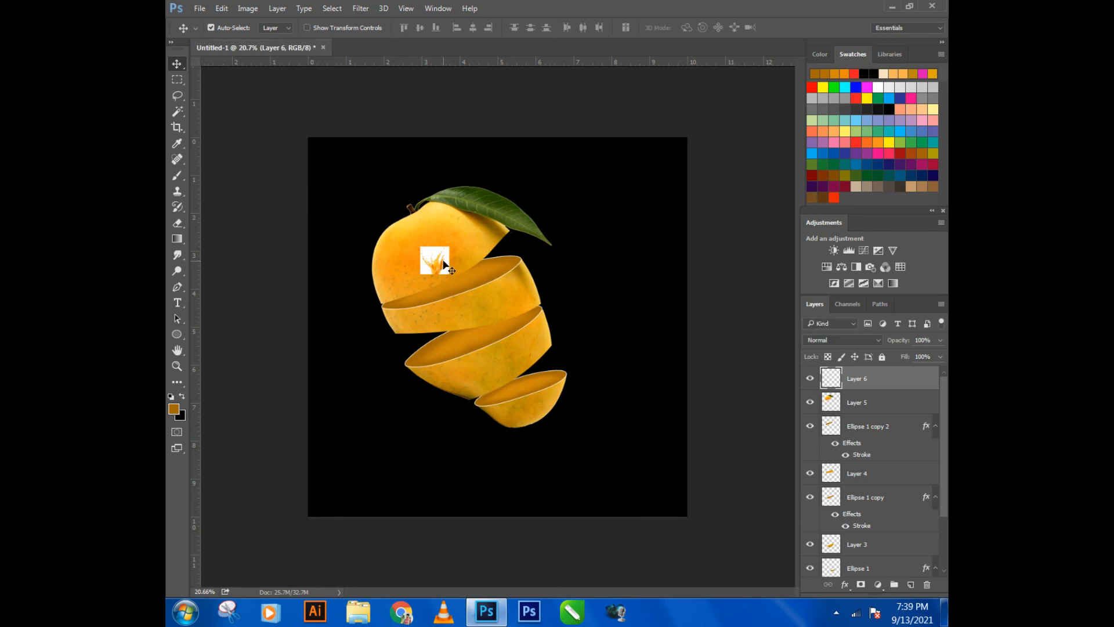
# - Enlarge the splash image on Layer 6 from its upper left corner until it spans the lower mango slices
pyautogui.hotkey('ctrl', 't')
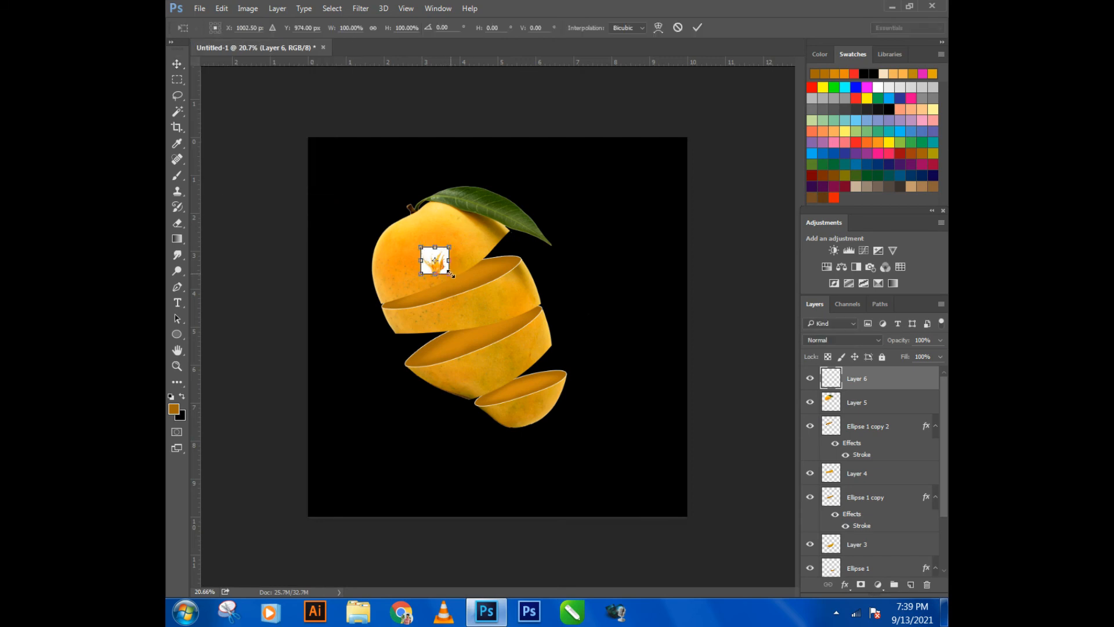
pyautogui.moveTo(450, 273); pyautogui.dragTo(618, 439)
pyautogui.press('Return')
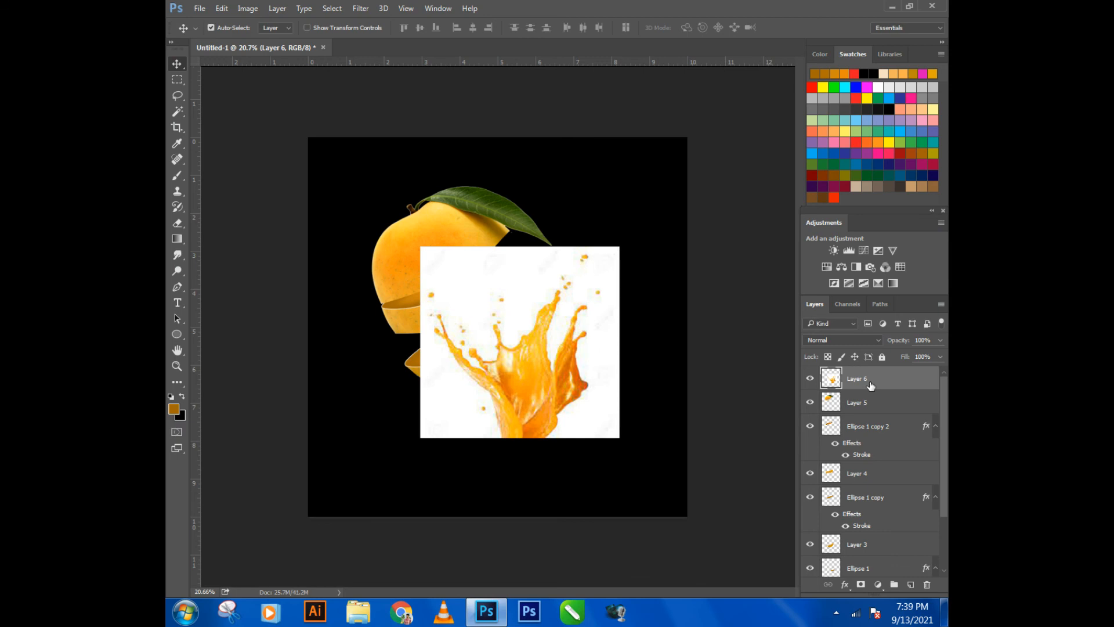
# - Remove the white background around the splash on Layer 6 with the Magic Wand and clear the selection
pyautogui.rightClick(870, 386)
pyautogui.click(880, 385)
pyautogui.click(177, 111)
pyautogui.click(447, 259)
pyautogui.press('Delete')
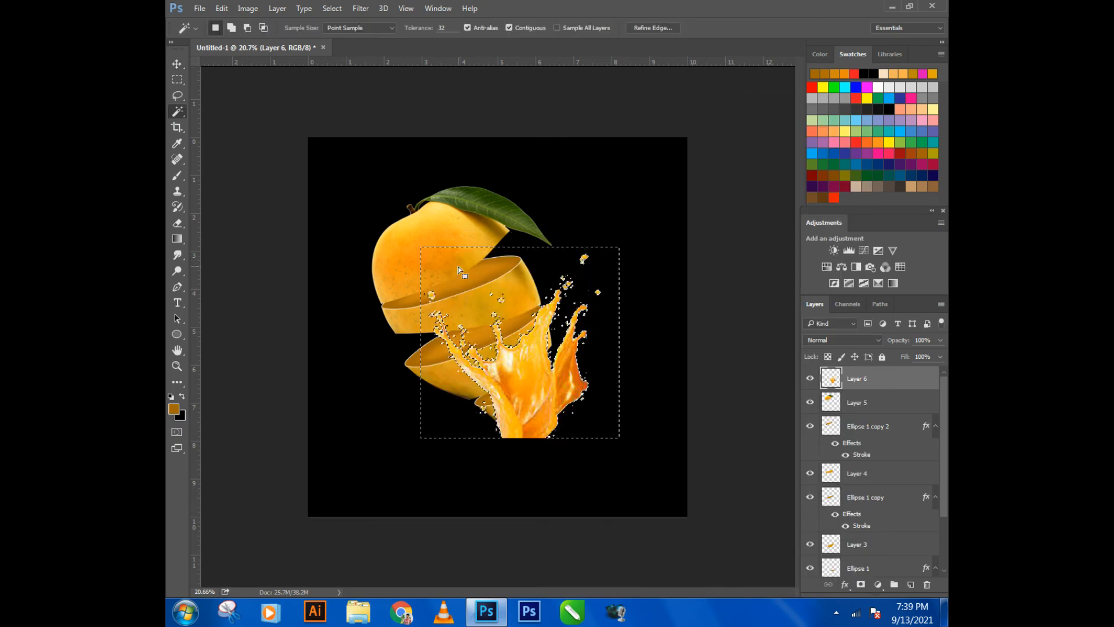
pyautogui.hotkey('ctrl', 'd')
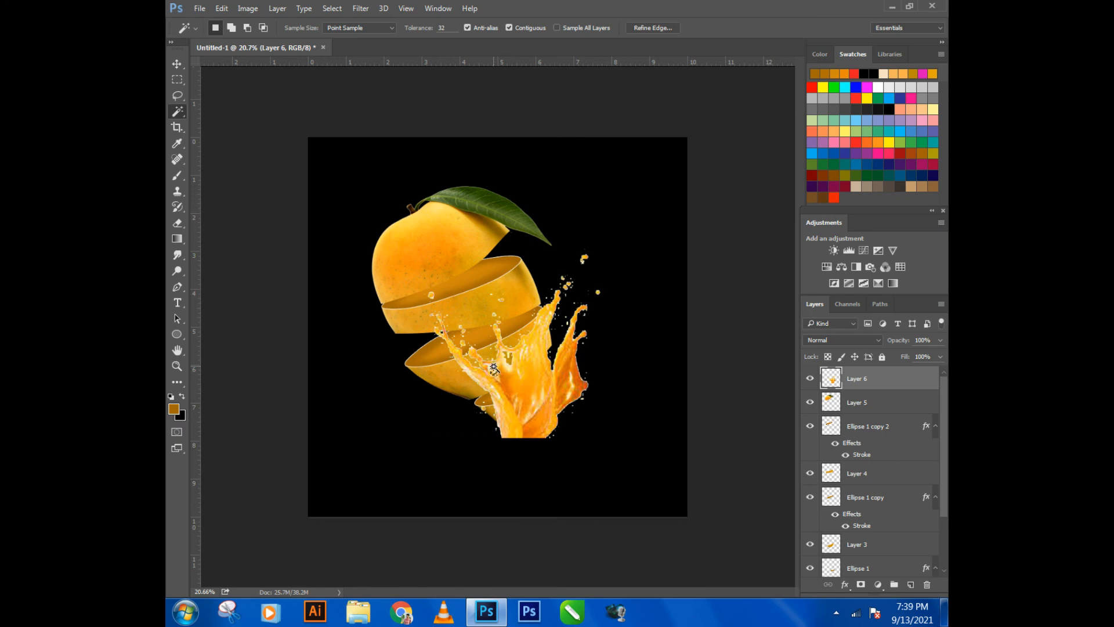
pyautogui.click(175, 81)
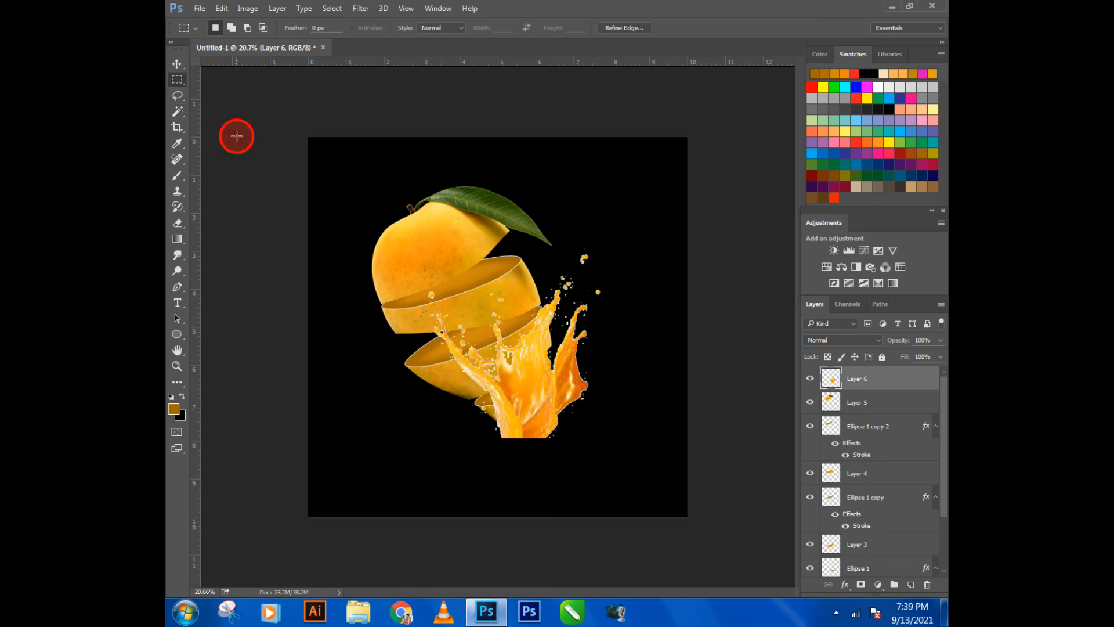
pyautogui.click(176, 61)
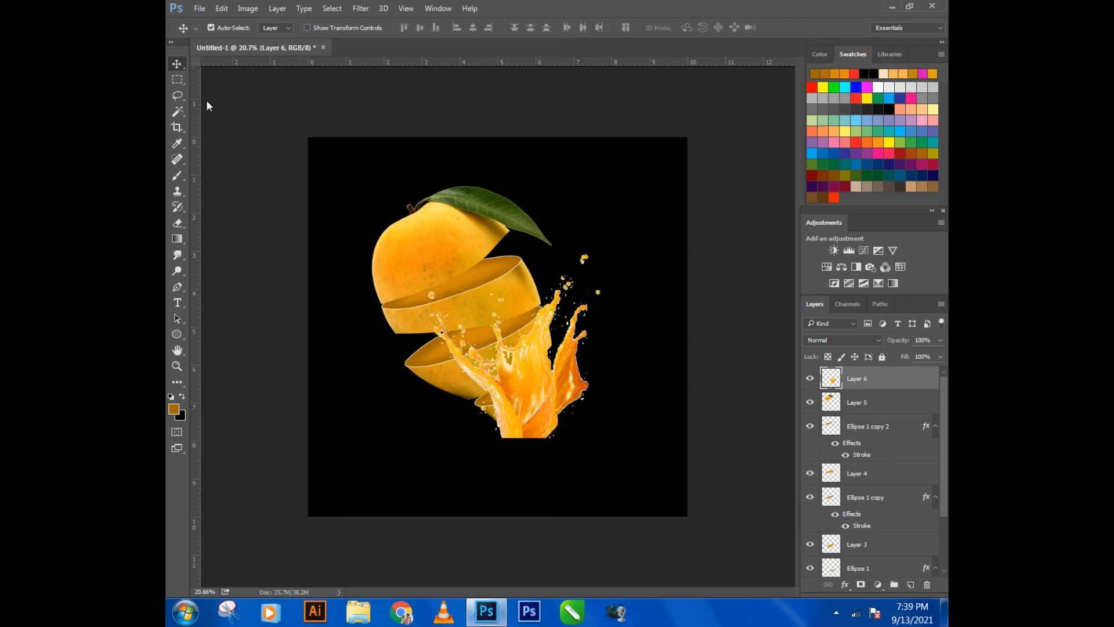
pyautogui.click(510, 349)
pyautogui.hotkey('ctrl', 't')
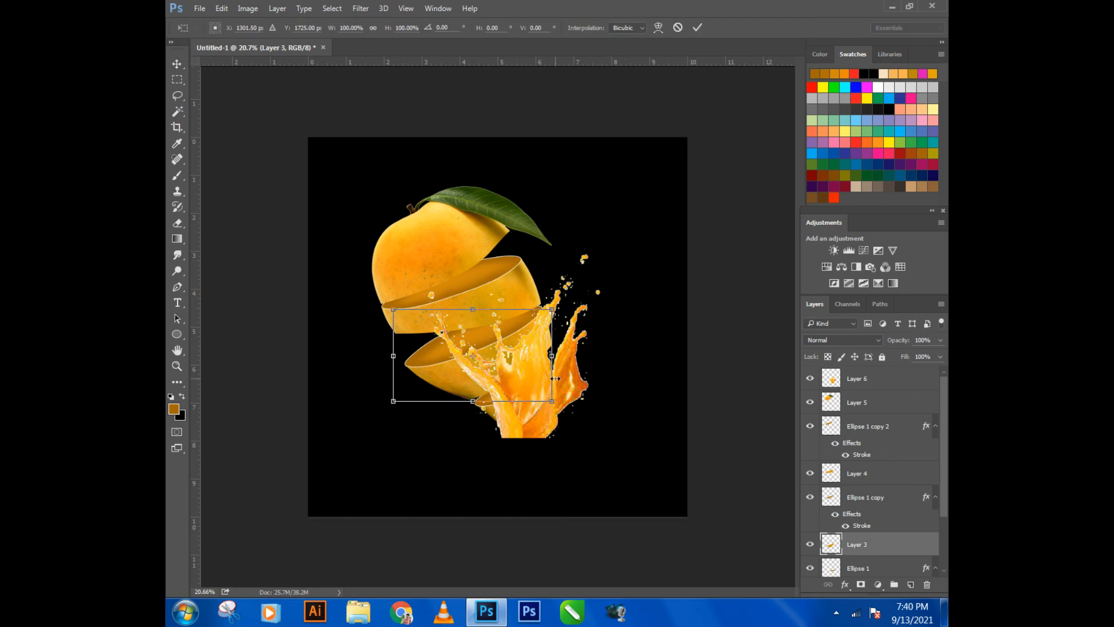
pyautogui.press('Return')
pyautogui.click(878, 399)
pyautogui.click(883, 386)
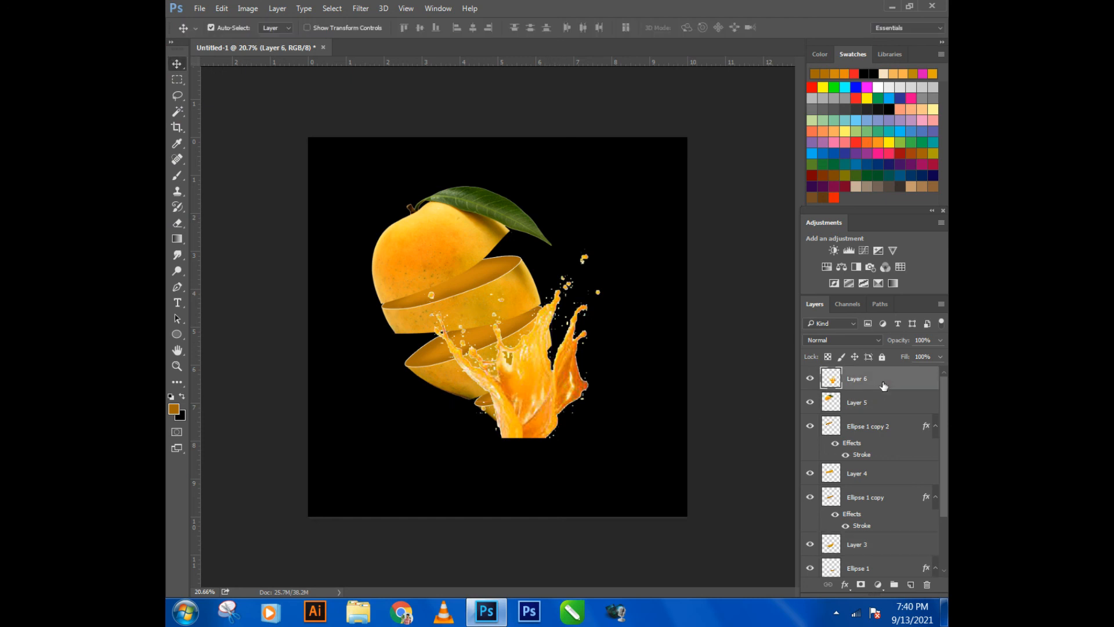
# - Flip the Layer 6 splash vertically, rotate it to 48.44° and move it over the right side of the upper mango pieces
pyautogui.hotkey('ctrl', 't')
pyautogui.moveTo(619, 400); pyautogui.dragTo(481, 183)
pyautogui.moveTo(534, 312); pyautogui.dragTo(492, 325)
pyautogui.rightClick(472, 303)
pyautogui.click(529, 513)
pyautogui.moveTo(644, 379); pyautogui.dragTo(677, 229)
pyautogui.moveTo(448, 325); pyautogui.dragTo(515, 274)
pyautogui.moveTo(599, 415); pyautogui.dragTo(673, 360)
pyautogui.moveTo(525, 303); pyautogui.dragTo(534, 259)
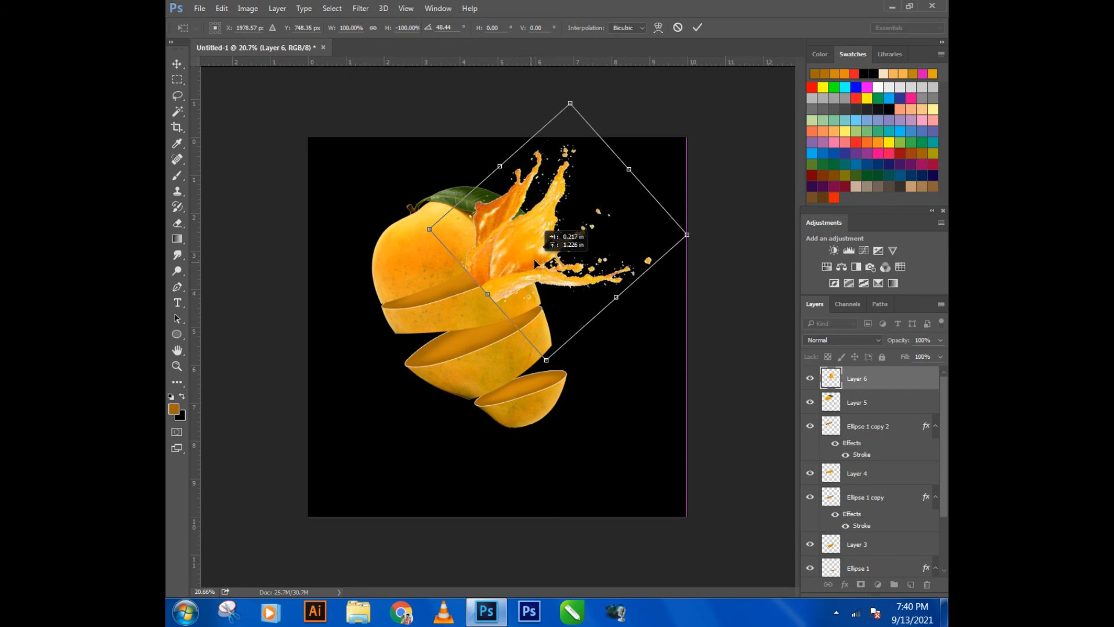
# - Rotate the splash to 85.06° and shift it so it bursts rightward from the gap between the top two mango pieces
pyautogui.moveTo(618, 400); pyautogui.dragTo(557, 433)
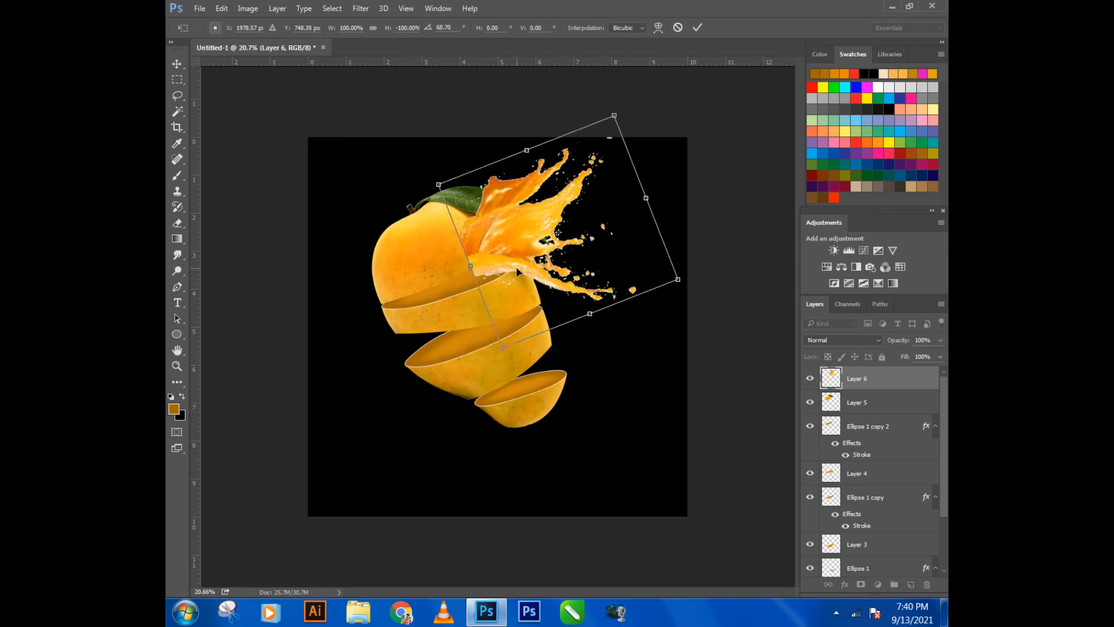
pyautogui.moveTo(526, 247)
pyautogui.mouseDown()
pyautogui.moveTo(536, 265)
pyautogui.moveTo(538, 251)
pyautogui.mouseUp()
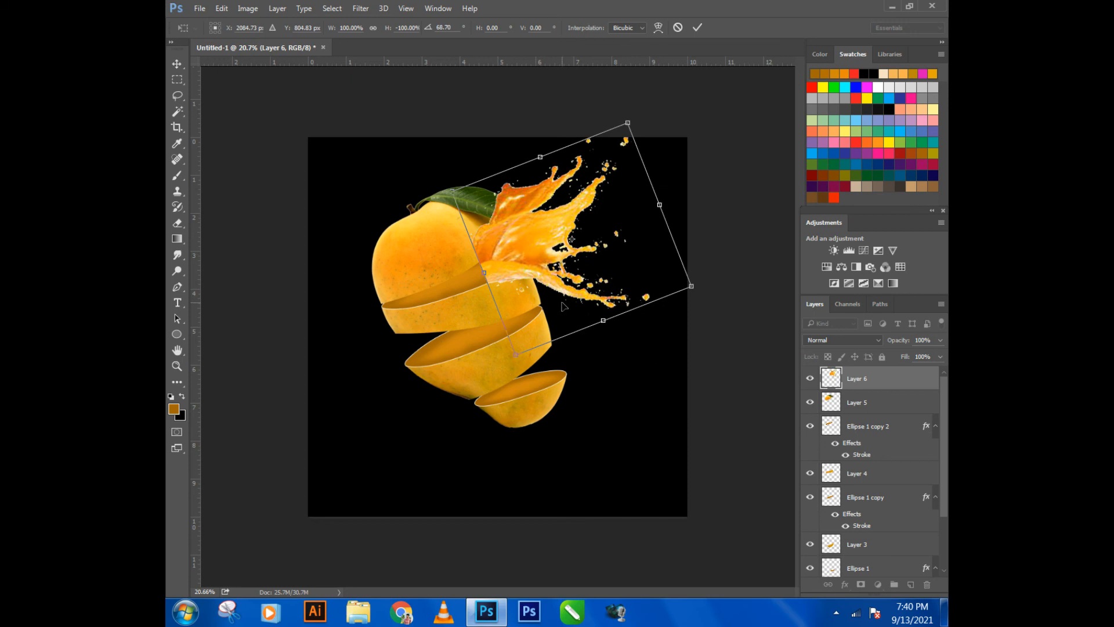
pyautogui.moveTo(661, 373); pyautogui.dragTo(628, 411)
pyautogui.moveTo(539, 216); pyautogui.dragTo(541, 241)
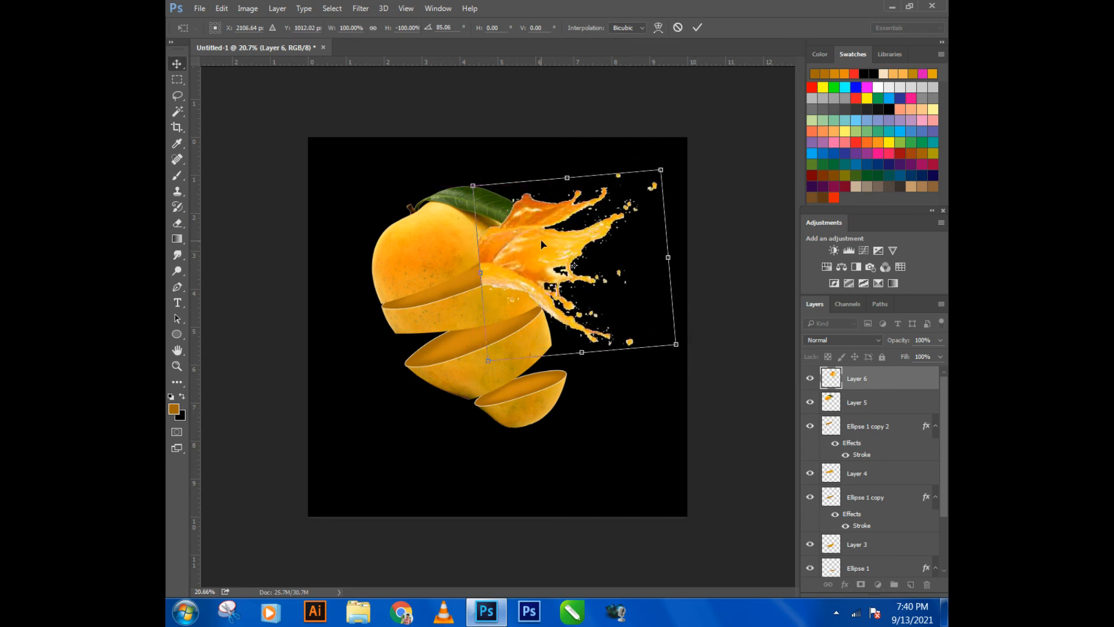
pyautogui.press('Return')
pyautogui.scroll(2, 505, 247)
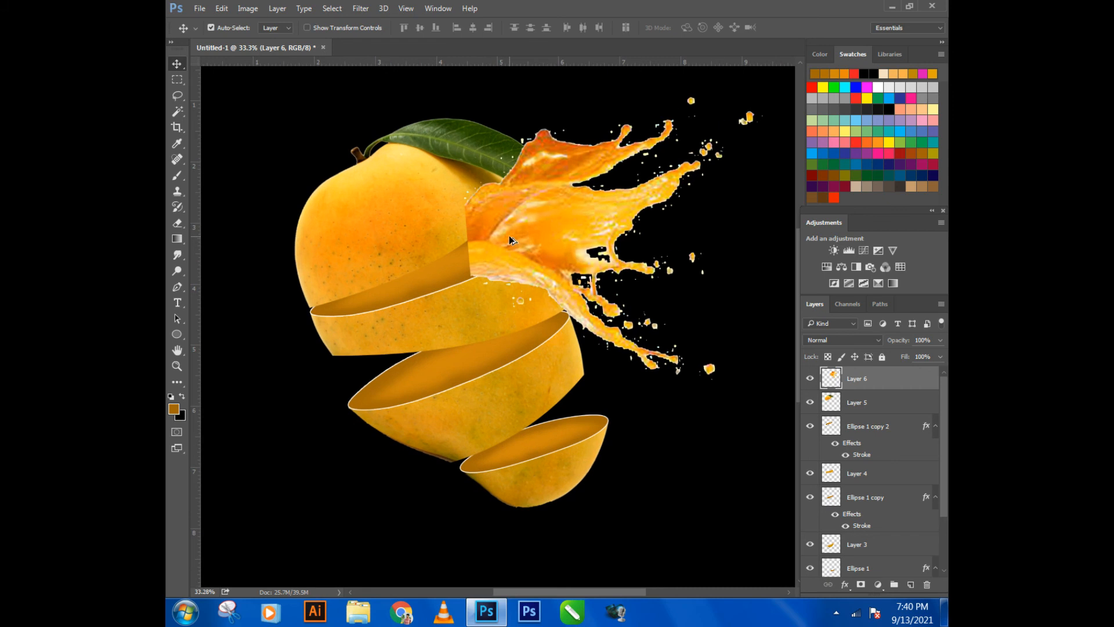
# - Enlarge the Eraser brush to 200 px and nudge the Layer 6 splash slightly left and down
pyautogui.press('e')
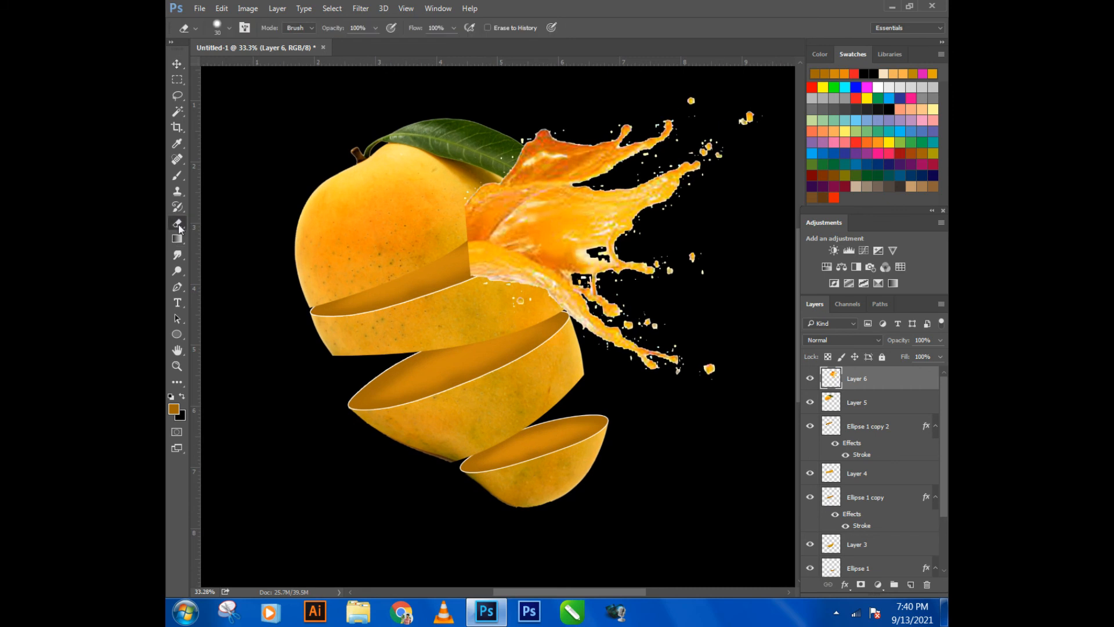
pyautogui.press(']')
pyautogui.press(']')
pyautogui.click(177, 64)
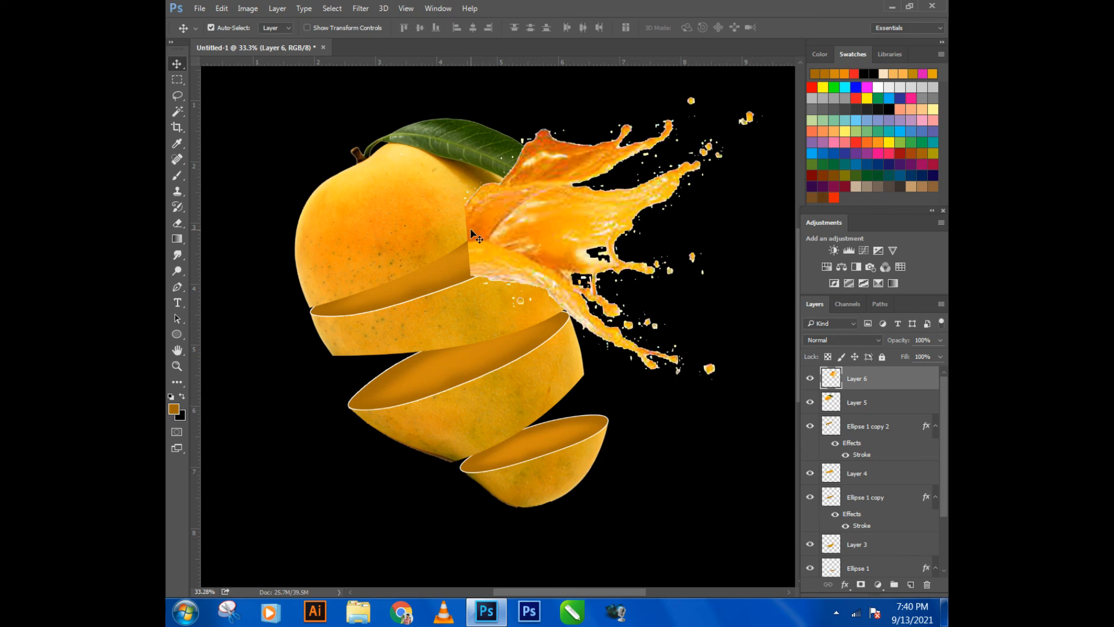
pyautogui.press('Left')
pyautogui.press('Left')
pyautogui.press('Down')
pyautogui.press('Down')
pyautogui.press('Down')
pyautogui.press('Down')
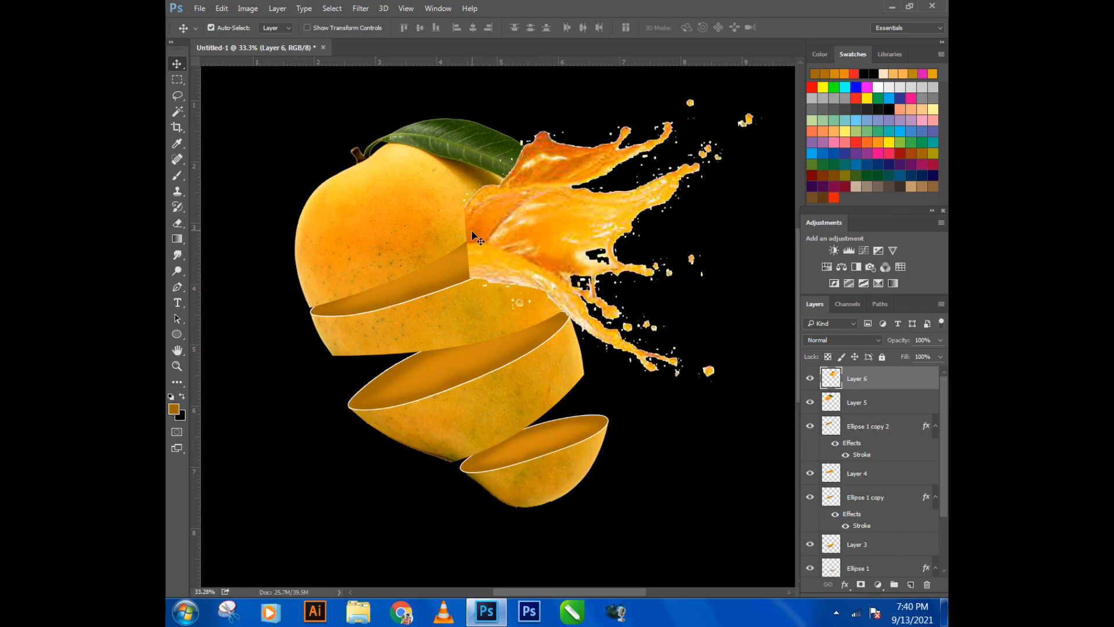
# - Erase the part of the Layer 6 splash that covers the right side of the top mango piece
pyautogui.click(177, 223)
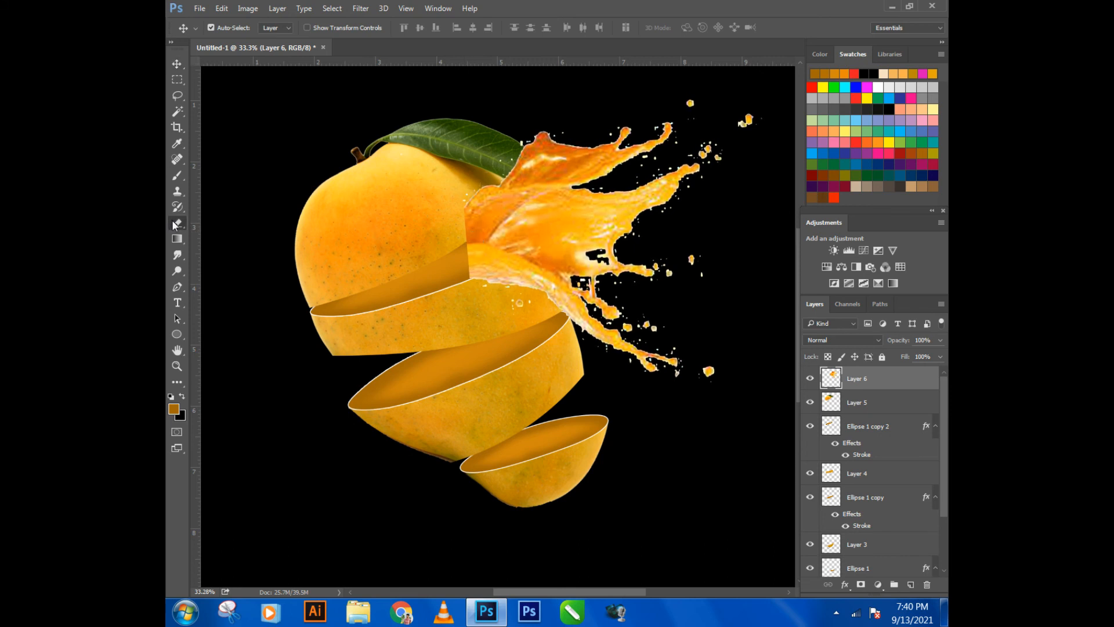
pyautogui.moveTo(440, 214)
pyautogui.mouseDown()
pyautogui.moveTo(499, 162)
pyautogui.moveTo(576, 121)
pyautogui.moveTo(475, 192)
pyautogui.moveTo(530, 205)
pyautogui.moveTo(453, 205)
pyautogui.moveTo(511, 162)
pyautogui.mouseUp()
pyautogui.hotkey('ctrl', 'z')
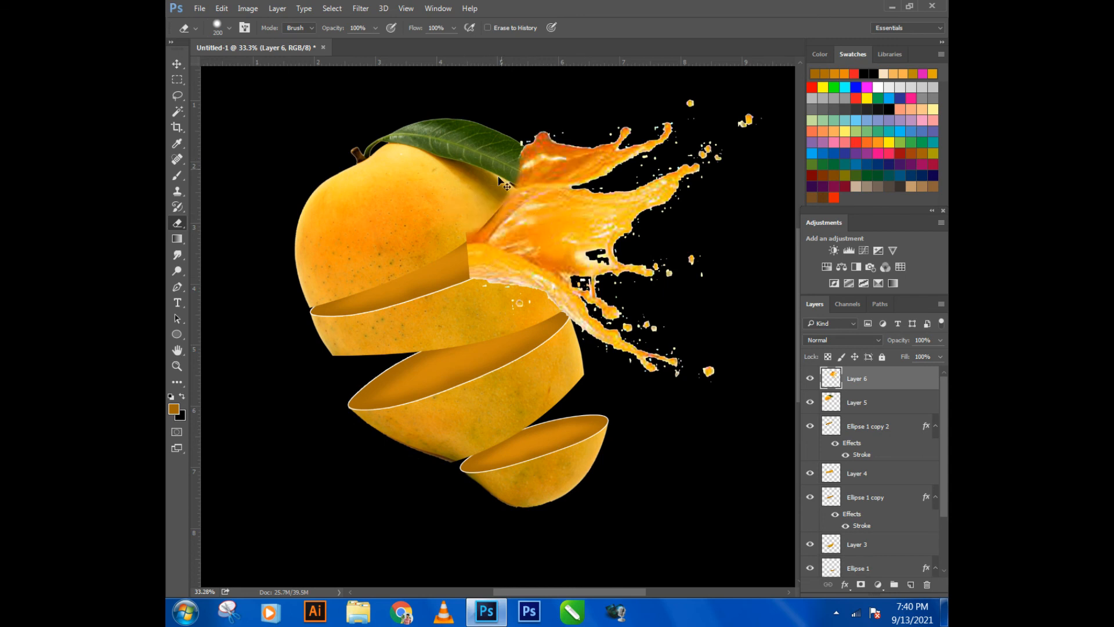
pyautogui.hotkey('ctrl', 'z')
pyautogui.moveTo(439, 215)
pyautogui.mouseDown()
pyautogui.moveTo(464, 207)
pyautogui.moveTo(483, 159)
pyautogui.mouseUp()
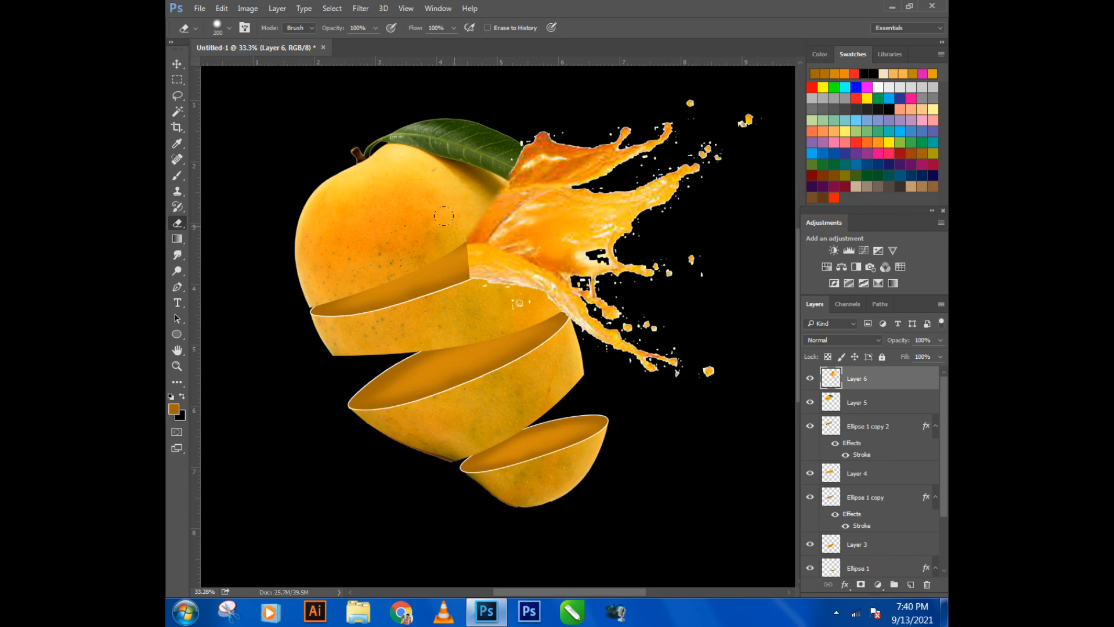
# - Erase the splash's uppermost arm and its droplets on Layer 6 so the leaf tip is uncovered
pyautogui.moveTo(479, 151)
pyautogui.mouseDown()
pyautogui.moveTo(574, 162)
pyautogui.moveTo(551, 179)
pyautogui.moveTo(535, 164)
pyautogui.moveTo(592, 174)
pyautogui.moveTo(532, 167)
pyautogui.mouseUp()
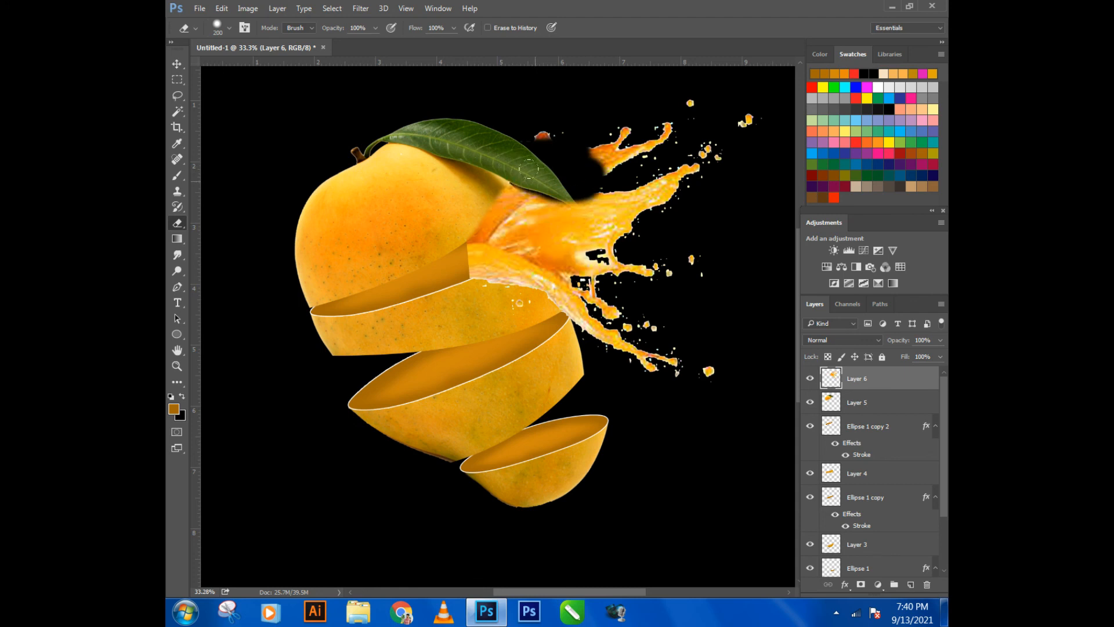
pyautogui.click(582, 189)
pyautogui.click(583, 189)
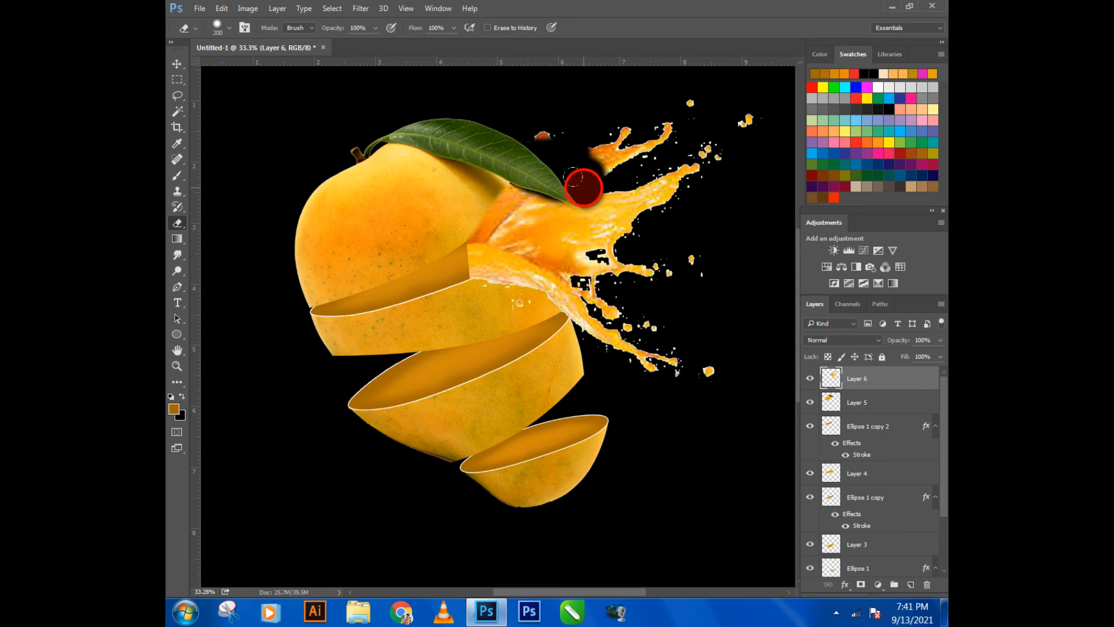
pyautogui.moveTo(589, 191)
pyautogui.mouseDown()
pyautogui.moveTo(568, 182)
pyautogui.moveTo(605, 136)
pyautogui.mouseUp()
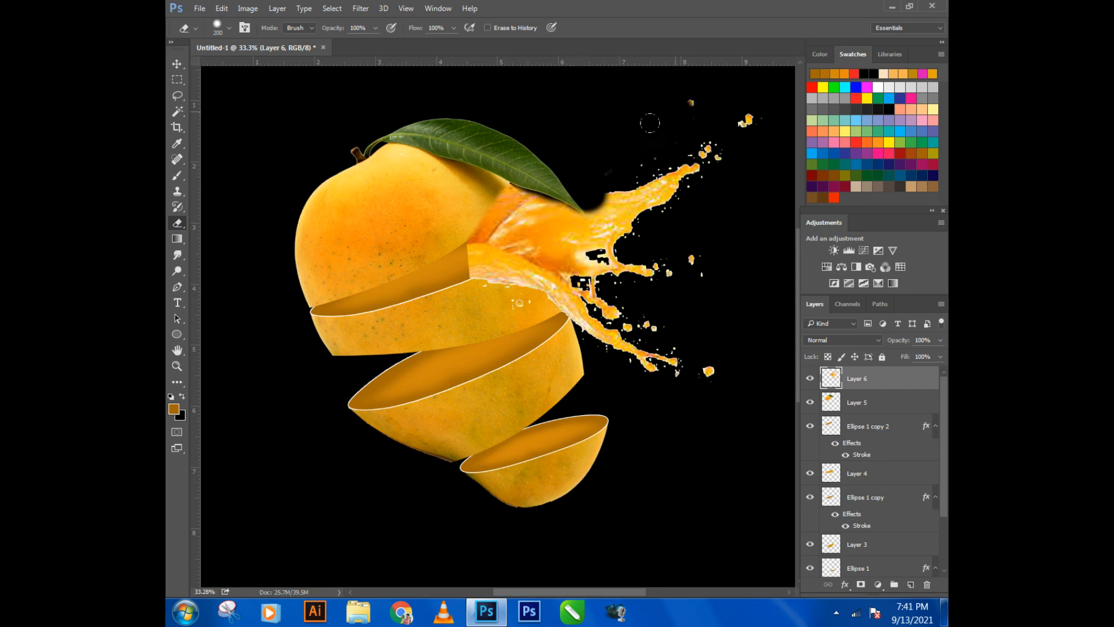
pyautogui.moveTo(657, 128); pyautogui.dragTo(701, 83)
# - Erase the Layer 6 splash from the skin of the second mango slice, following the white cut outline up to its upper right end
pyautogui.scroll(-4, 556, 259)
pyautogui.scroll(8, 517, 290)
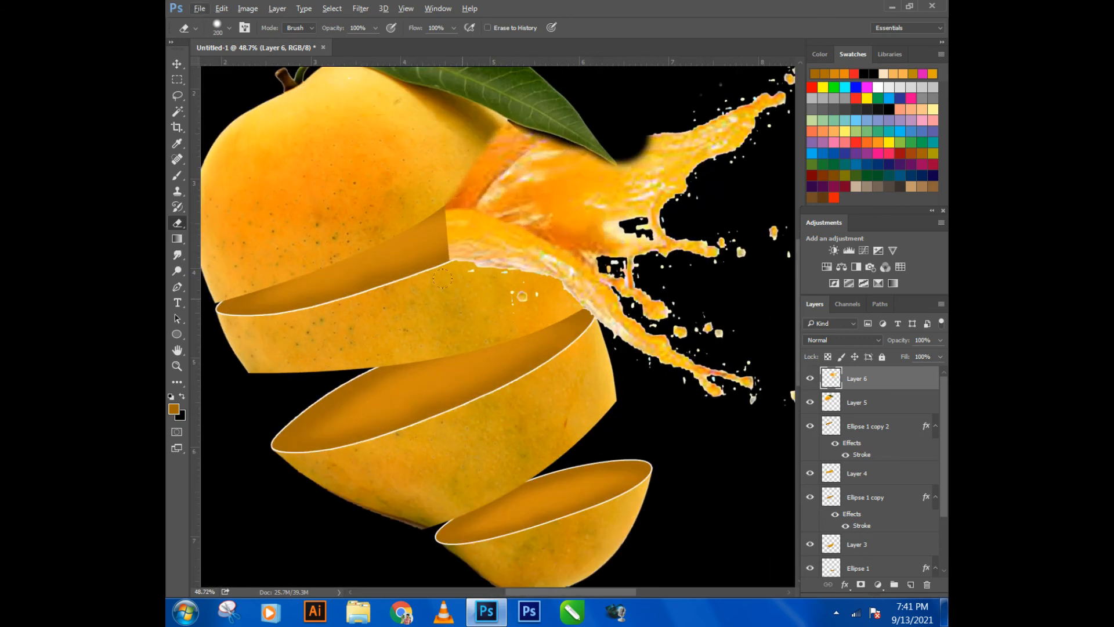
pyautogui.moveTo(443, 265)
pyautogui.mouseDown()
pyautogui.moveTo(540, 243)
pyautogui.moveTo(497, 247)
pyautogui.mouseUp()
pyautogui.click(500, 271)
pyautogui.click(515, 258)
pyautogui.click(540, 250)
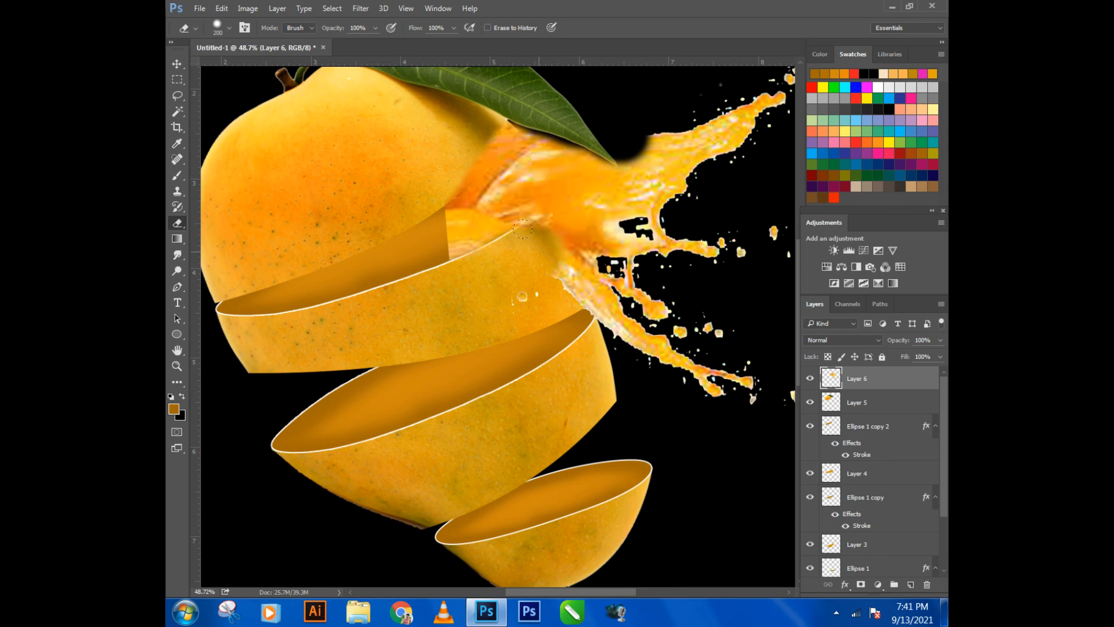
pyautogui.click(539, 250)
pyautogui.click(538, 248)
pyautogui.click(549, 237)
pyautogui.click(555, 230)
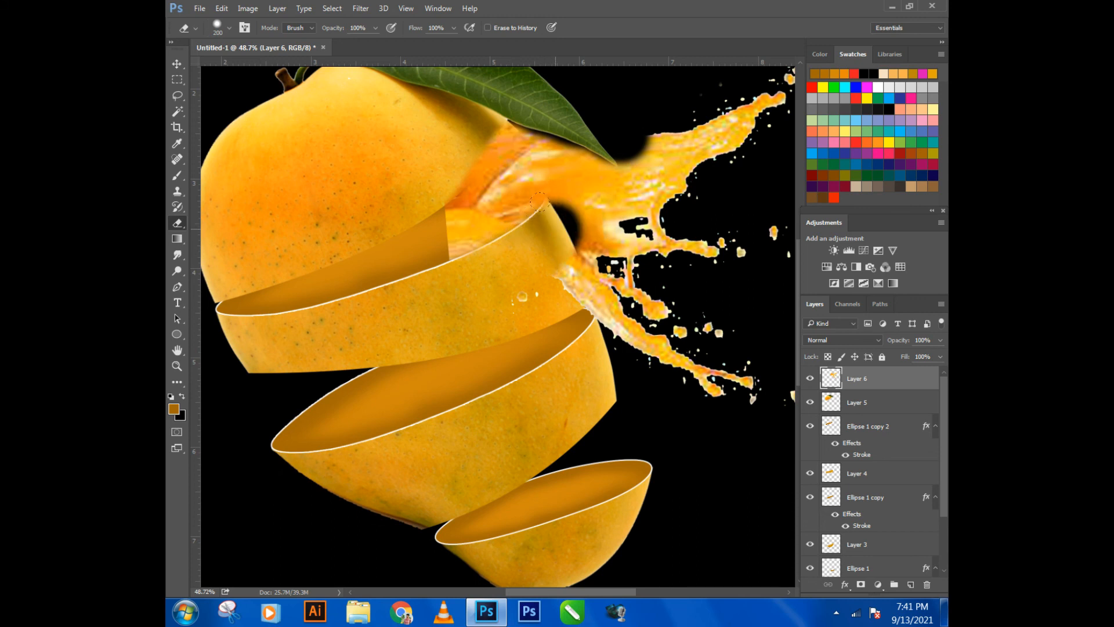
pyautogui.click(563, 223)
pyautogui.moveTo(563, 224)
pyautogui.mouseDown()
pyautogui.moveTo(654, 244)
pyautogui.moveTo(673, 261)
pyautogui.mouseUp()
pyautogui.hotkey('ctrl', 'z')
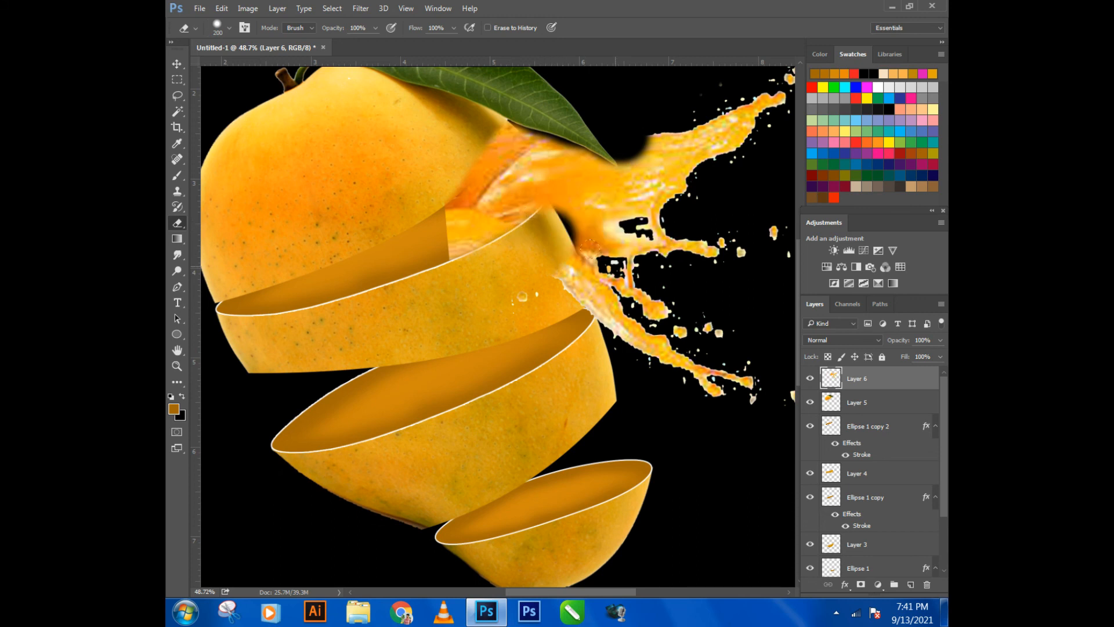
# - Erase the splash's lowest arm and its droplets beside the second mango slice on Layer 6
pyautogui.click(564, 284)
pyautogui.moveTo(564, 284); pyautogui.dragTo(702, 397)
pyautogui.moveTo(528, 276)
pyautogui.mouseDown()
pyautogui.moveTo(557, 257)
pyautogui.moveTo(654, 293)
pyautogui.moveTo(742, 365)
pyautogui.moveTo(605, 292)
pyautogui.mouseUp()
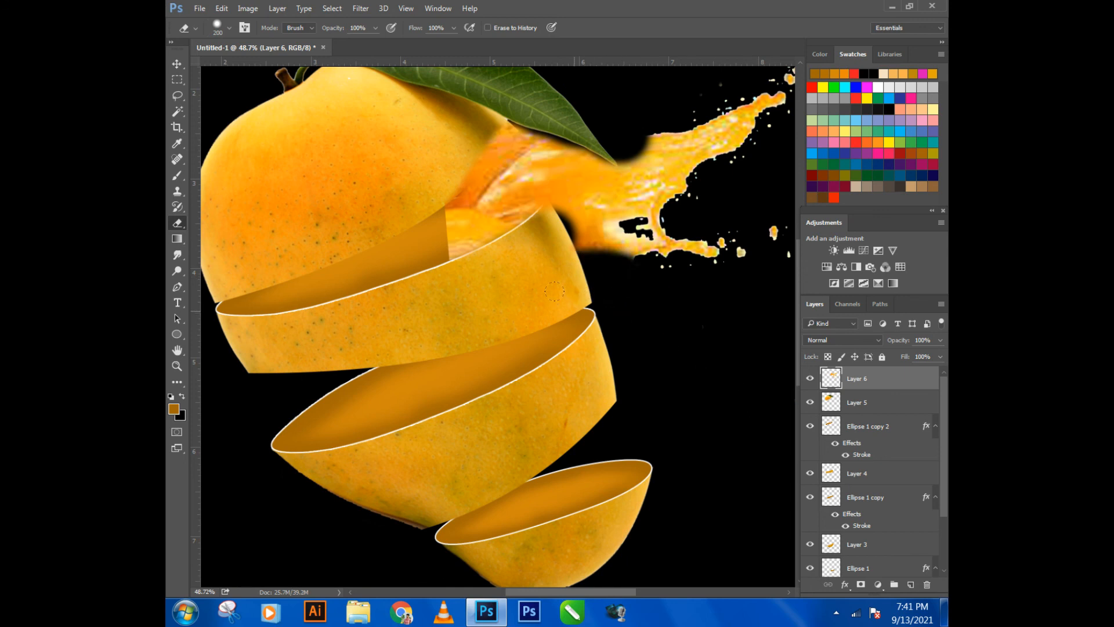
# - Duplicate the Layer 6 splash and place the copy slightly below the original
pyautogui.scroll(-4, 650, 263)
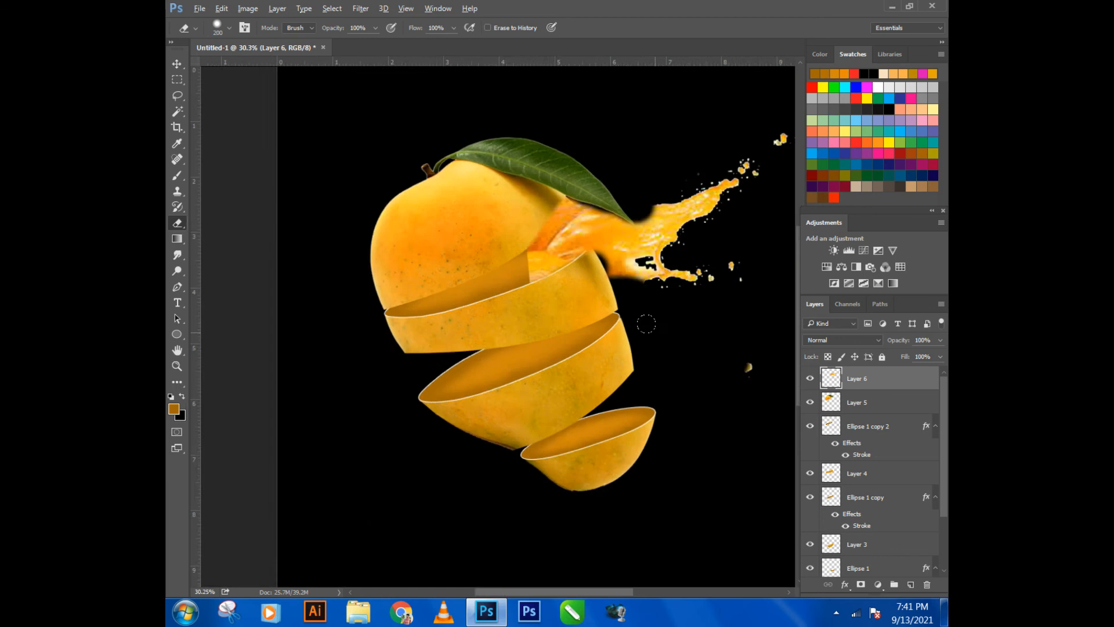
pyautogui.click(177, 64)
pyautogui.moveTo(511, 248); pyautogui.dragTo(517, 284)
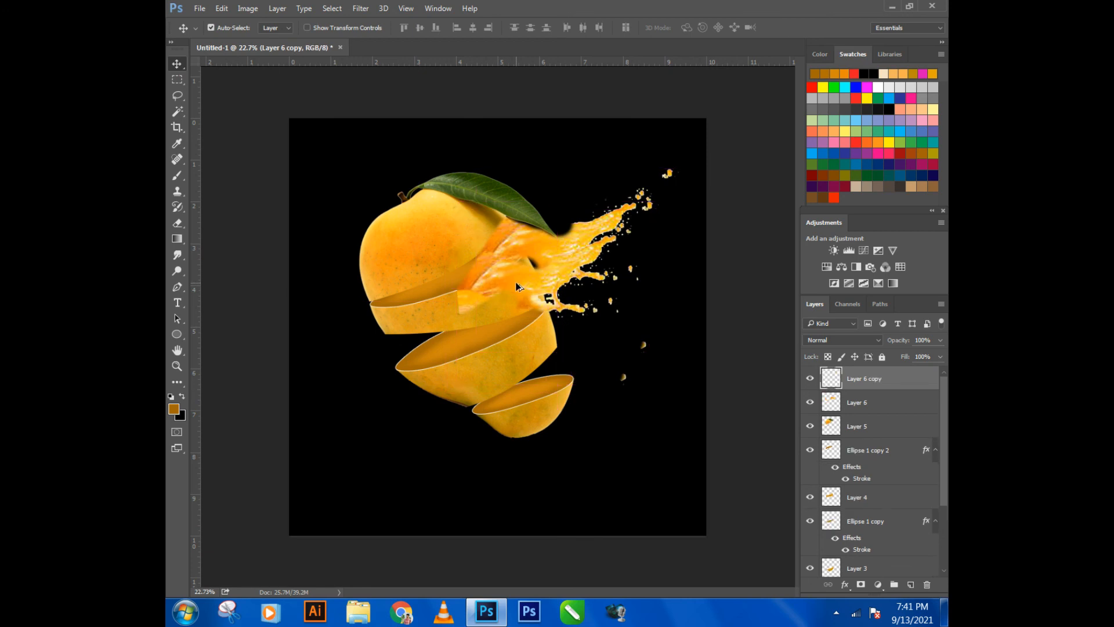
pyautogui.rightClick(517, 284)
pyautogui.click(545, 265)
# - Flip the splash copy vertically and move it up and left to X 1732.50 px, Y 960 px, overlapping the original splash
pyautogui.hotkey('ctrl', 't')
pyautogui.rightClick(510, 282)
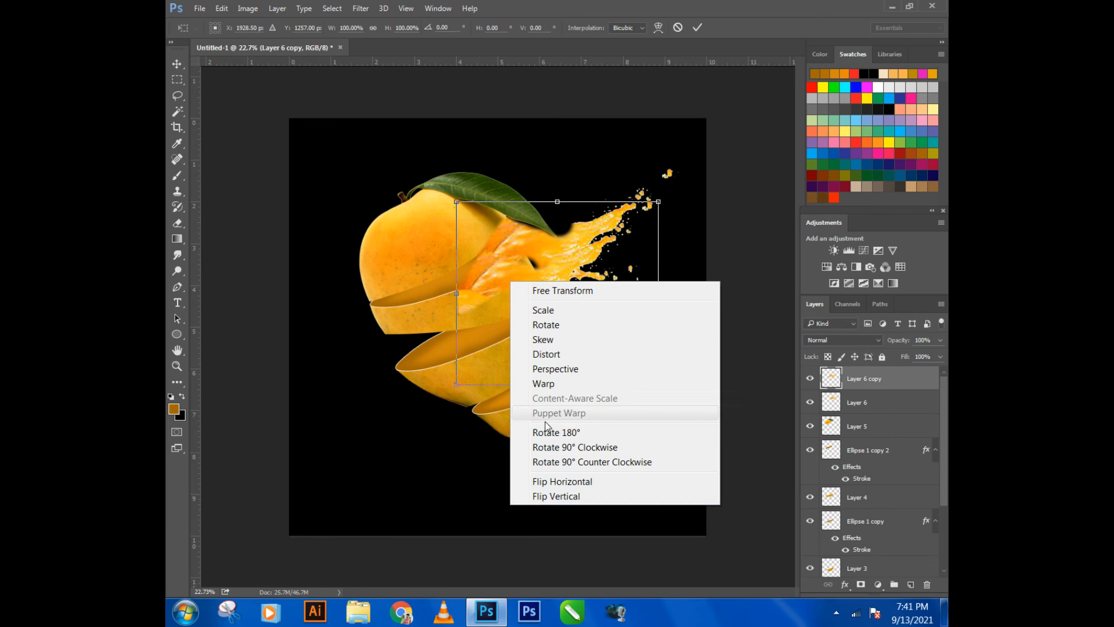
pyautogui.click(558, 496)
pyautogui.moveTo(517, 308); pyautogui.dragTo(487, 277)
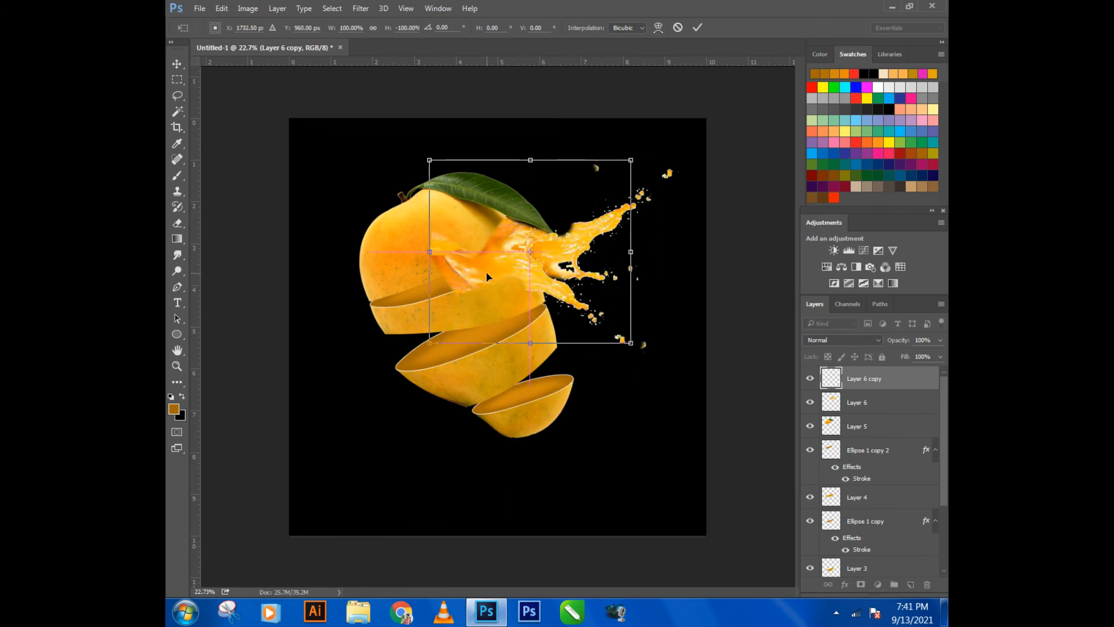
pyautogui.press('Return')
# - Erase the parts of the Layer 6 copy splash that cover the top mango piece and the skin of the second slice
pyautogui.scroll(2, 477, 282)
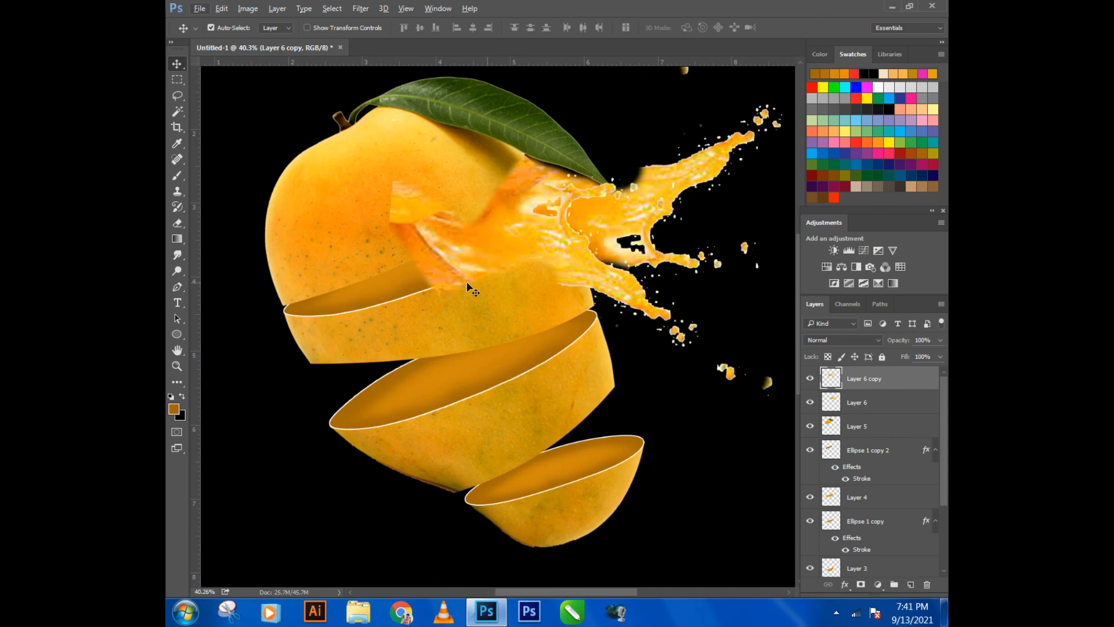
pyautogui.press('e')
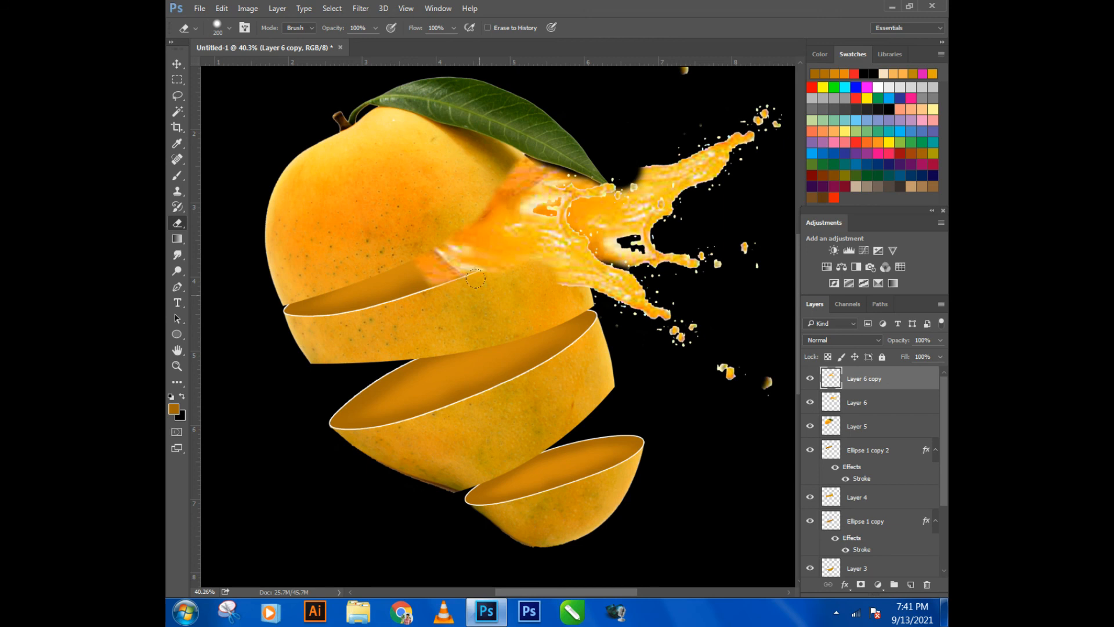
pyautogui.moveTo(512, 257); pyautogui.dragTo(519, 279)
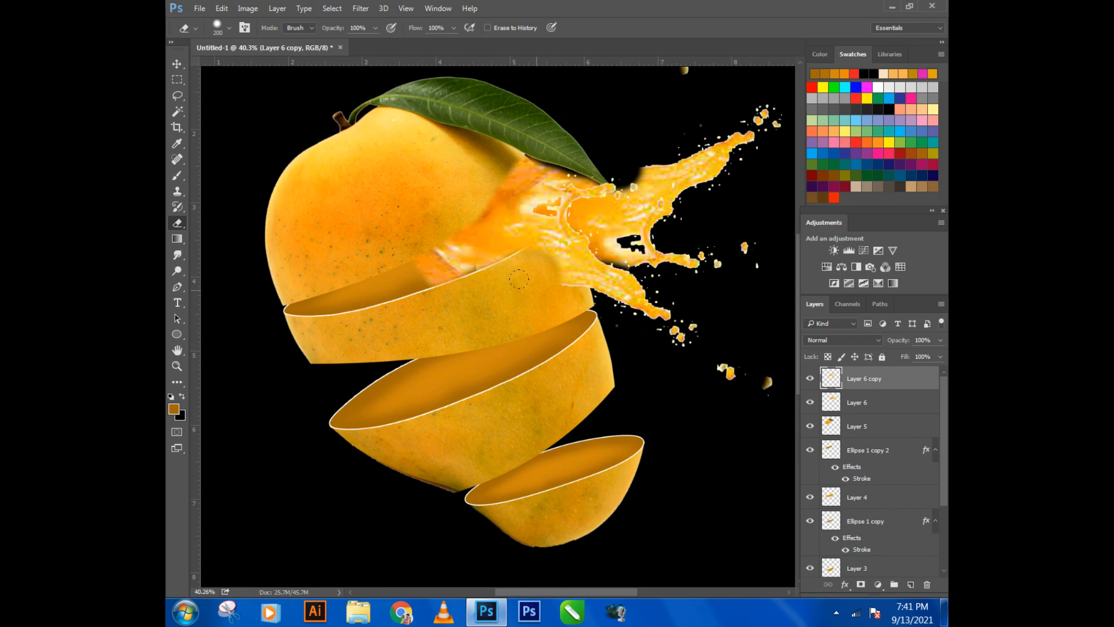
# - Duplicate the Layer 6 copy splash and move the duplicate down and left over the left part of the top gap
pyautogui.scroll(-2, 514, 273)
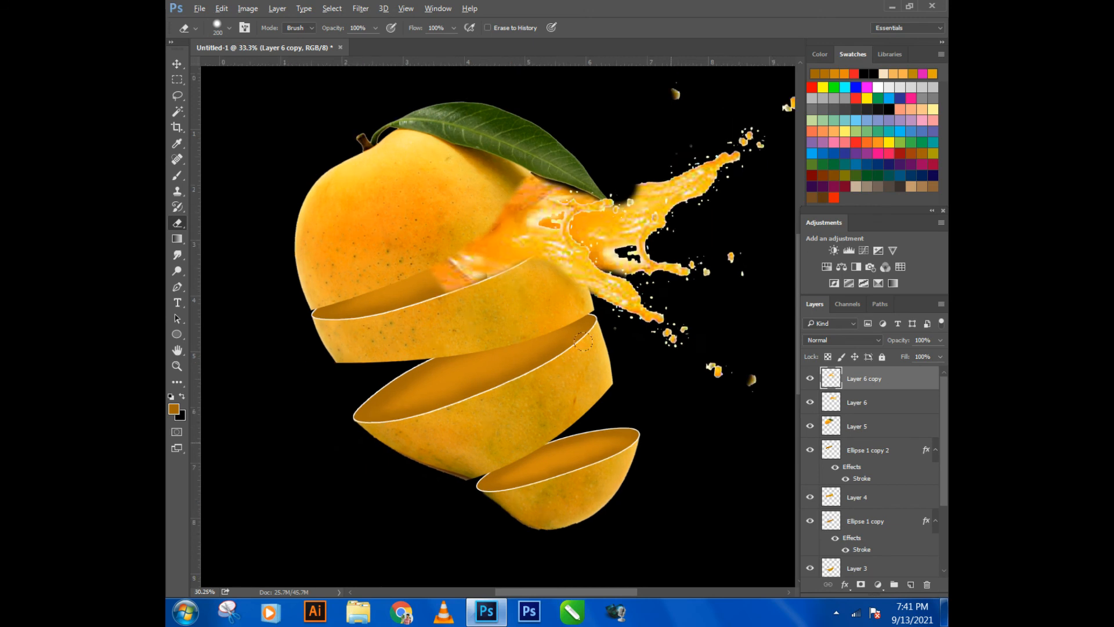
pyautogui.click(177, 64)
pyautogui.moveTo(477, 261); pyautogui.dragTo(386, 311)
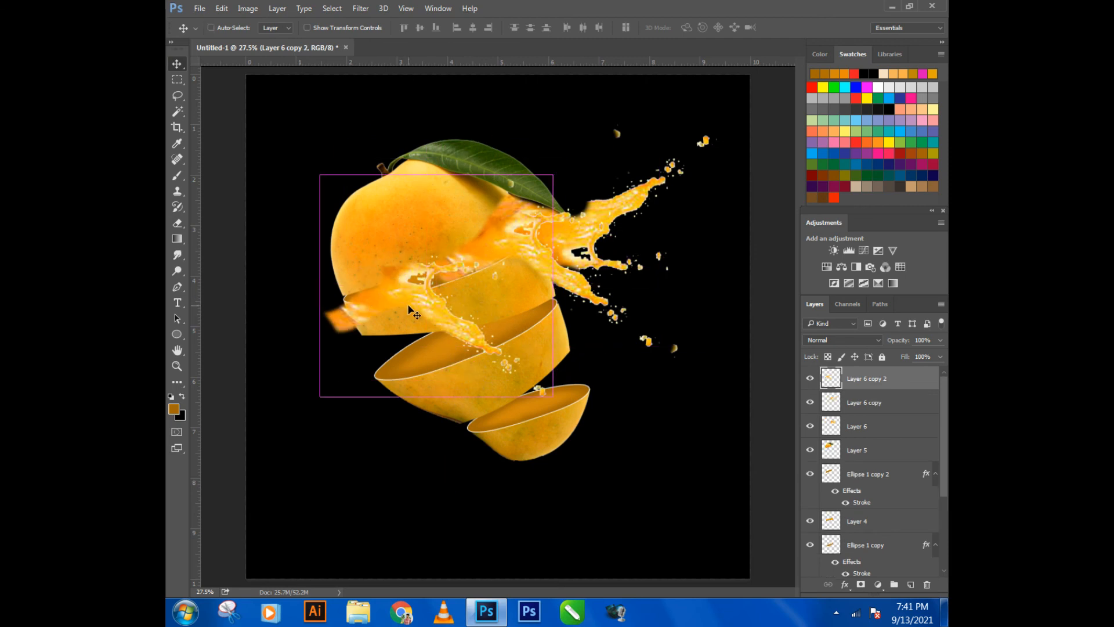
# - Enlarge the new splash duplicate to about 112.8%, rotate it to 6.52° and shift it slightly right and down along the top gap
pyautogui.hotkey('ctrl', 't')
pyautogui.moveTo(557, 181); pyautogui.dragTo(586, 149)
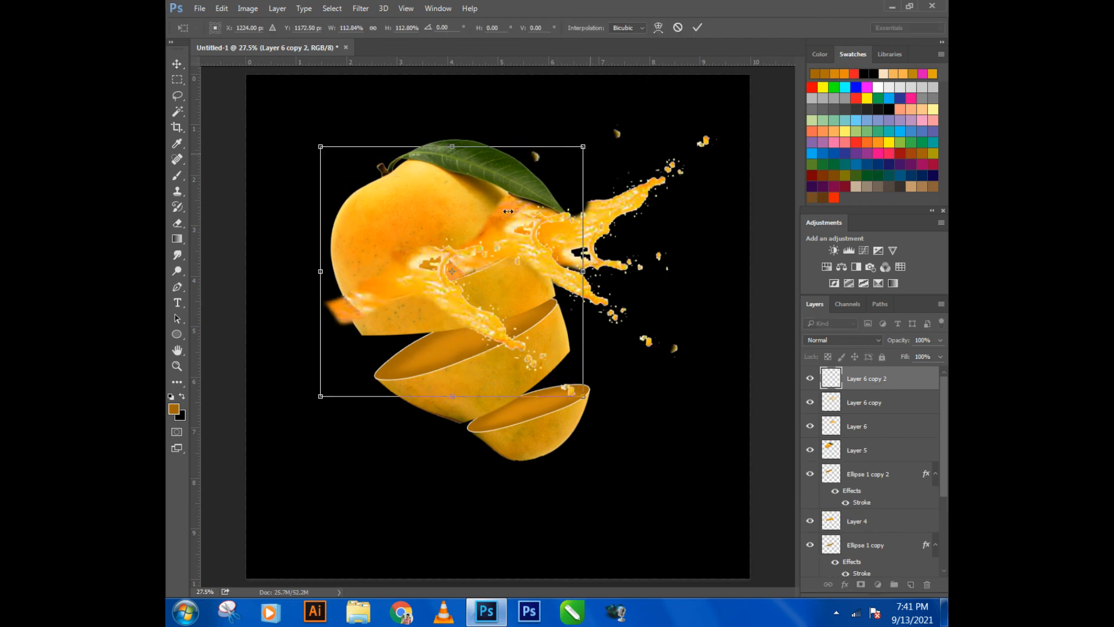
pyautogui.moveTo(595, 370); pyautogui.dragTo(583, 386)
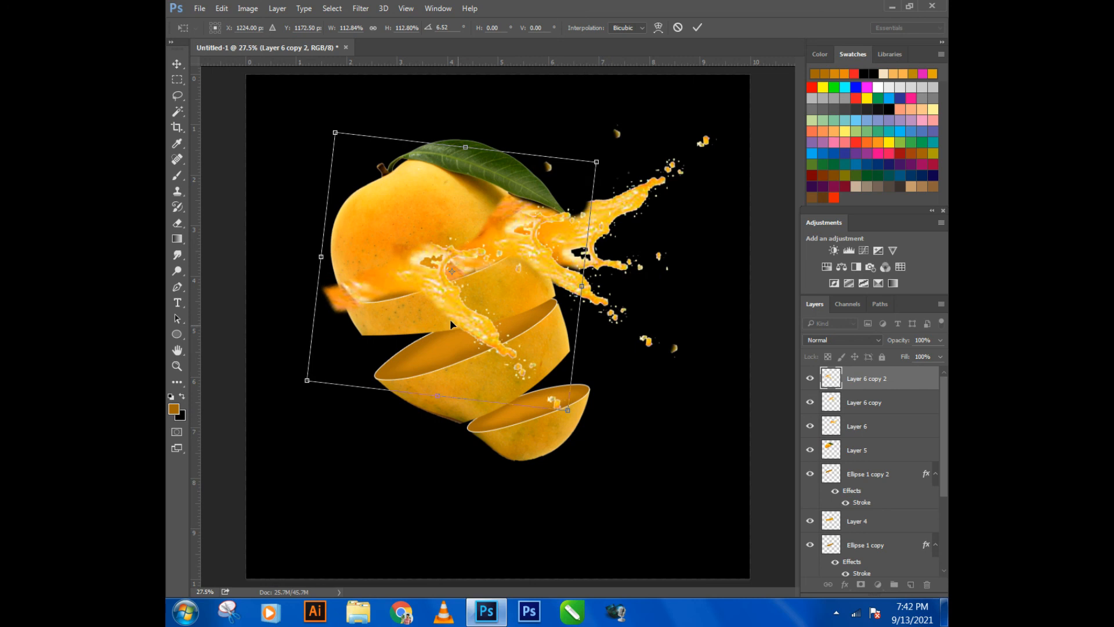
pyautogui.moveTo(435, 304); pyautogui.dragTo(444, 309)
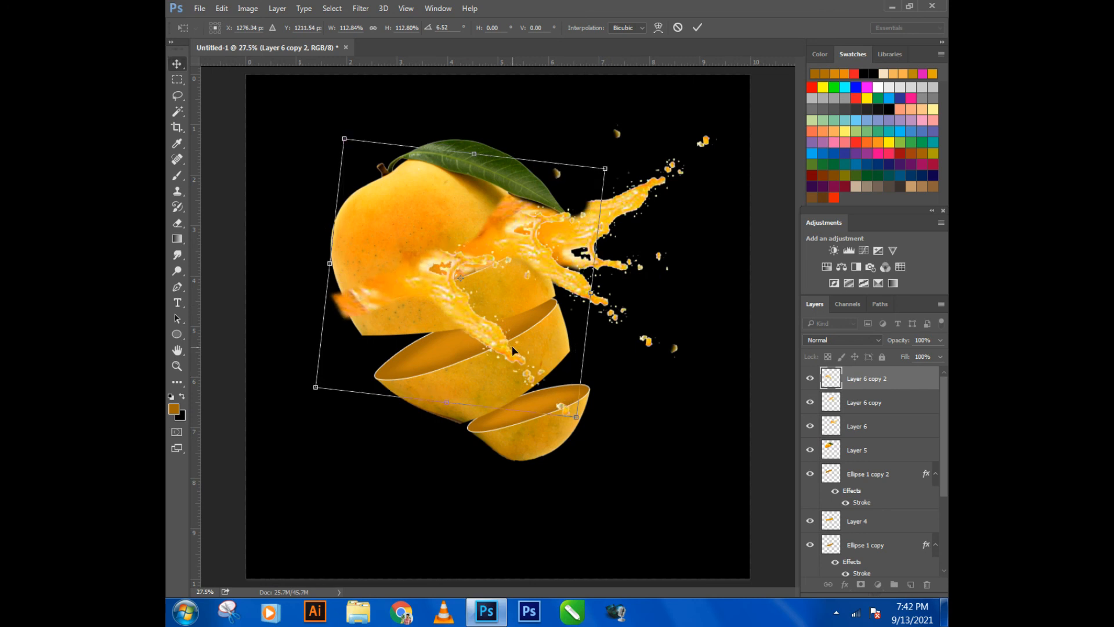
pyautogui.press('Return')
# - Erase the Layer 6 copy 2 splash from the second slice's skin below the cut outline and beyond its left edge
pyautogui.click(177, 226)
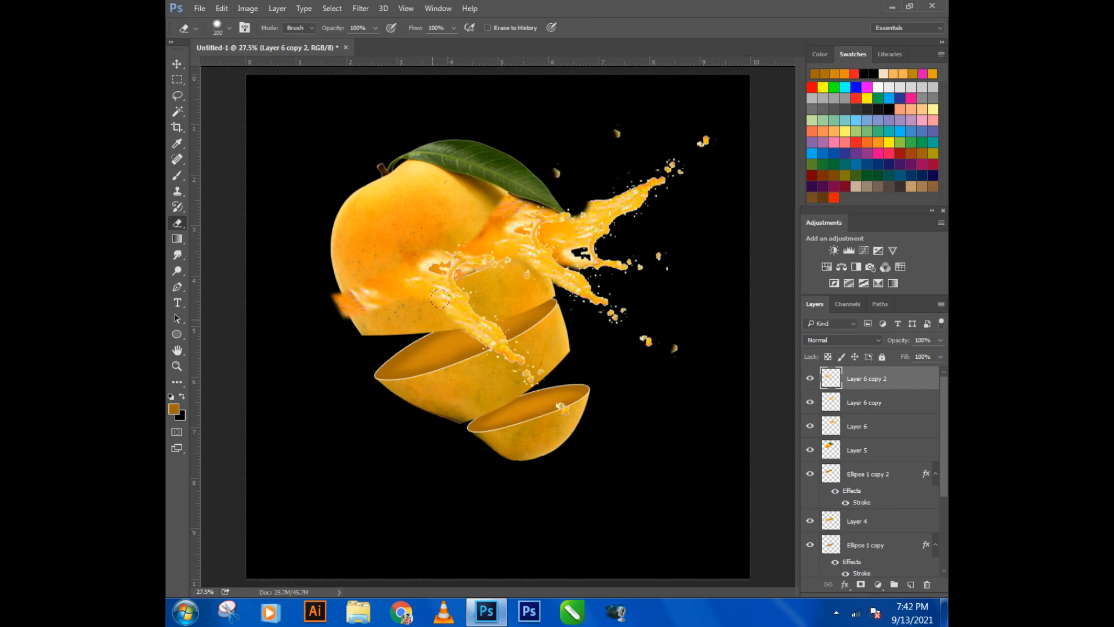
pyautogui.moveTo(463, 300); pyautogui.dragTo(420, 302)
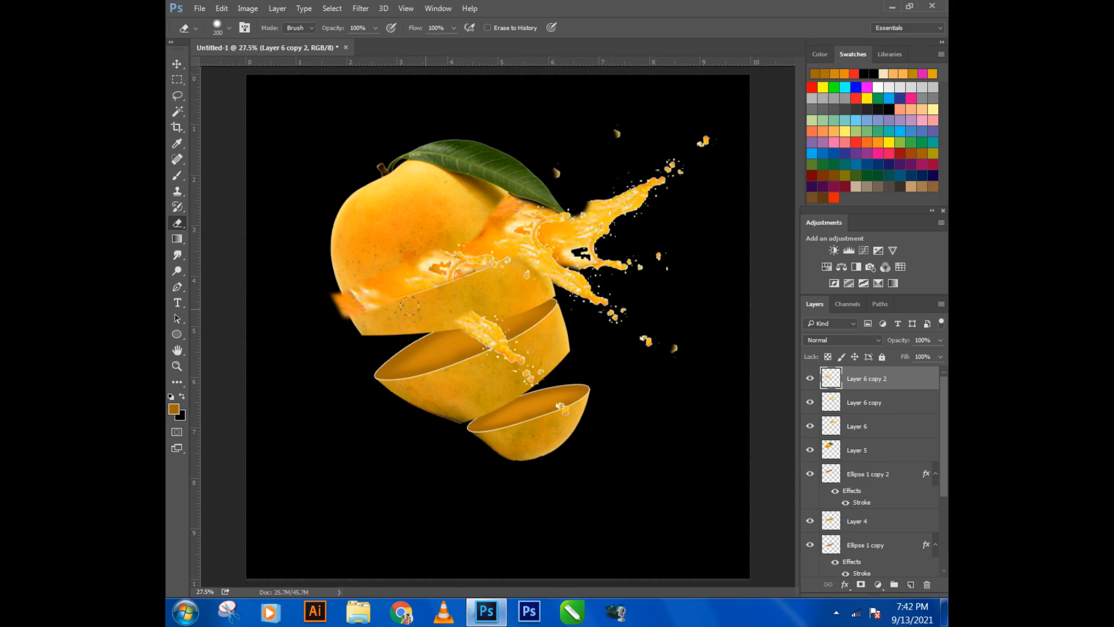
pyautogui.moveTo(353, 314)
pyautogui.mouseDown()
pyautogui.moveTo(393, 308)
pyautogui.moveTo(325, 306)
pyautogui.mouseUp()
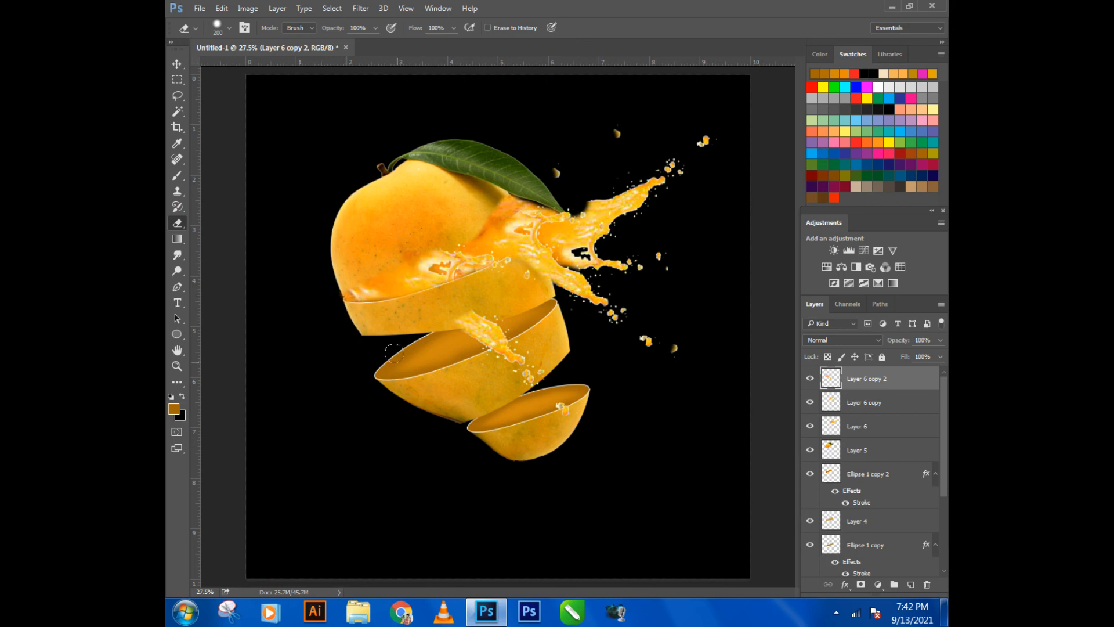
pyautogui.scroll(-3, 394, 352)
pyautogui.scroll(7, 456, 317)
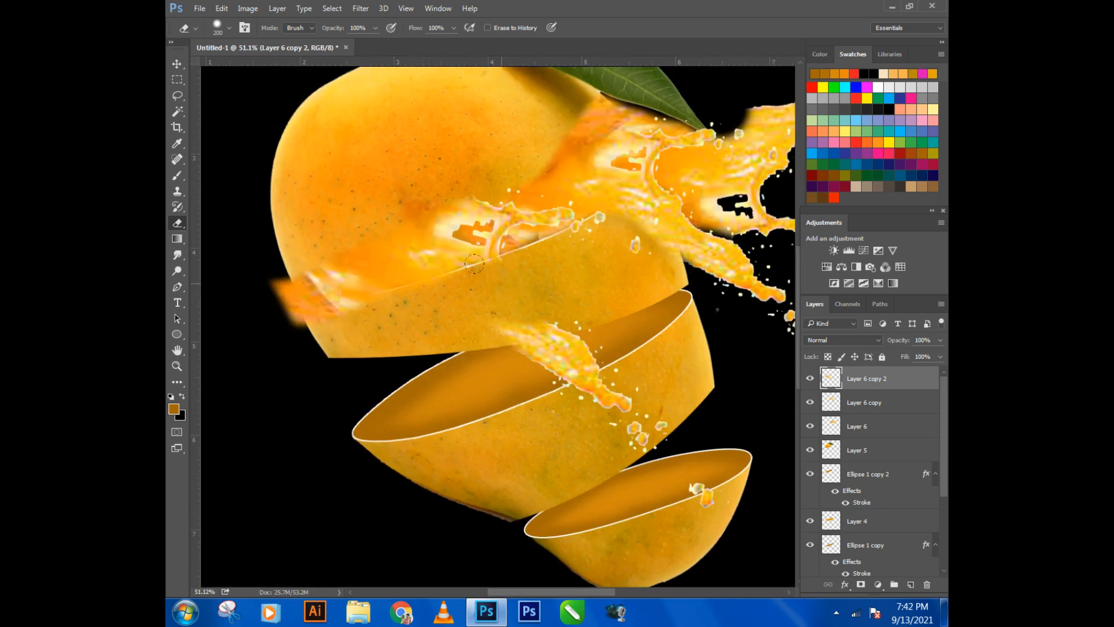
pyautogui.moveTo(361, 302)
pyautogui.mouseDown()
pyautogui.moveTo(246, 310)
pyautogui.moveTo(276, 302)
pyautogui.moveTo(298, 313)
pyautogui.moveTo(254, 268)
pyautogui.mouseUp()
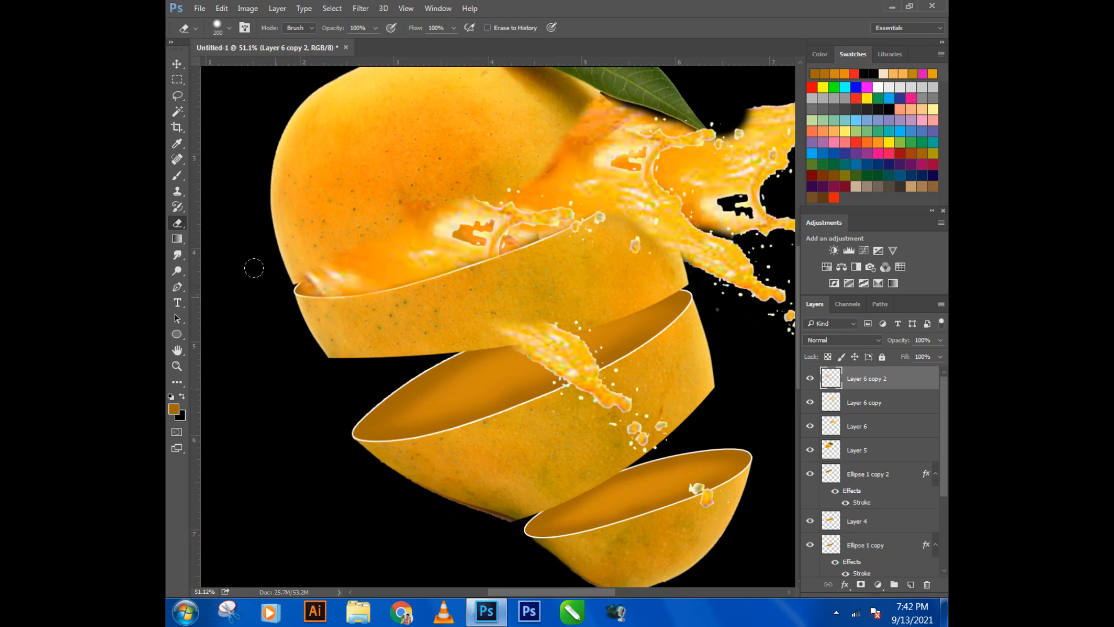
pyautogui.hotkey('ctrl', 'z')
pyautogui.hotkey('ctrl', 'z')
# - Erase the leftover Layer 6 copy 2 splash on the top mango piece and the detached splash pieces over the lower slices
pyautogui.moveTo(399, 201); pyautogui.dragTo(478, 181)
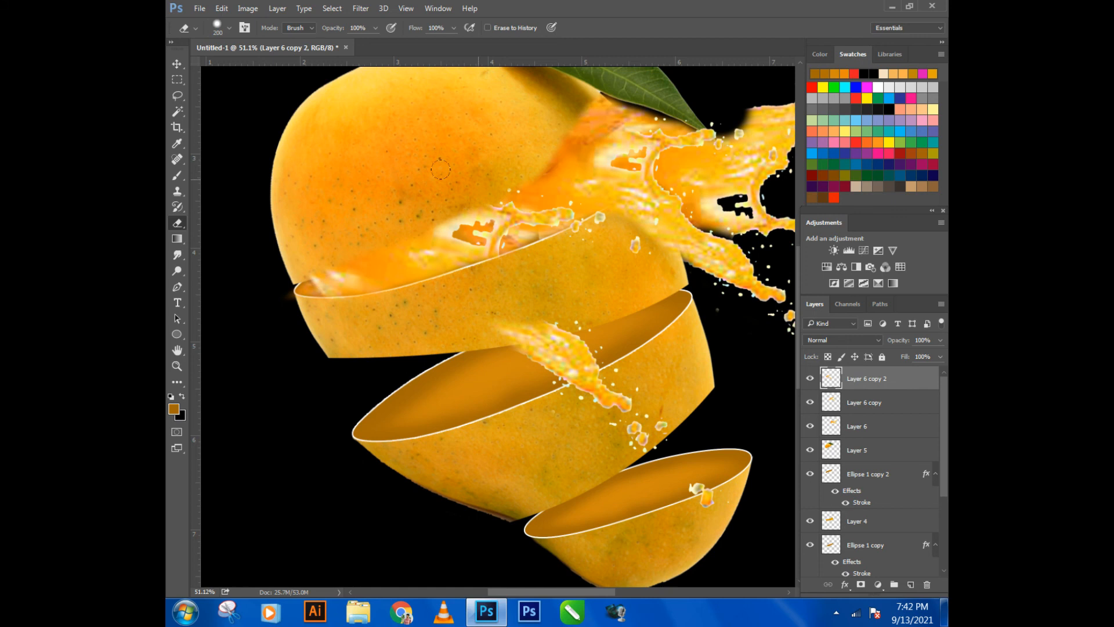
pyautogui.moveTo(502, 312)
pyautogui.mouseDown()
pyautogui.moveTo(652, 409)
pyautogui.moveTo(553, 310)
pyautogui.moveTo(702, 496)
pyautogui.mouseUp()
pyautogui.scroll(-5, 478, 335)
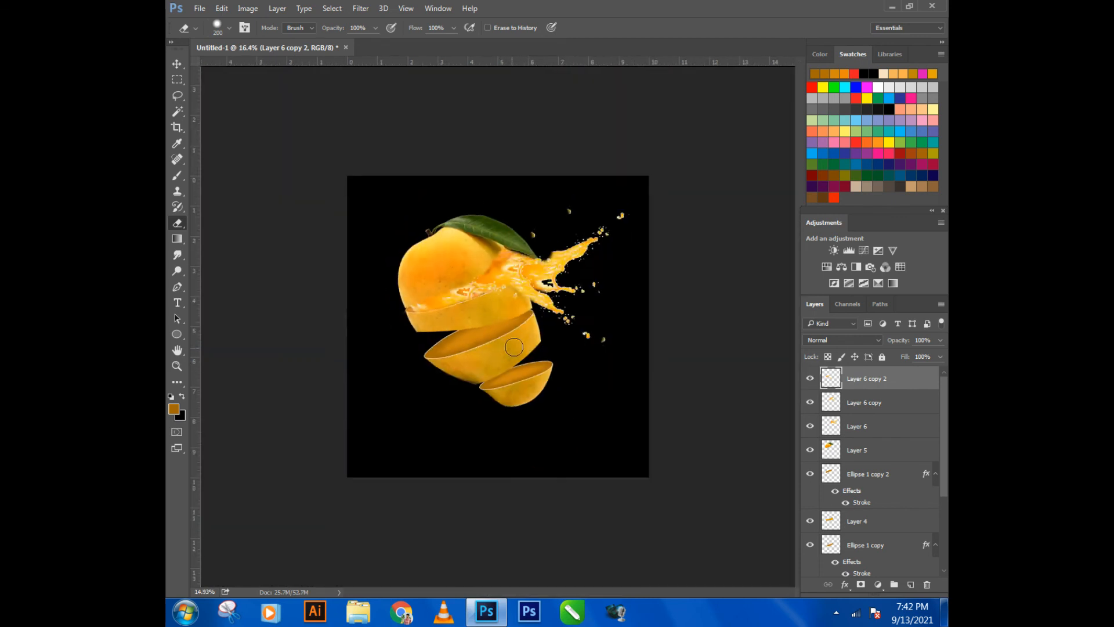
pyautogui.click(177, 63)
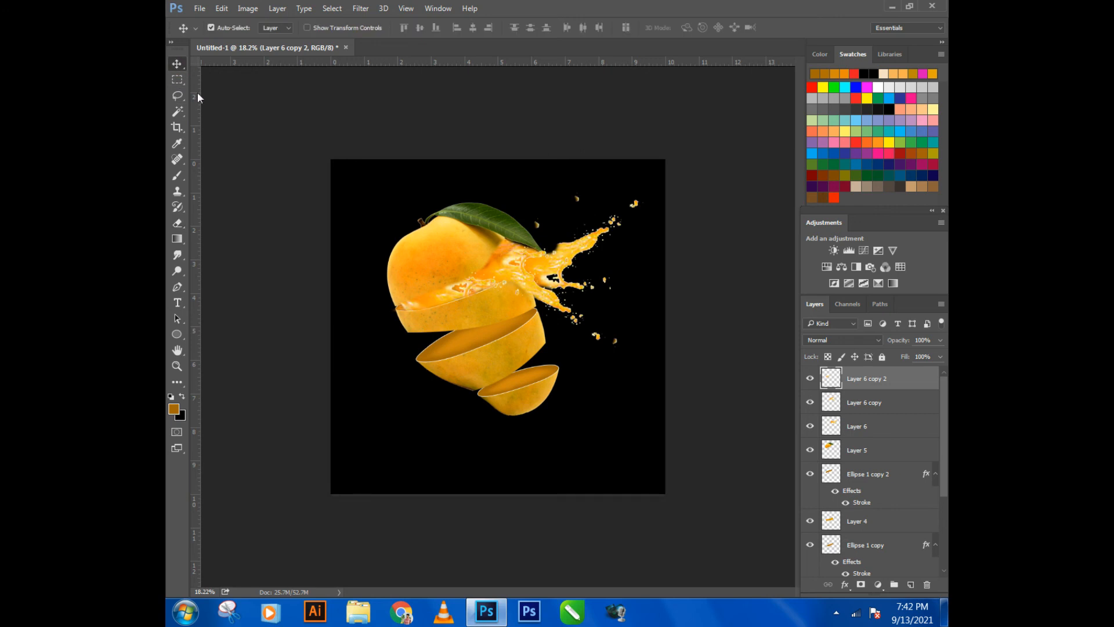
pyautogui.click(199, 8)
pyautogui.click(217, 37)
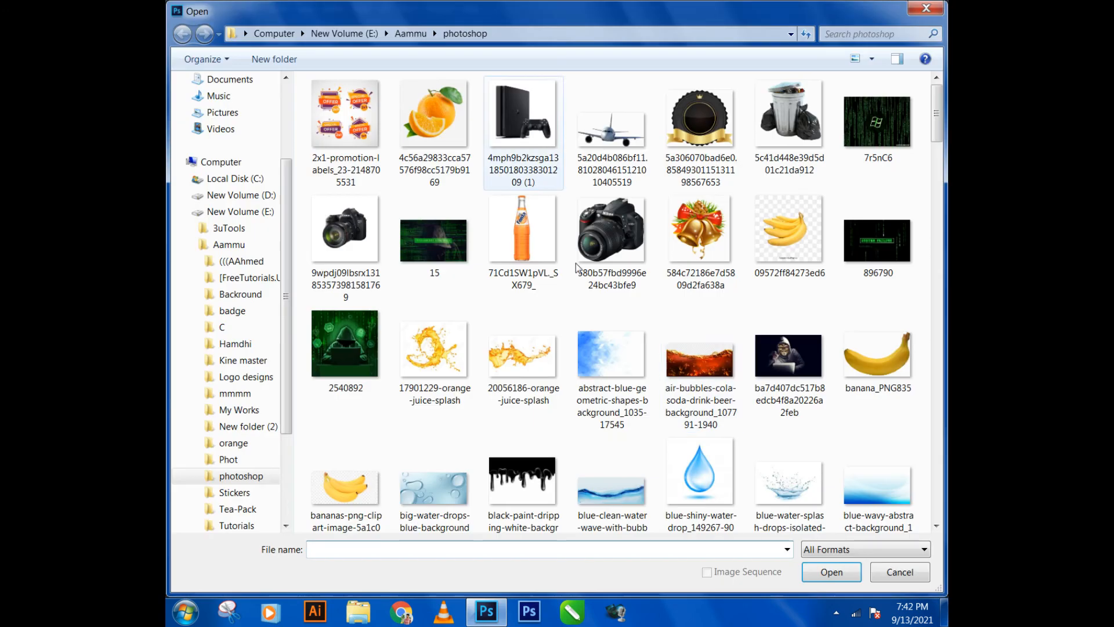
pyautogui.click(672, 409)
pyautogui.scroll(-5, 672, 414)
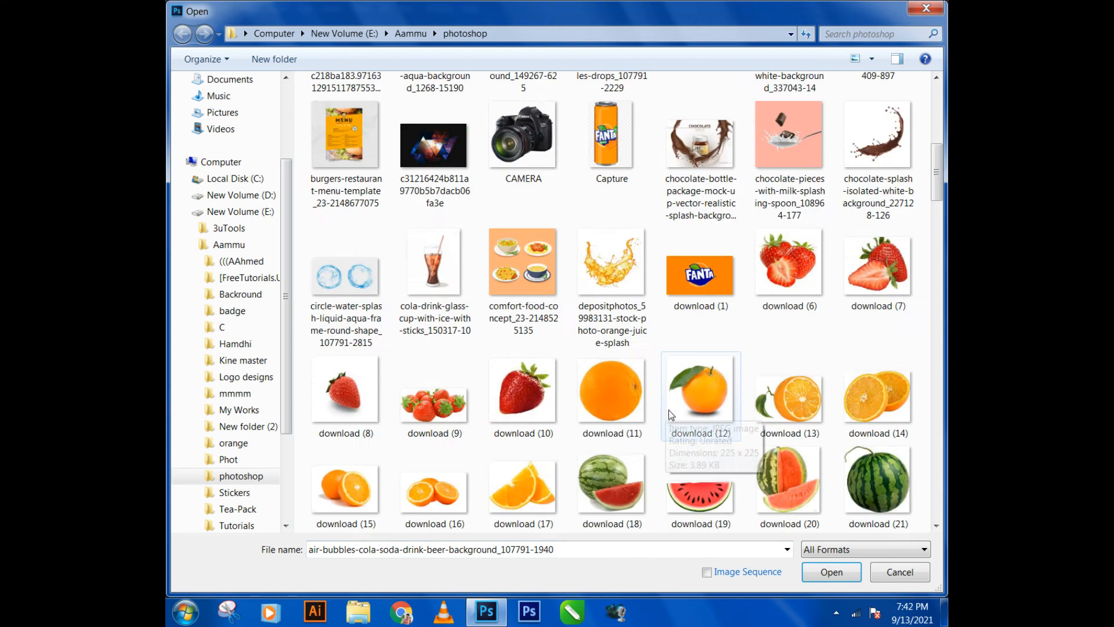
pyautogui.scroll(-5, 672, 406)
pyautogui.scroll(-3, 673, 397)
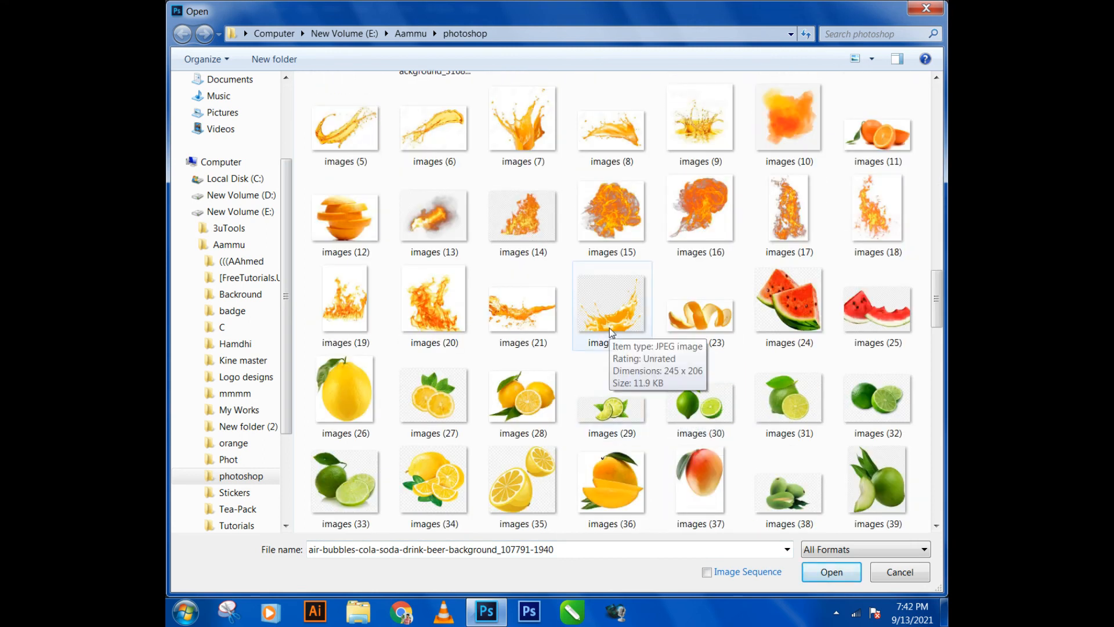
pyautogui.doubleClick(612, 313)
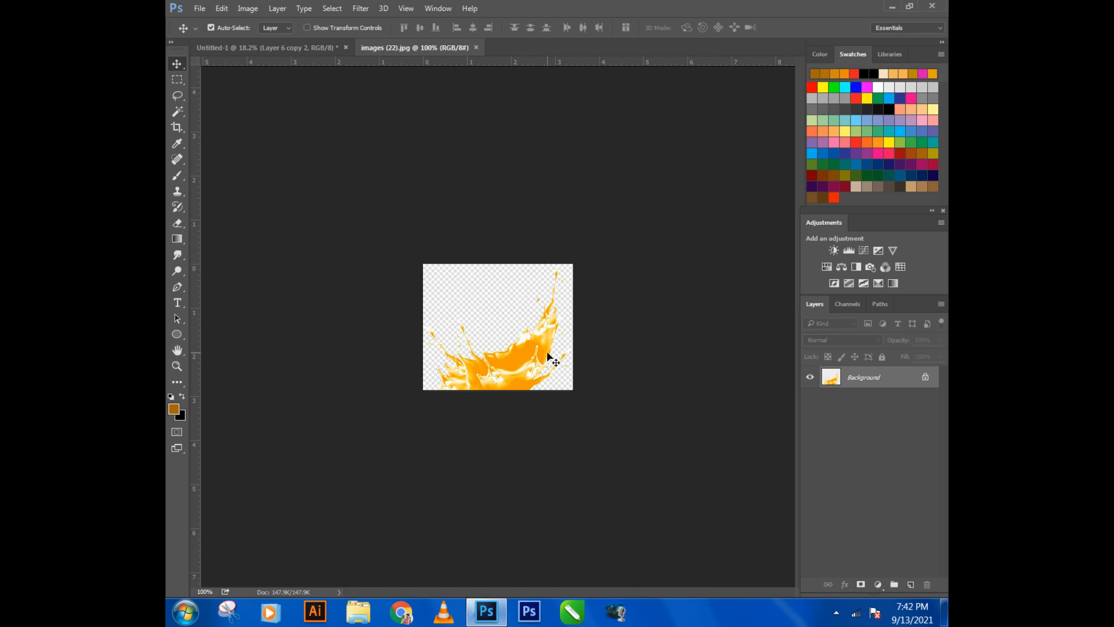
pyautogui.click(475, 47)
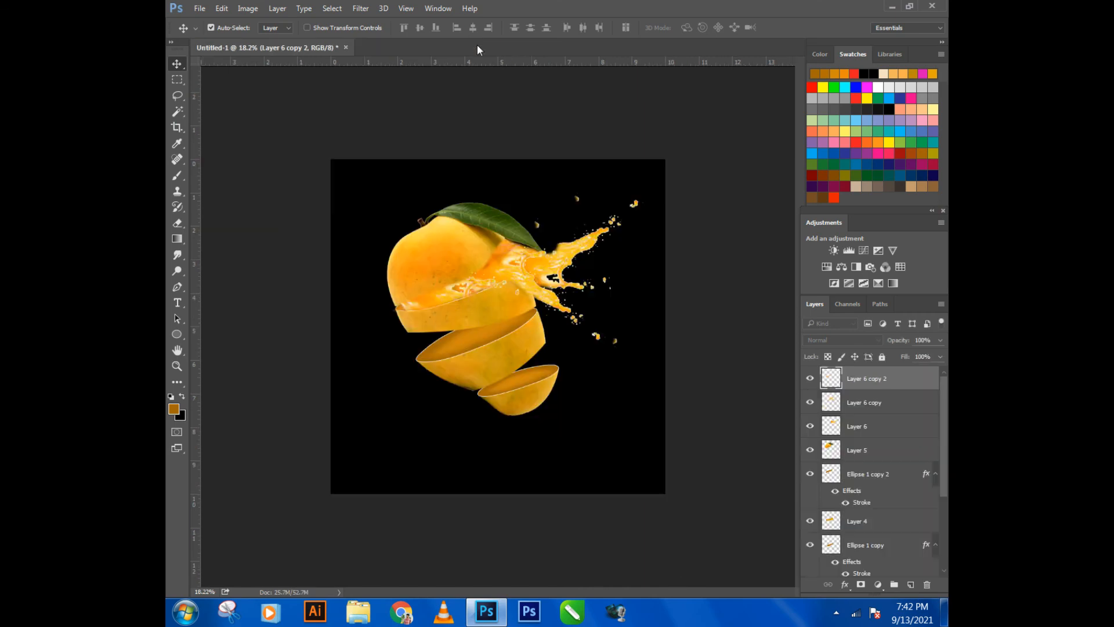
# - Open the orange splash picture images (7) from the photoshop folder
pyautogui.click(200, 8)
pyautogui.click(216, 38)
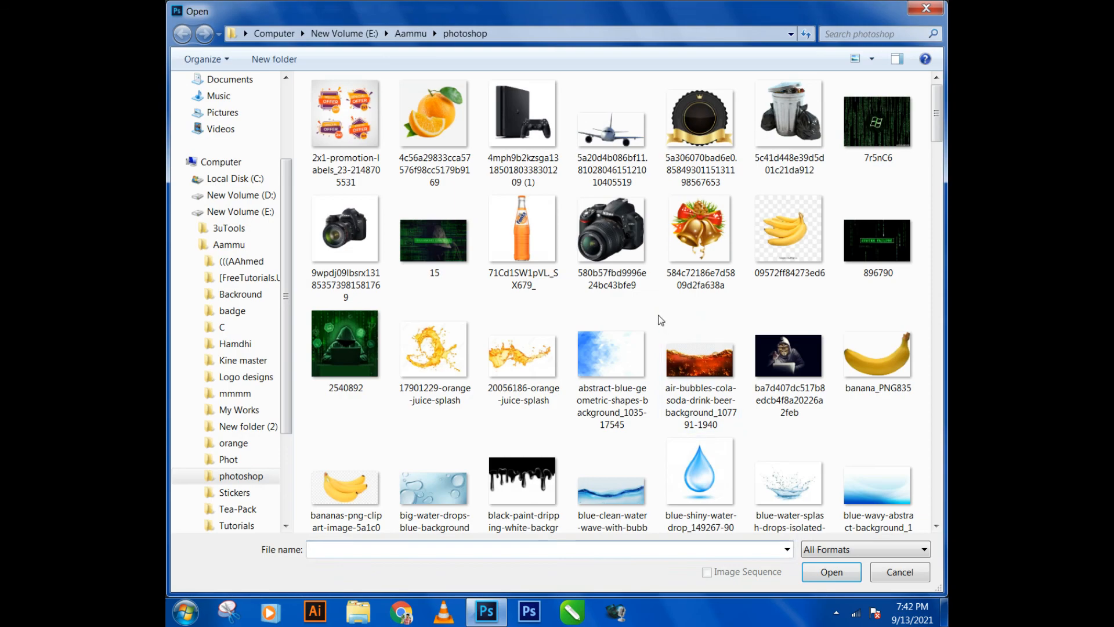
pyautogui.scroll(-5, 667, 324)
pyautogui.scroll(-8, 674, 355)
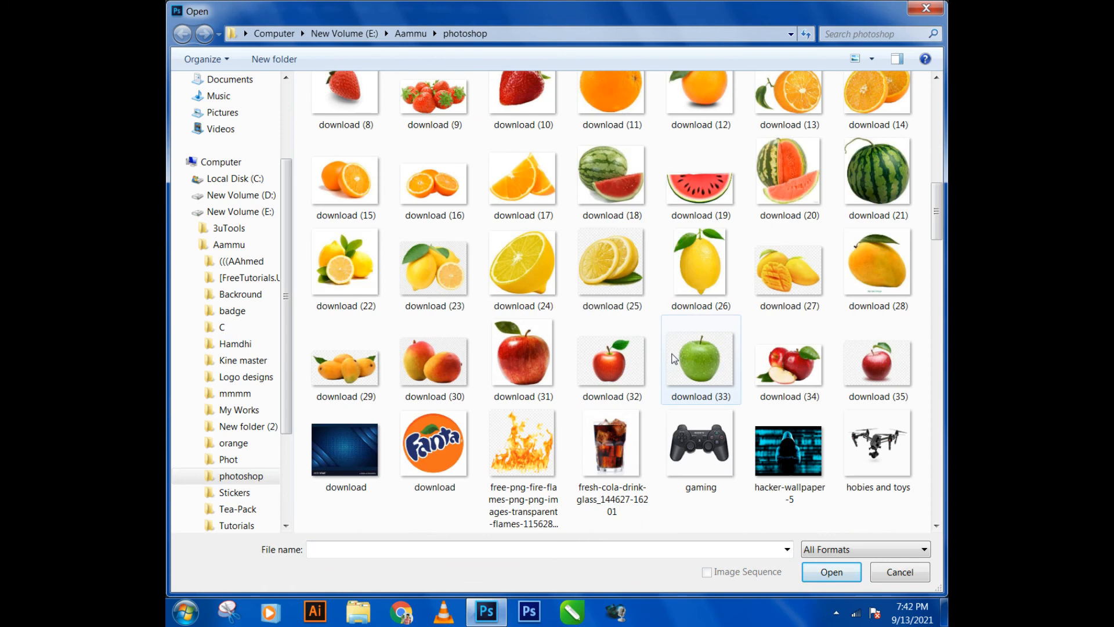
pyautogui.scroll(-3, 674, 360)
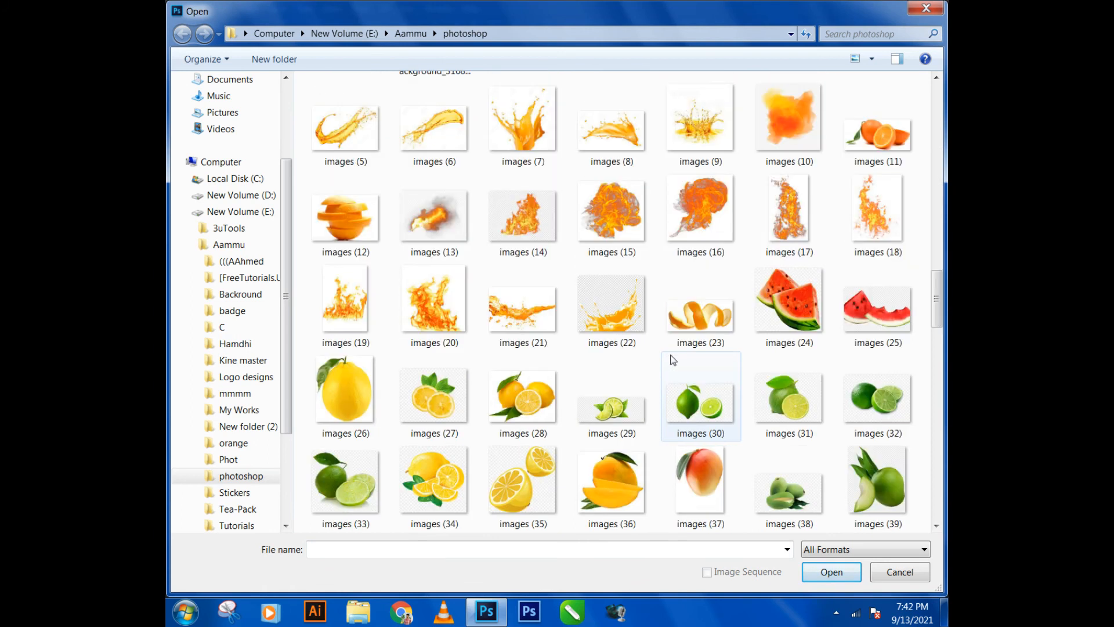
pyautogui.doubleClick(539, 161)
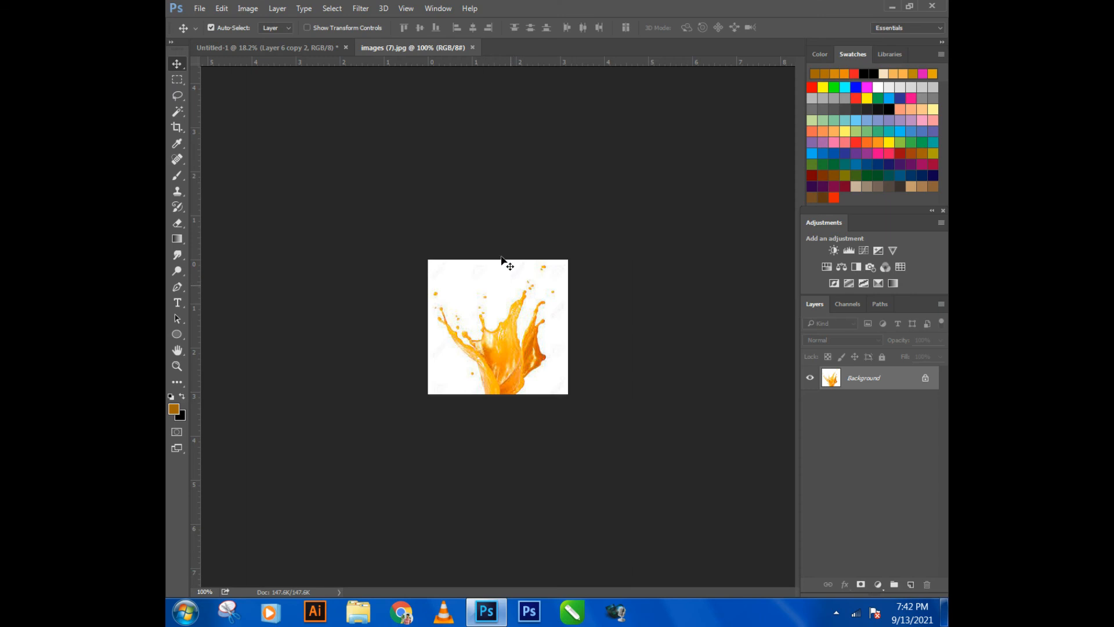
# - Float the splash picture's window, copy the picture into the mango composition and close the source file
pyautogui.rightClick(439, 48)
pyautogui.click(475, 95)
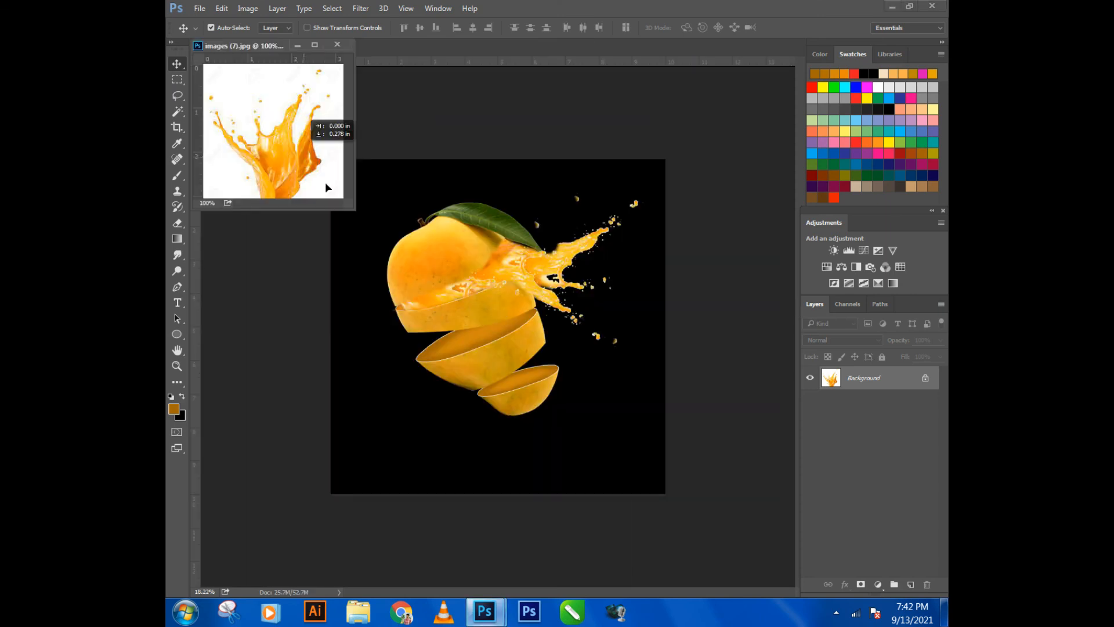
pyautogui.moveTo(438, 300); pyautogui.dragTo(435, 296)
pyautogui.click(337, 45)
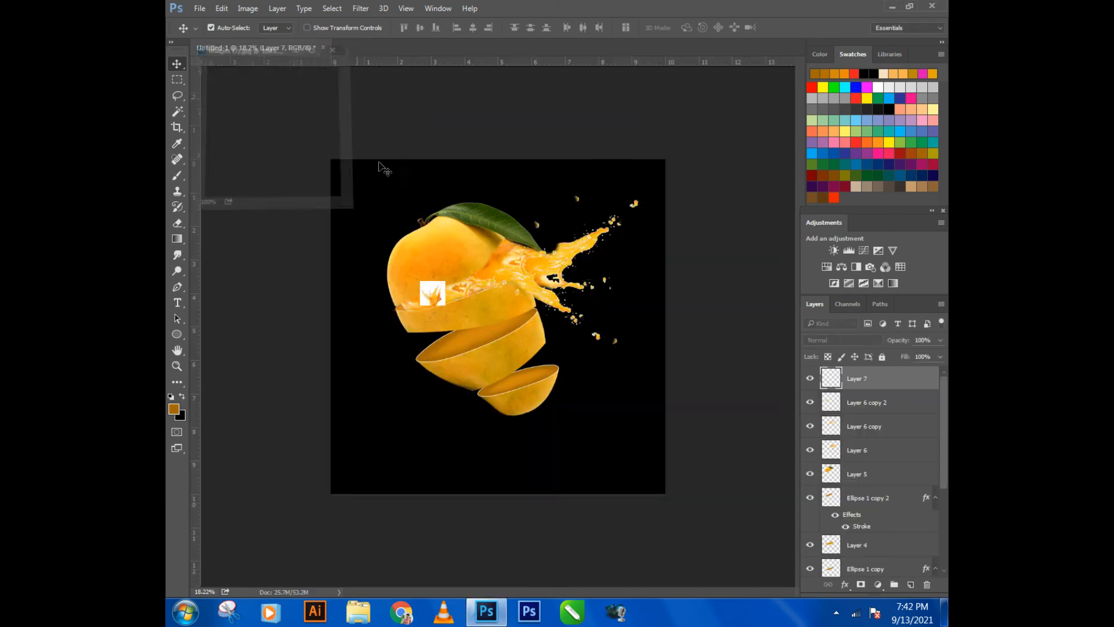
# - Enlarge the Layer 7 splash picture down and to the right so it covers the lower mango slices
pyautogui.hotkey('ctrl', 't')
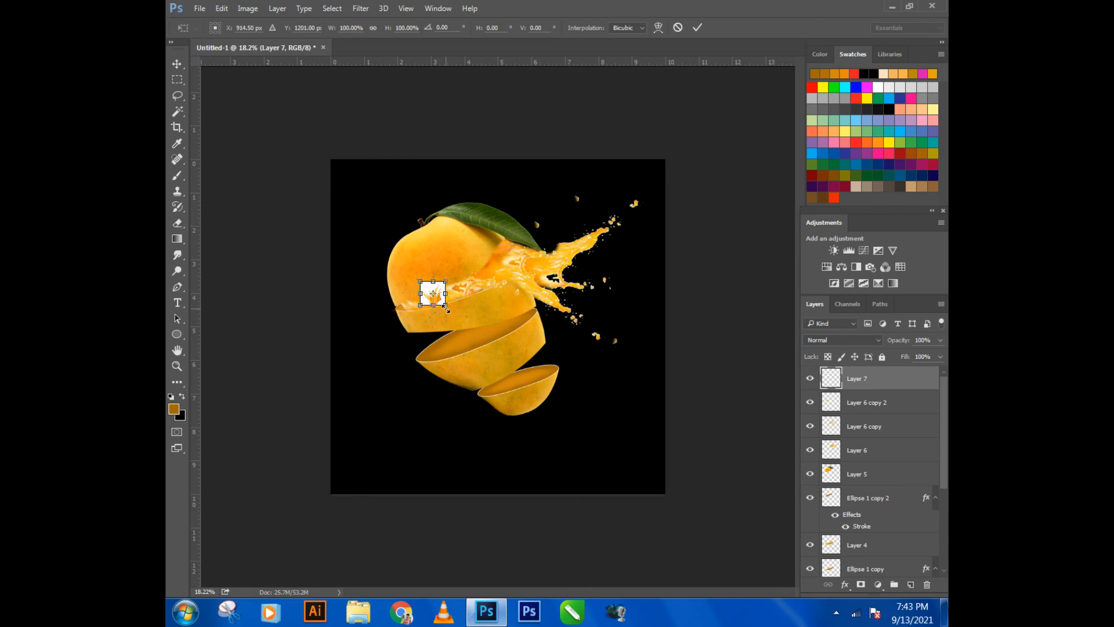
pyautogui.moveTo(446, 306); pyautogui.dragTo(599, 453)
pyautogui.press('Return')
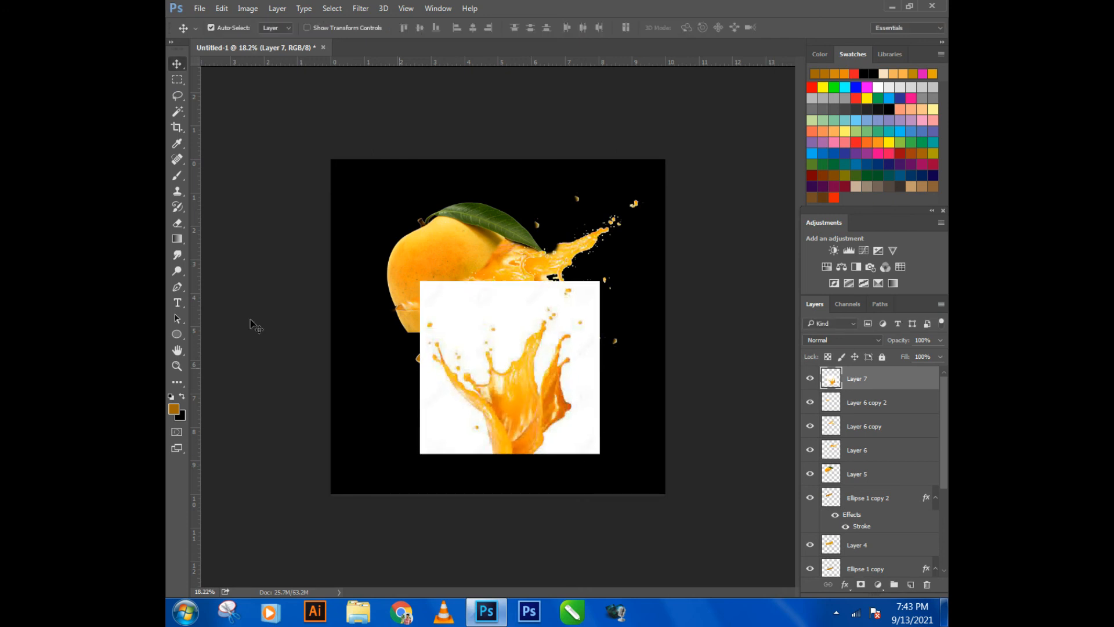
# - Delete the white background and the enclosed white patch from the Layer 7 splash with the Magic Wand, clearing the selection
pyautogui.click(177, 111)
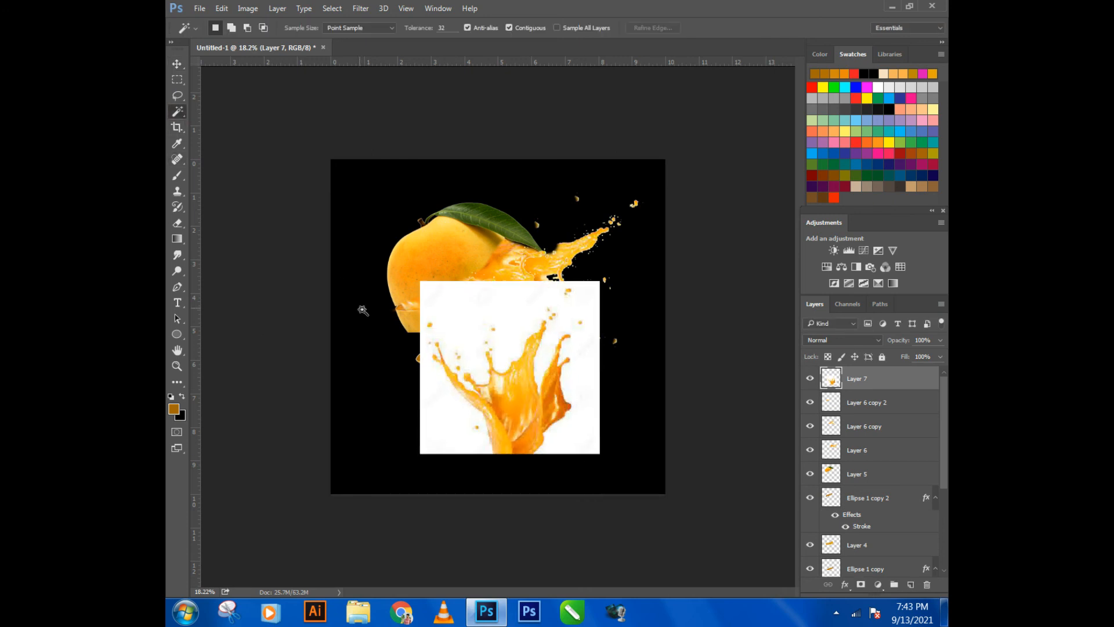
pyautogui.click(440, 296)
pyautogui.press('Delete')
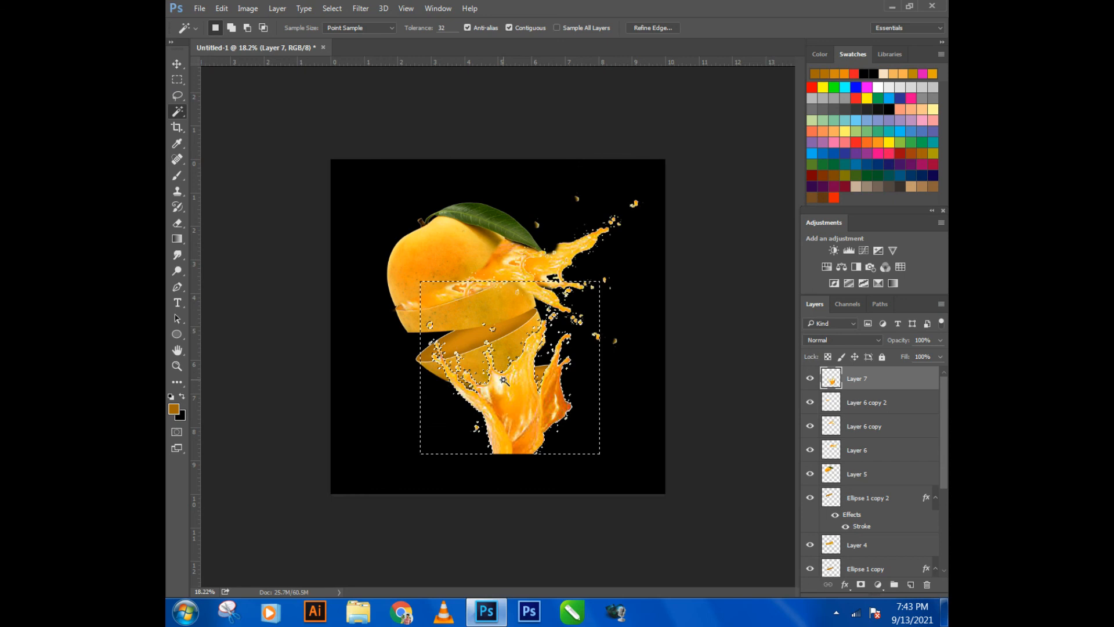
pyautogui.click(500, 382)
pyautogui.press('Delete')
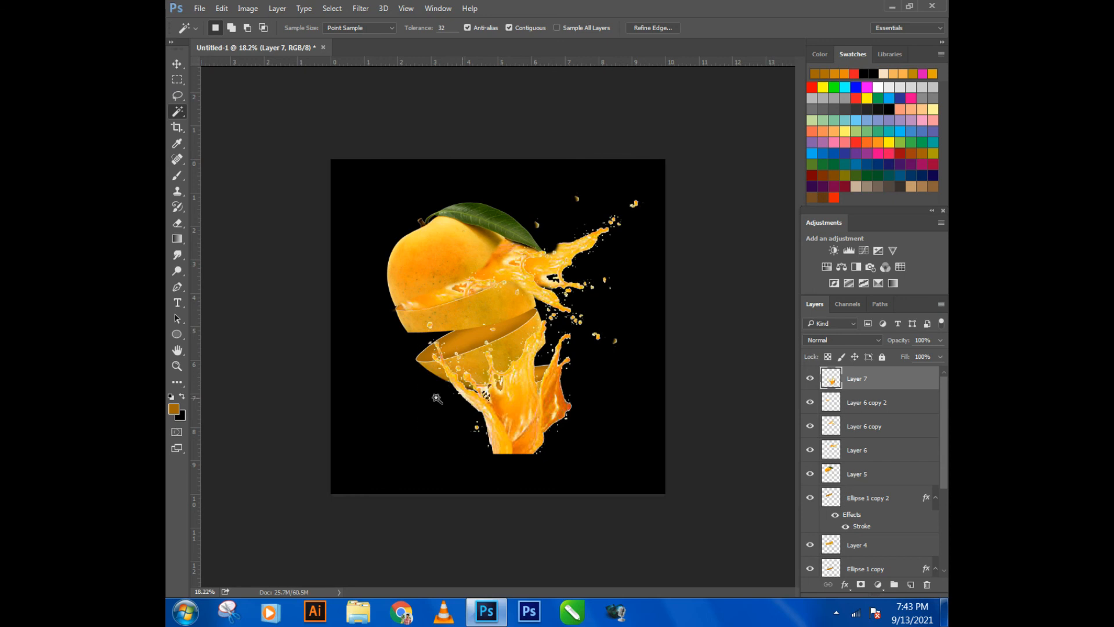
pyautogui.click(177, 80)
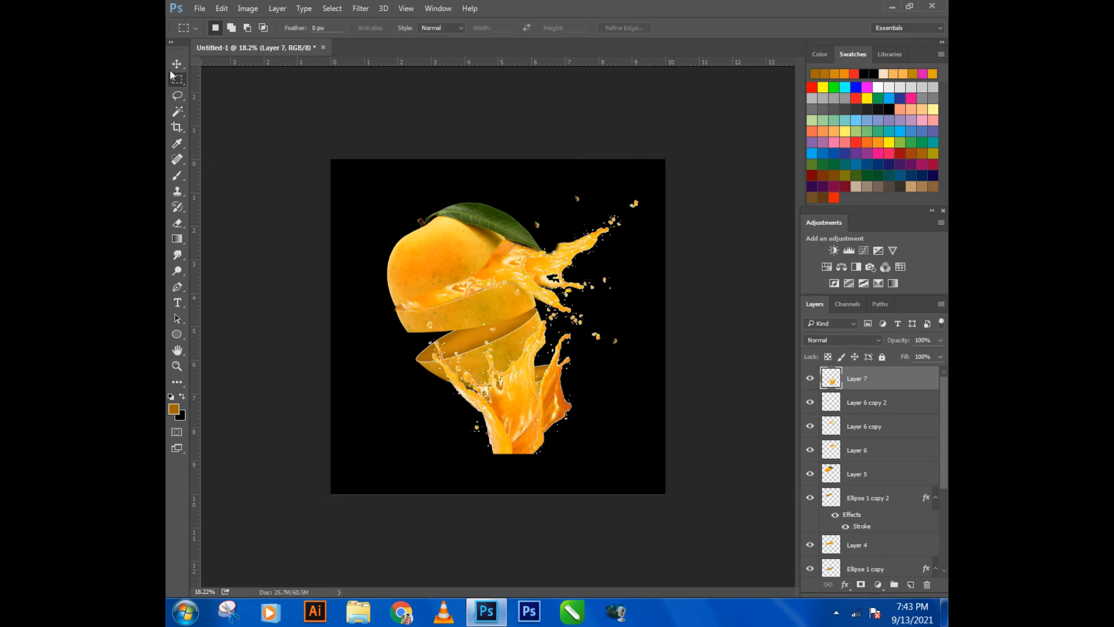
# - Rotate the Layer 7 splash to -157.36°, scale it to 142.29% by 105.52%, and place it pouring down-left from the second gap
pyautogui.click(176, 65)
pyautogui.hotkey('ctrl', 't')
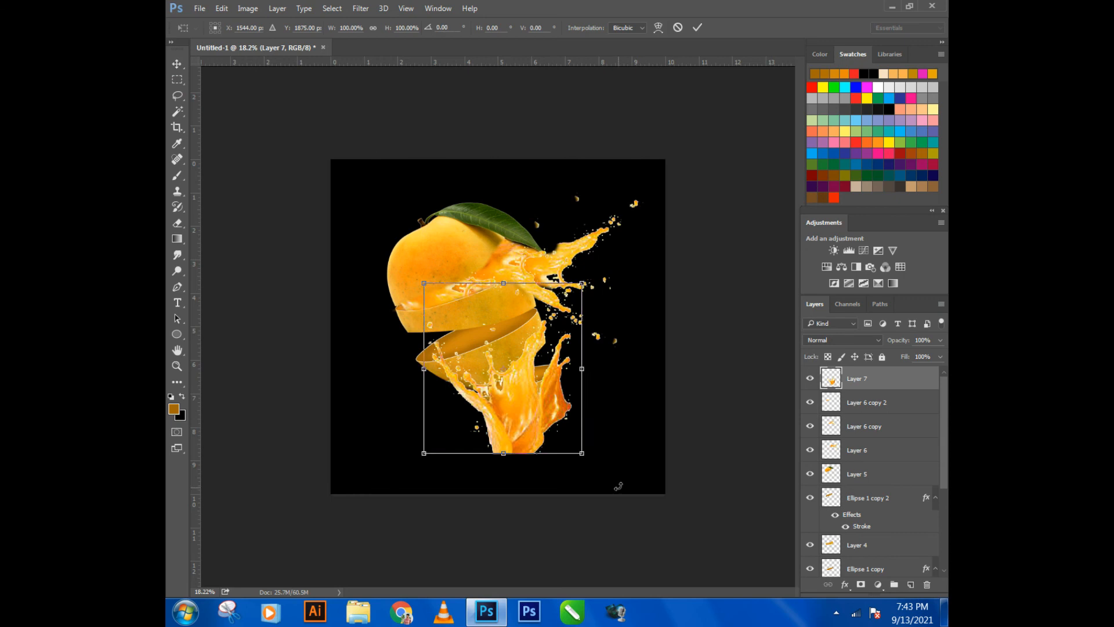
pyautogui.moveTo(615, 484); pyautogui.dragTo(391, 264)
pyautogui.moveTo(480, 353); pyautogui.dragTo(458, 385)
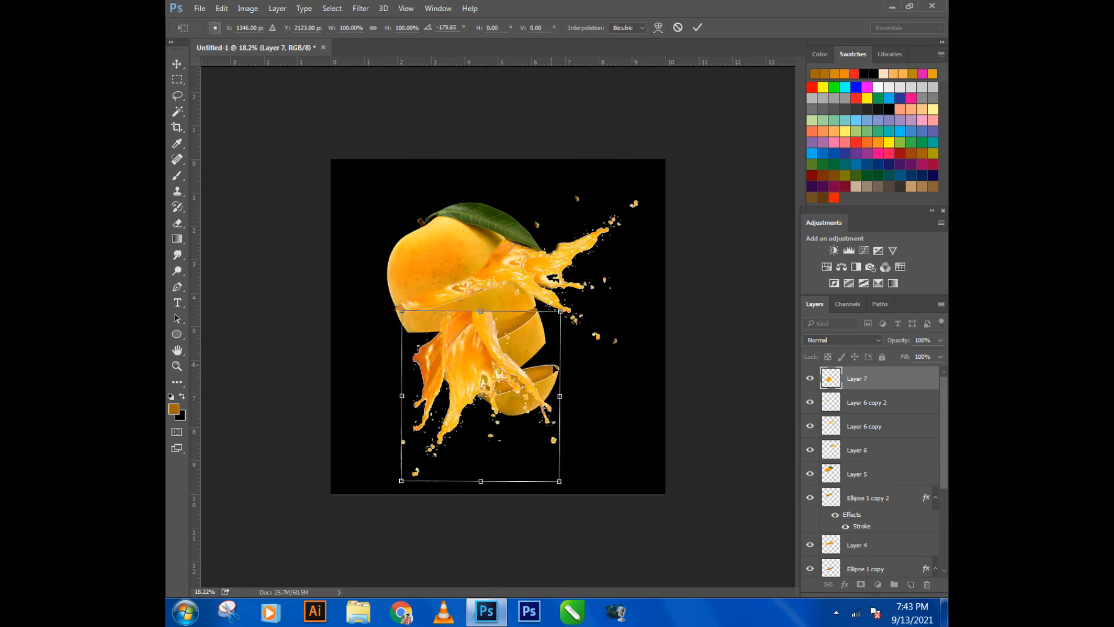
pyautogui.moveTo(560, 370); pyautogui.dragTo(613, 348)
pyautogui.moveTo(633, 355); pyautogui.dragTo(632, 405)
pyautogui.moveTo(449, 363); pyautogui.dragTo(415, 366)
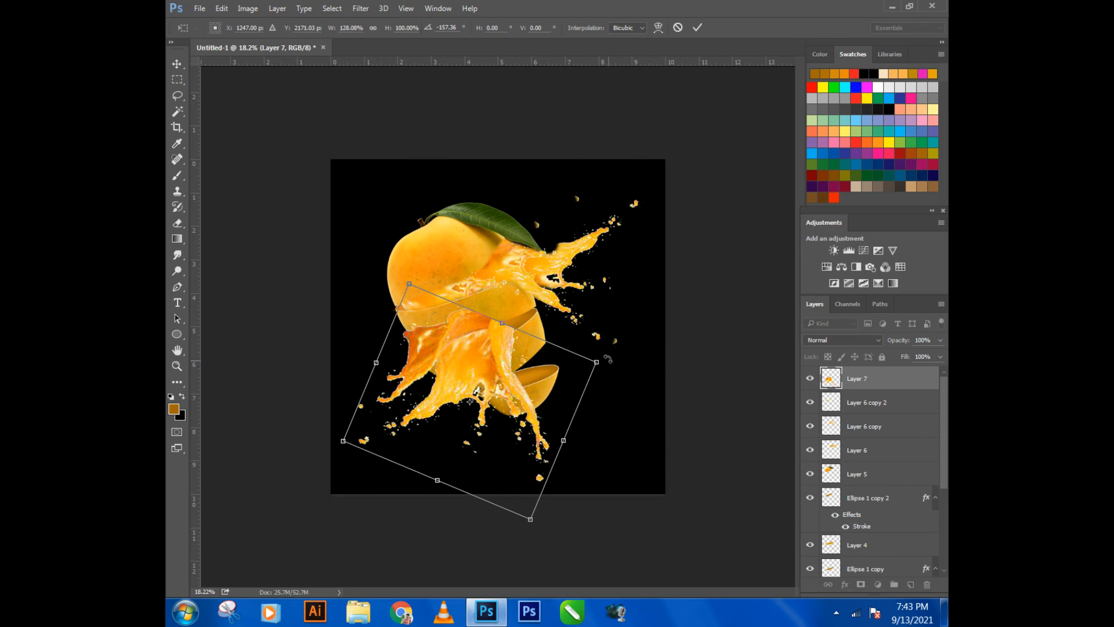
pyautogui.moveTo(597, 361); pyautogui.dragTo(624, 361)
pyautogui.moveTo(548, 360)
pyautogui.mouseDown()
pyautogui.moveTo(554, 370)
pyautogui.moveTo(547, 363)
pyautogui.mouseUp()
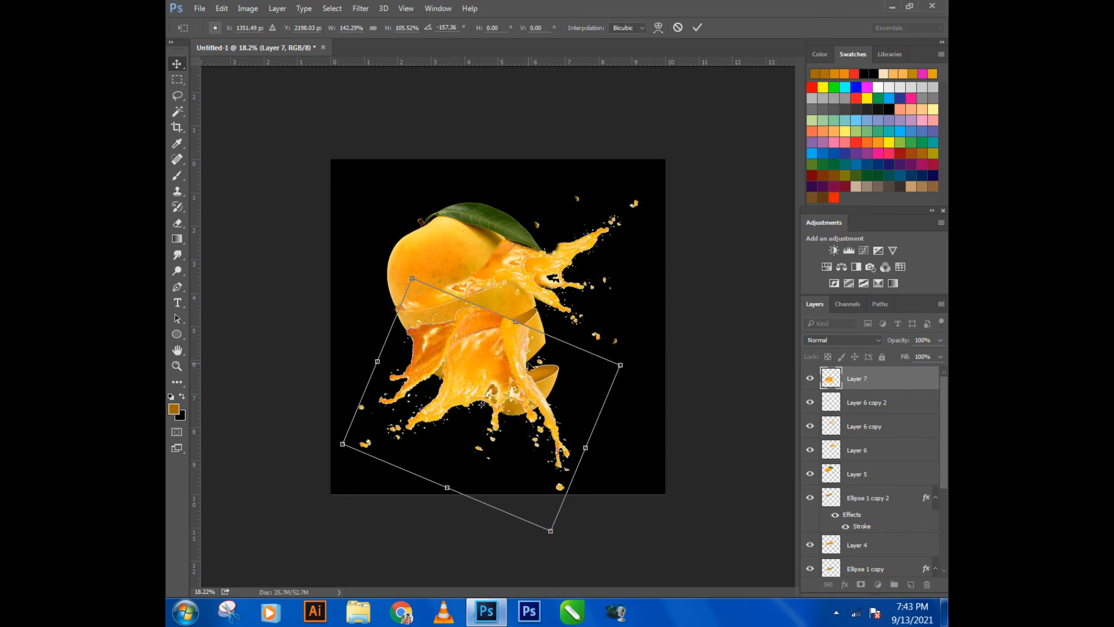
pyautogui.press('Return')
# - Erase the Layer 7 splash from the lowest slice and the area around it with a 1300 px eraser
pyautogui.scroll(3, 457, 375)
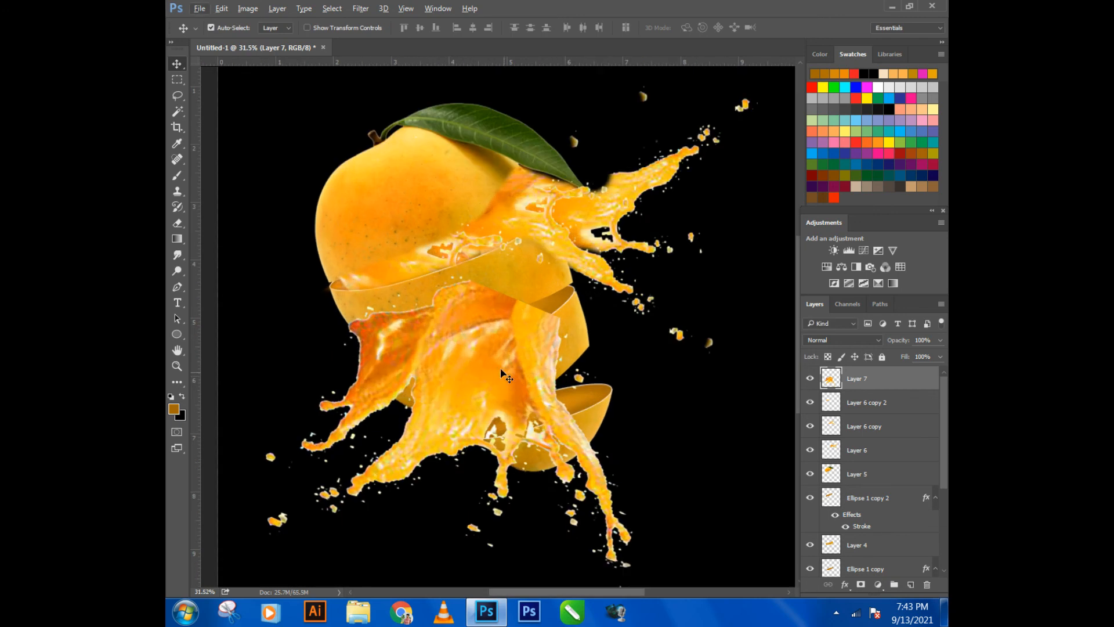
pyautogui.click(178, 222)
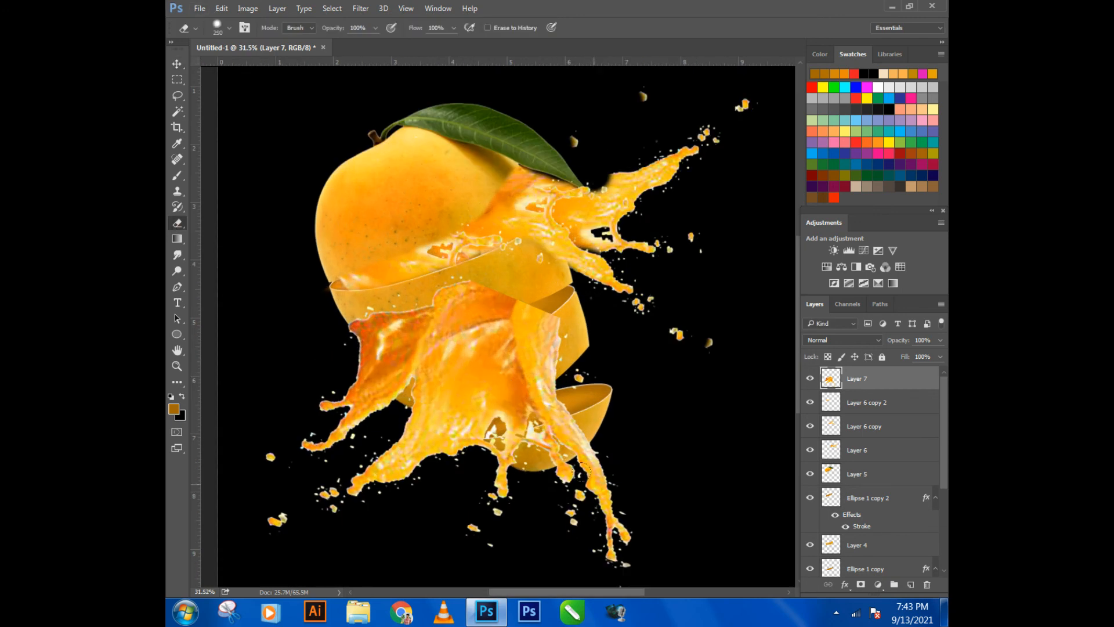
pyautogui.moveTo(619, 463)
pyautogui.mouseDown()
pyautogui.moveTo(523, 522)
pyautogui.moveTo(544, 542)
pyautogui.moveTo(635, 380)
pyautogui.mouseUp()
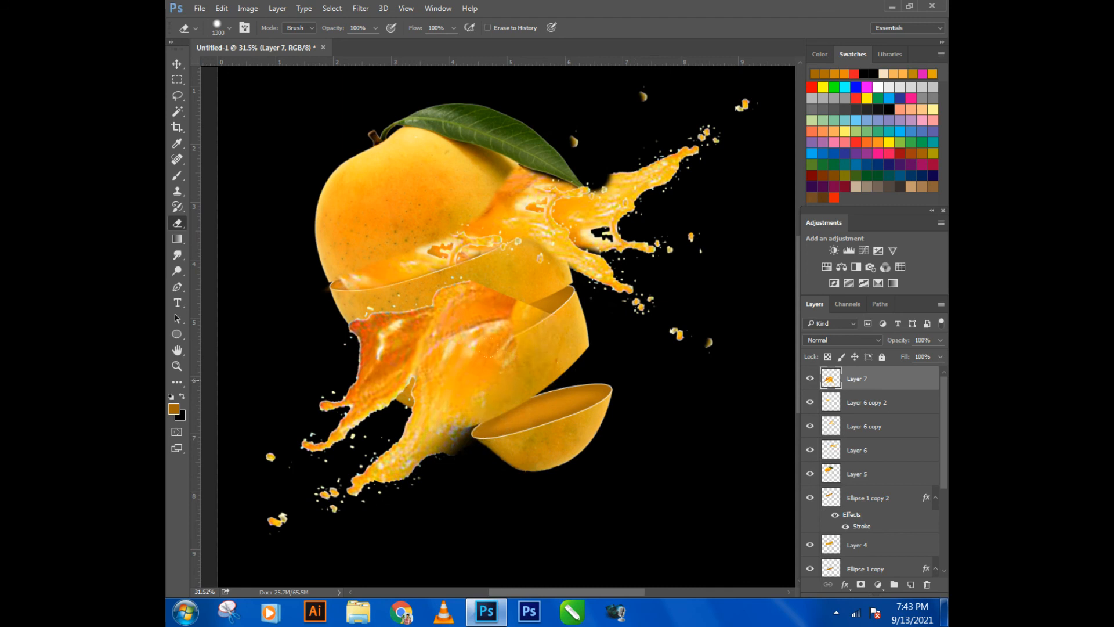
pyautogui.scroll(-2, 475, 390)
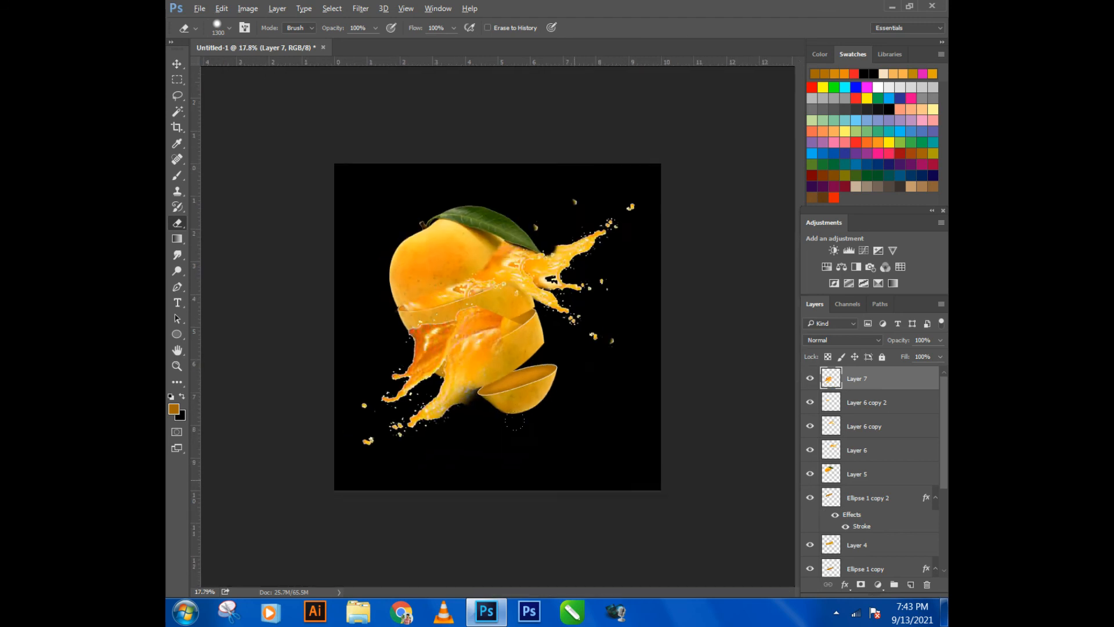
# - Erase the Layer 7 splash from the skin of the slice above the second gap with a 150 px eraser, following its lower edge
pyautogui.scroll(4, 350, 138)
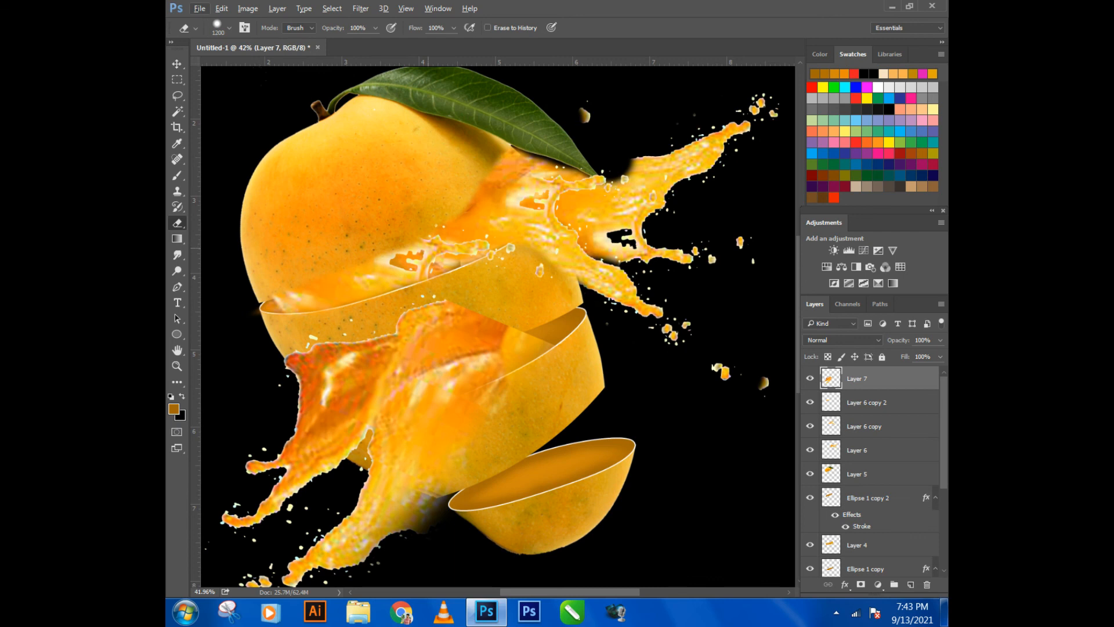
pyautogui.moveTo(461, 269)
pyautogui.mouseDown()
pyautogui.moveTo(480, 295)
pyautogui.moveTo(384, 312)
pyautogui.moveTo(487, 318)
pyautogui.moveTo(315, 339)
pyautogui.moveTo(335, 355)
pyautogui.mouseUp()
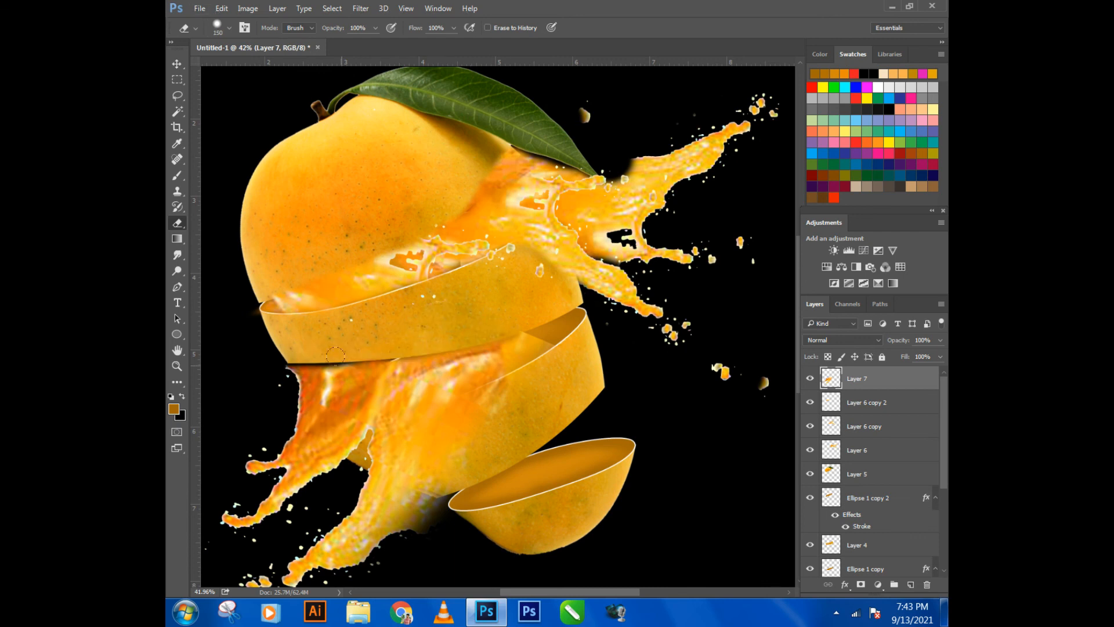
pyautogui.hotkey('ctrl', 'z')
pyautogui.moveTo(275, 337)
pyautogui.mouseDown()
pyautogui.moveTo(391, 334)
pyautogui.moveTo(467, 311)
pyautogui.moveTo(376, 312)
pyautogui.mouseUp()
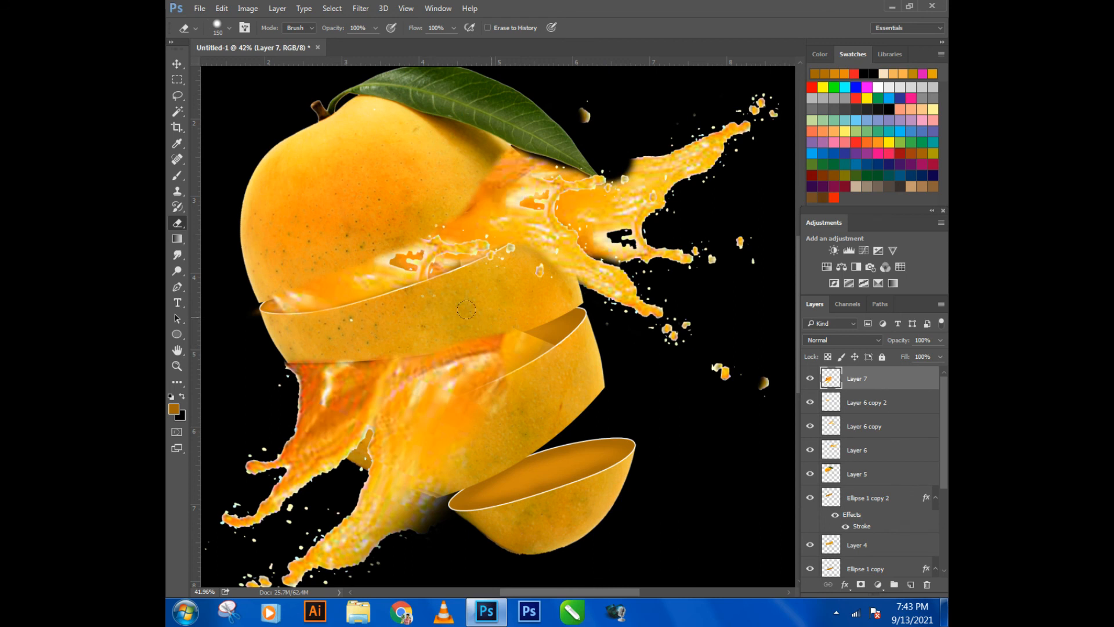
# - Erase the Layer 7 splash below the third slice's cut outline, including the lower splash arm and its detached drops
pyautogui.scroll(-5, 500, 301)
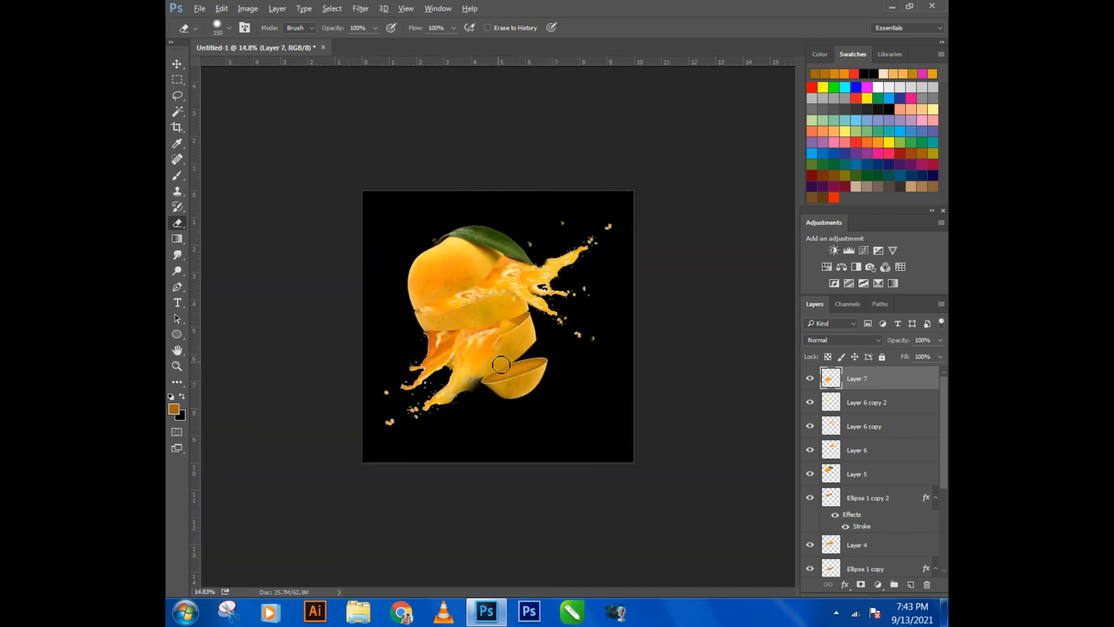
pyautogui.scroll(2, 488, 375)
pyautogui.scroll(1, 488, 375)
pyautogui.moveTo(414, 389)
pyautogui.mouseDown()
pyautogui.moveTo(470, 377)
pyautogui.moveTo(505, 342)
pyautogui.moveTo(457, 359)
pyautogui.mouseUp()
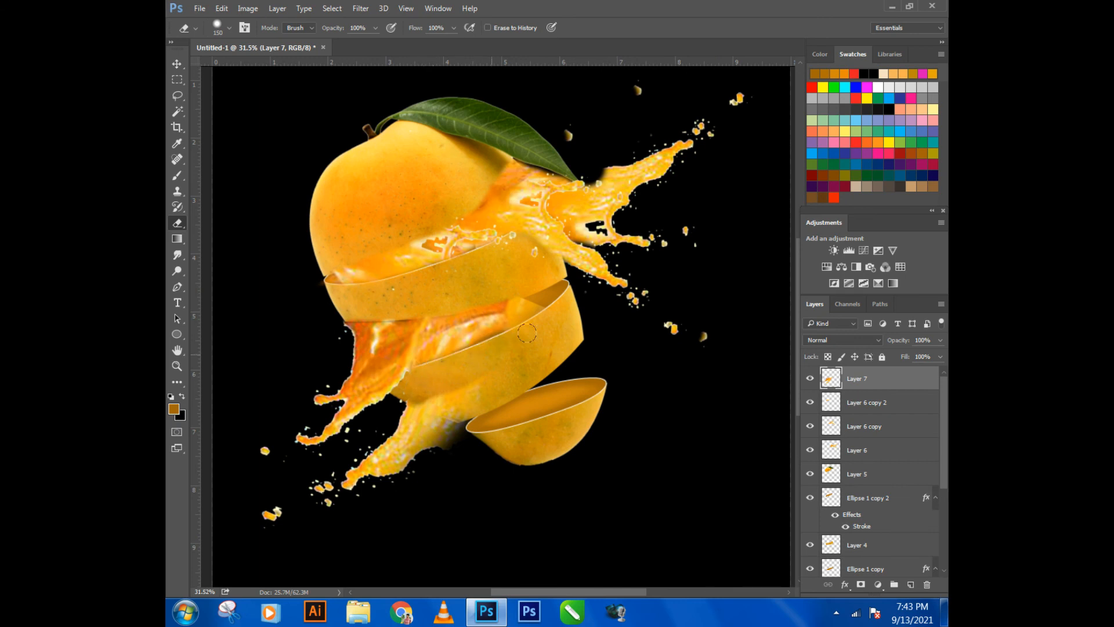
pyautogui.moveTo(492, 380)
pyautogui.mouseDown()
pyautogui.moveTo(259, 520)
pyautogui.moveTo(386, 476)
pyautogui.moveTo(334, 498)
pyautogui.moveTo(418, 398)
pyautogui.moveTo(330, 458)
pyautogui.moveTo(398, 433)
pyautogui.moveTo(382, 471)
pyautogui.moveTo(464, 395)
pyautogui.moveTo(434, 427)
pyautogui.mouseUp()
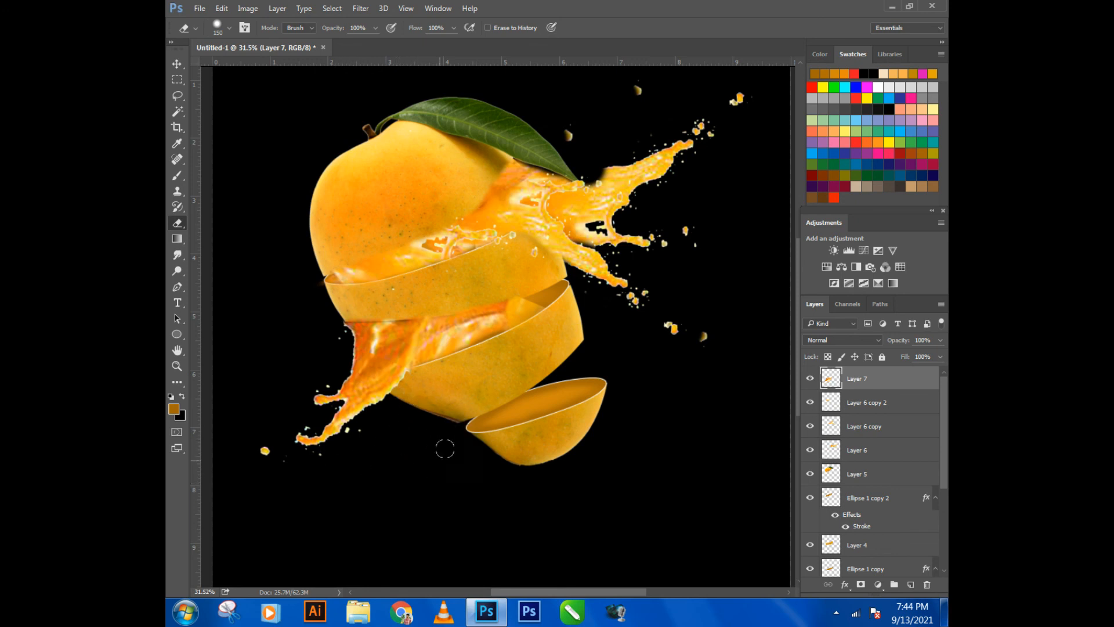
pyautogui.scroll(-7, 445, 448)
pyautogui.scroll(-4, 452, 435)
pyautogui.scroll(4, 493, 377)
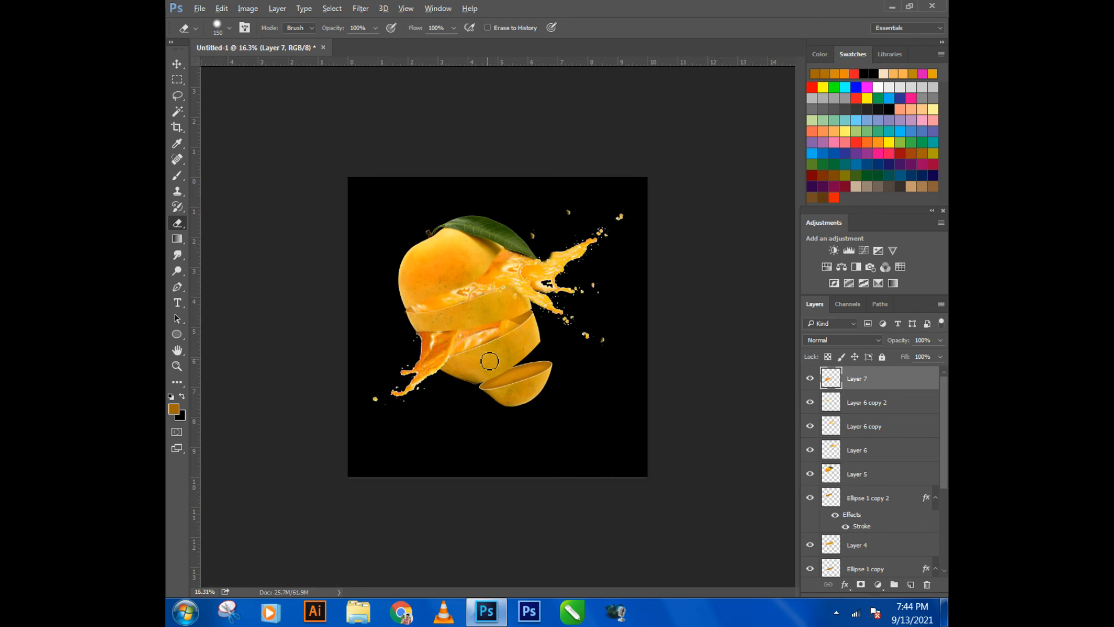
pyautogui.scroll(1, 489, 361)
pyautogui.scroll(-2, 487, 363)
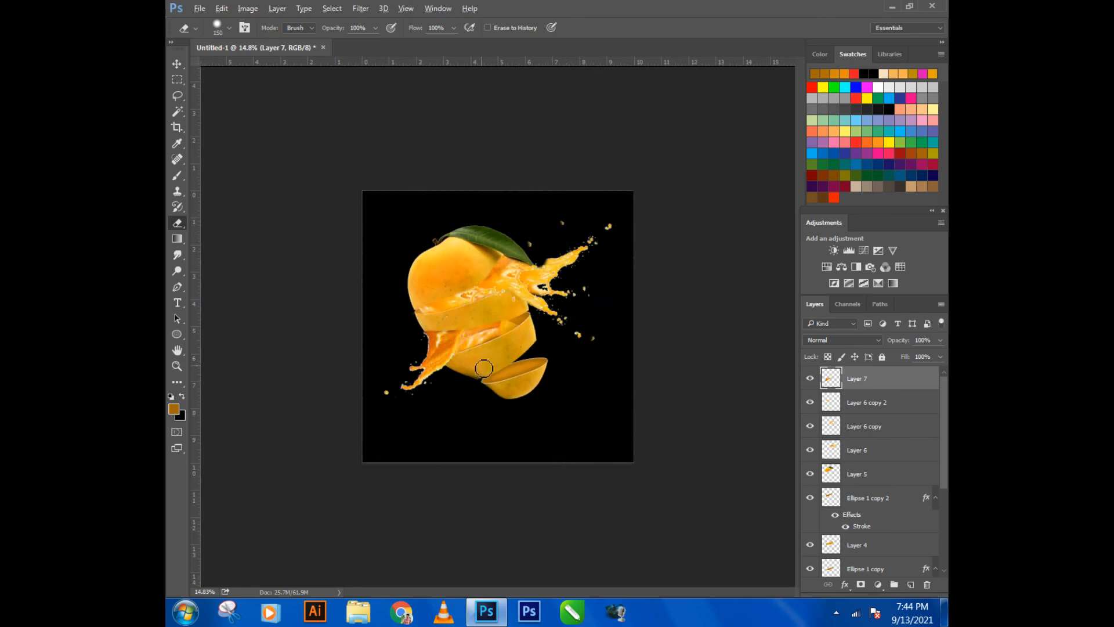
# - Merge all mango slice, ellipse and splash layers from Layer 7 down to Layer 2 into one layer, leaving black Layer 1 separate
pyautogui.scroll(2, 484, 367)
pyautogui.scroll(1, 552, 403)
pyautogui.scroll(-2, 554, 404)
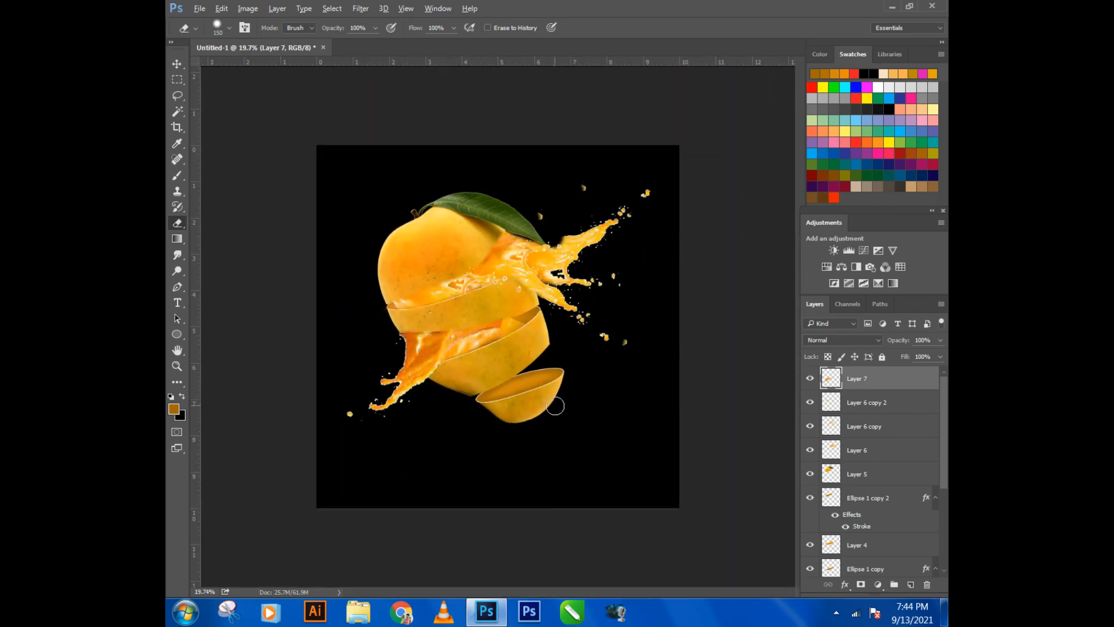
pyautogui.click(176, 64)
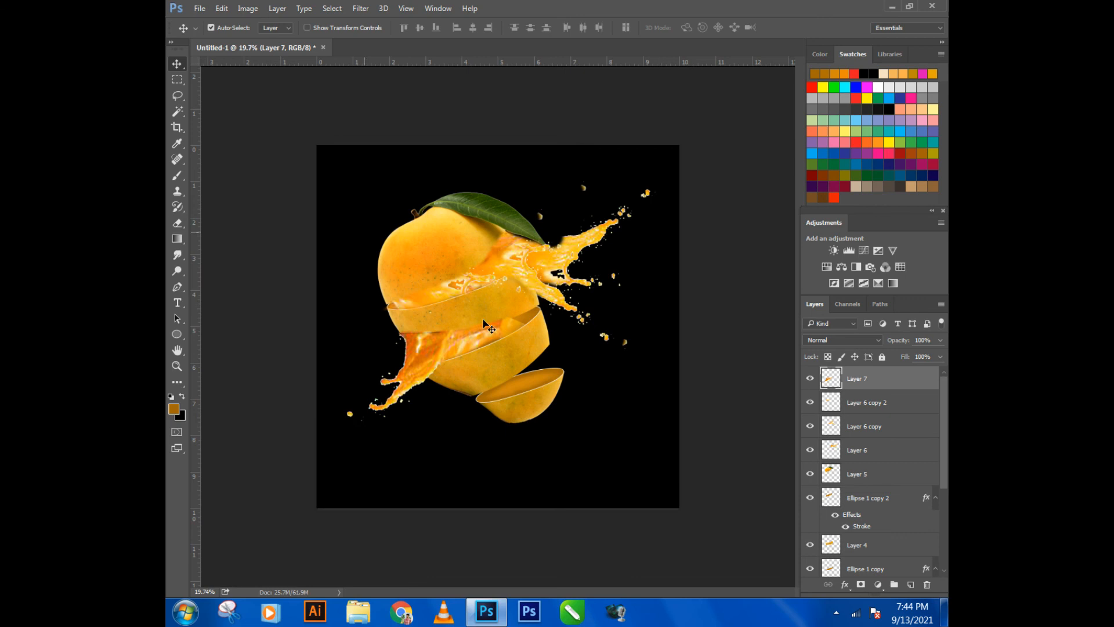
pyautogui.click(733, 398)
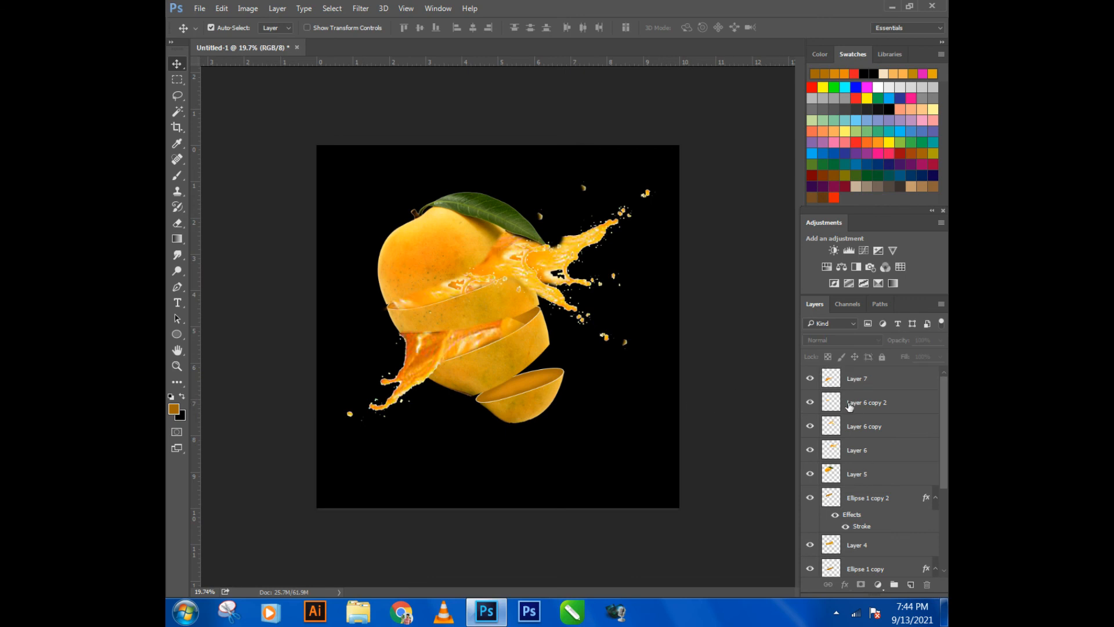
pyautogui.click(860, 380)
pyautogui.keyDown('ctrl'); pyautogui.click(855, 407); pyautogui.keyUp('ctrl')
pyautogui.keyDown('ctrl'); pyautogui.click(858, 425); pyautogui.keyUp('ctrl')
pyautogui.keyDown('ctrl'); pyautogui.click(867, 448); pyautogui.keyUp('ctrl')
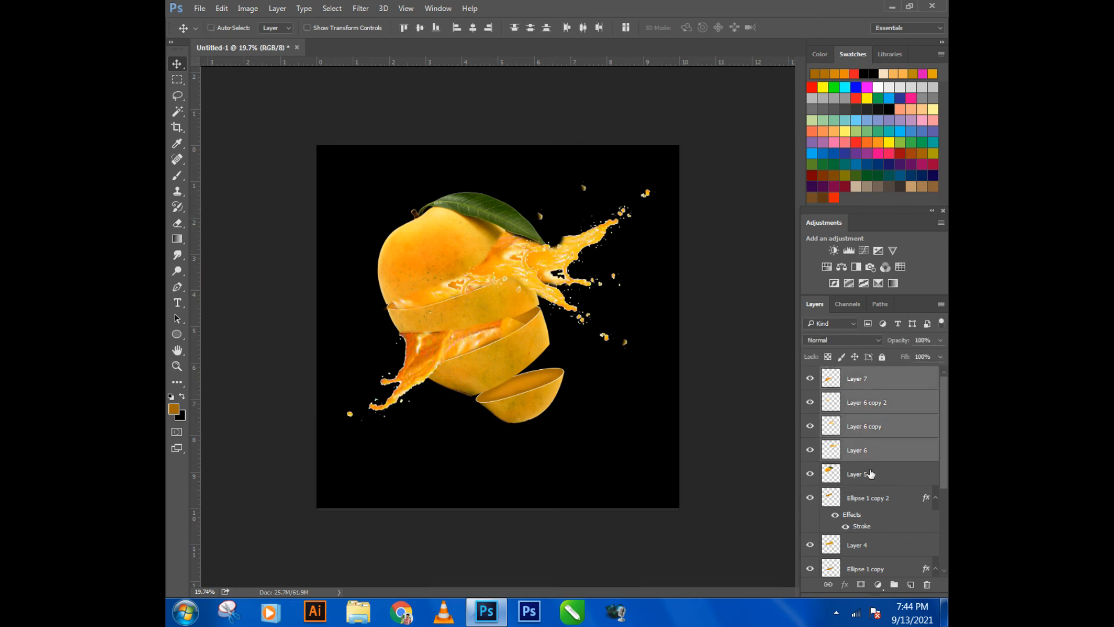
pyautogui.keyDown('ctrl'); pyautogui.click(869, 474); pyautogui.keyUp('ctrl')
pyautogui.keyDown('ctrl'); pyautogui.click(867, 499); pyautogui.keyUp('ctrl')
pyautogui.keyDown('ctrl'); pyautogui.click(860, 545); pyautogui.keyUp('ctrl')
pyautogui.scroll(-2, 853, 533)
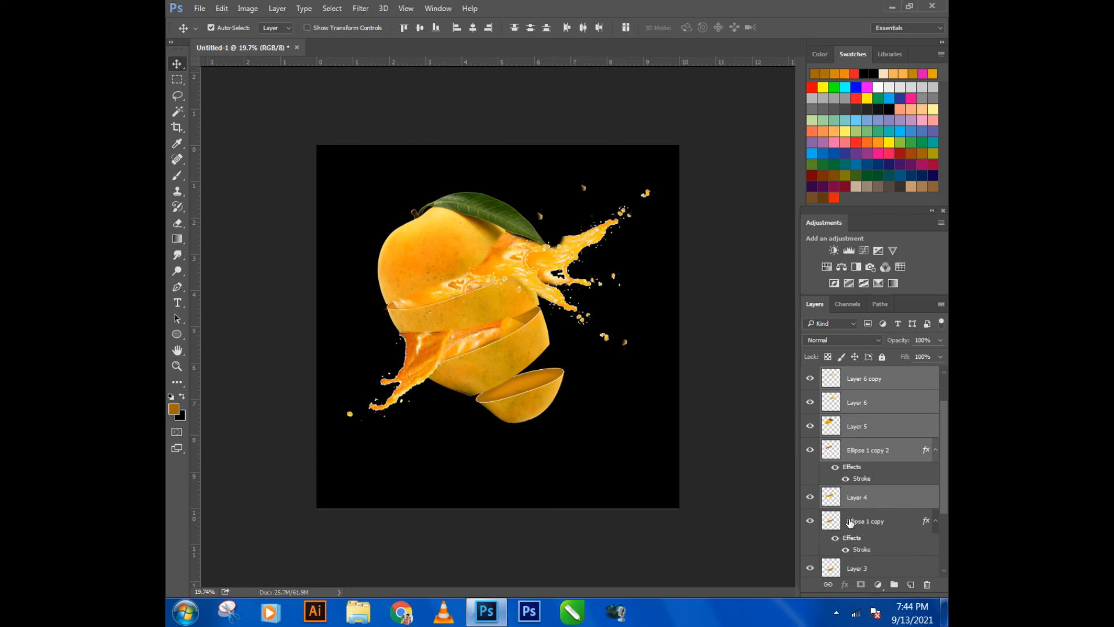
pyautogui.keyDown('ctrl'); pyautogui.click(858, 518); pyautogui.keyUp('ctrl')
pyautogui.scroll(-4, 858, 518)
pyautogui.keyDown('ctrl'); pyautogui.click(852, 470); pyautogui.keyUp('ctrl')
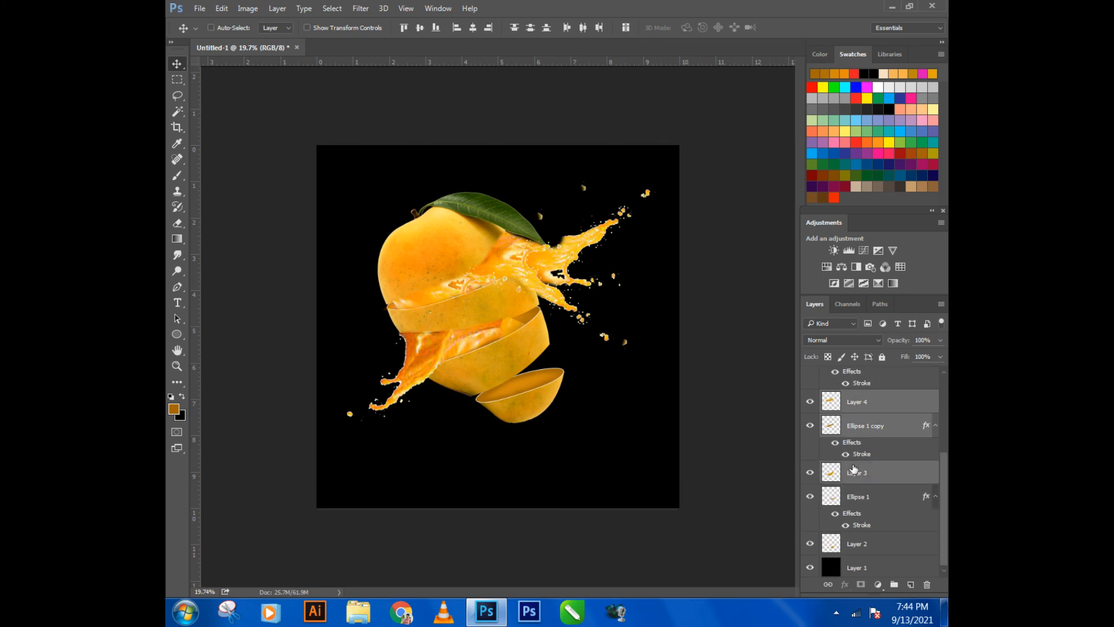
pyautogui.keyDown('ctrl'); pyautogui.click(863, 505); pyautogui.keyUp('ctrl')
pyautogui.scroll(-1, 861, 505)
pyautogui.keyDown('ctrl'); pyautogui.click(857, 548); pyautogui.keyUp('ctrl')
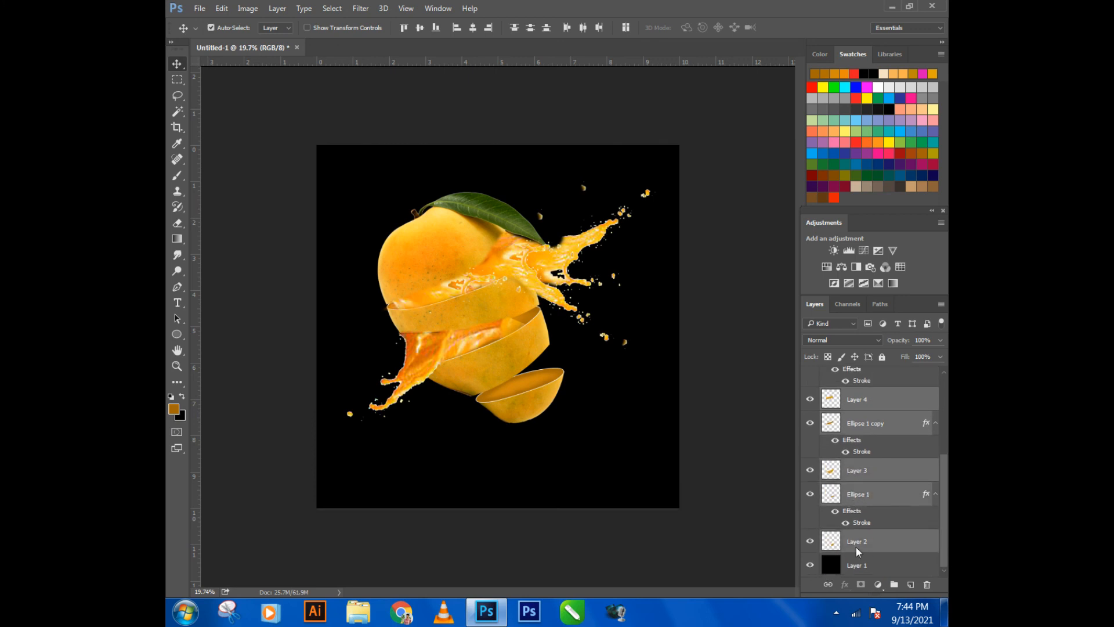
pyautogui.rightClick(857, 548)
pyautogui.click(678, 476)
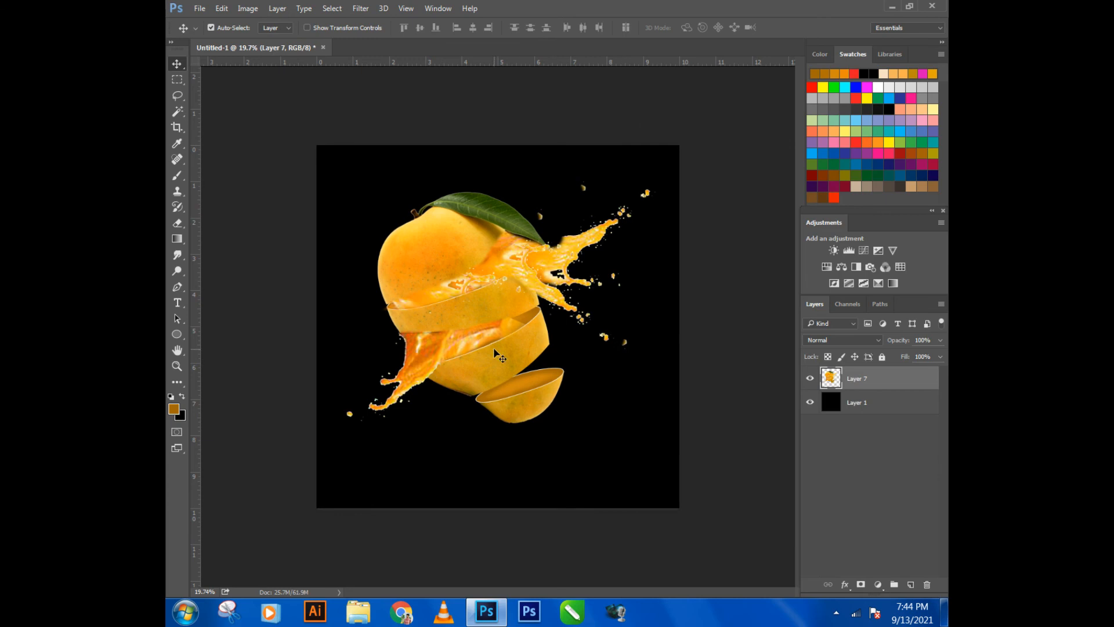
# - Scale the merged mango to about 70%, rotate it -5°, and position it in the upper middle of the canvas
pyautogui.moveTo(543, 412); pyautogui.dragTo(559, 439)
pyautogui.hotkey('ctrl', 't')
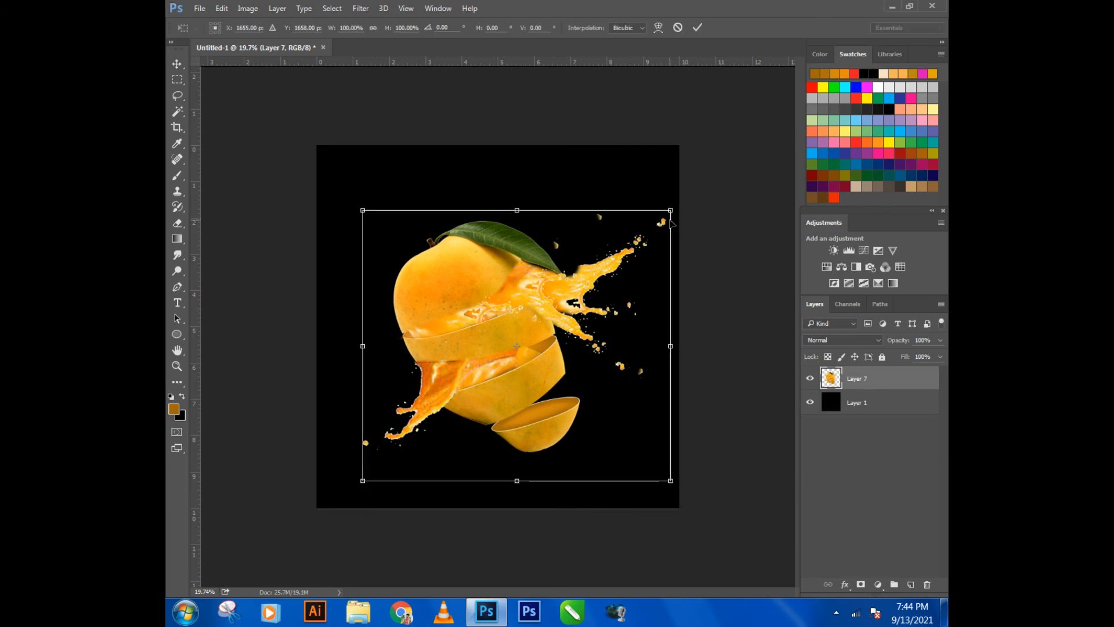
pyautogui.moveTo(670, 210); pyautogui.dragTo(578, 291)
pyautogui.moveTo(461, 359); pyautogui.dragTo(510, 301)
pyautogui.moveTo(607, 460); pyautogui.dragTo(628, 444)
pyautogui.moveTo(548, 404); pyautogui.dragTo(525, 360)
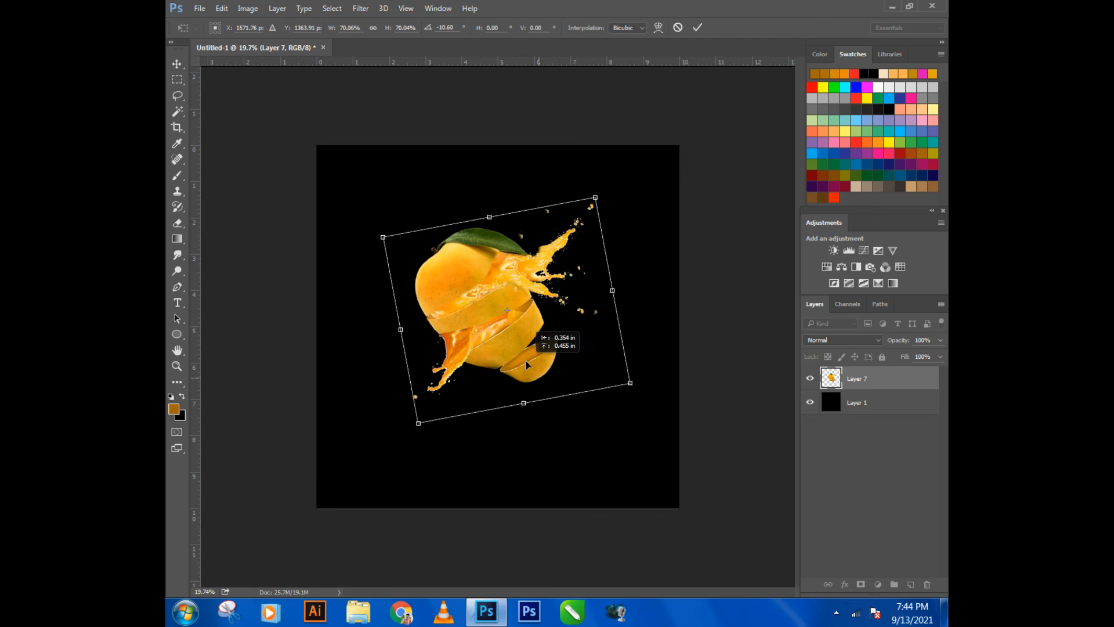
pyautogui.moveTo(642, 428); pyautogui.dragTo(644, 462)
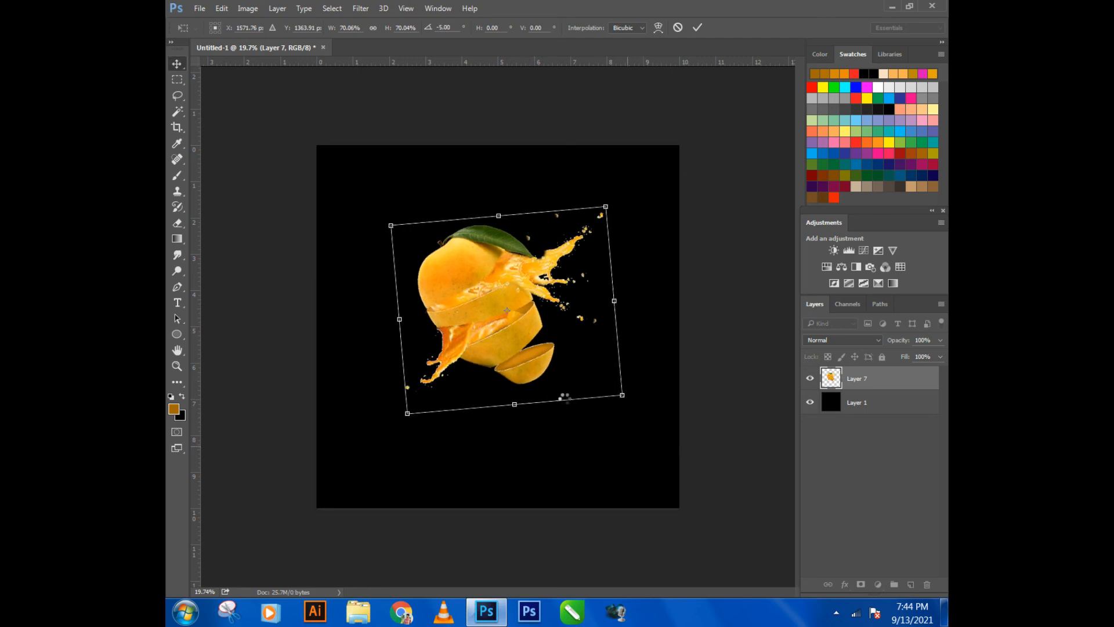
pyautogui.press('Return')
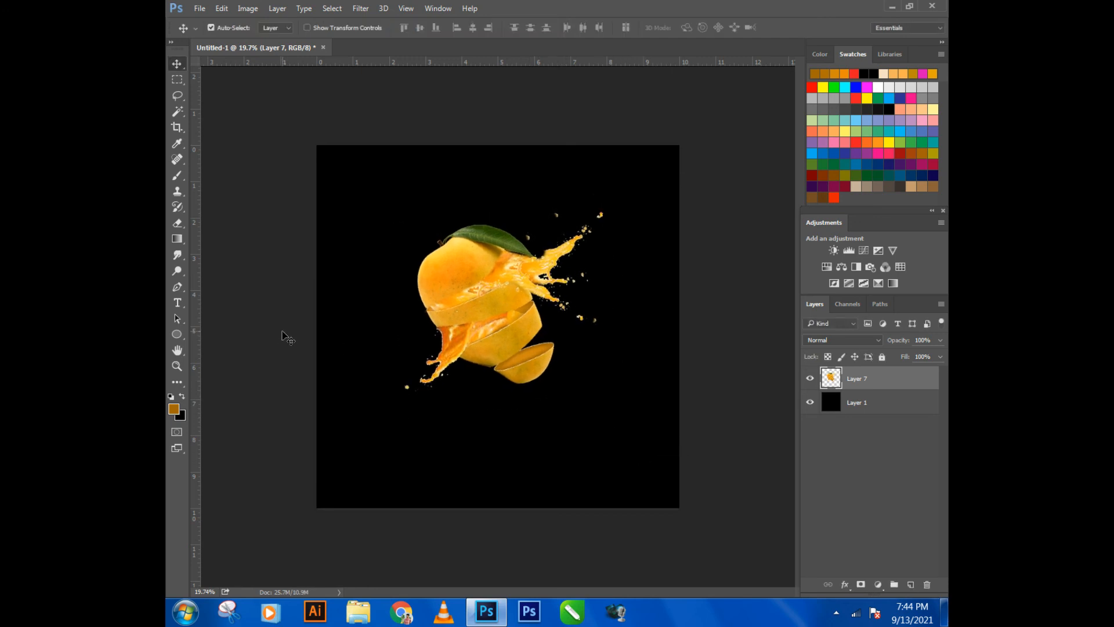
# - Duplicate the mango layer below the original and rotate the copy 90° counter-clockwise
pyautogui.moveTo(497, 290); pyautogui.dragTo(497, 380)
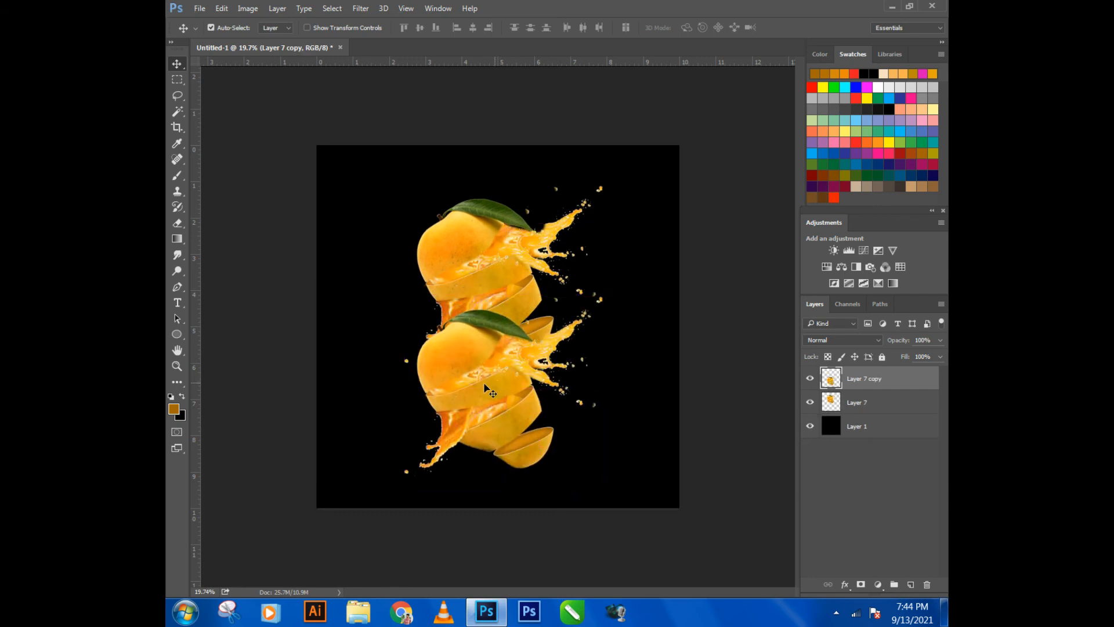
pyautogui.hotkey('ctrl', 't')
pyautogui.rightClick(484, 409)
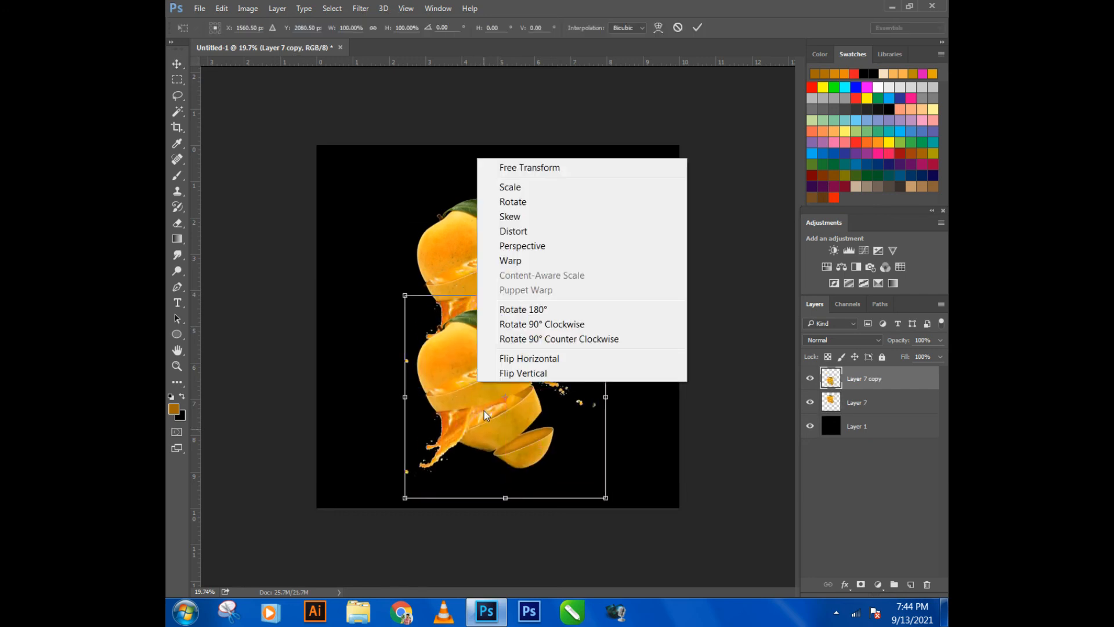
pyautogui.click(514, 375)
pyautogui.moveTo(492, 392); pyautogui.dragTo(468, 416)
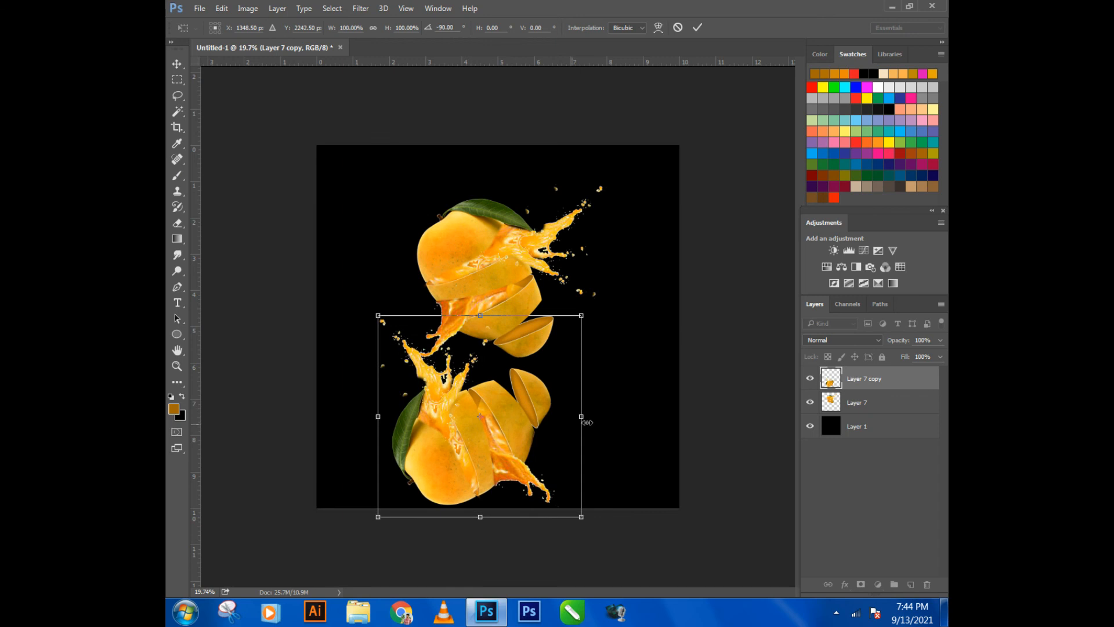
# - Scale the mango copy to 78.37%, rotate it to -114.54°, and place it below the original mango's lowest slice
pyautogui.moveTo(587, 423); pyautogui.dragTo(620, 325)
pyautogui.moveTo(538, 428); pyautogui.dragTo(565, 437)
pyautogui.moveTo(614, 337); pyautogui.dragTo(622, 376)
pyautogui.moveTo(511, 439)
pyautogui.mouseDown()
pyautogui.moveTo(497, 422)
pyautogui.moveTo(529, 431)
pyautogui.mouseUp()
pyautogui.moveTo(573, 288); pyautogui.dragTo(559, 348)
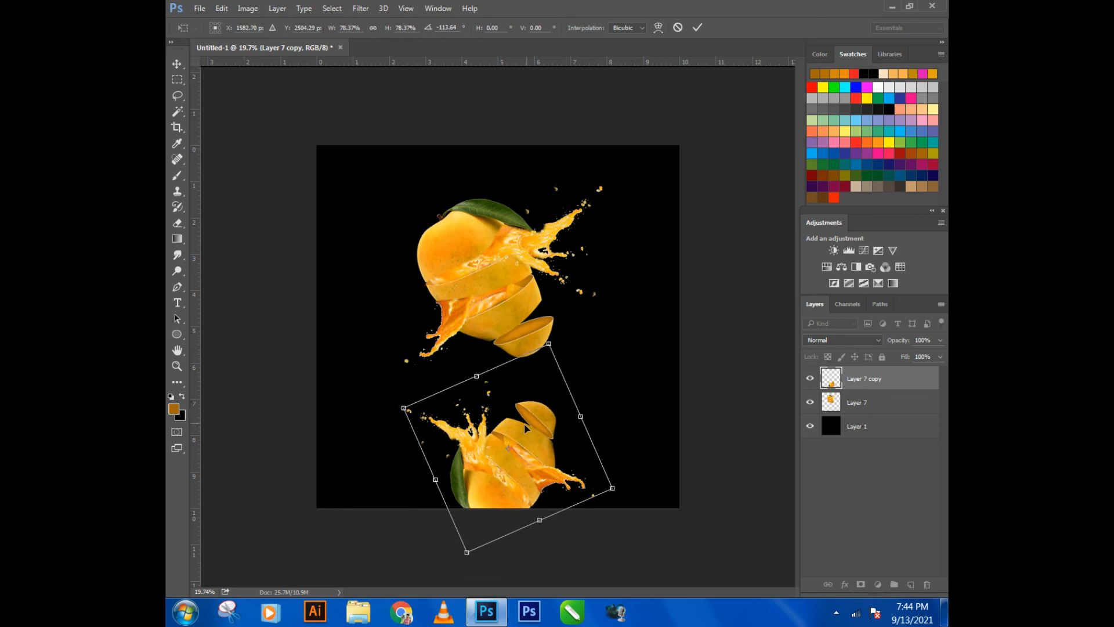
pyautogui.moveTo(524, 423); pyautogui.dragTo(514, 391)
pyautogui.moveTo(598, 372); pyautogui.dragTo(603, 393)
pyautogui.moveTo(535, 415)
pyautogui.mouseDown()
pyautogui.moveTo(543, 400)
pyautogui.moveTo(543, 413)
pyautogui.mouseUp()
pyautogui.moveTo(604, 382); pyautogui.dragTo(616, 355)
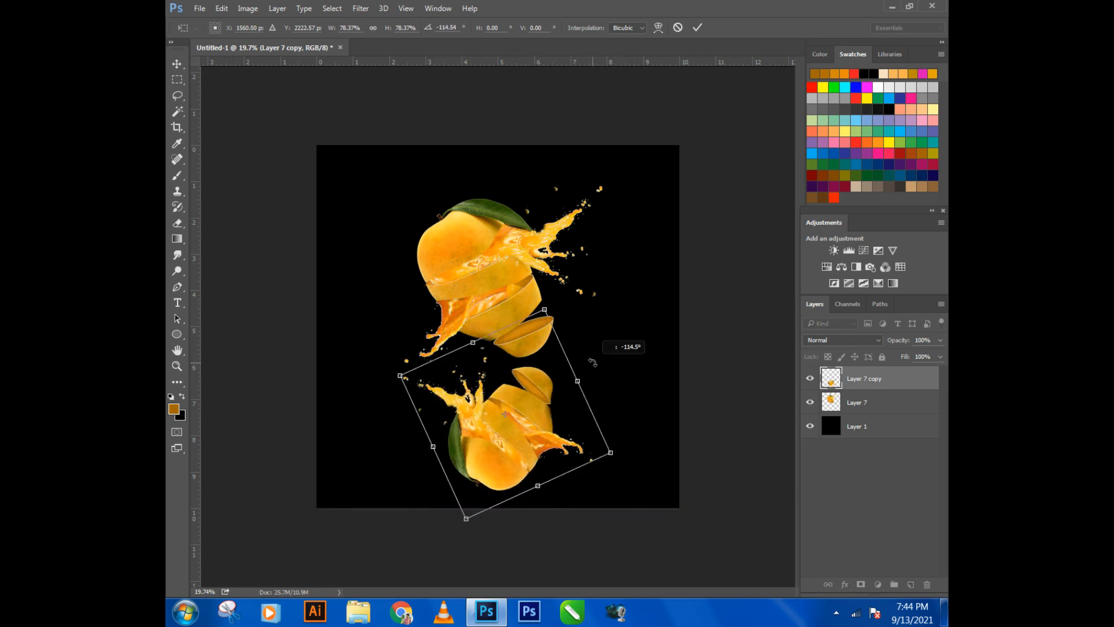
# - Flip the mango copy horizontally and rotate it to about -157° so it sits upside down beneath the original as a reflection
pyautogui.rightClick(539, 399)
pyautogui.click(565, 375)
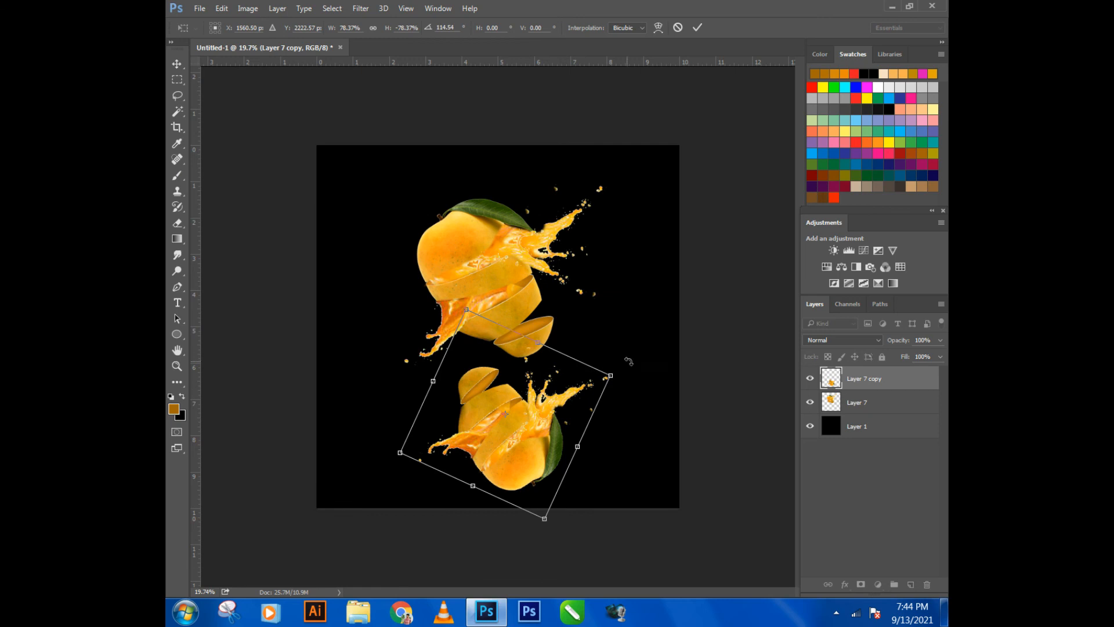
pyautogui.moveTo(629, 356); pyautogui.dragTo(553, 511)
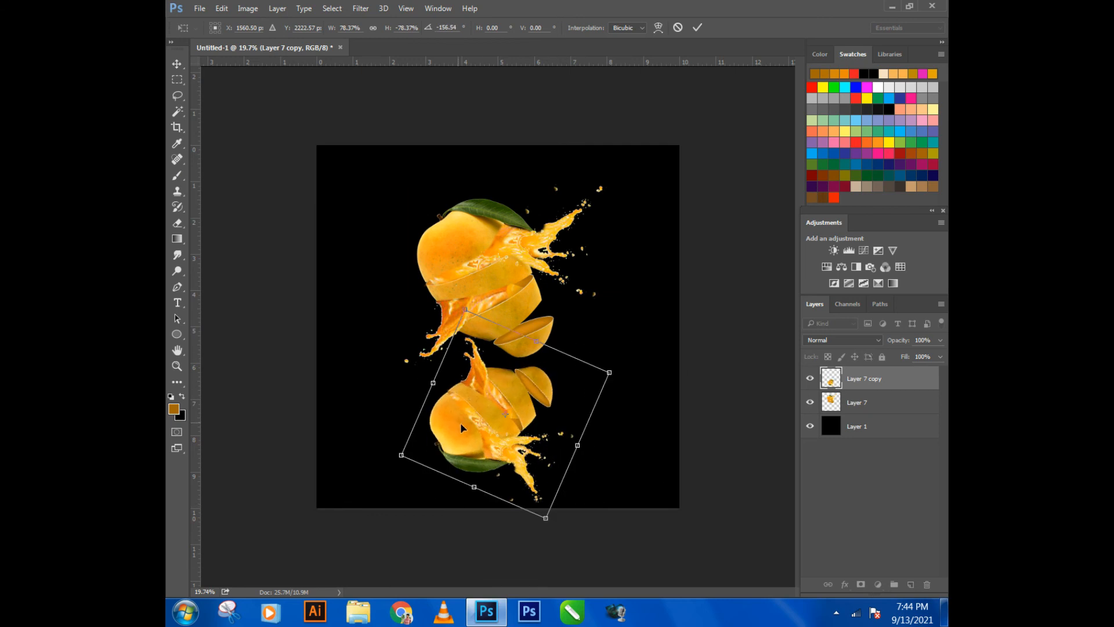
pyautogui.moveTo(460, 423); pyautogui.dragTo(466, 429)
pyautogui.moveTo(617, 452); pyautogui.dragTo(610, 440)
pyautogui.press('Return')
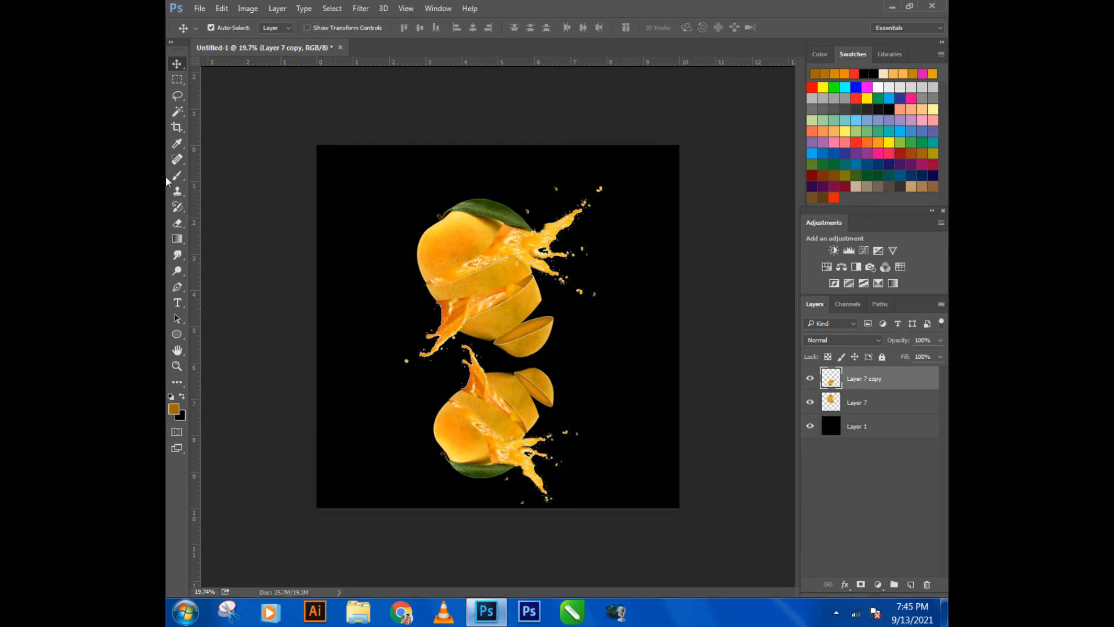
# - Erase the reflection's lower half and its juice splash with a soft 1100 px eraser, fading it into the black
pyautogui.click(182, 230)
pyautogui.hotkey('ctrl', 'z')
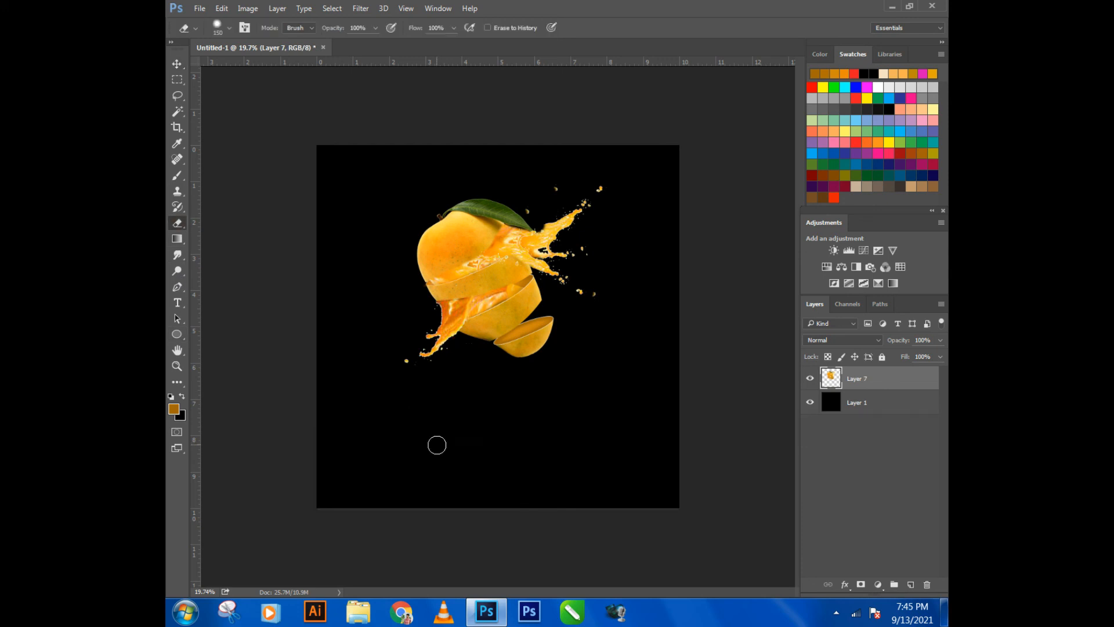
pyautogui.hotkey('ctrl', 'z')
pyautogui.press(']')
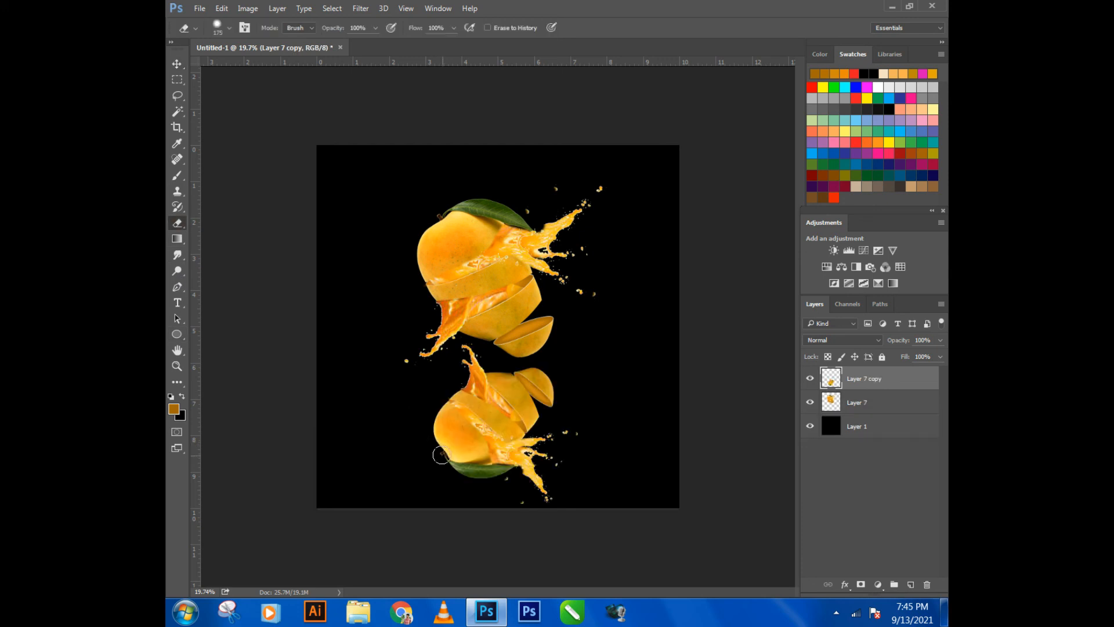
pyautogui.moveTo(429, 495)
pyautogui.mouseDown()
pyautogui.moveTo(529, 487)
pyautogui.moveTo(506, 493)
pyautogui.mouseUp()
pyautogui.rightClick(506, 501)
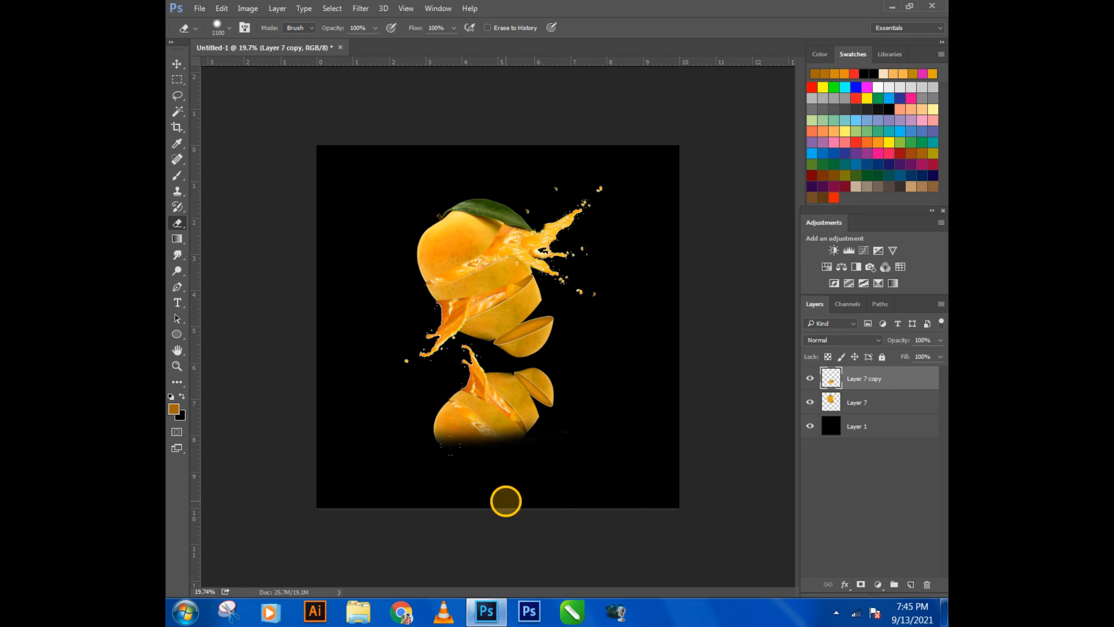
pyautogui.moveTo(610, 465); pyautogui.dragTo(552, 465)
pyautogui.moveTo(429, 443)
pyautogui.mouseDown()
pyautogui.moveTo(534, 469)
pyautogui.moveTo(566, 462)
pyautogui.mouseUp()
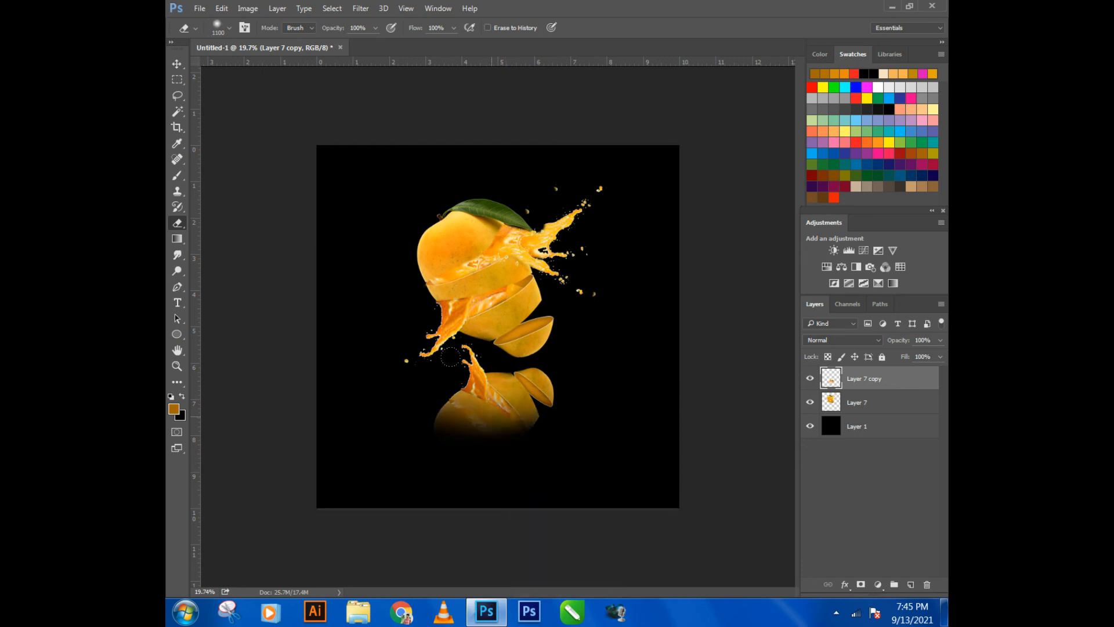
pyautogui.moveTo(382, 413)
pyautogui.mouseDown()
pyautogui.moveTo(479, 436)
pyautogui.moveTo(519, 424)
pyautogui.mouseUp()
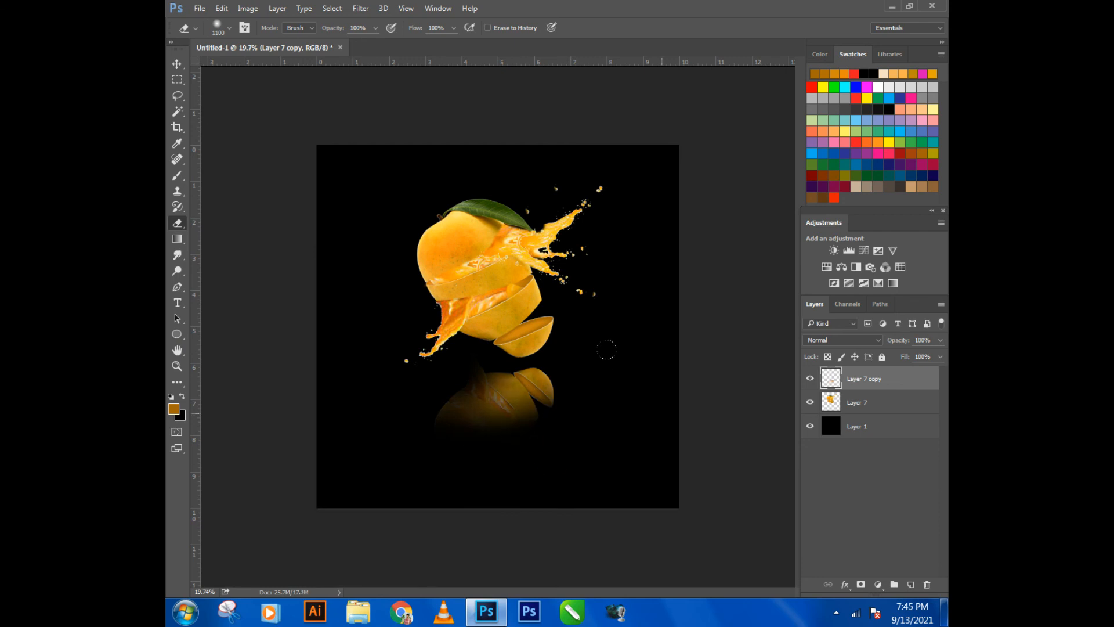
# - Set the reflection layer's opacity to 32%
pyautogui.moveTo(904, 343); pyautogui.dragTo(862, 347)
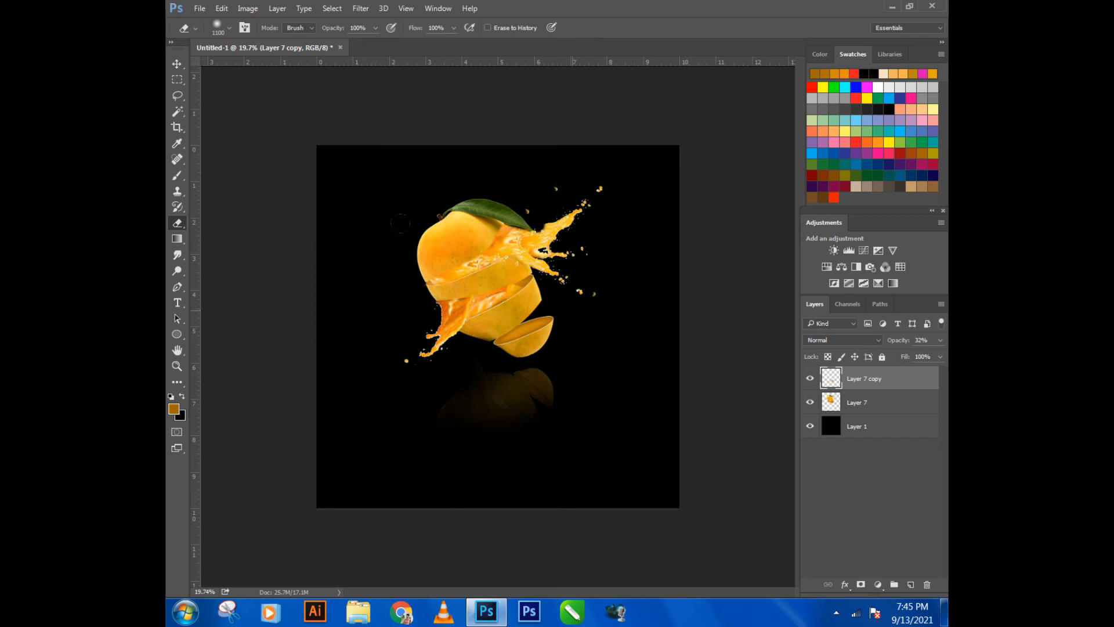
pyautogui.click(177, 63)
pyautogui.click(221, 113)
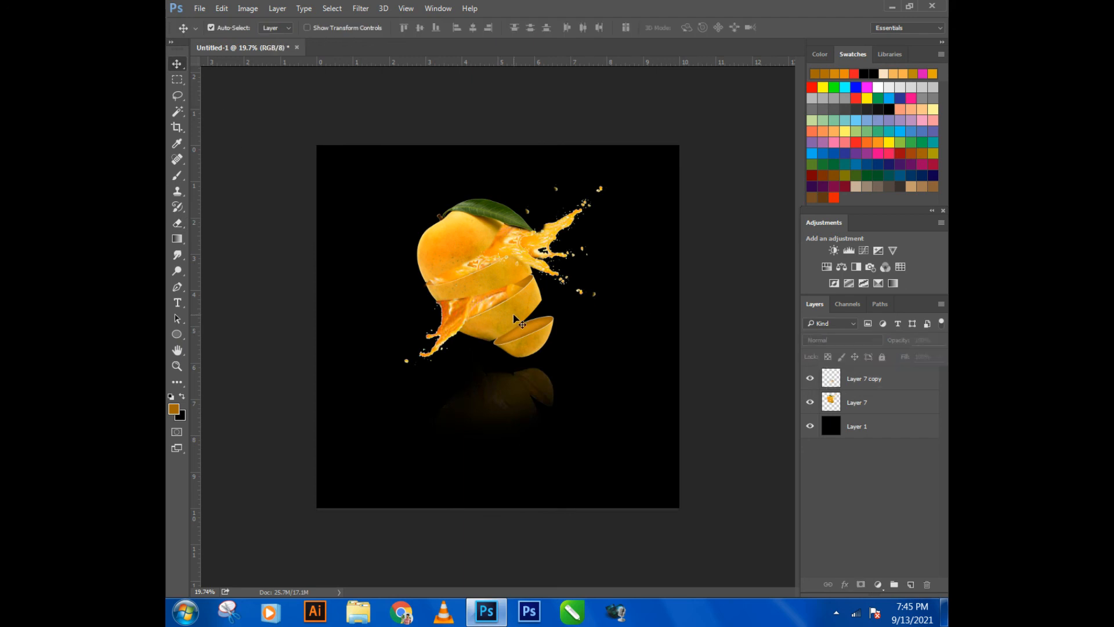
# - Open the image water-droplets-isolated-transparent-background_107791-2282.jpg from the photoshop folder
pyautogui.scroll(1, 514, 318)
pyautogui.click(199, 9)
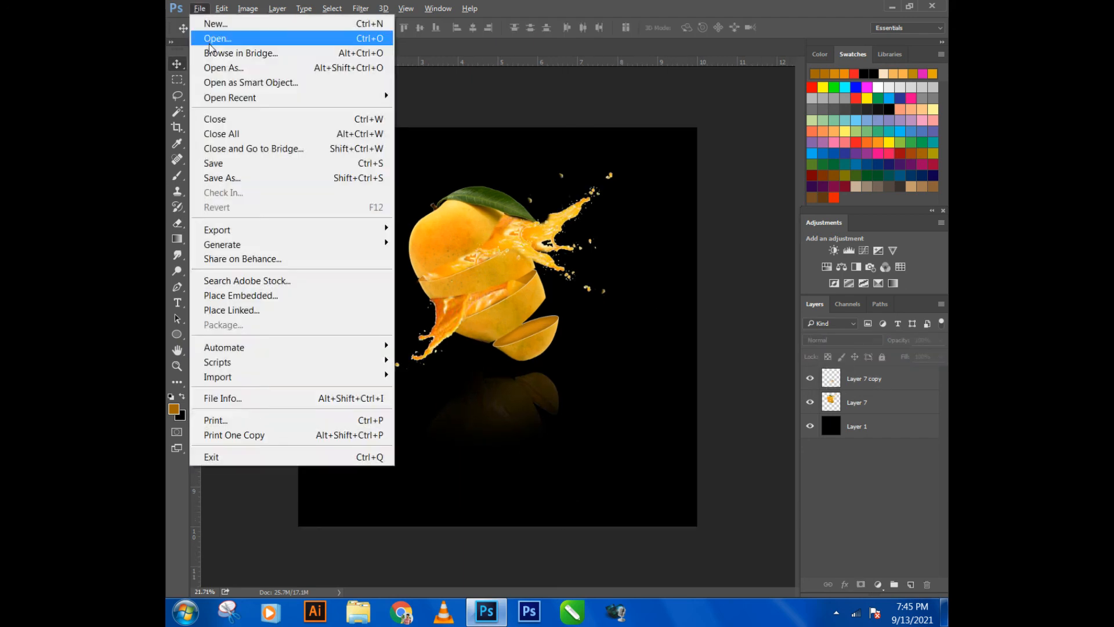
pyautogui.click(220, 38)
pyautogui.click(575, 430)
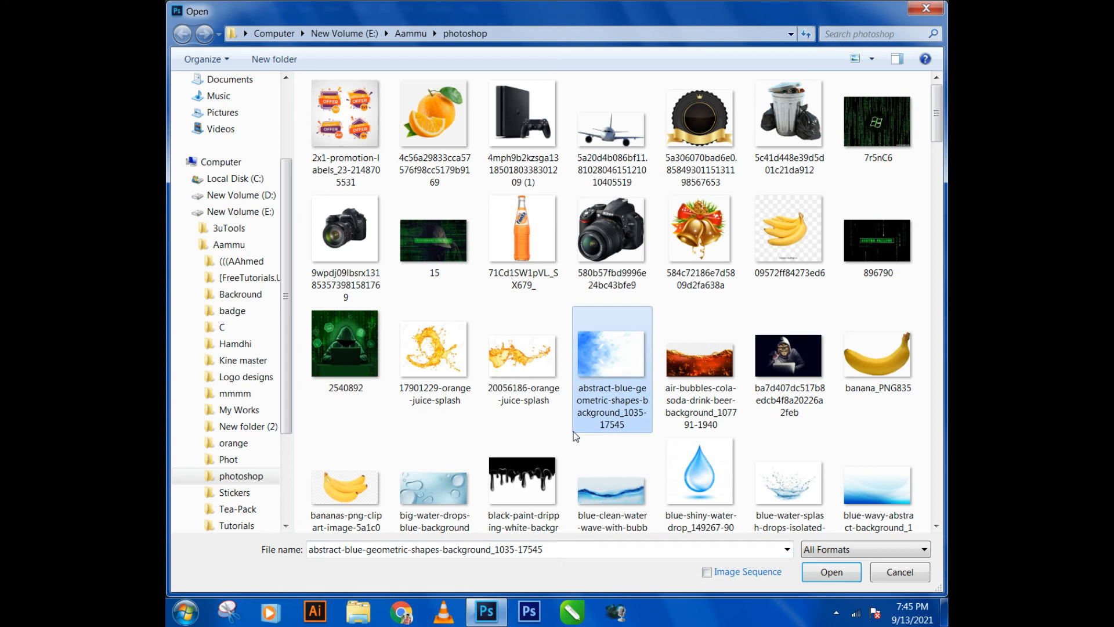
pyautogui.scroll(-15, 557, 418)
pyautogui.scroll(-10, 544, 405)
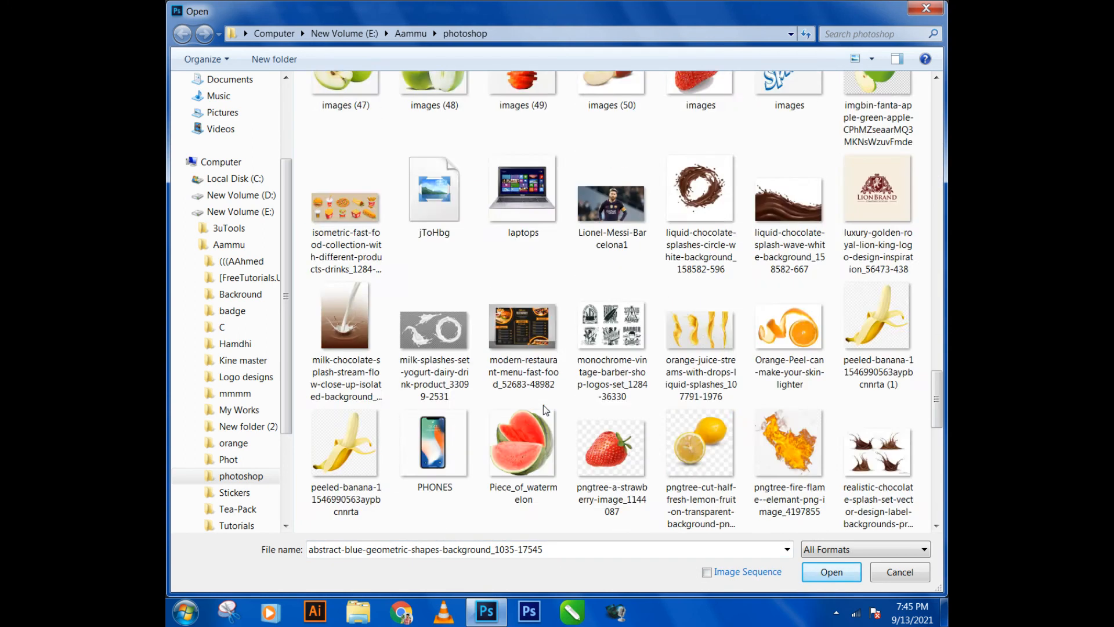
pyautogui.doubleClick(455, 381)
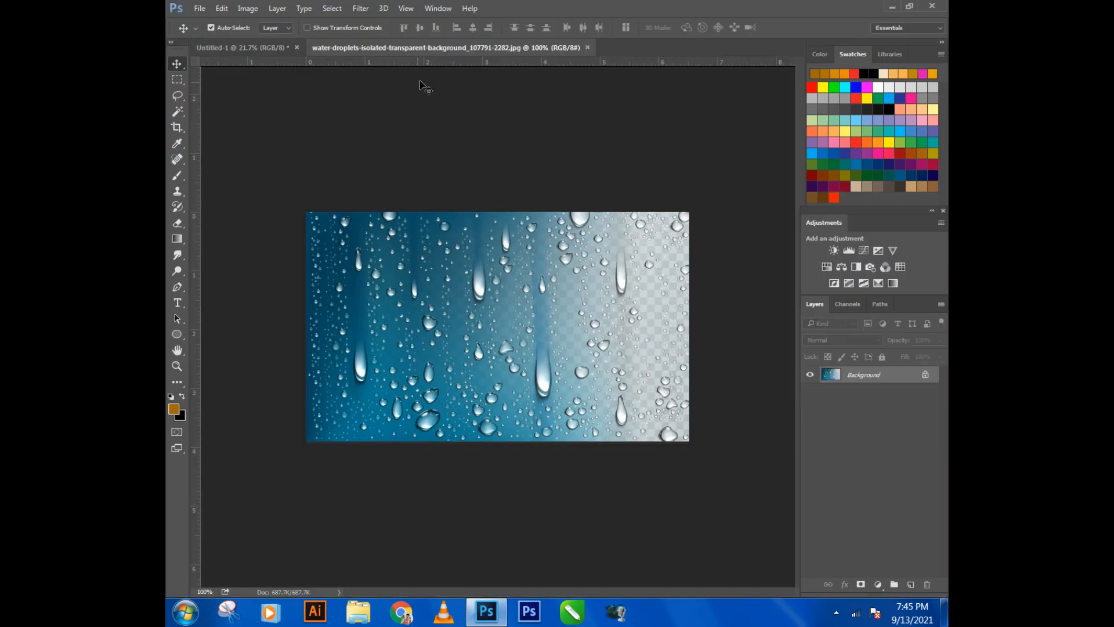
# - Bring the water droplets image into the Untitled-1 composition as a new layer and close the droplets document
pyautogui.rightClick(460, 48)
pyautogui.click(500, 101)
pyautogui.moveTo(302, 112); pyautogui.dragTo(705, 448)
pyautogui.click(580, 45)
# - Rotate the droplets layer to about -31°, enlarge it to cover the mango, and move it directly above Layer 7 in the stack
pyautogui.hotkey('ctrl', 't')
pyautogui.moveTo(637, 409); pyautogui.dragTo(574, 311)
pyautogui.moveTo(632, 407); pyautogui.dragTo(673, 326)
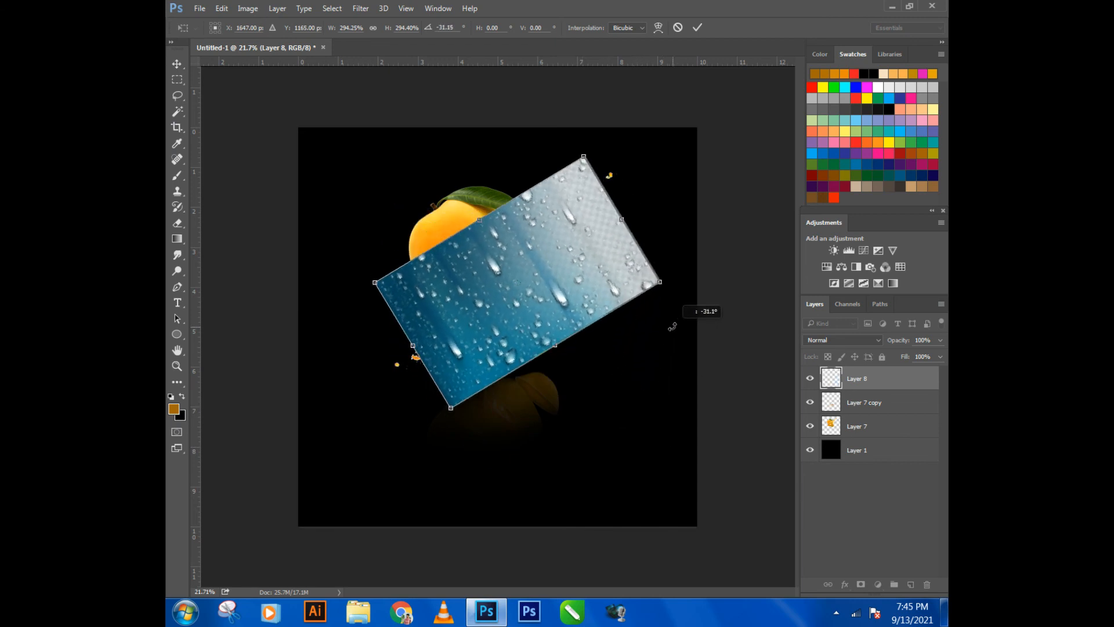
pyautogui.moveTo(583, 157); pyautogui.dragTo(616, 90)
pyautogui.moveTo(538, 224); pyautogui.dragTo(561, 225)
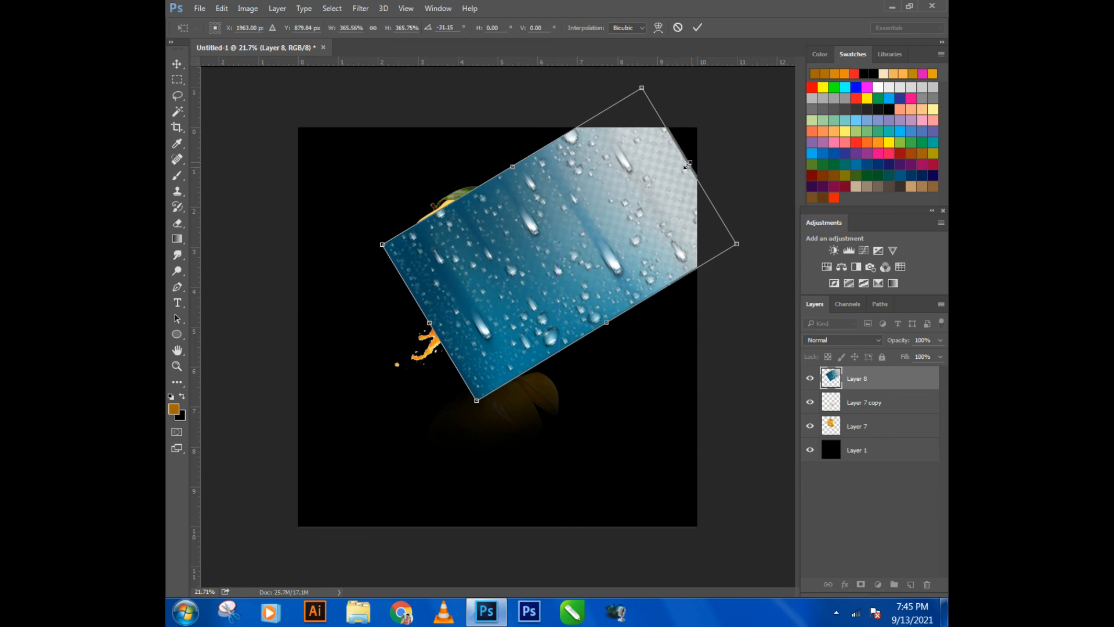
pyautogui.moveTo(689, 166); pyautogui.dragTo(629, 196)
pyautogui.moveTo(540, 256); pyautogui.dragTo(543, 253)
pyautogui.press('Return')
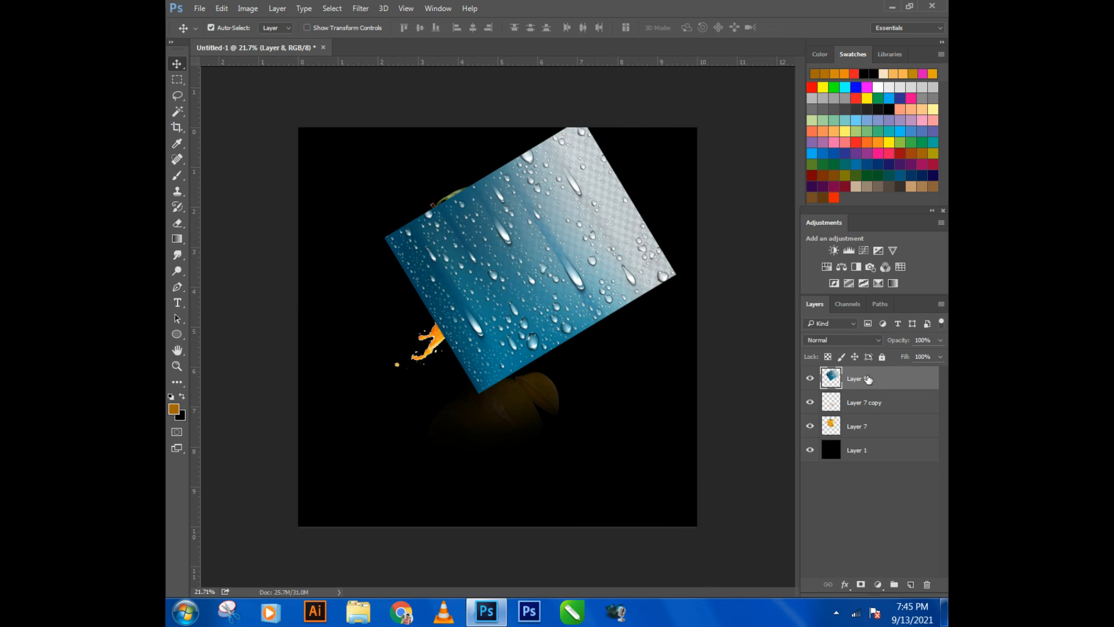
pyautogui.moveTo(871, 379); pyautogui.dragTo(864, 413)
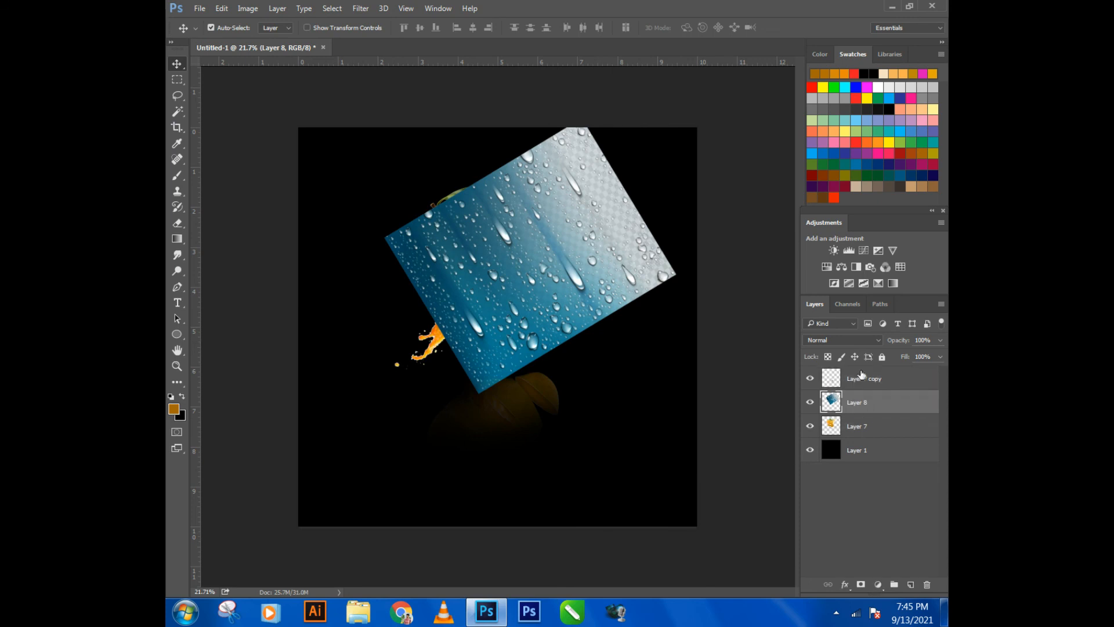
# - Set the water droplets layer's blend mode to Overlay and its opacity to 58%
pyautogui.click(874, 342)
pyautogui.click(841, 369)
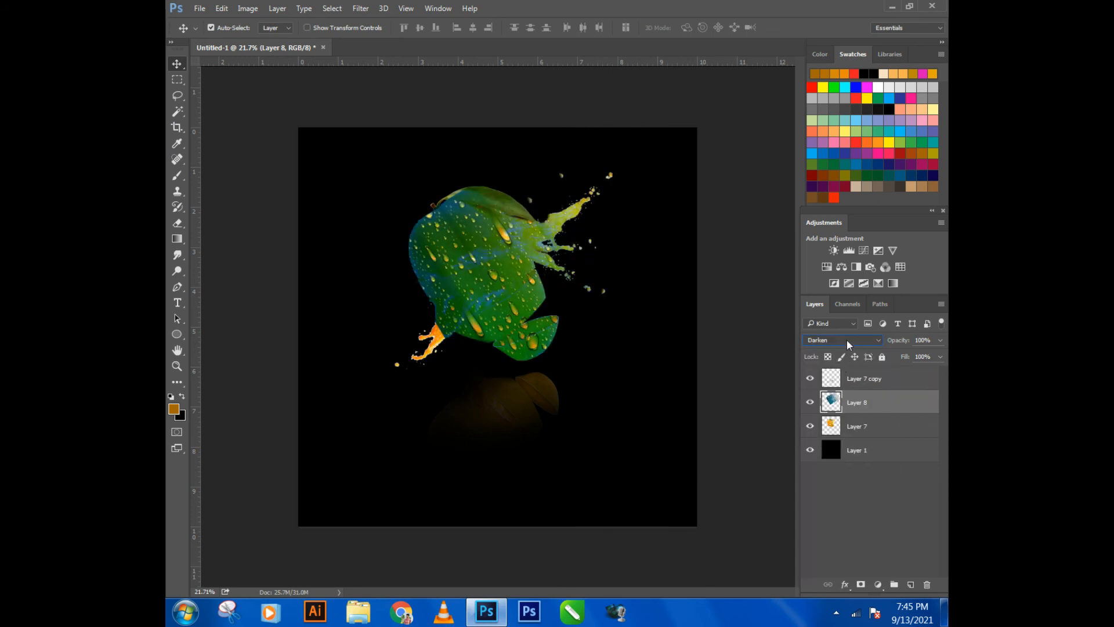
pyautogui.scroll(-4, 847, 339)
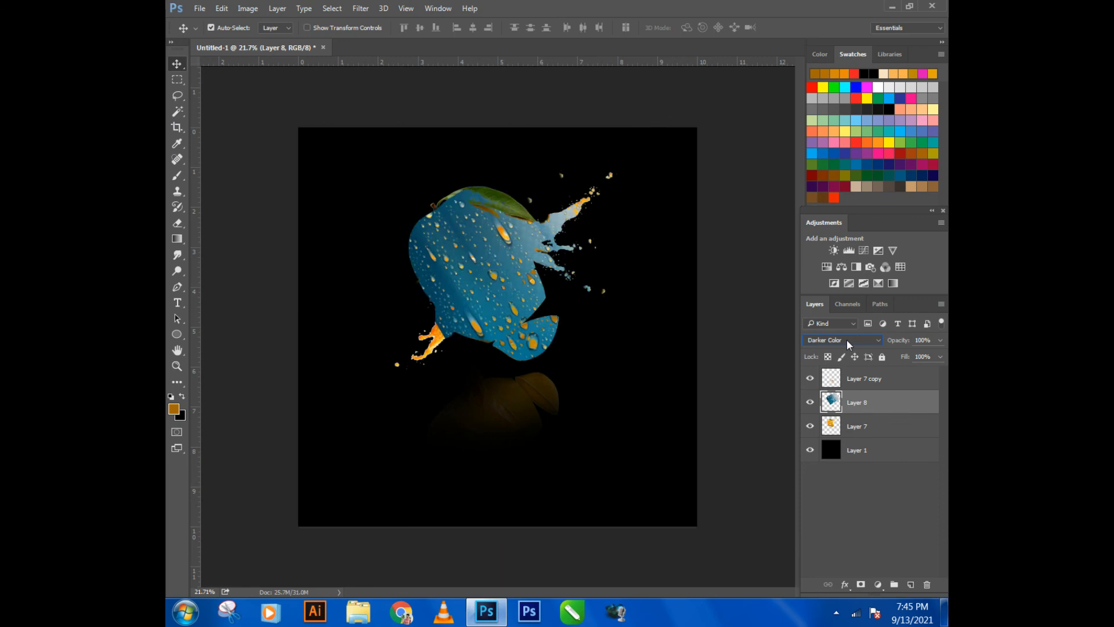
pyautogui.scroll(-4, 848, 339)
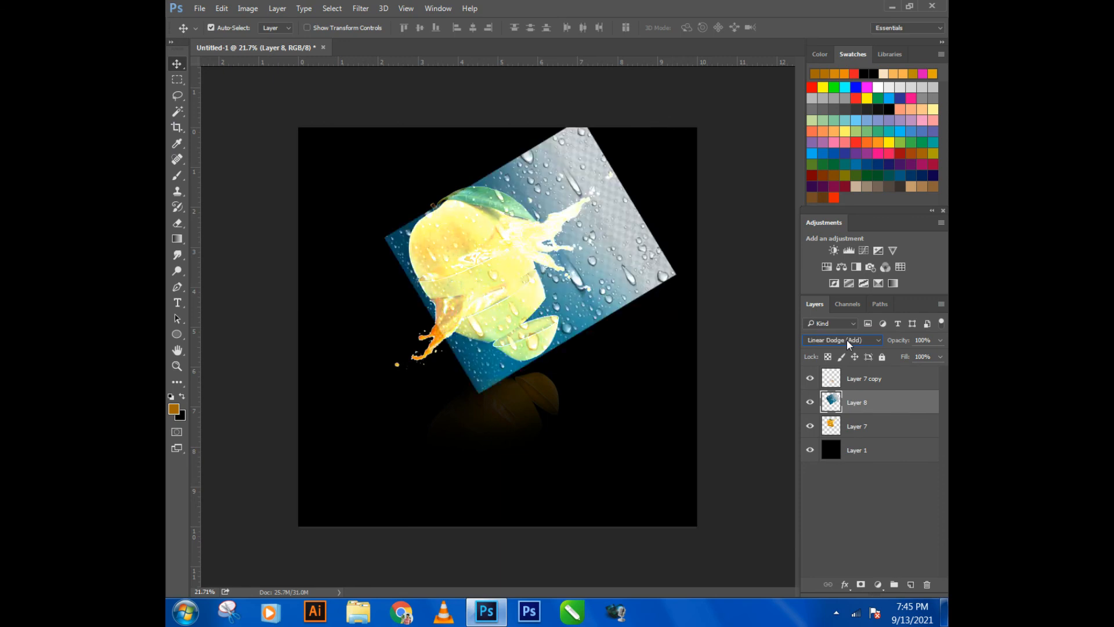
pyautogui.scroll(-2, 847, 339)
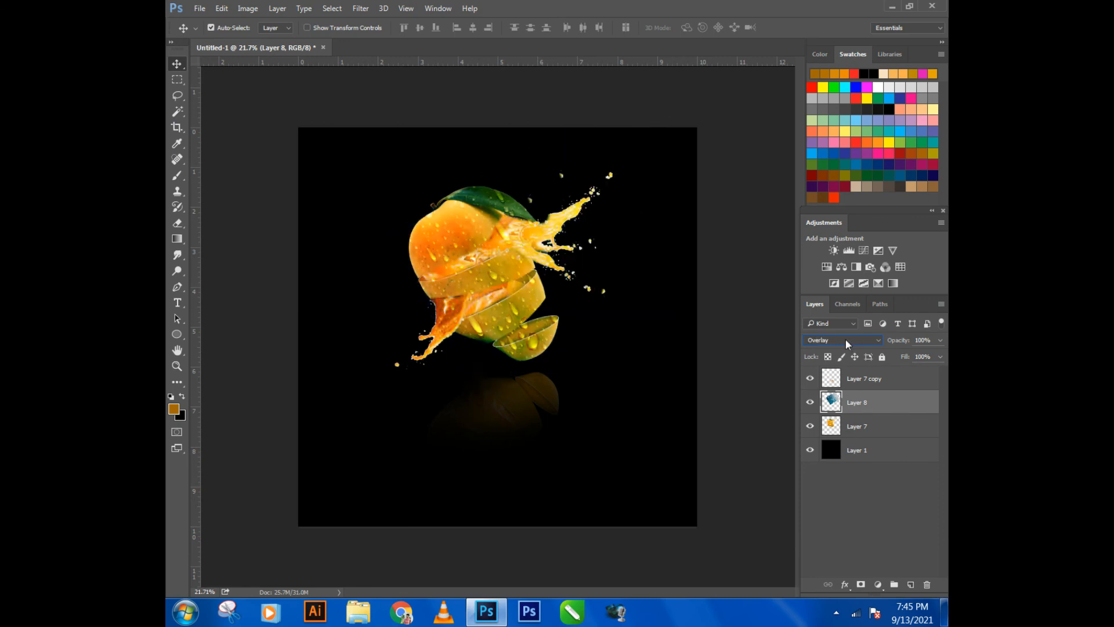
pyautogui.moveTo(899, 342); pyautogui.dragTo(857, 344)
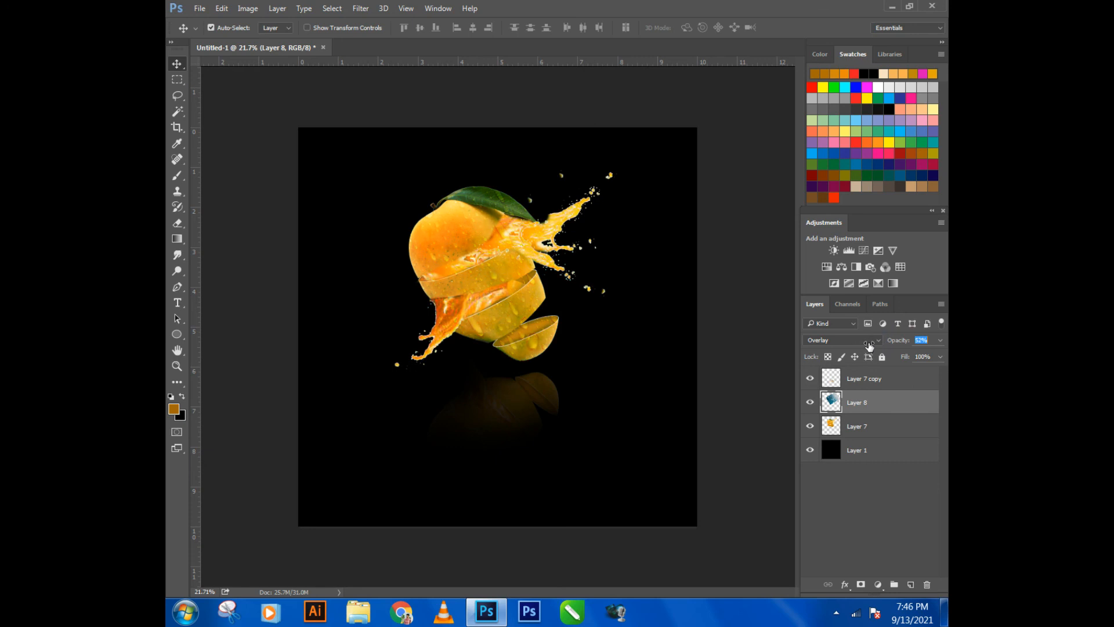
pyautogui.click(757, 377)
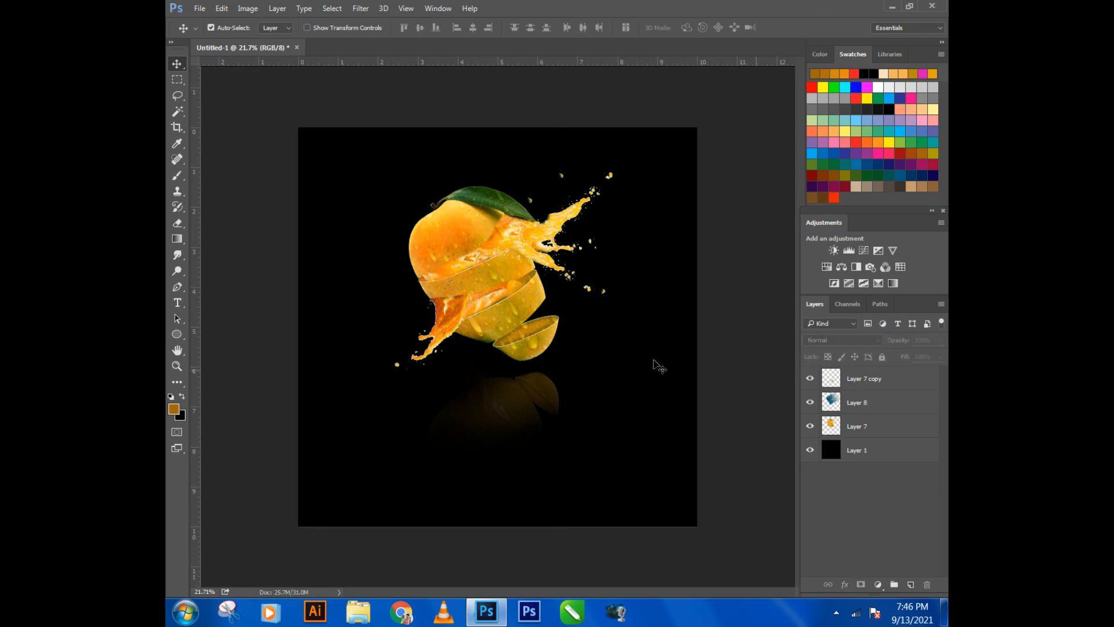
pyautogui.click(178, 223)
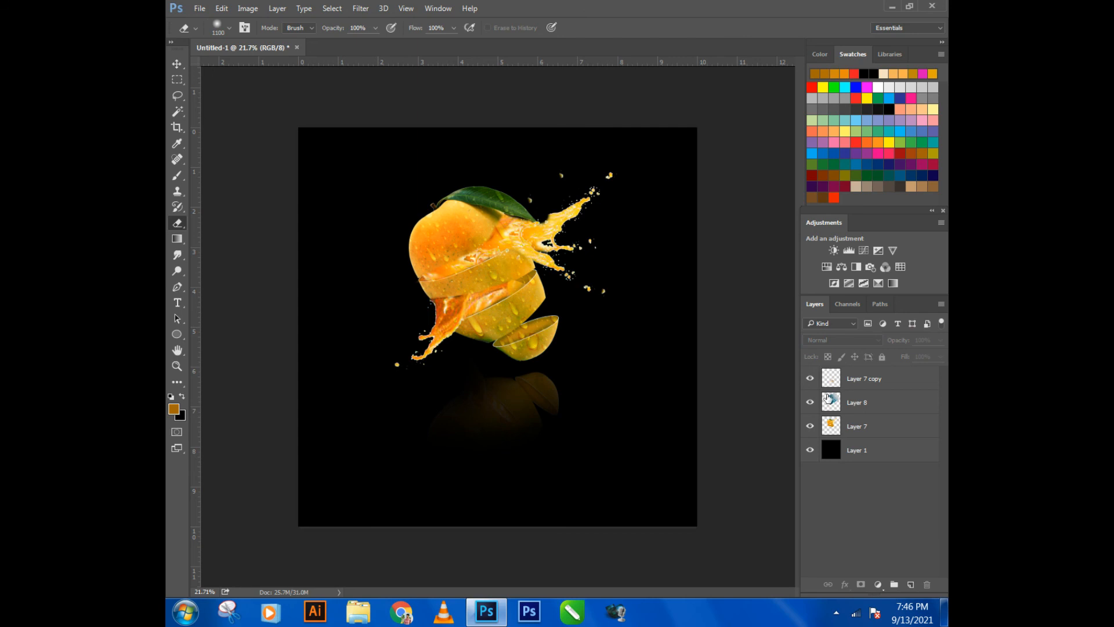
pyautogui.click(877, 380)
pyautogui.moveTo(345, 336); pyautogui.dragTo(489, 368)
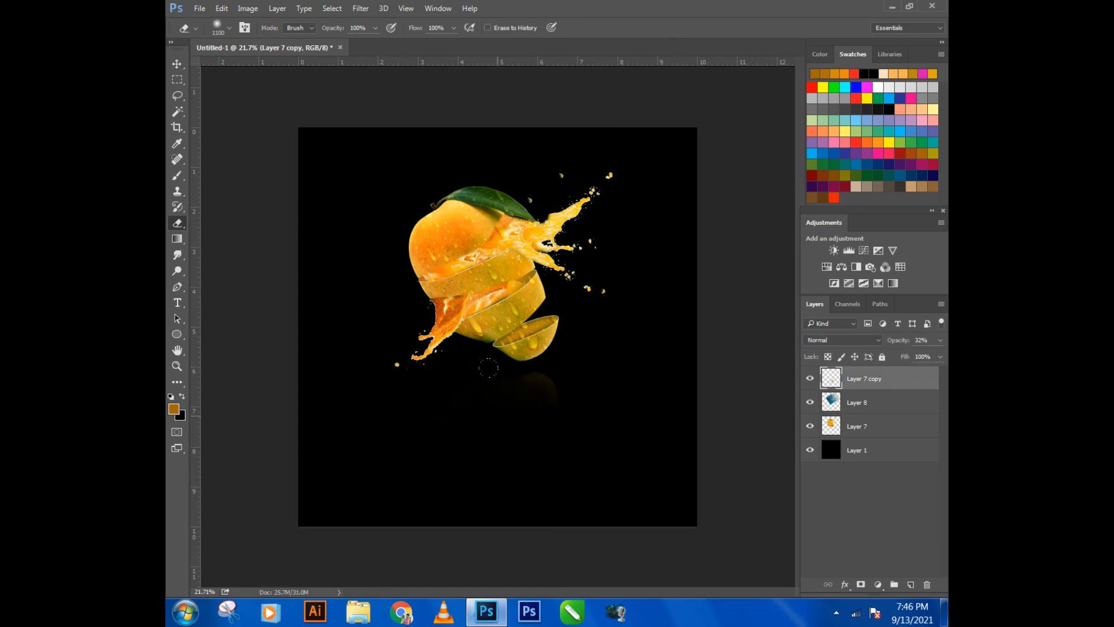
pyautogui.hotkey('ctrl', 'z')
# - Make the water droplets layer, Layer 8, the active layer for the Eraser tool
pyautogui.click(851, 409)
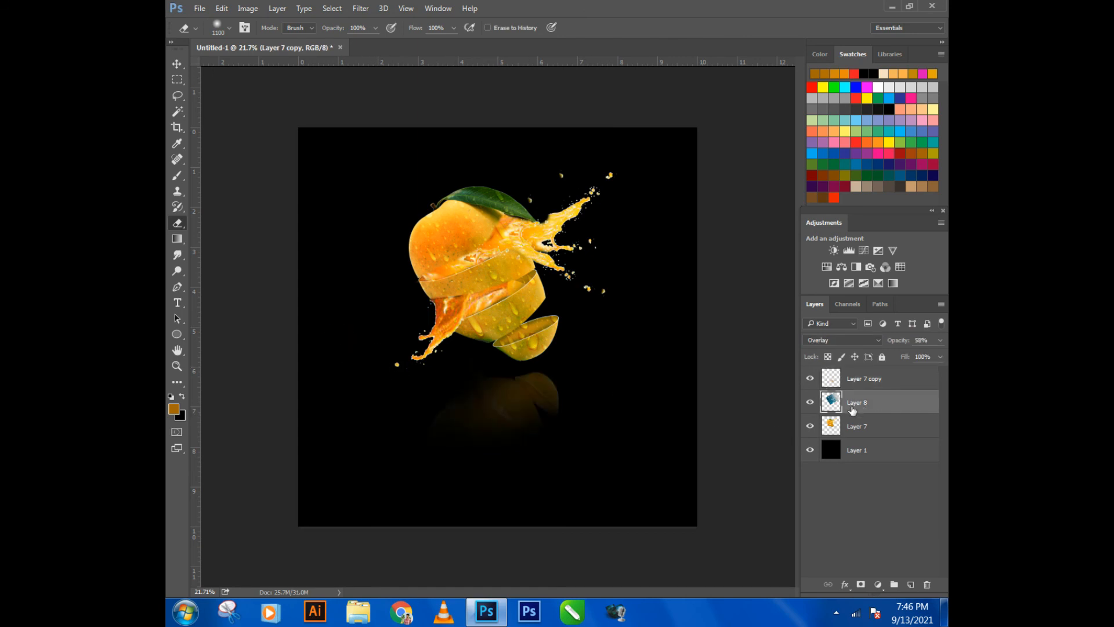
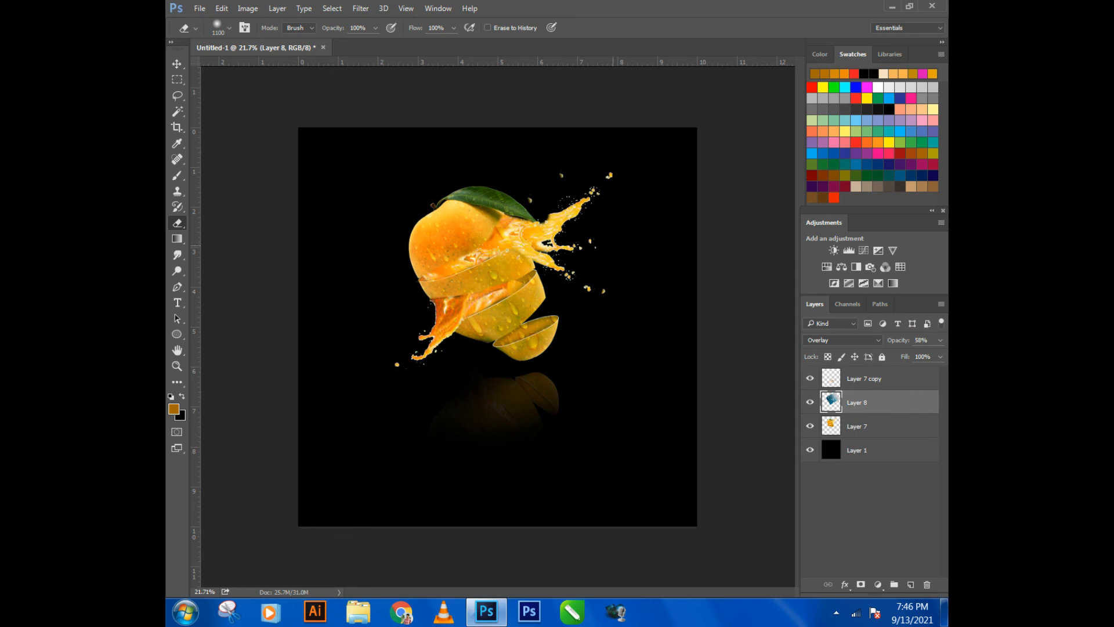
# - Fill the background on Layer 1 with orange e58812 sampled from the mango
pyautogui.click(898, 451)
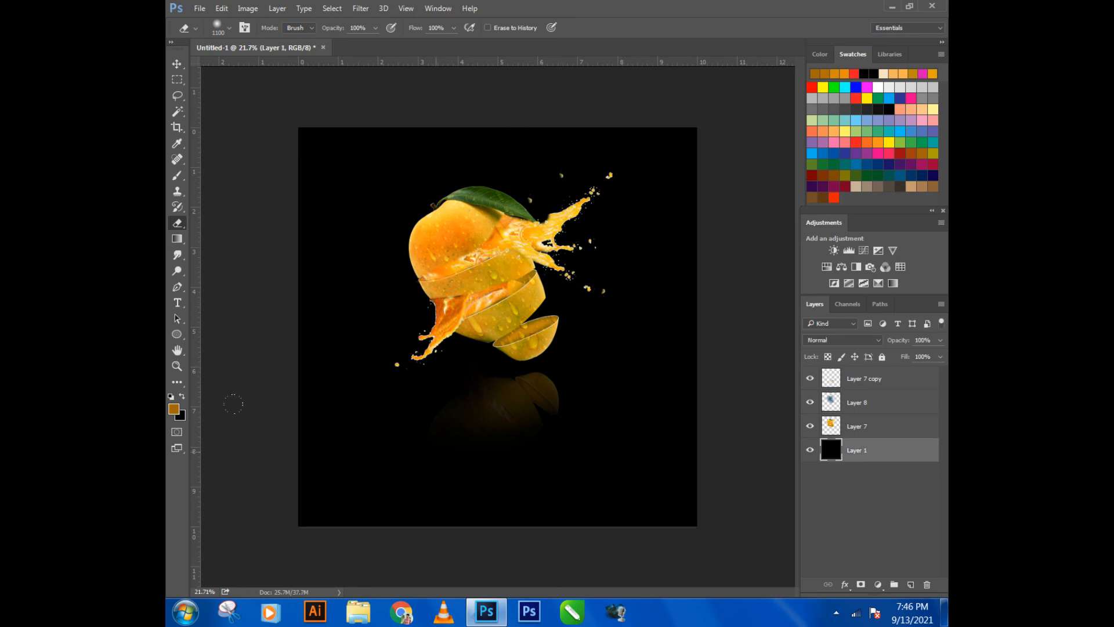
pyautogui.click(183, 417)
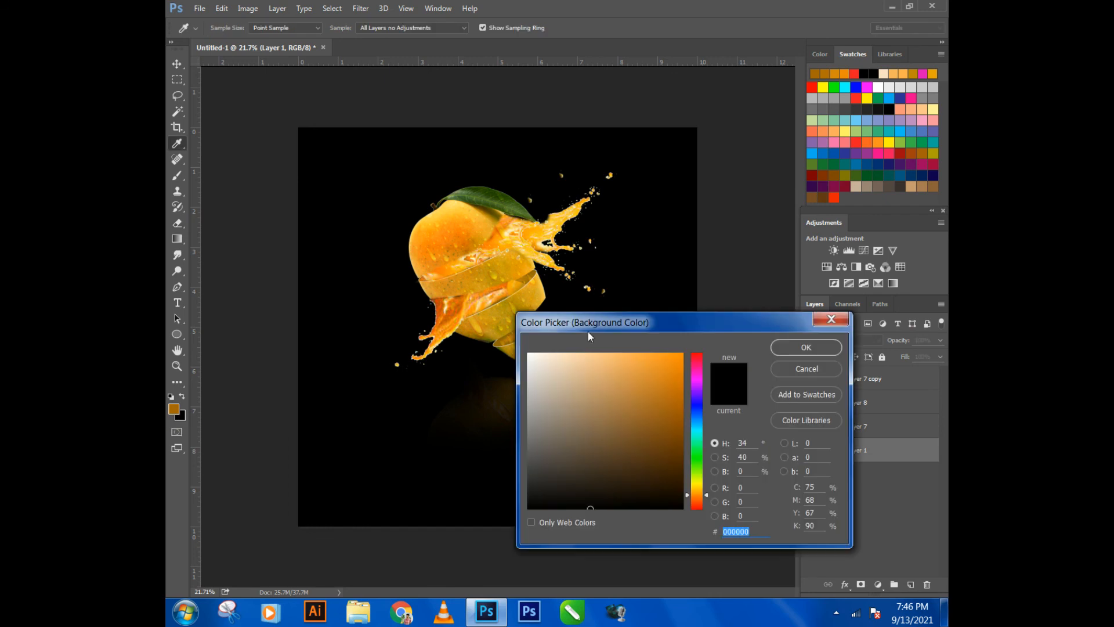
pyautogui.click(445, 240)
pyautogui.click(805, 347)
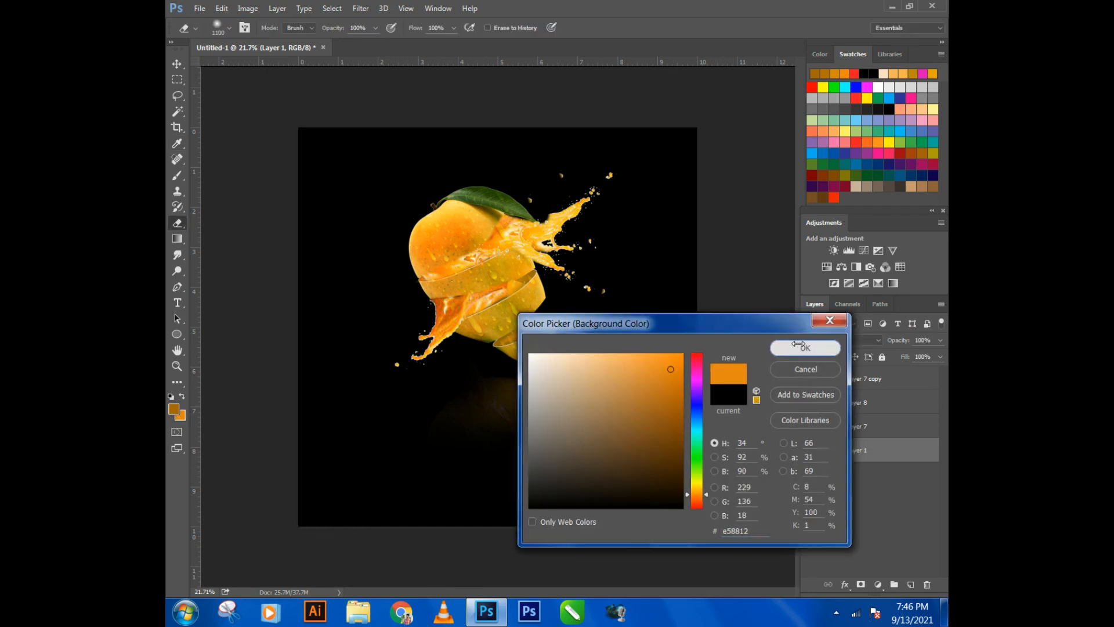
pyautogui.hotkey('ctrl', 'BackSpace')
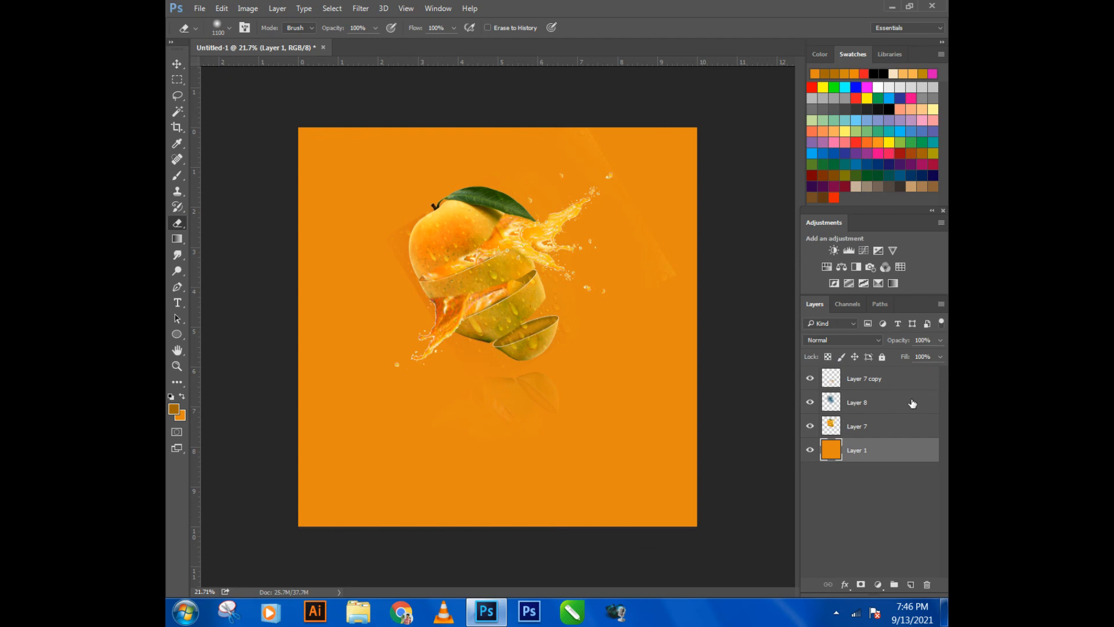
# - Erase the water droplets texture that spills outside the mango on Layer 8, using a soft 175 px Eraser
pyautogui.click(889, 428)
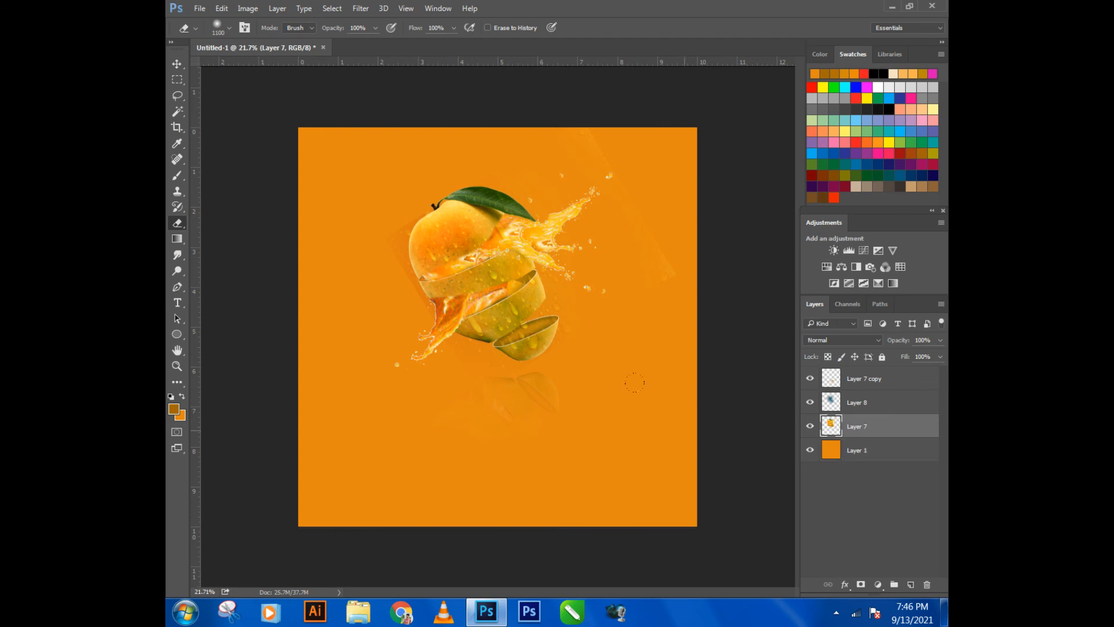
pyautogui.click(177, 64)
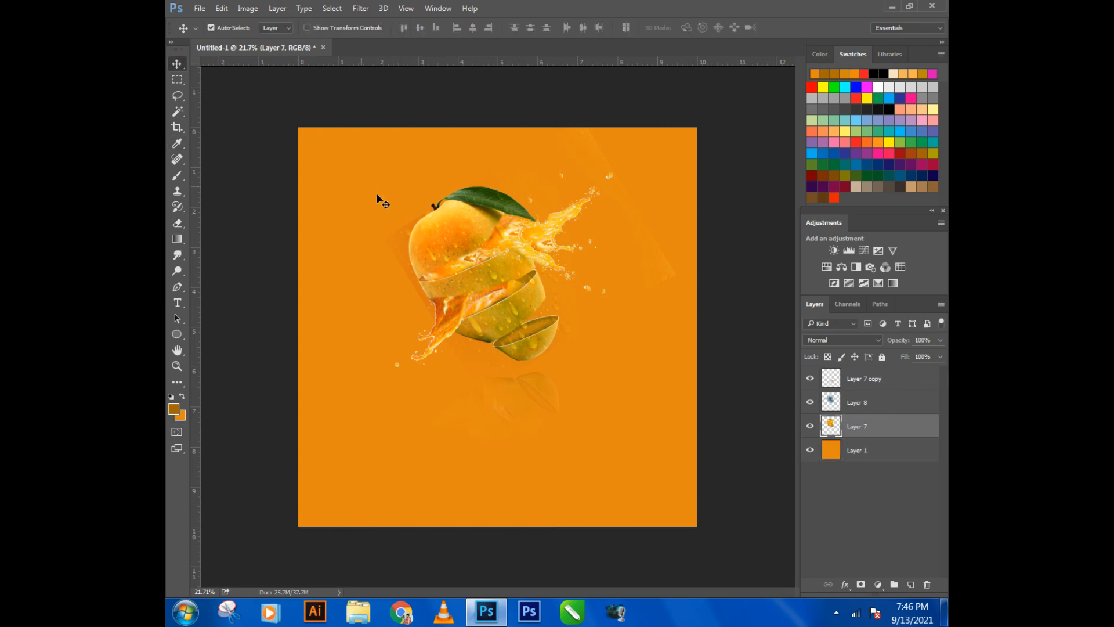
pyautogui.click(460, 231)
pyautogui.scroll(1, 455, 285)
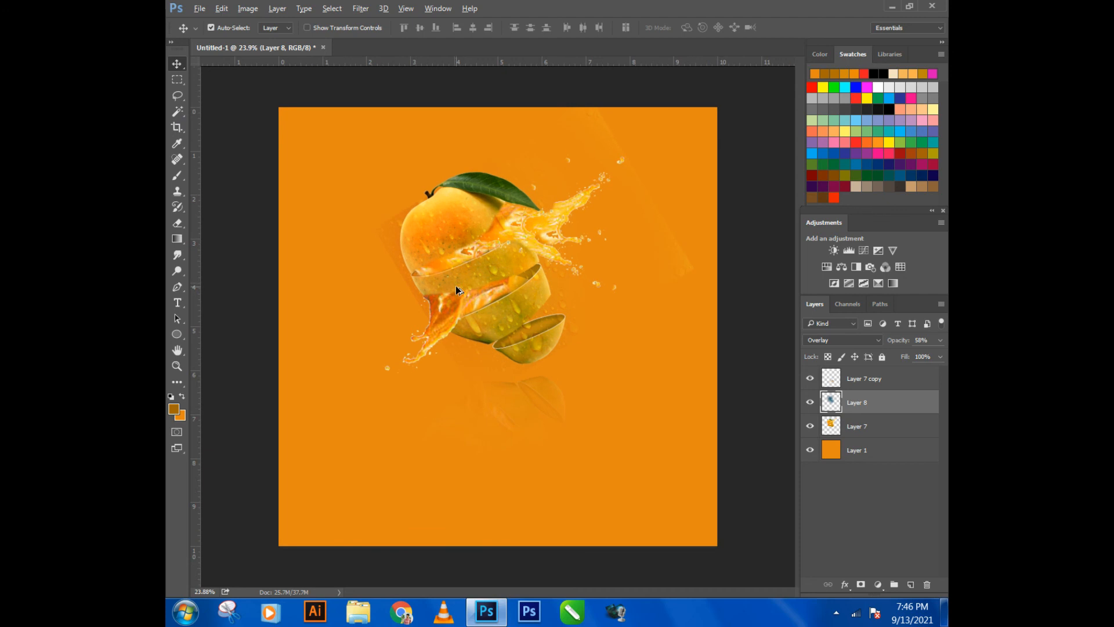
pyautogui.click(177, 223)
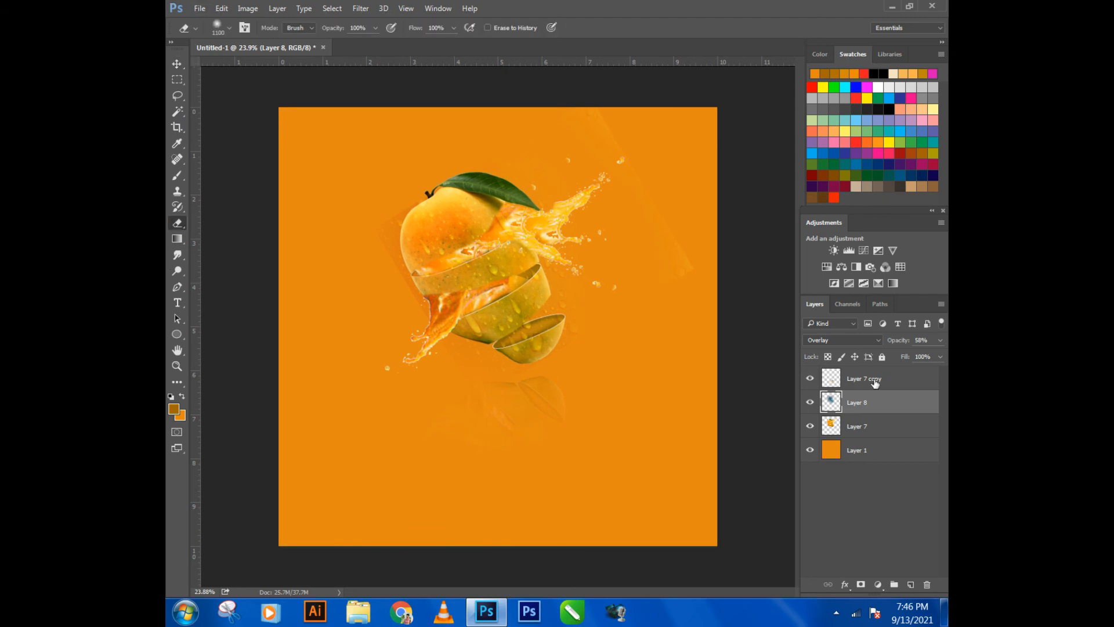
pyautogui.click(874, 383)
pyautogui.click(859, 406)
pyautogui.scroll(-2, 557, 307)
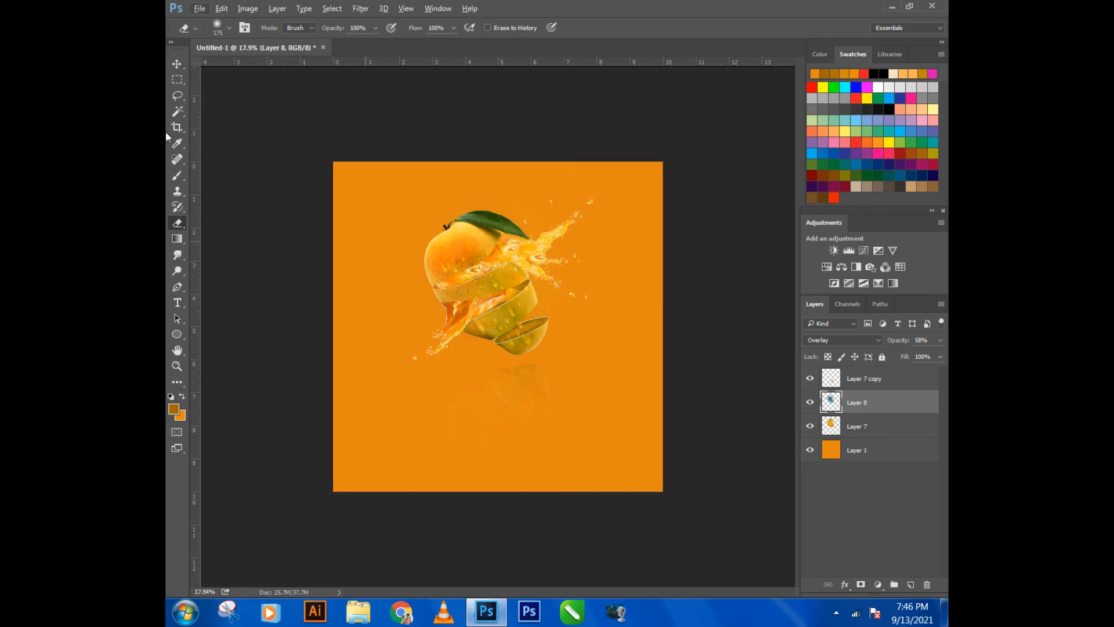
# - Try to merge Layer 7 and the droplets layer, Layer 8, into one layer
pyautogui.click(177, 64)
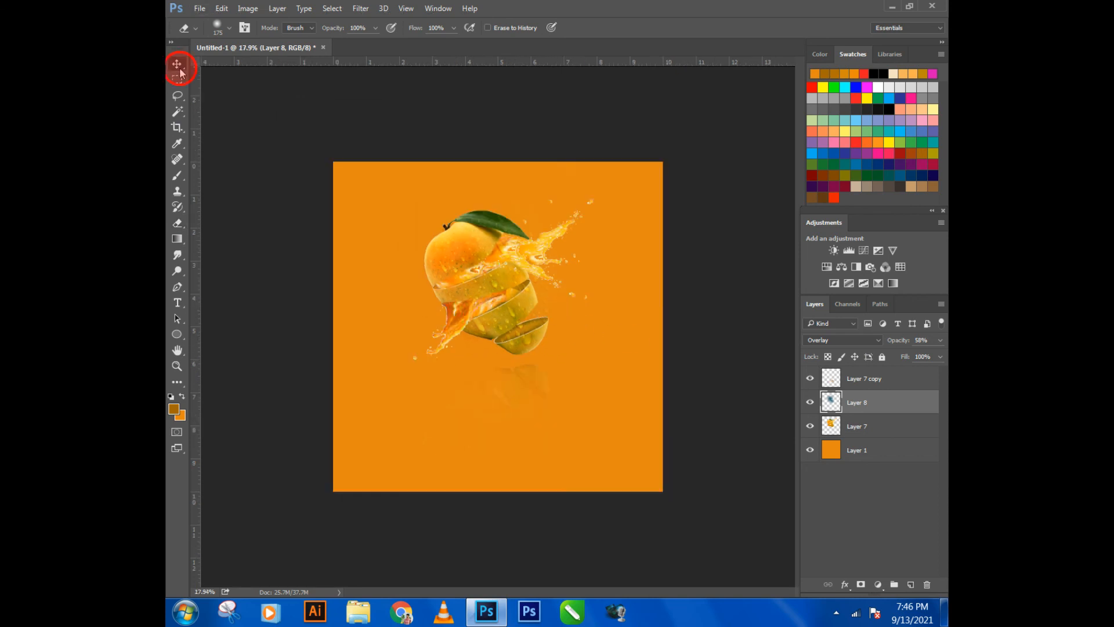
pyautogui.keyDown('ctrl'); pyautogui.click(855, 426); pyautogui.keyUp('ctrl')
pyautogui.keyDown('ctrl'); pyautogui.click(854, 378); pyautogui.keyUp('ctrl')
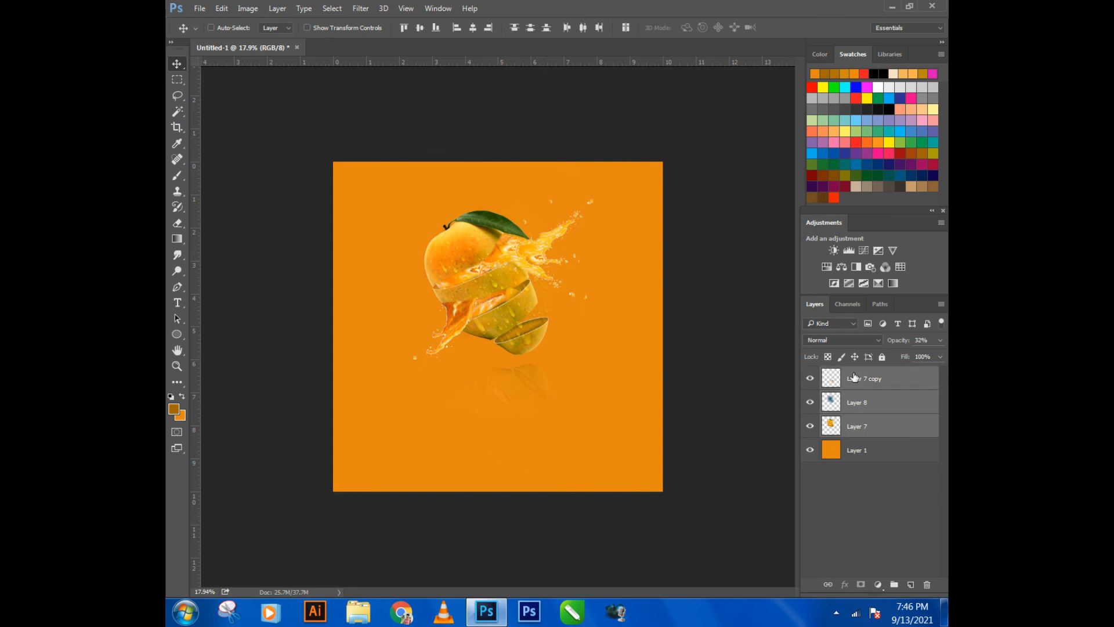
pyautogui.rightClick(857, 404)
pyautogui.click(578, 521)
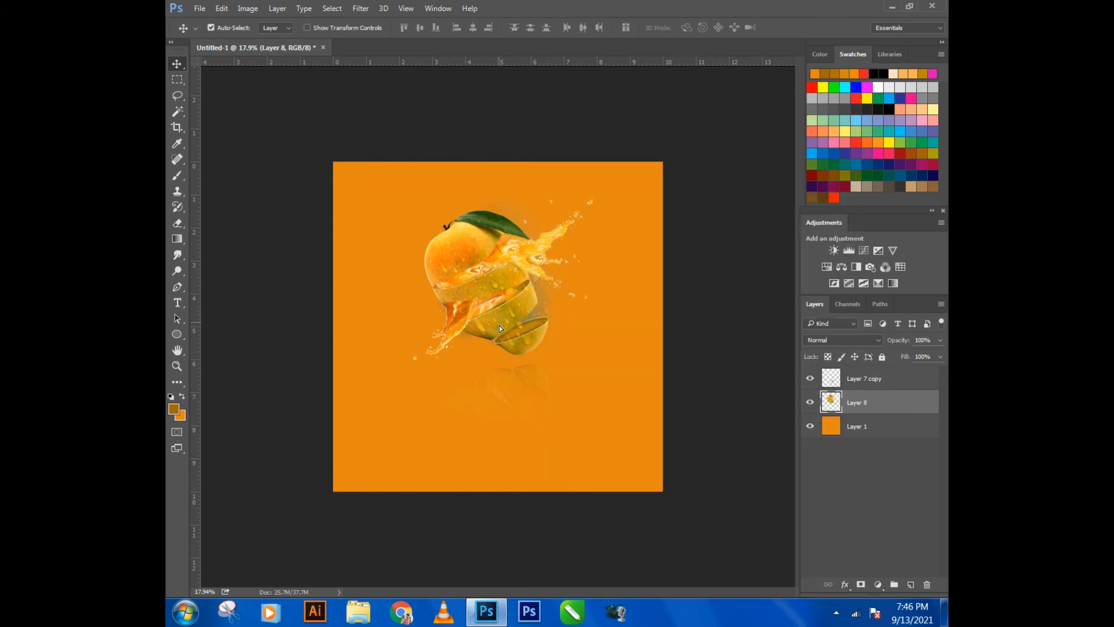
pyautogui.moveTo(501, 321); pyautogui.dragTo(522, 353)
pyautogui.hotkey('ctrl', 'z')
pyautogui.hotkey('ctrl', 'alt', 'z')
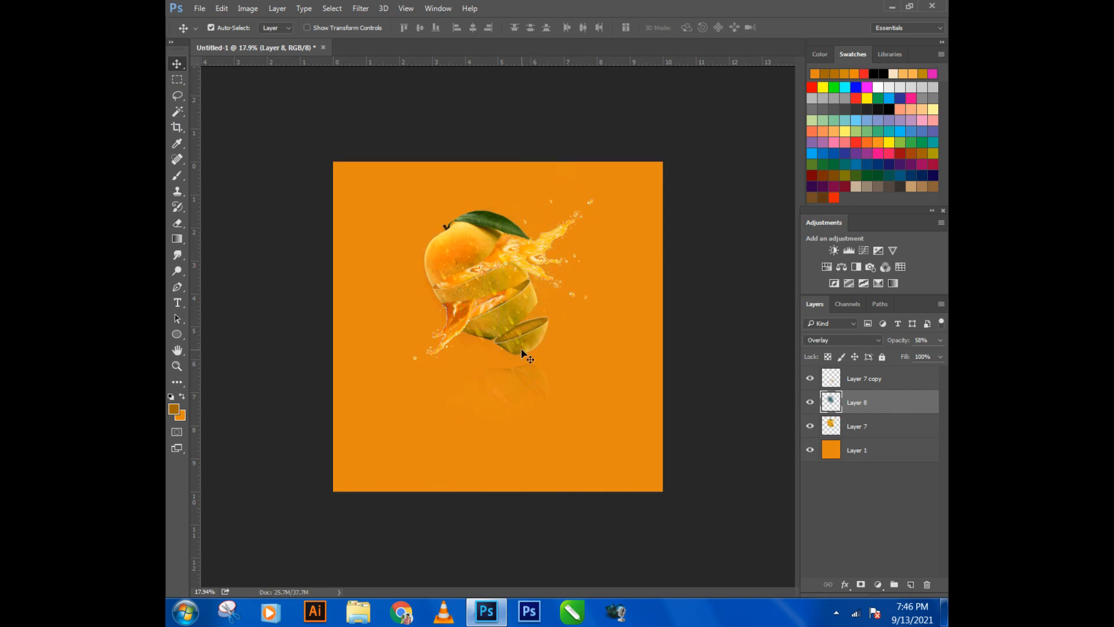
# - Move the reflection lower, shift the mango and its droplets layer down closer to the canvas centre, and align the reflection beneath the fruit
pyautogui.moveTo(517, 402); pyautogui.dragTo(510, 401)
pyautogui.click(754, 385)
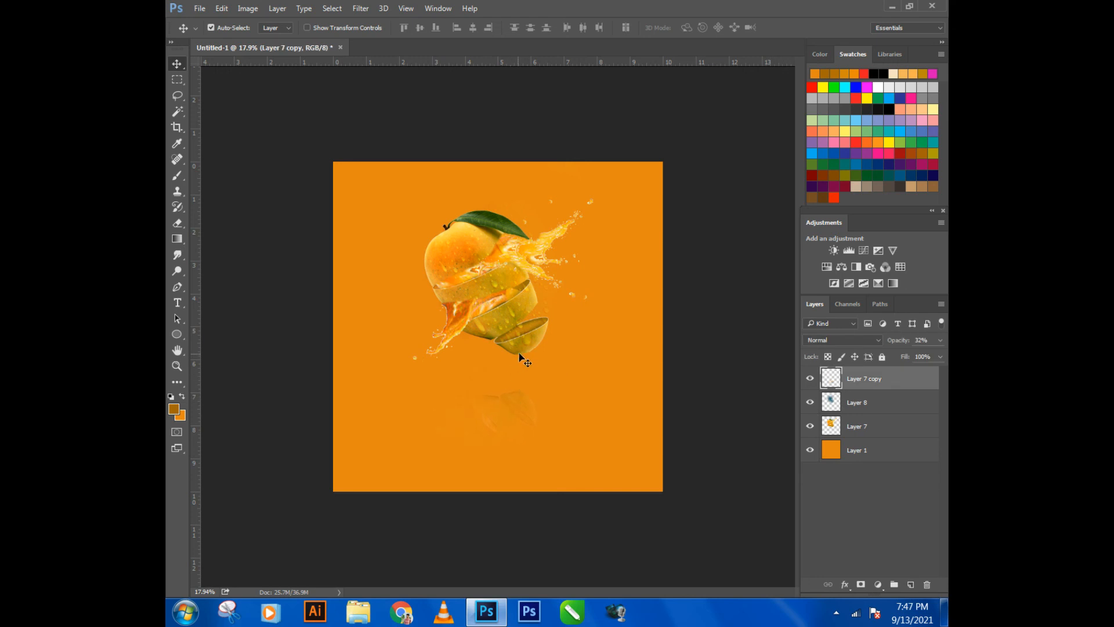
pyautogui.moveTo(522, 352); pyautogui.dragTo(520, 374)
pyautogui.moveTo(485, 238); pyautogui.dragTo(478, 263)
pyautogui.moveTo(447, 316); pyautogui.dragTo(451, 281)
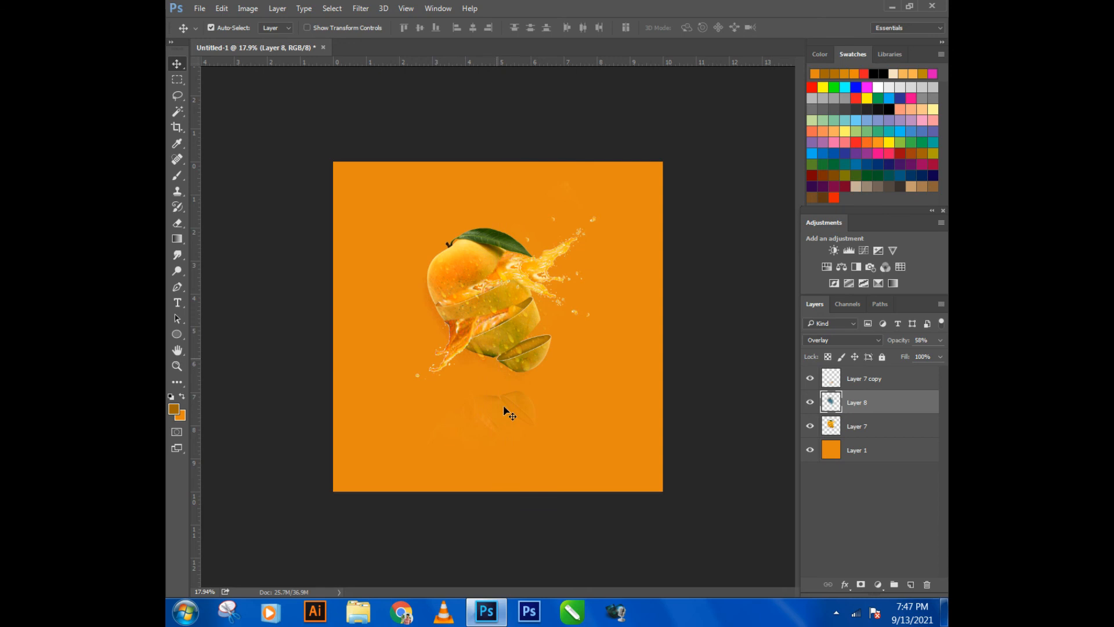
pyautogui.moveTo(509, 413); pyautogui.dragTo(513, 413)
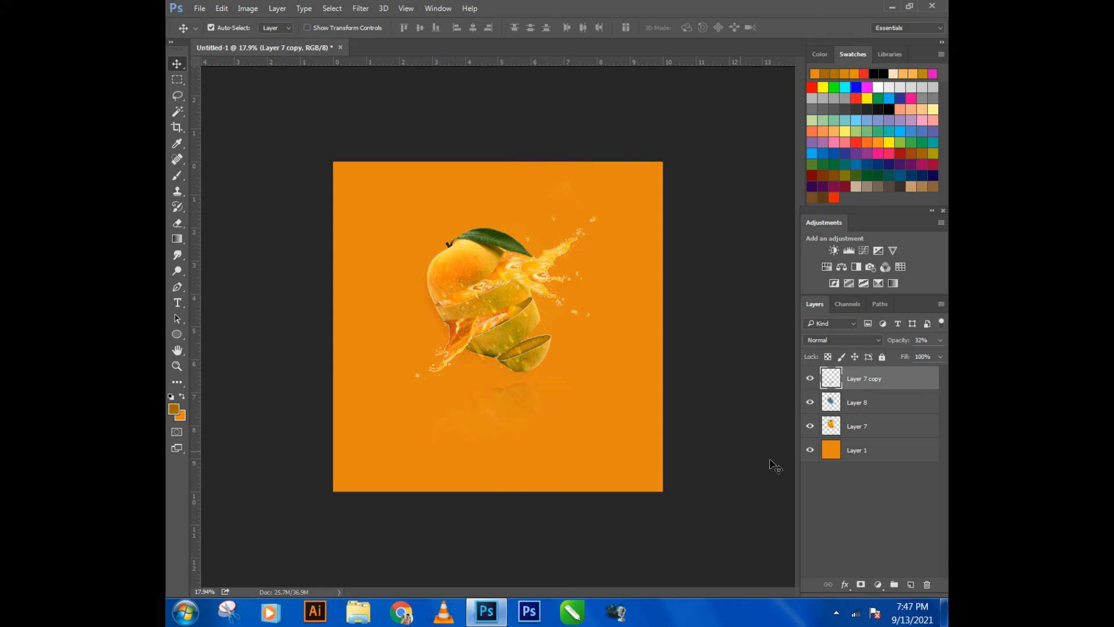
# - Make Layer 1 active and set the foreground colour to light orange fab865
pyautogui.click(857, 458)
pyautogui.click(175, 410)
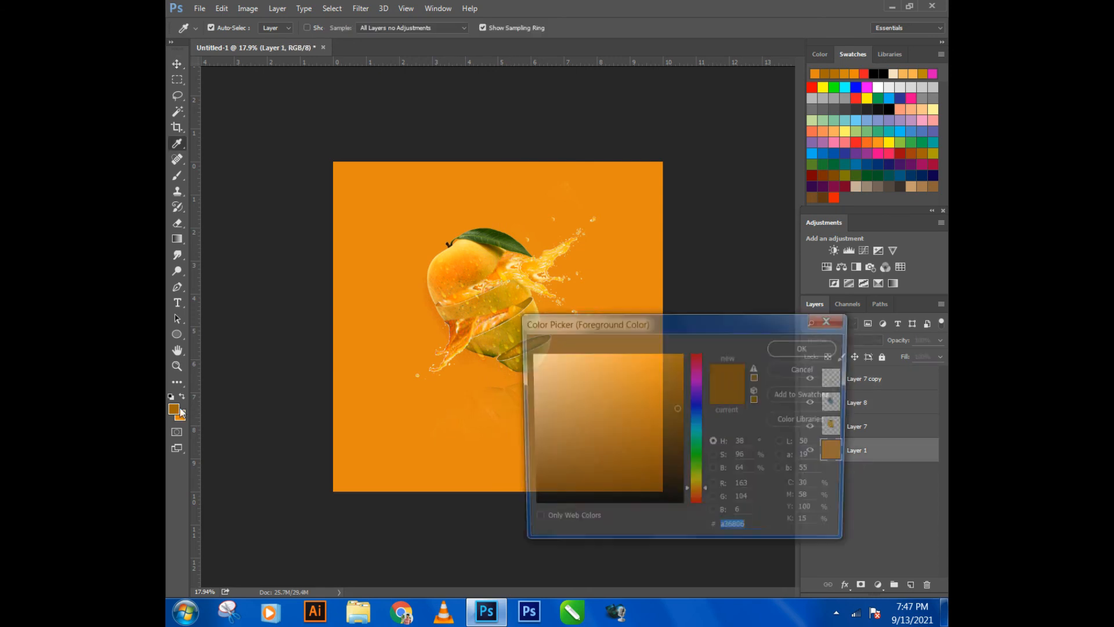
pyautogui.click(403, 211)
pyautogui.moveTo(633, 361)
pyautogui.mouseDown()
pyautogui.moveTo(608, 361)
pyautogui.moveTo(620, 355)
pyautogui.mouseUp()
pyautogui.click(774, 351)
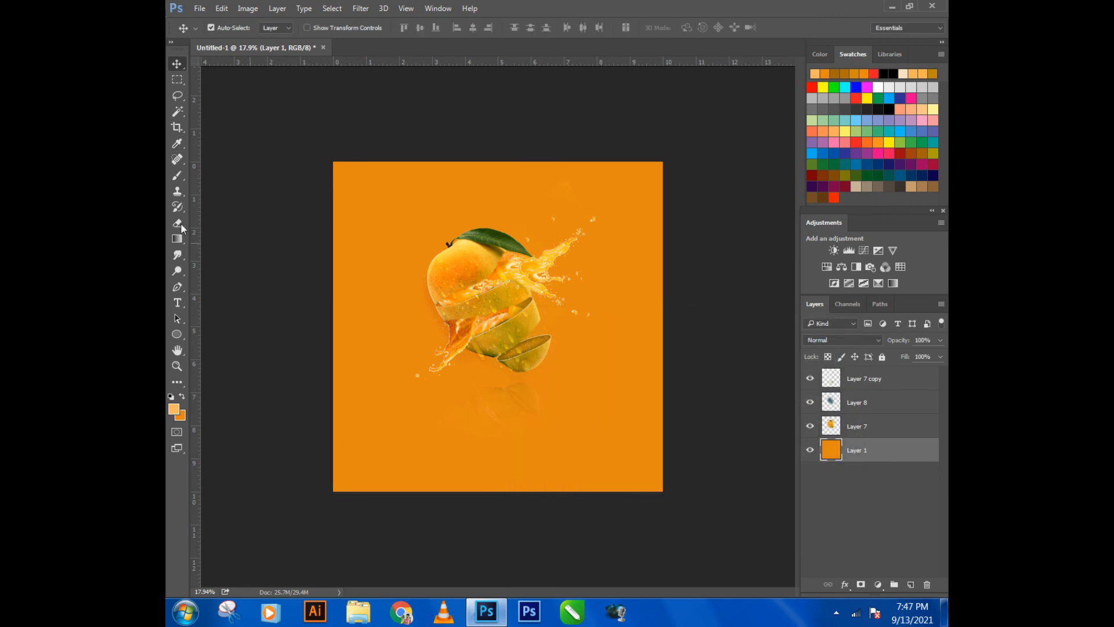
# - Paint a large light orange glow behind the mango at the centre of Layer 1 with a soft 3400 px brush
pyautogui.click(177, 175)
pyautogui.press(']')
pyautogui.press(']')
pyautogui.press(']')
pyautogui.press(']')
pyautogui.press(']')
pyautogui.press(']')
pyautogui.press(']')
pyautogui.press(']')
pyautogui.press(']')
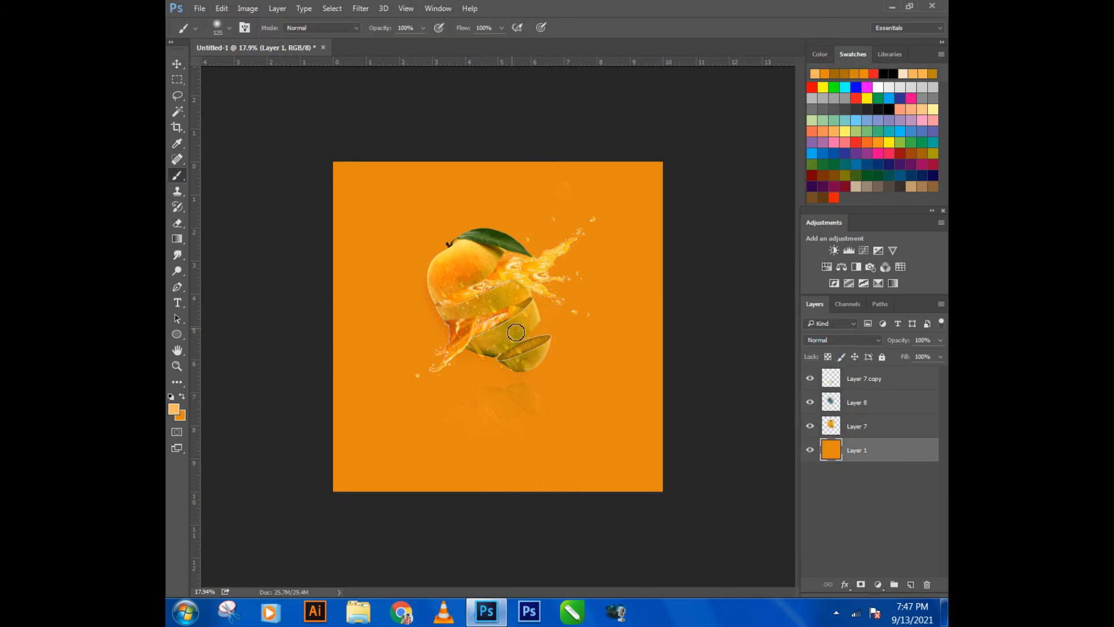
pyautogui.press(']')
pyautogui.press(']')
pyautogui.press(']')
pyautogui.press(']')
pyautogui.press(']')
pyautogui.rightClick(508, 316)
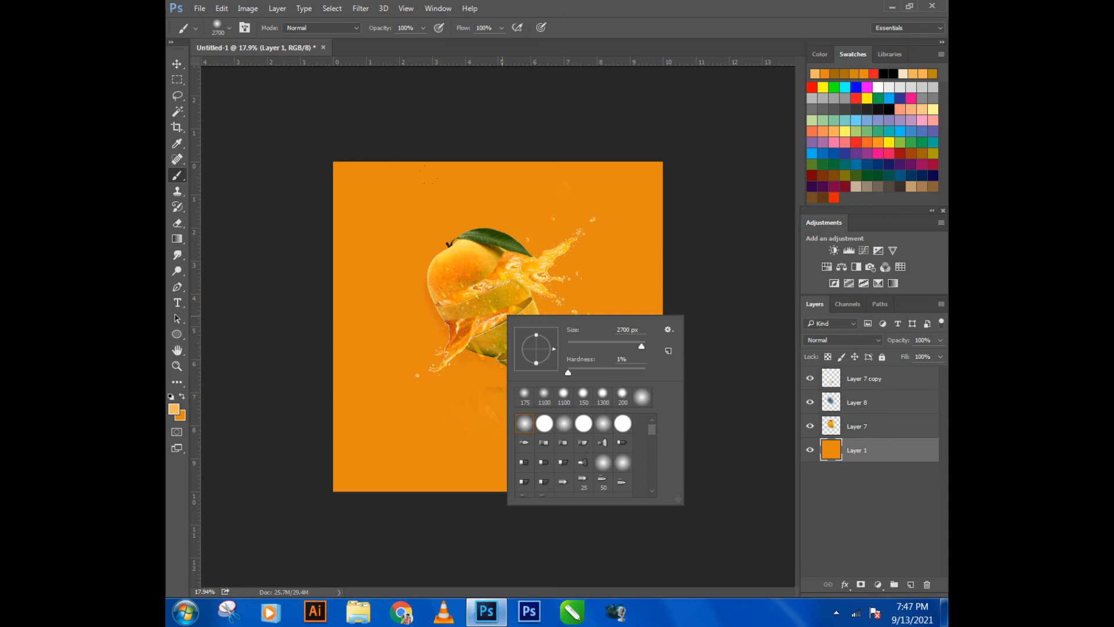
pyautogui.click(601, 134)
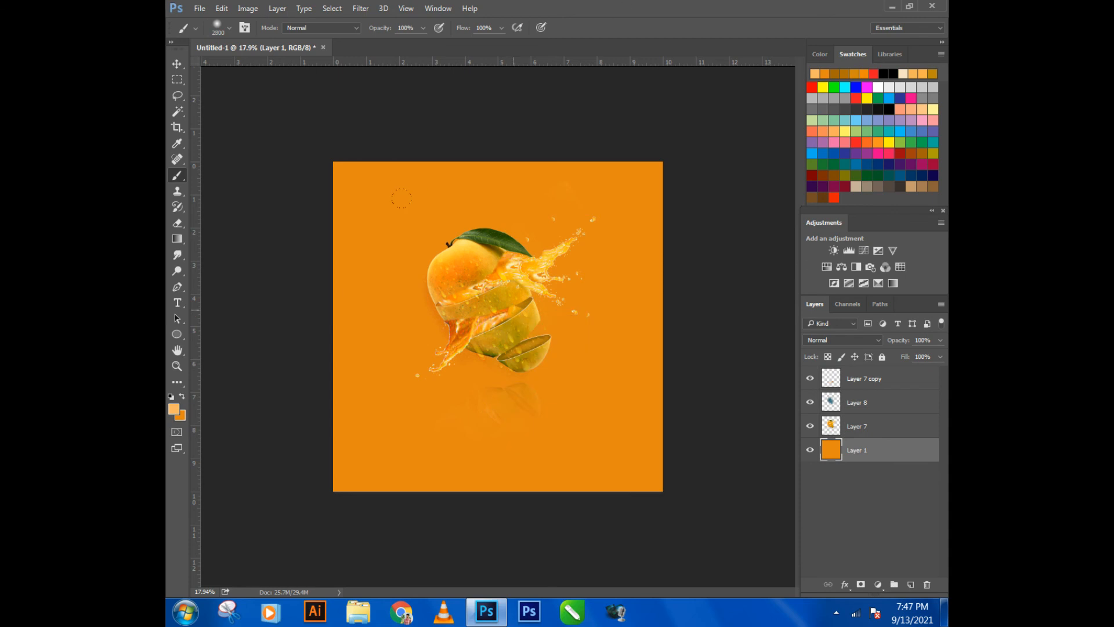
pyautogui.click(505, 325)
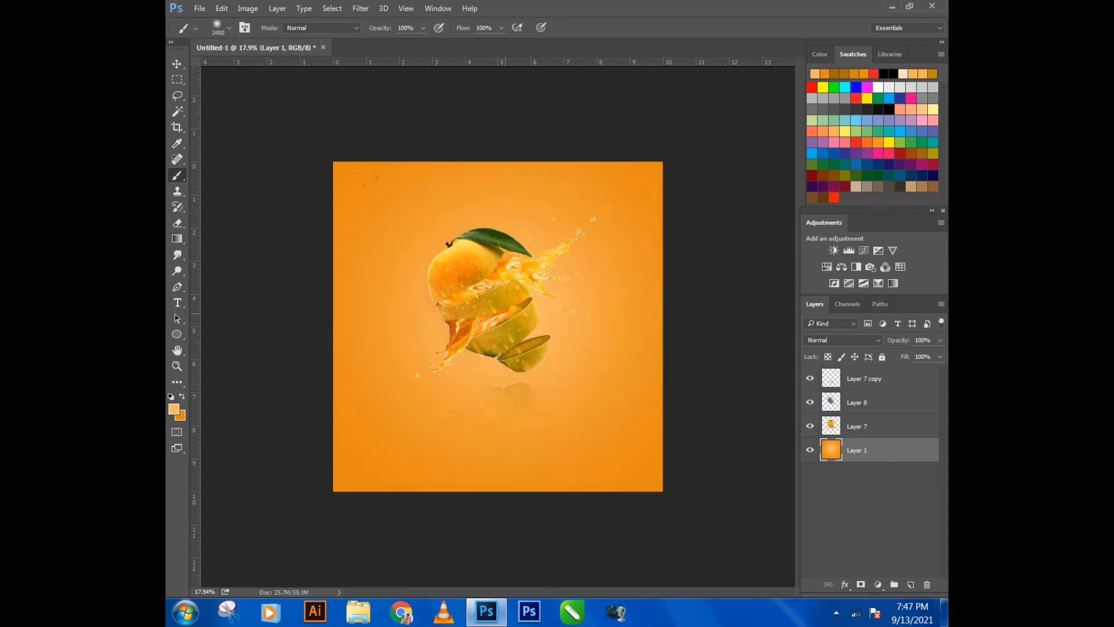
pyautogui.click(505, 314)
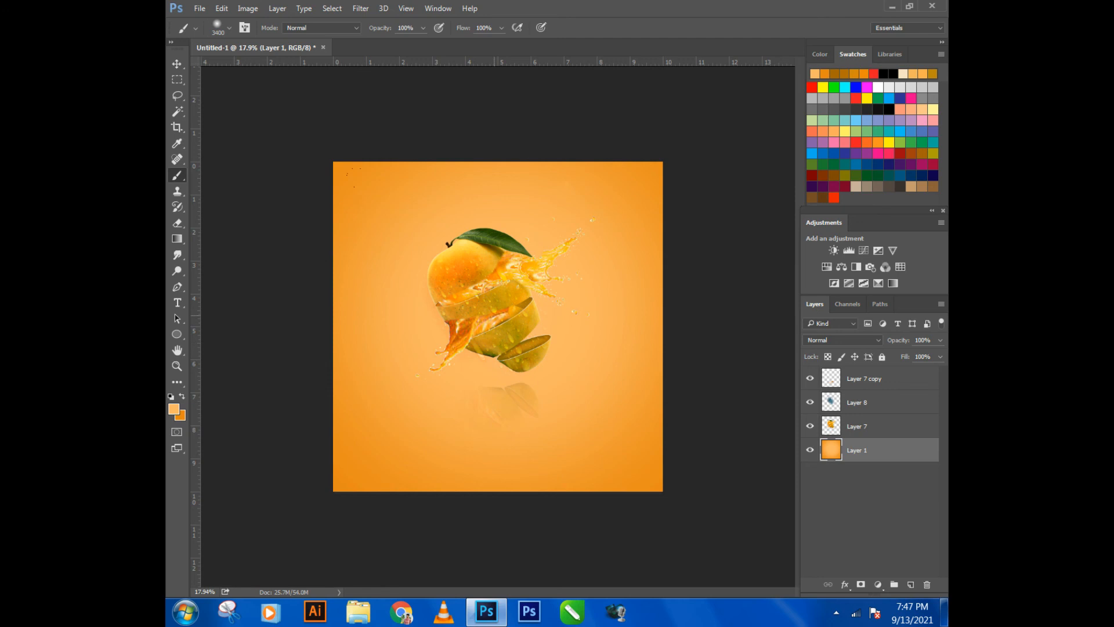
pyautogui.scroll(-2, 507, 340)
pyautogui.scroll(1, 496, 331)
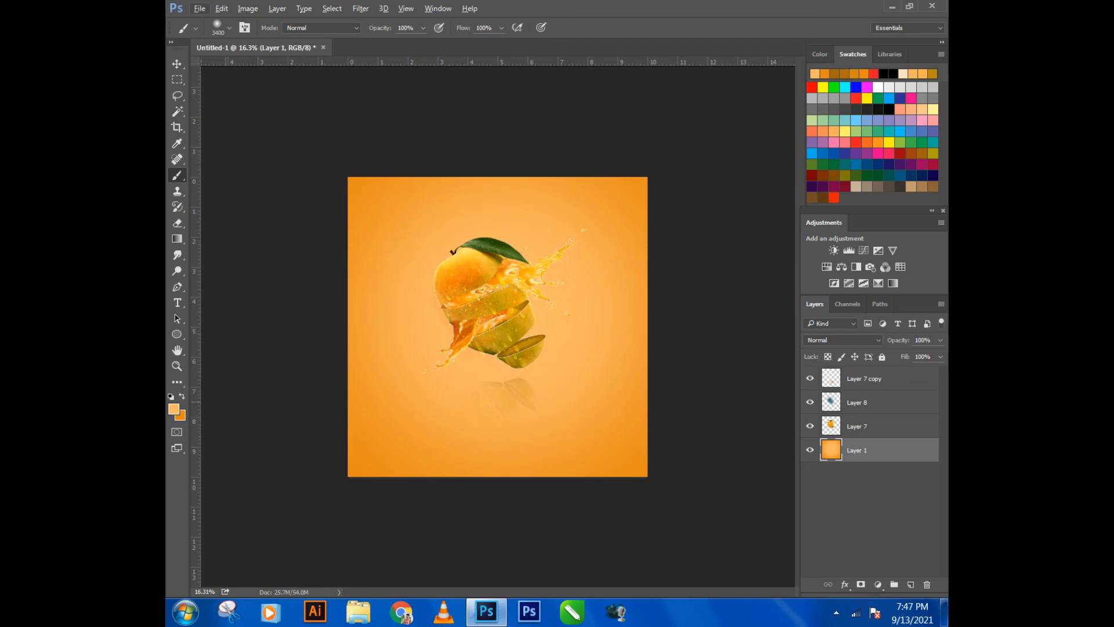
pyautogui.click(173, 410)
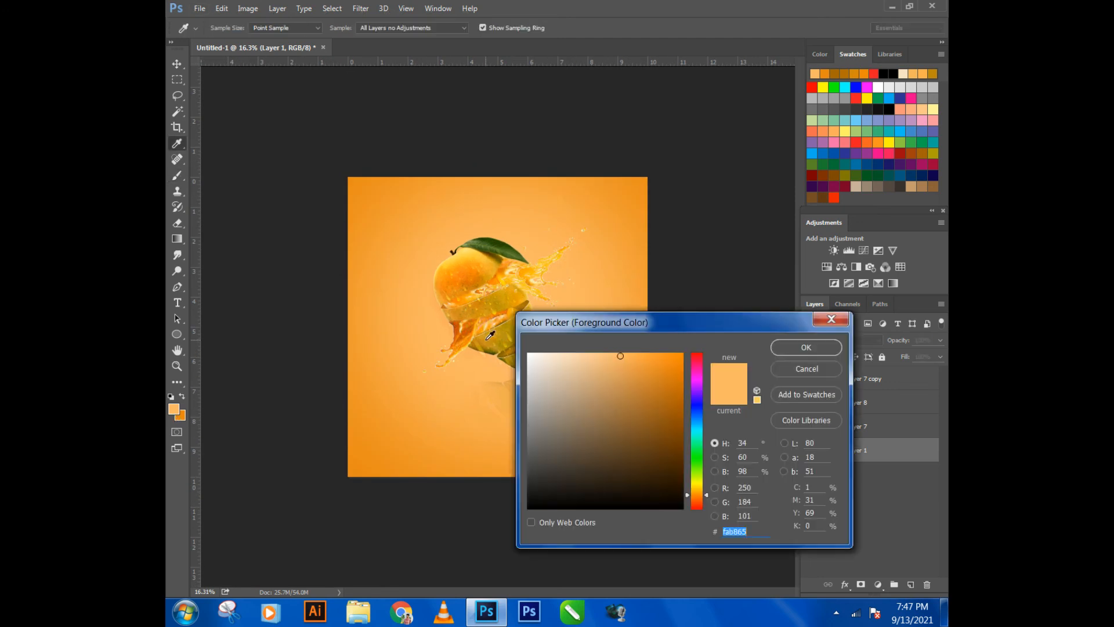
pyautogui.click(489, 336)
pyautogui.click(787, 350)
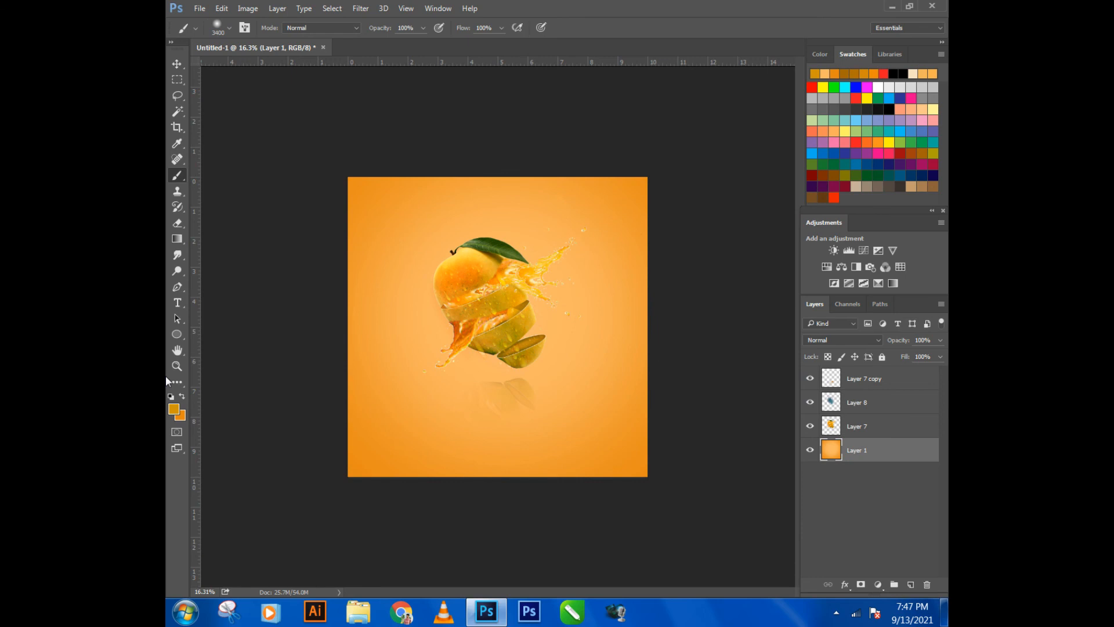
# - Set the foreground colour to a bright yellow-orange based on the mango splash and paint it over the central glow on Layer 1
pyautogui.click(175, 409)
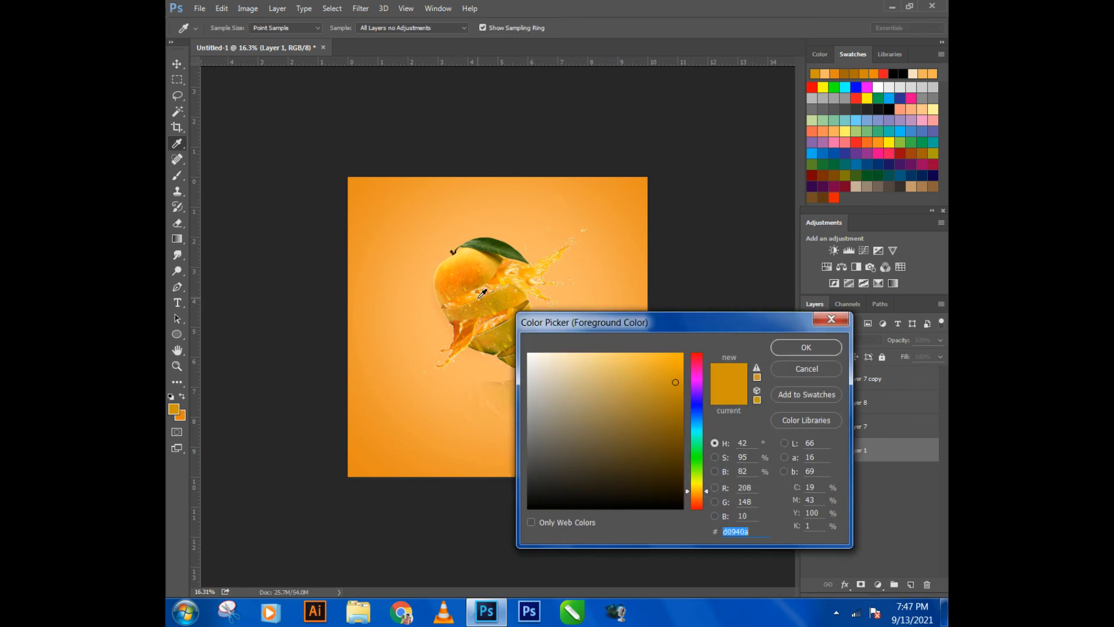
pyautogui.click(467, 274)
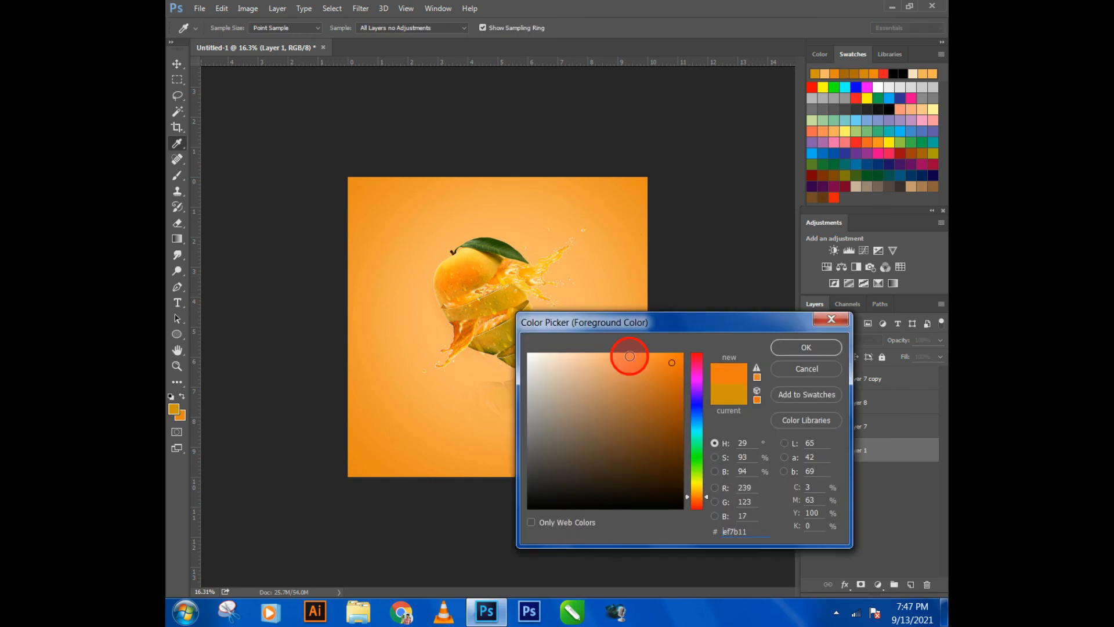
pyautogui.click(630, 356)
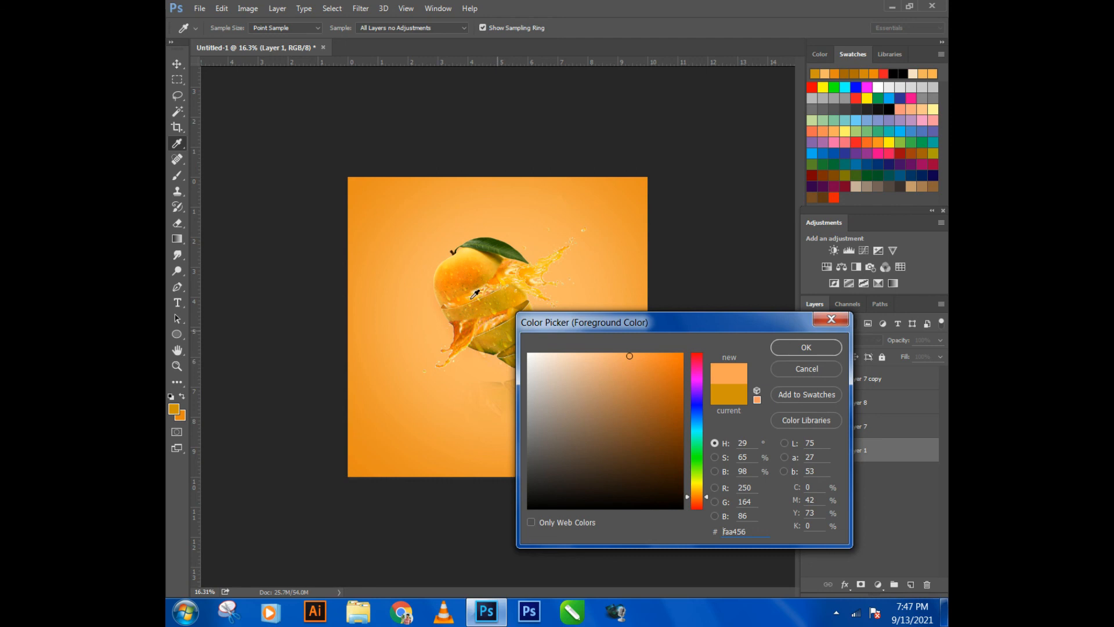
pyautogui.click(543, 304)
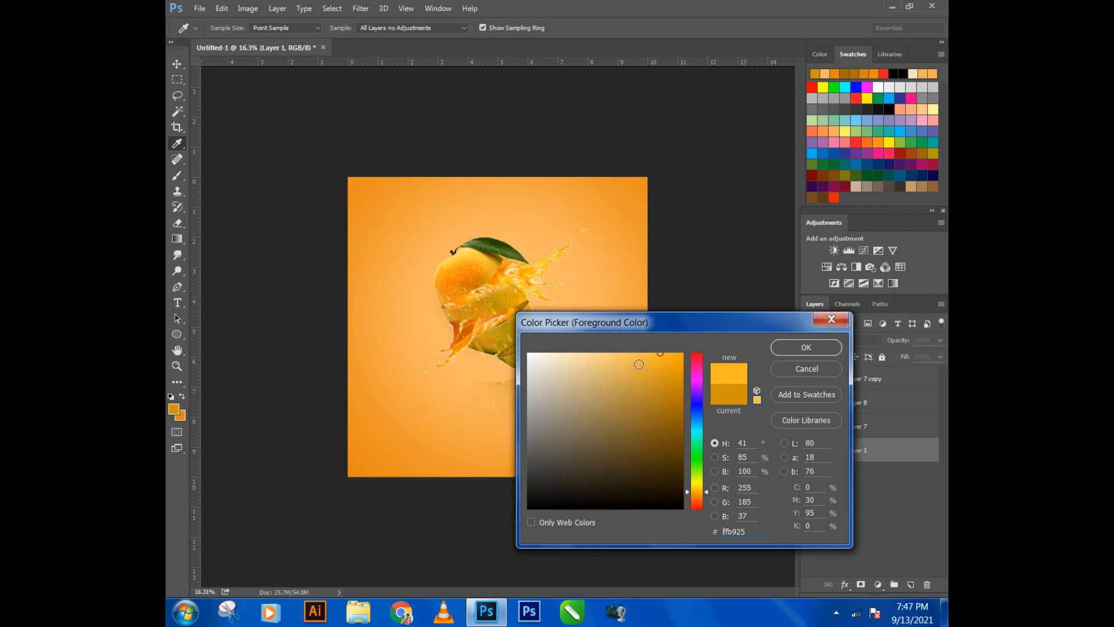
pyautogui.click(639, 361)
pyautogui.click(647, 357)
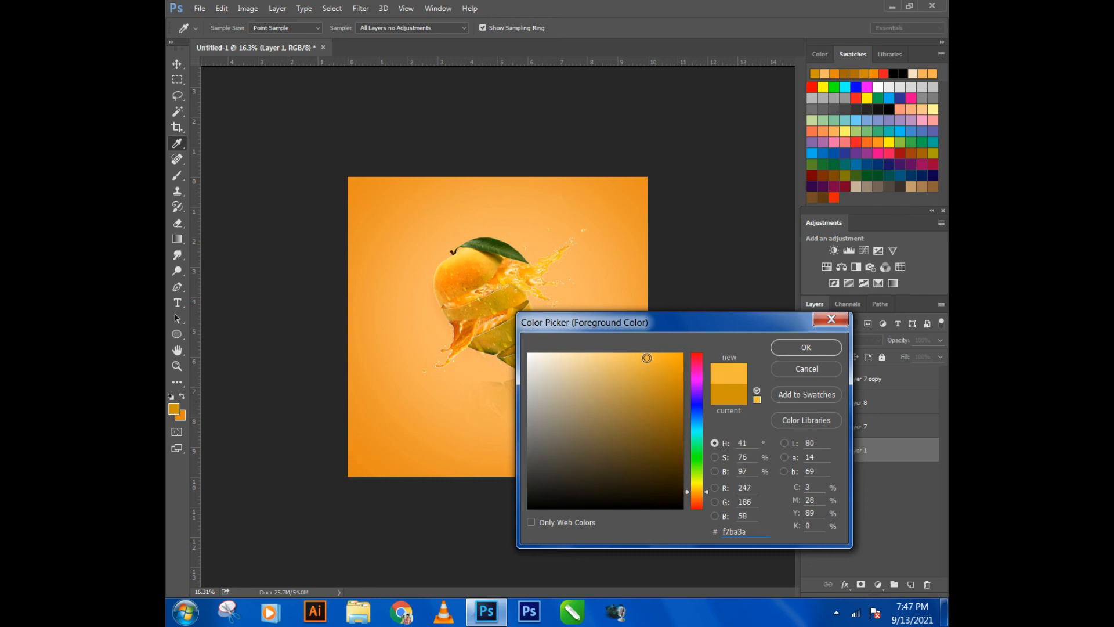
pyautogui.click(775, 351)
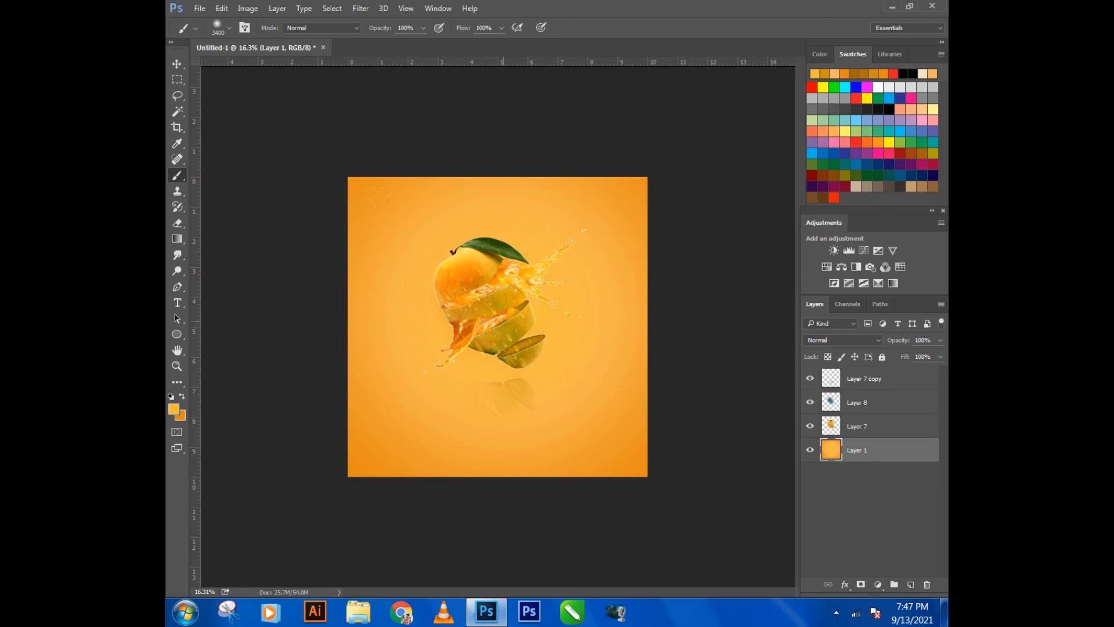
pyautogui.scroll(1, 507, 323)
# - Slightly increase the opacity of the mango's reflection on Layer 7 copy
pyautogui.click(177, 64)
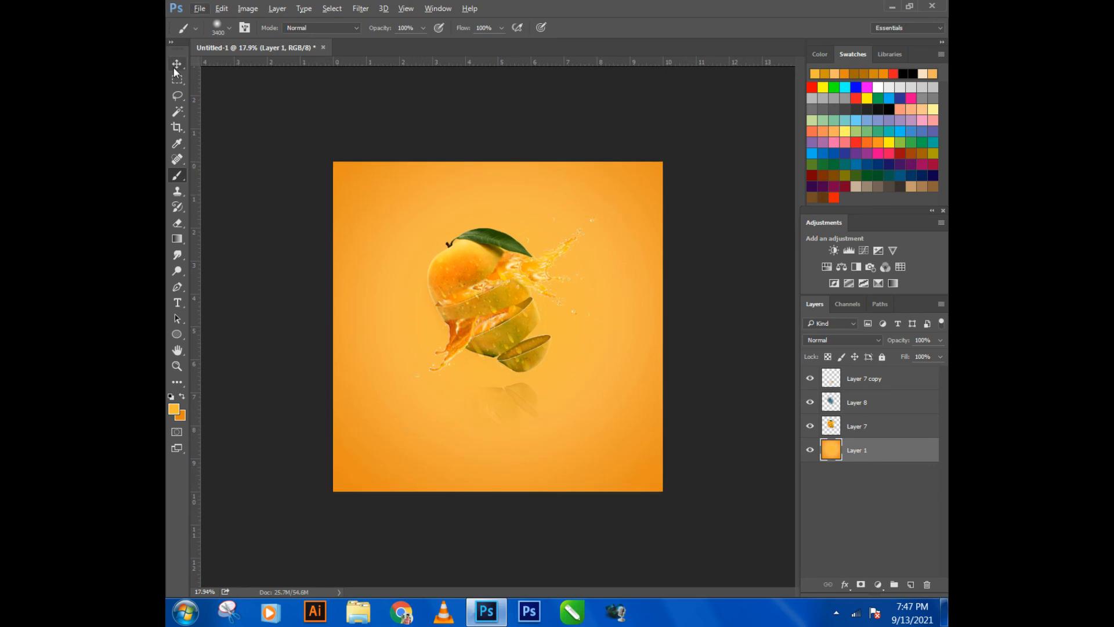
pyautogui.click(254, 183)
pyautogui.click(502, 404)
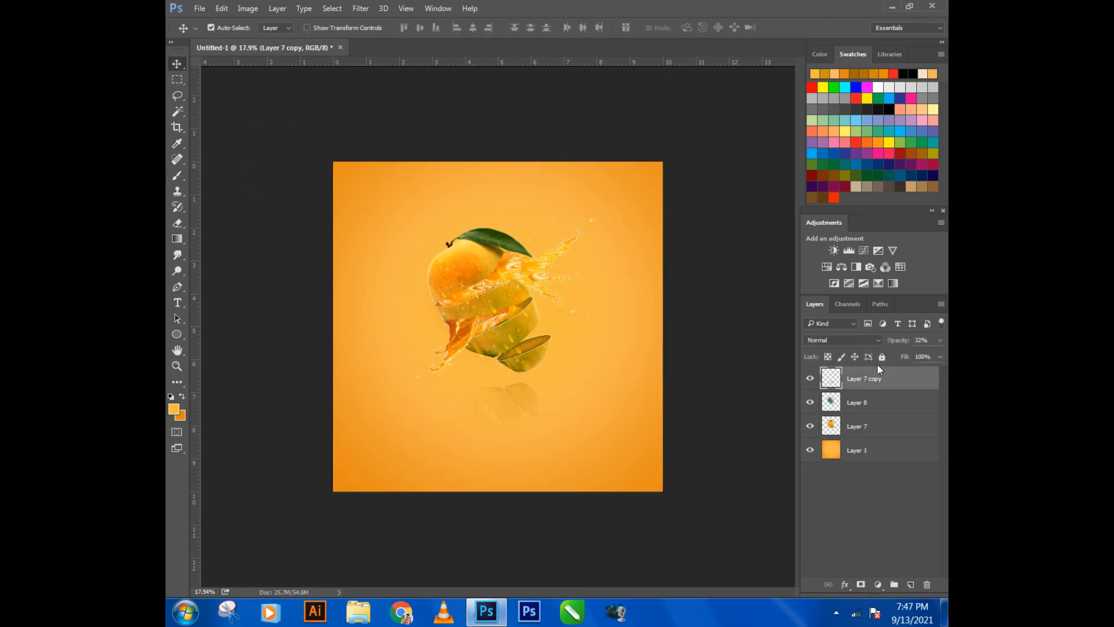
pyautogui.moveTo(898, 343); pyautogui.dragTo(904, 344)
pyautogui.click(718, 398)
pyautogui.scroll(-2, 603, 389)
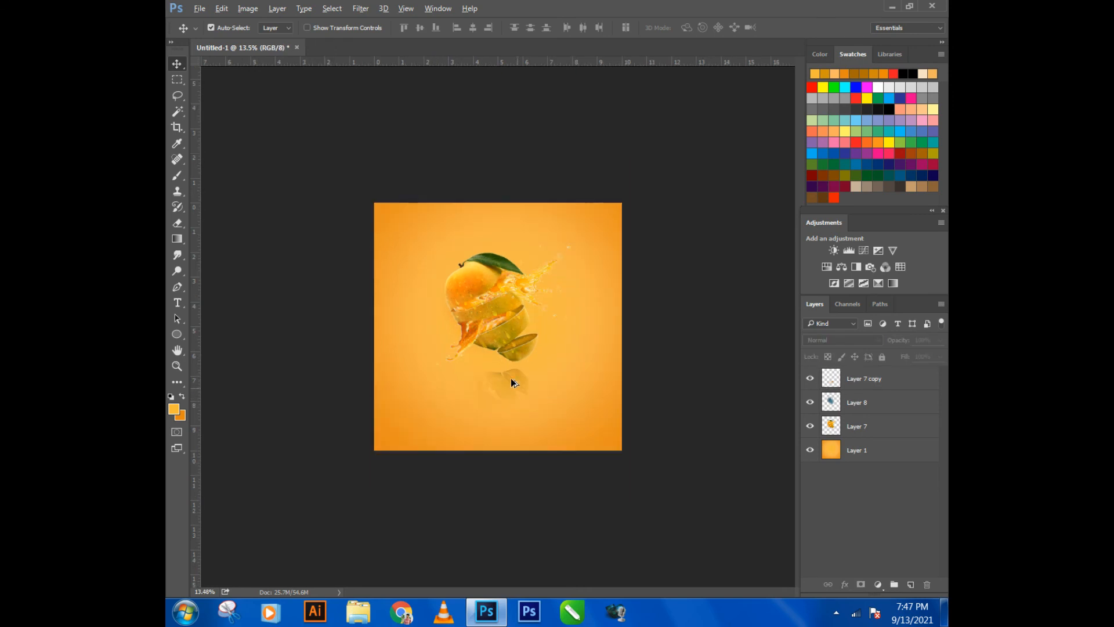
pyautogui.scroll(2, 482, 180)
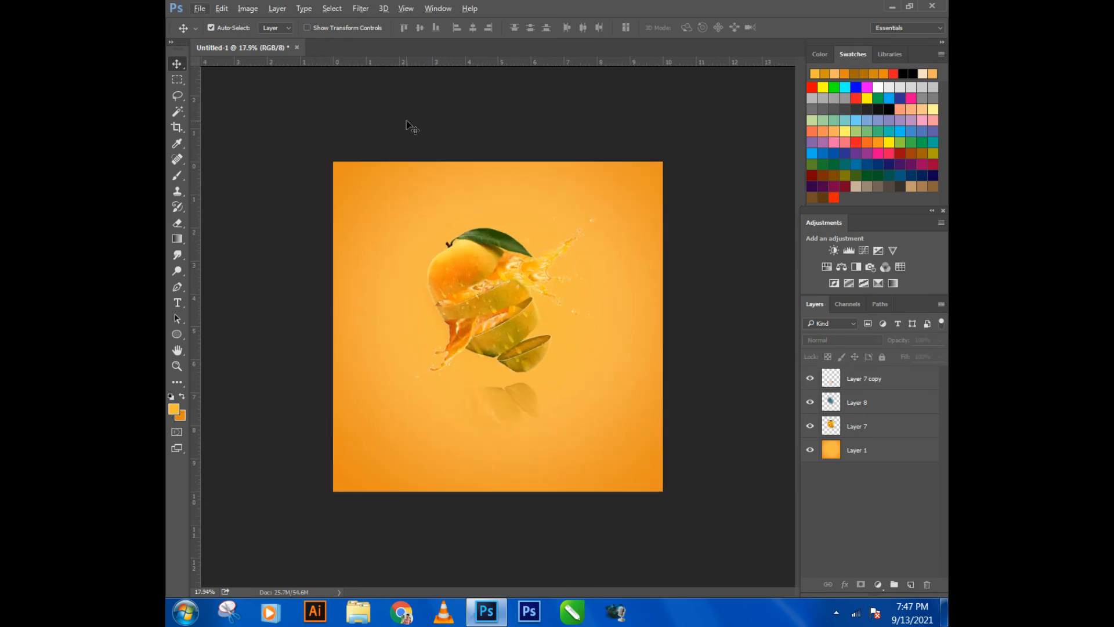
# - Start saving a copy of the composition as JPEG in the Youtube folder's Original and after editing subfolder
pyautogui.click(197, 9)
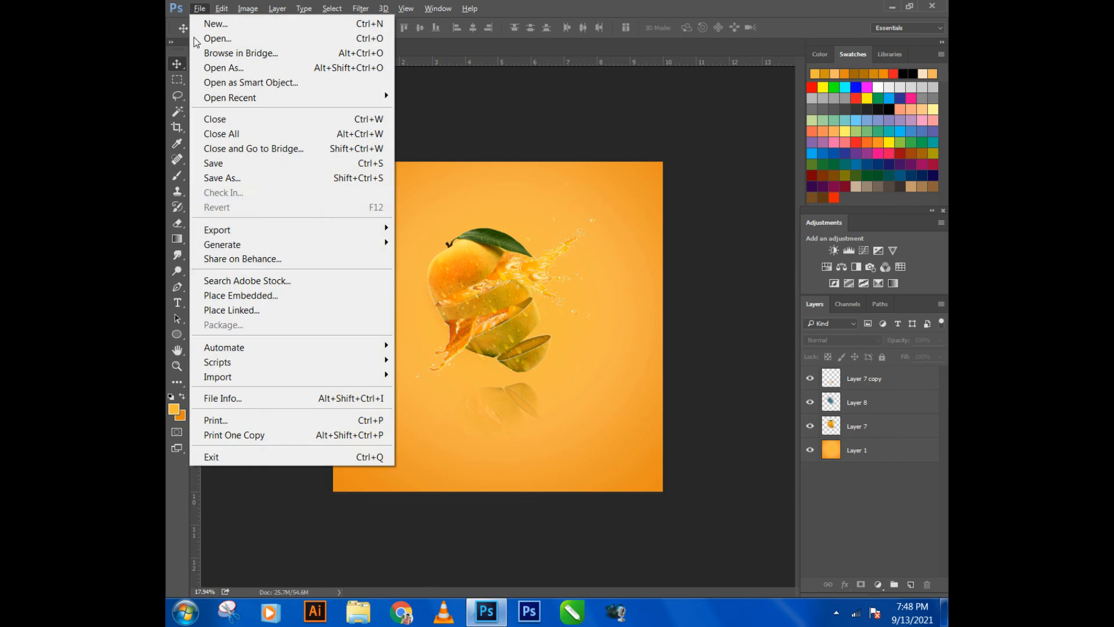
pyautogui.click(222, 178)
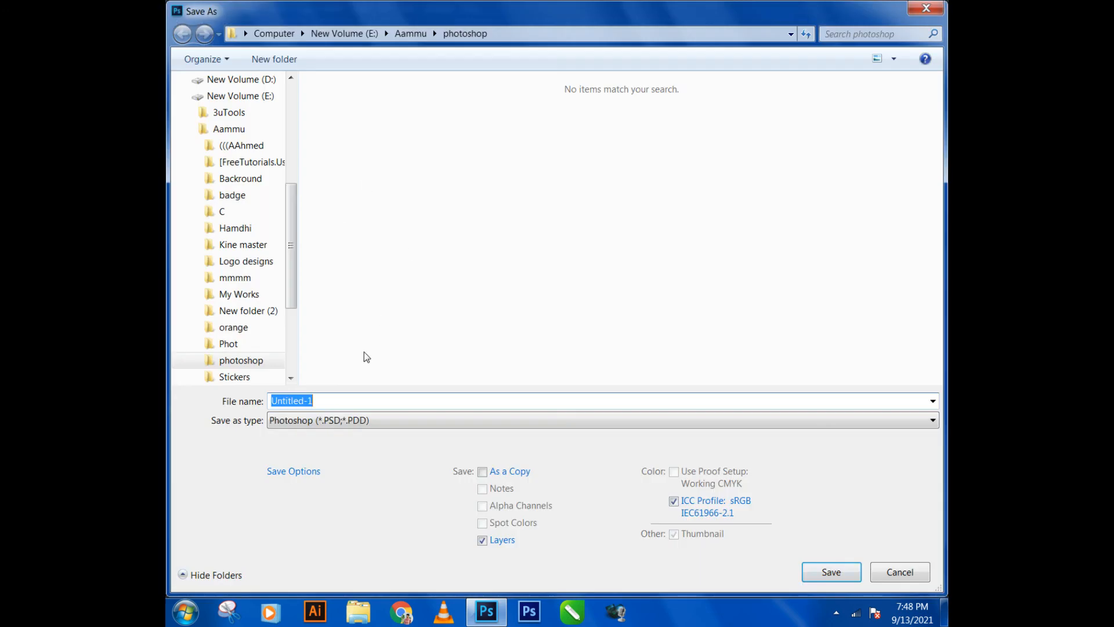
pyautogui.click(337, 419)
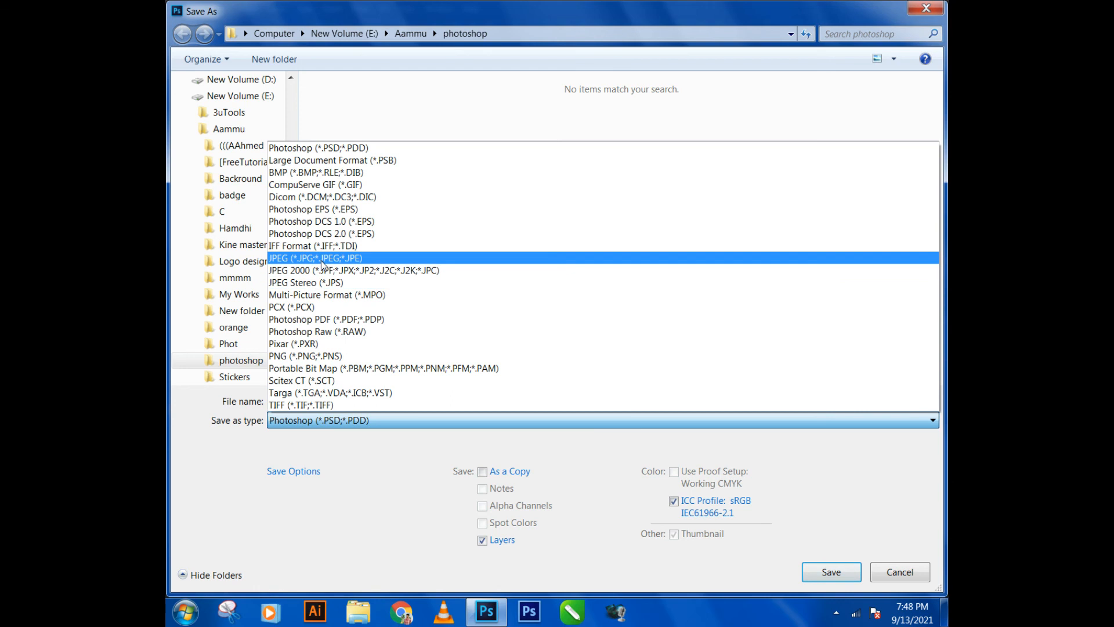
pyautogui.click(322, 262)
pyautogui.click(410, 33)
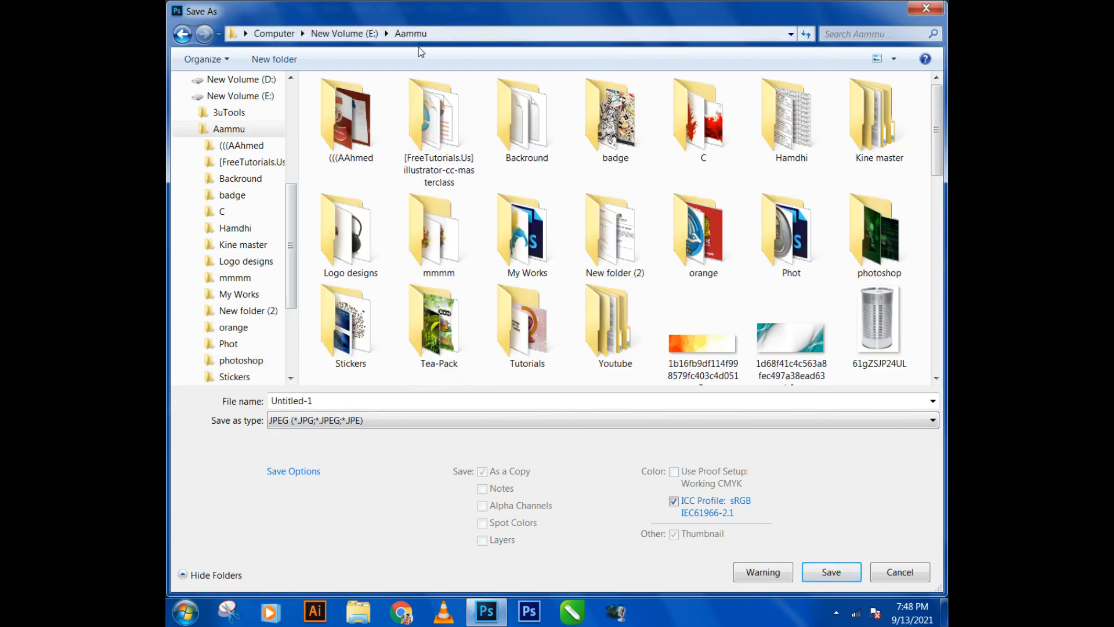
pyautogui.doubleClick(617, 323)
pyautogui.doubleClick(726, 149)
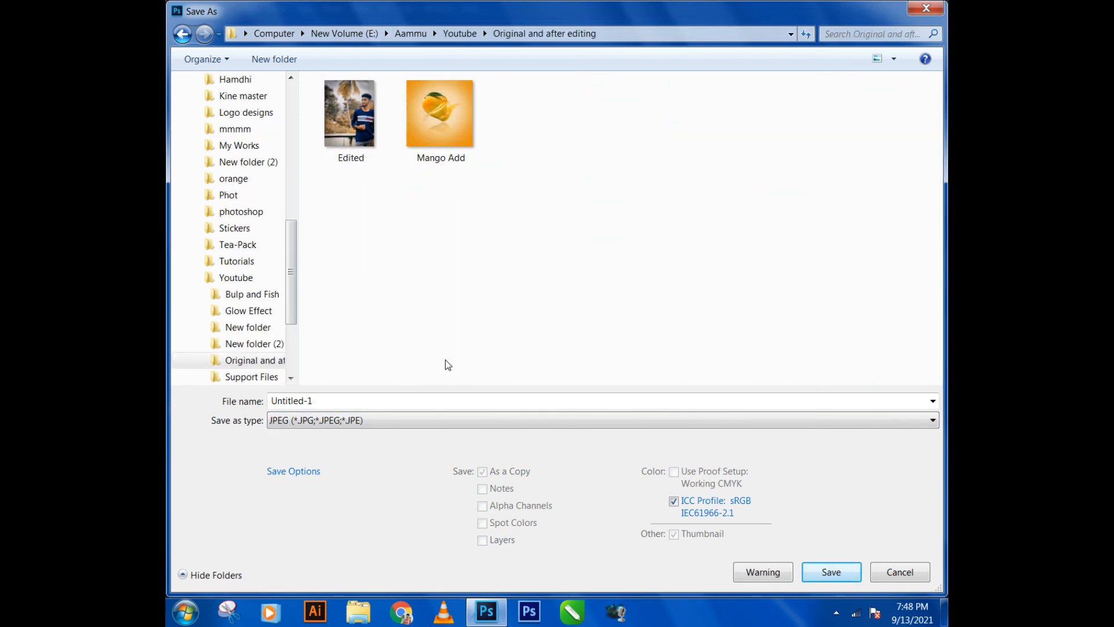
# - Name the JPEG Mango ads and save it at Maximum quality 12 with the Progressive format option
pyautogui.click(381, 400)
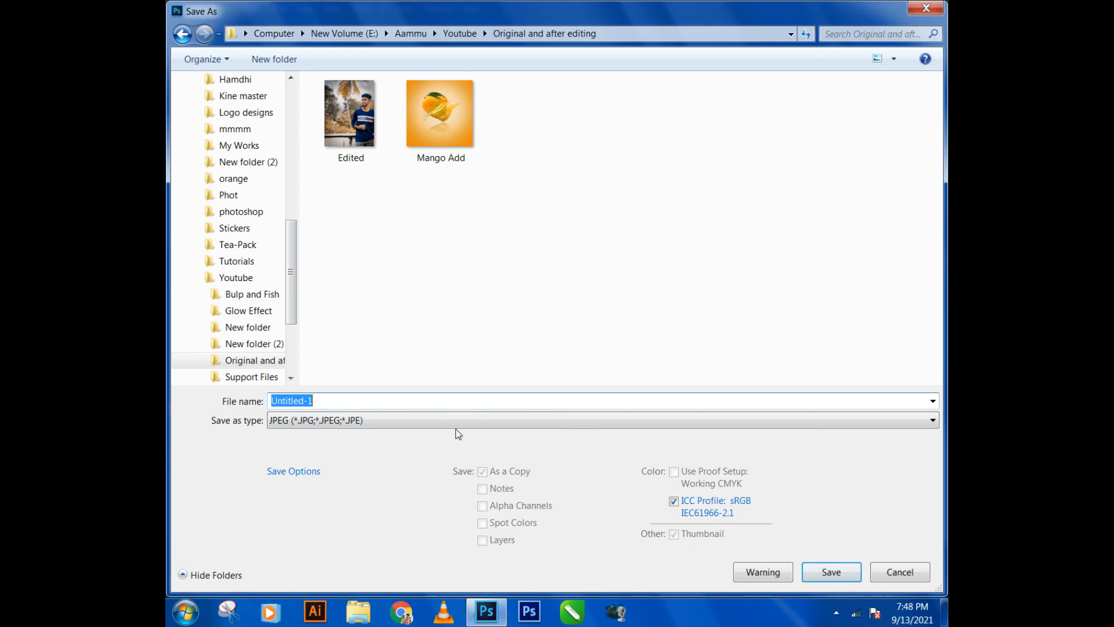
pyautogui.write('Mango')
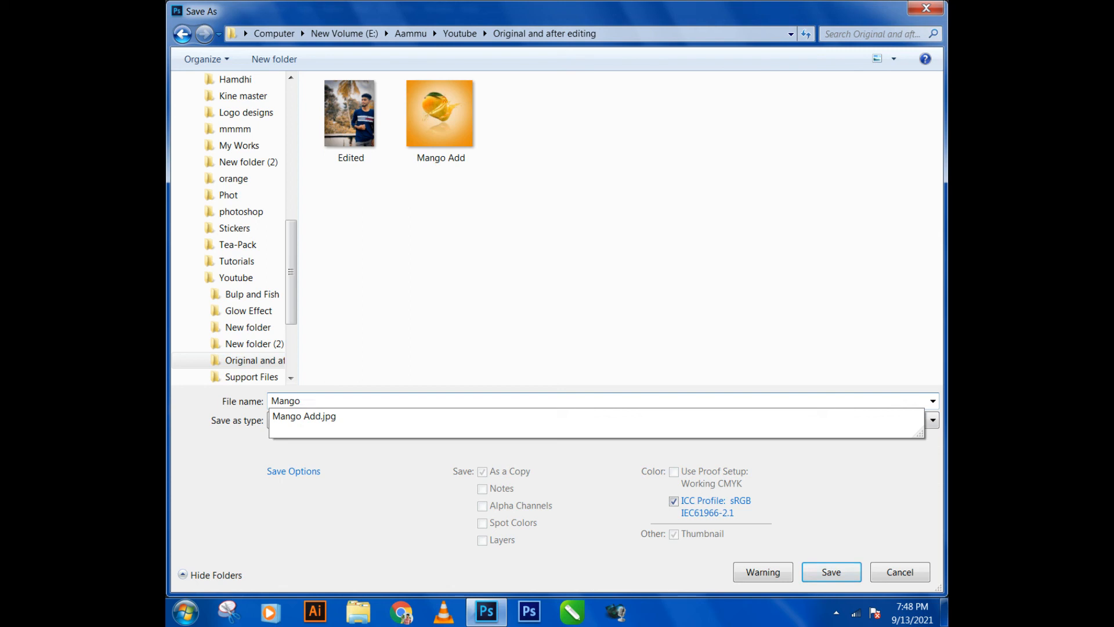
pyautogui.write('adv')
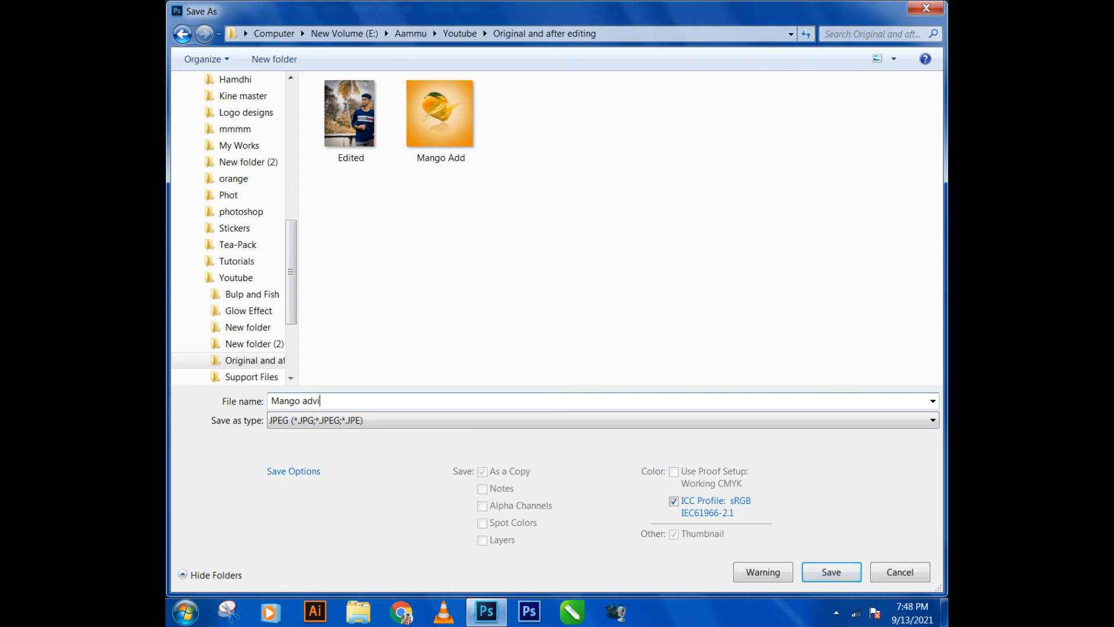
pyautogui.press('BackSpace')
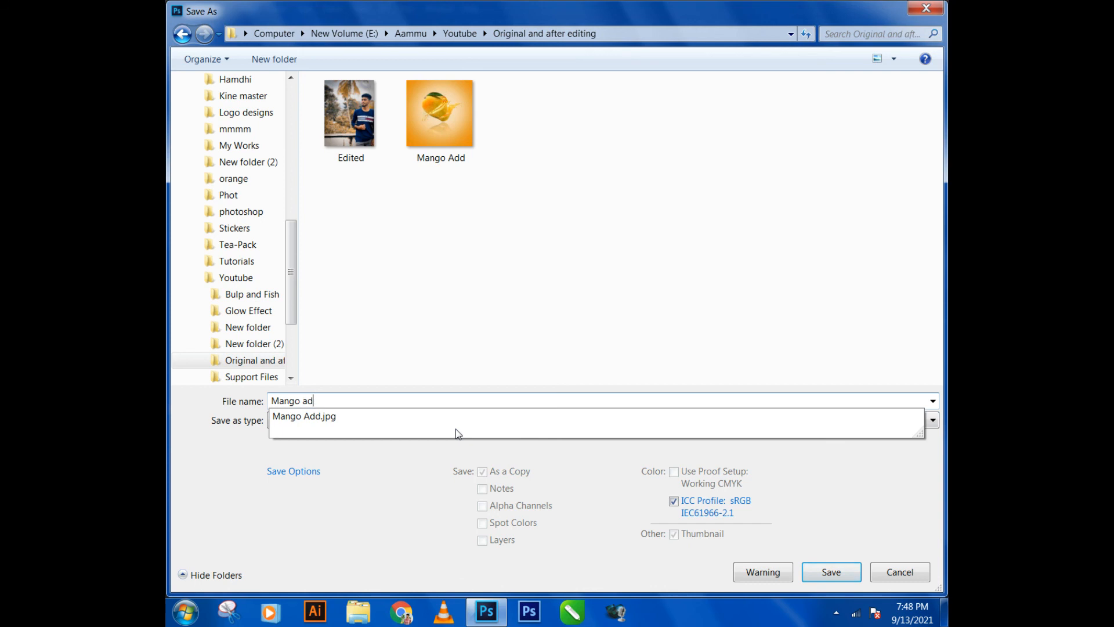
pyautogui.write('s')
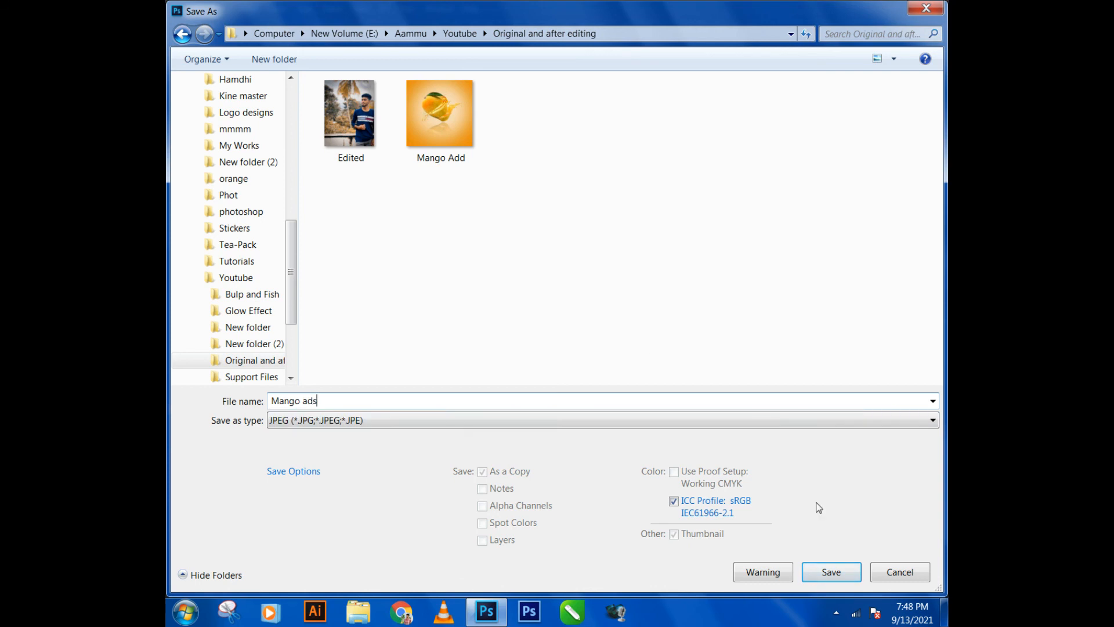
pyautogui.click(815, 575)
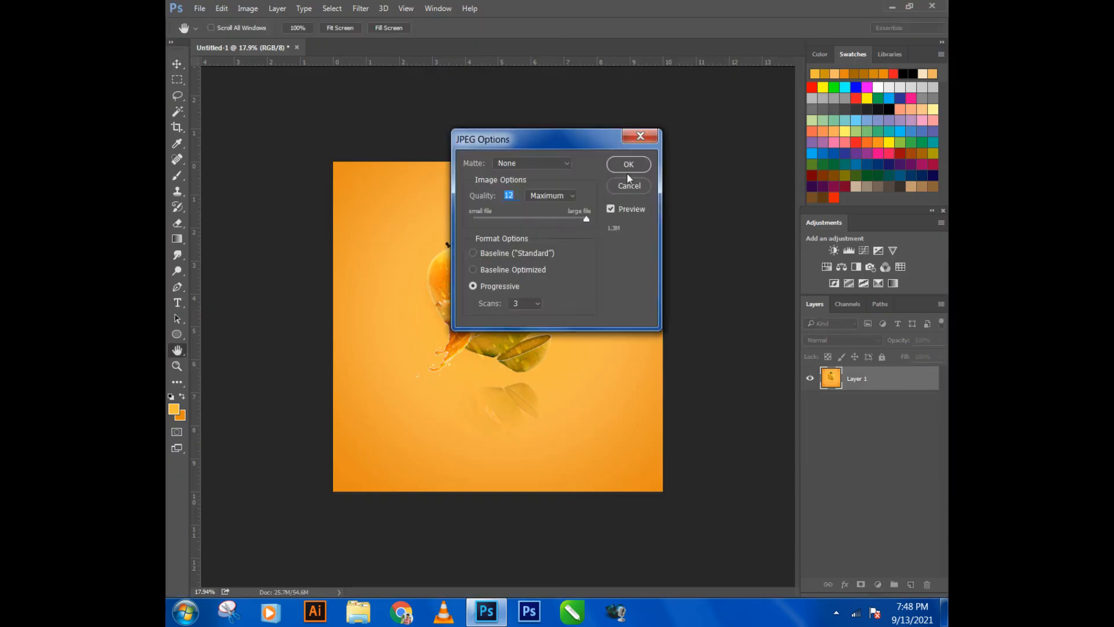
pyautogui.click(629, 168)
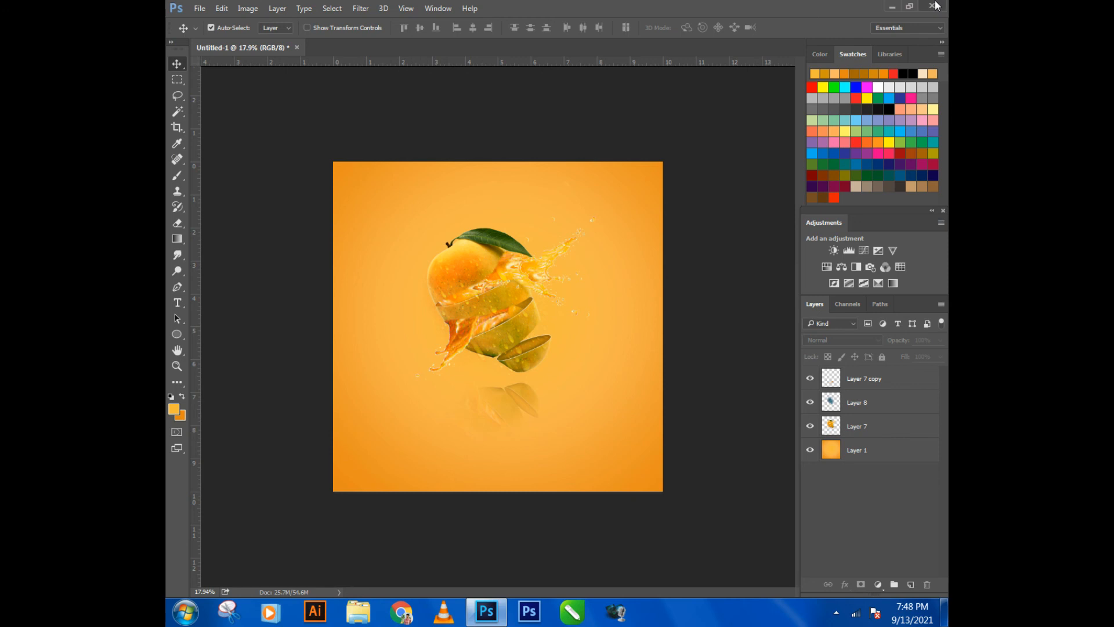
# - Switch to Windows Explorer, find Mango ads in the Youtube folder's Original and after editing subfolder and view it in a maximized Windows Photo Viewer
pyautogui.click(891, 8)
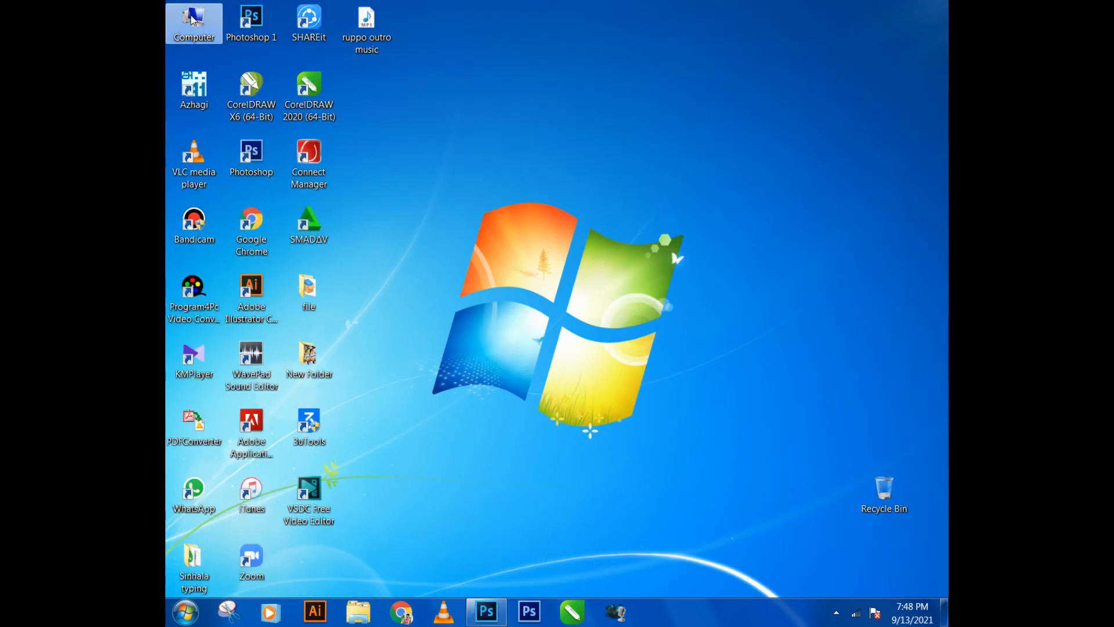
pyautogui.doubleClick(193, 21)
pyautogui.doubleClick(725, 116)
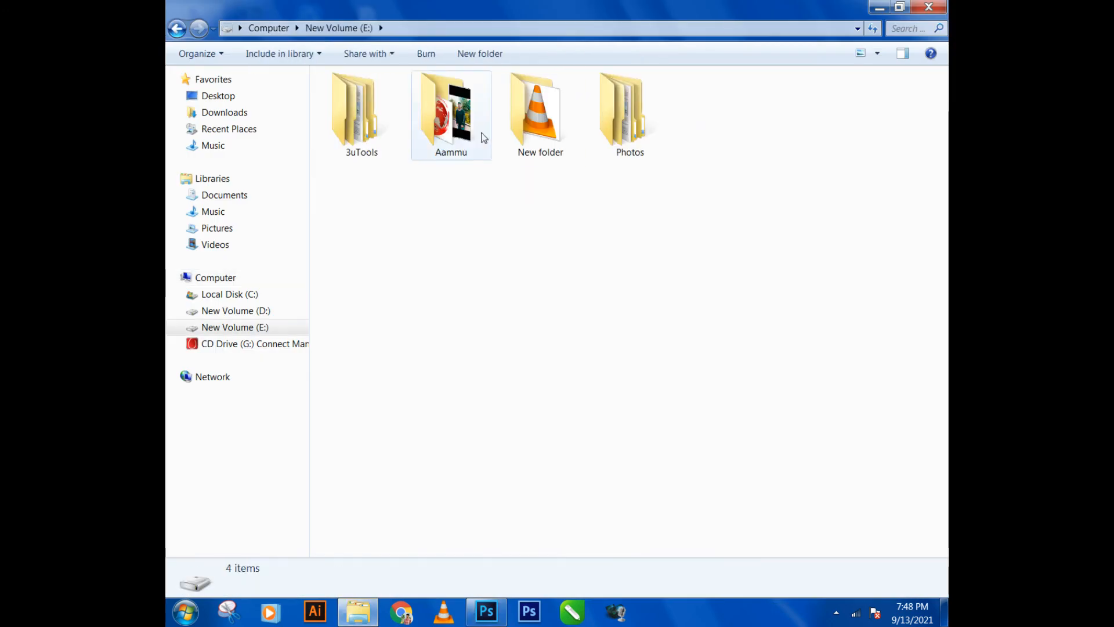
pyautogui.doubleClick(456, 131)
pyautogui.doubleClick(641, 360)
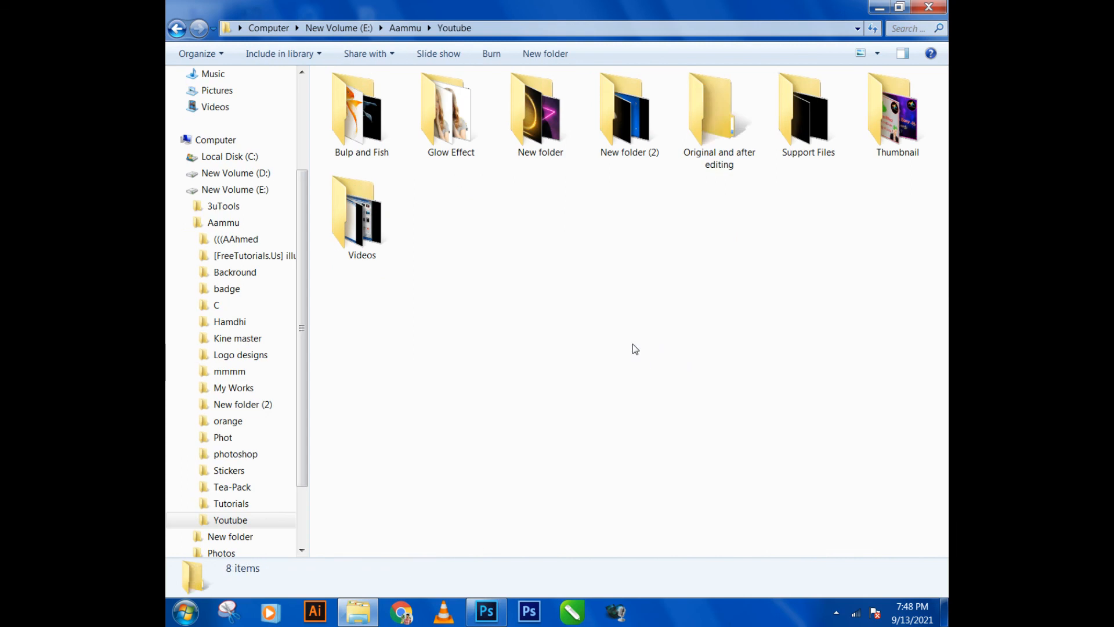
pyautogui.doubleClick(723, 166)
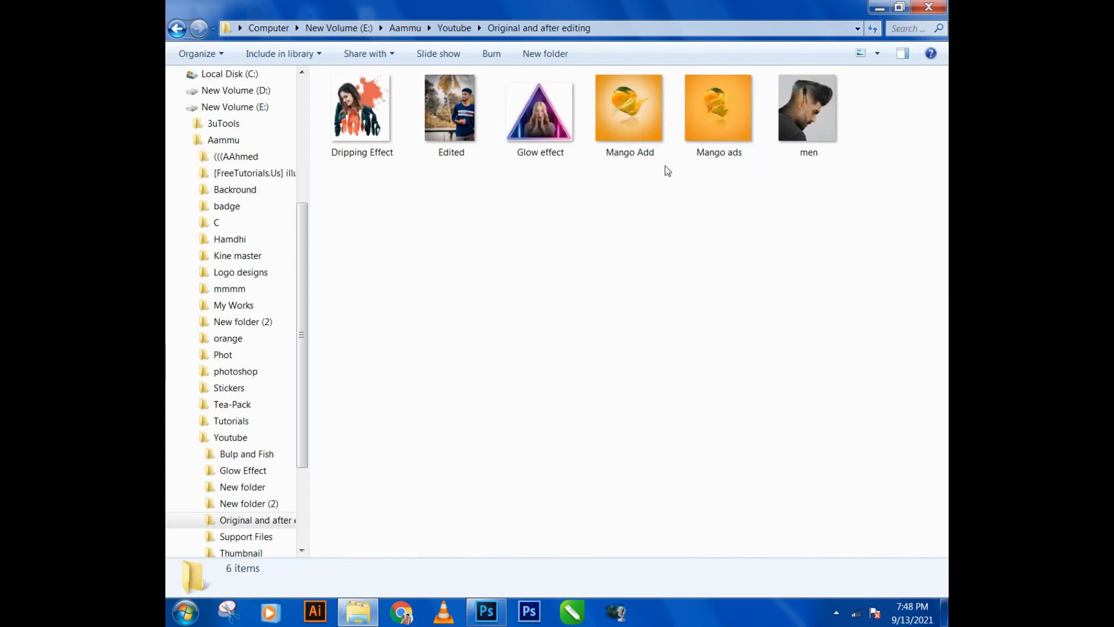
pyautogui.doubleClick(699, 145)
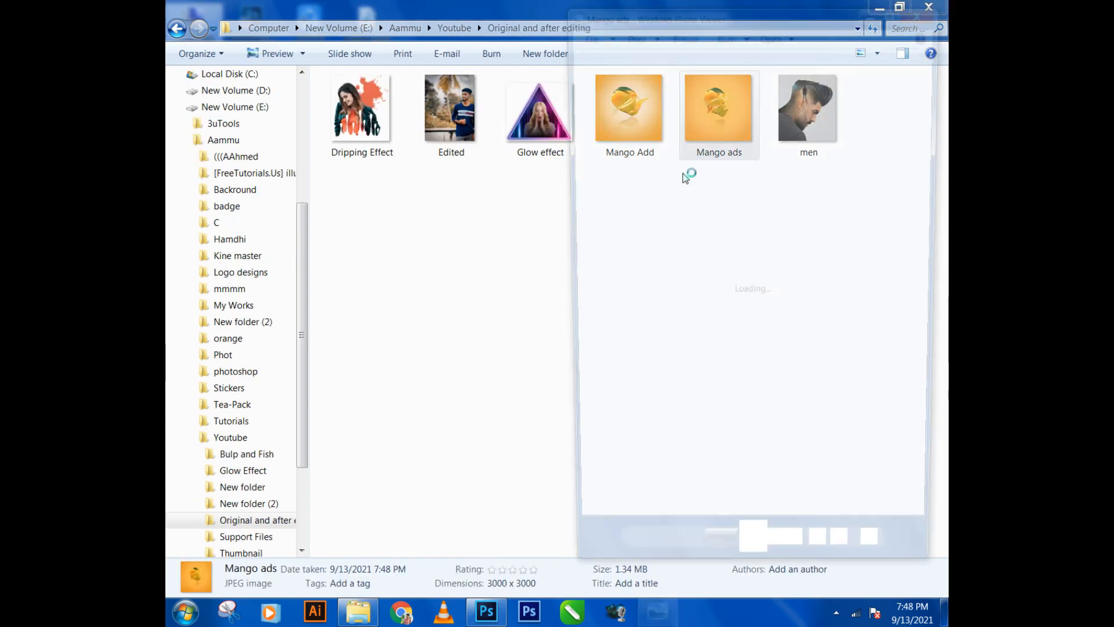
pyautogui.click(898, 9)
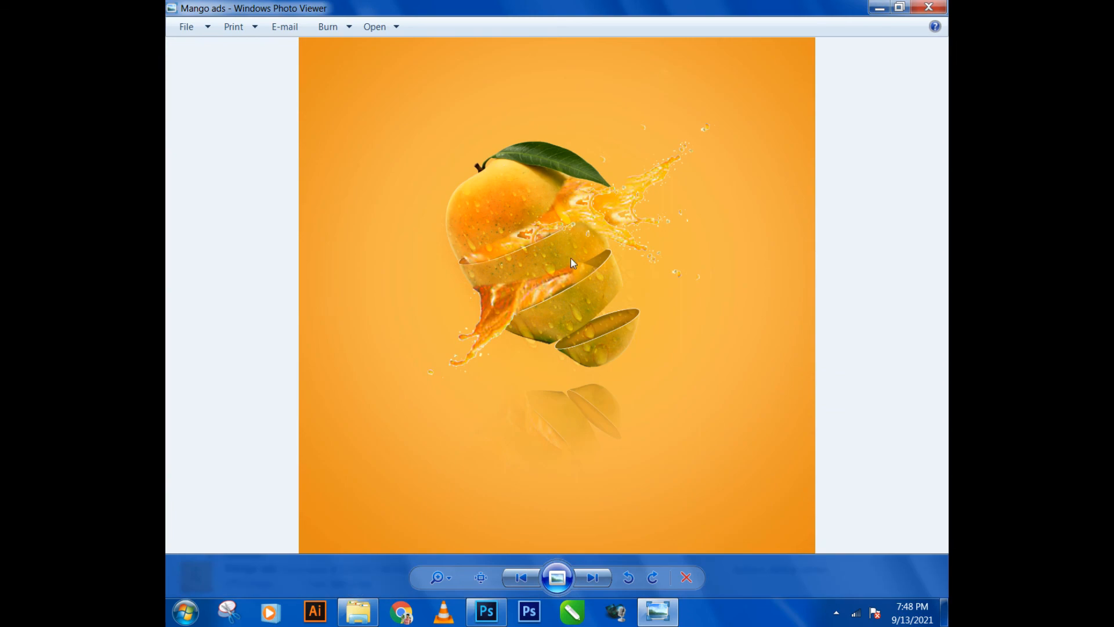